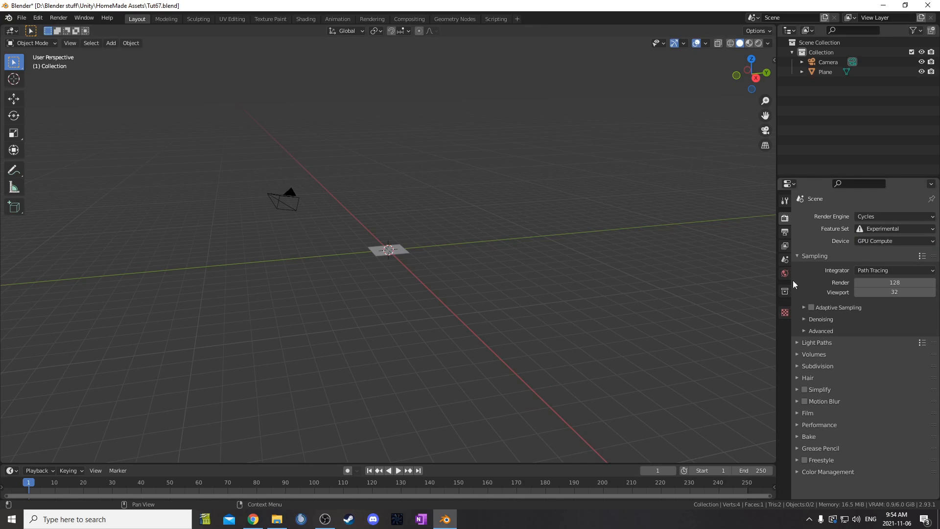
Add a Subdivision Surface modifier to the plane with Adaptive Subdivision enabled and the Simple subdivision type
left_click(389, 254)
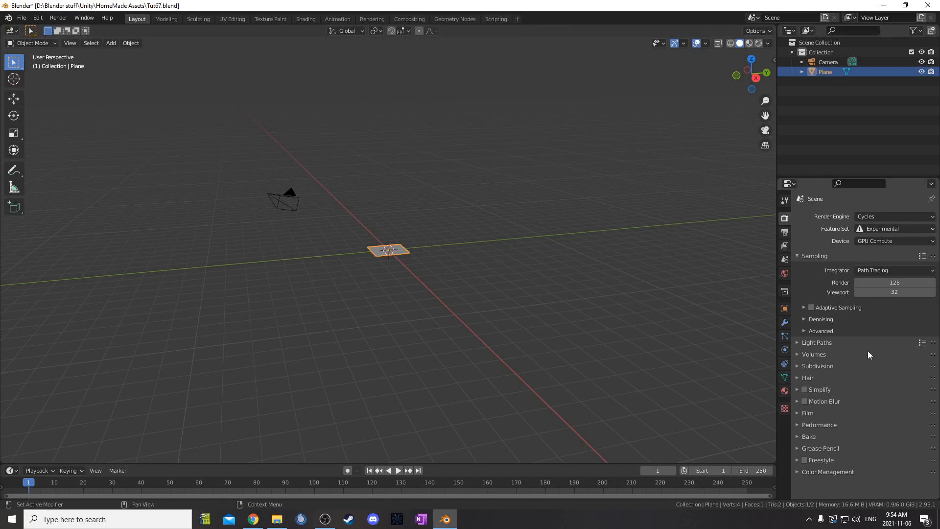
left_click(785, 323)
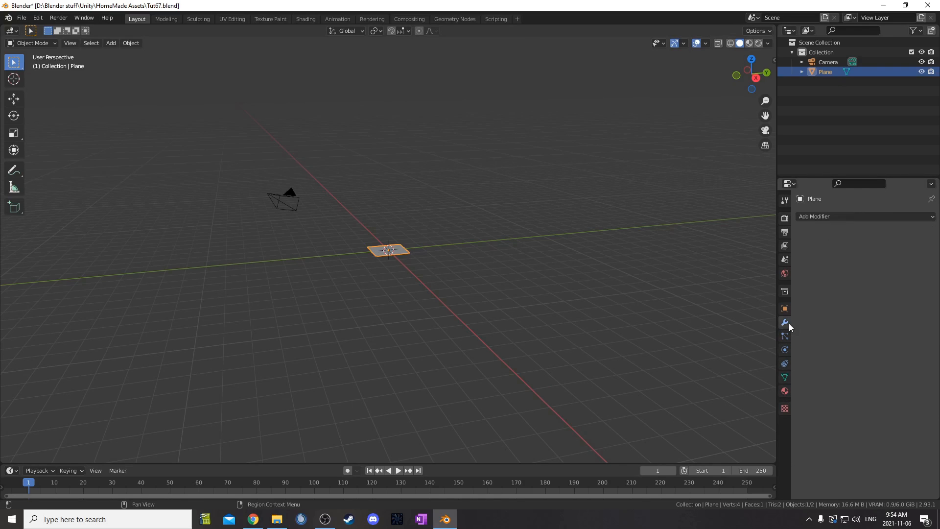
left_click(845, 218)
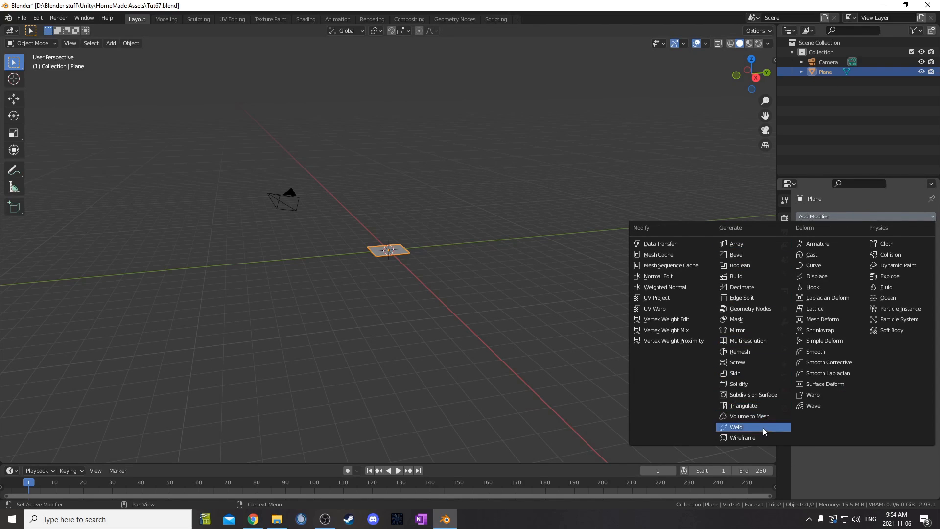
left_click(766, 395)
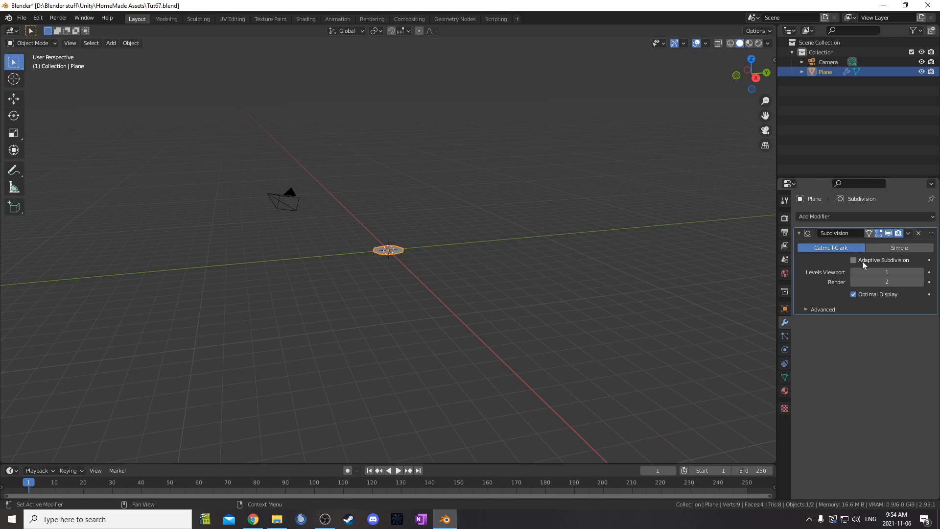
left_click(862, 260)
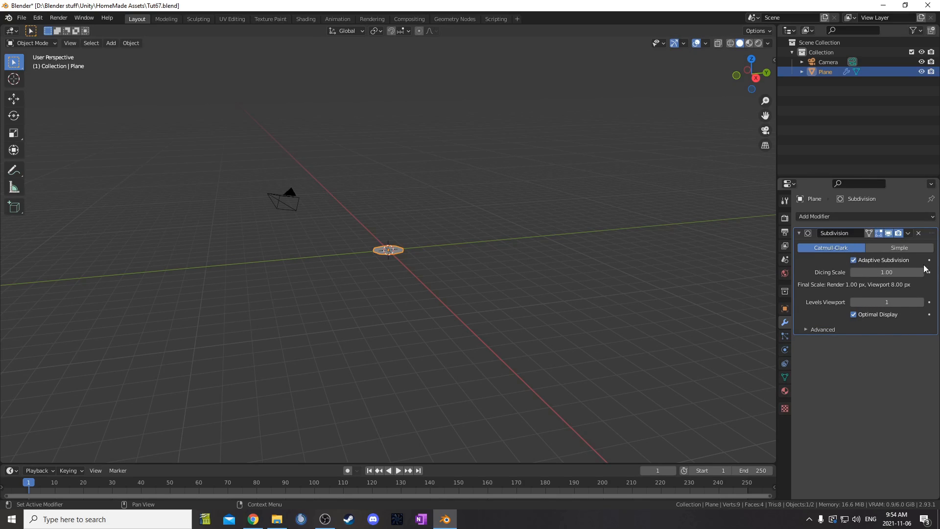
left_click(907, 248)
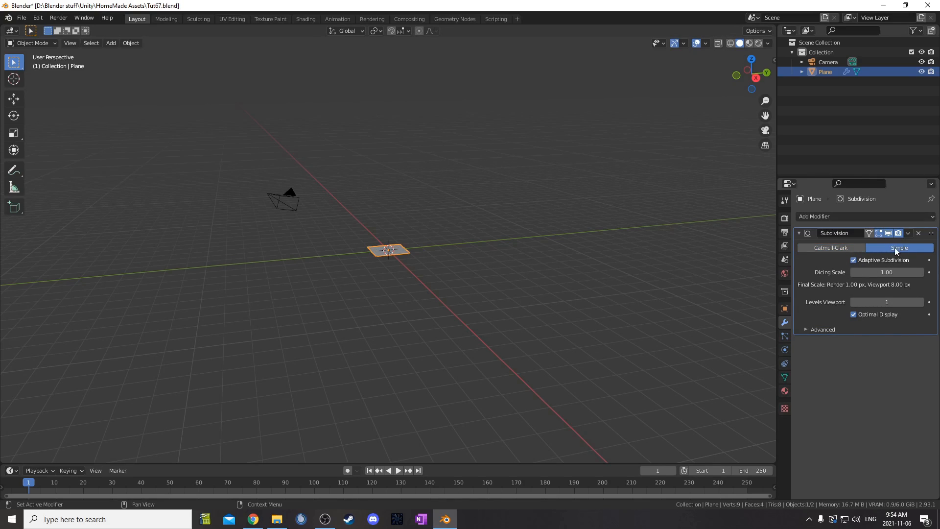
Assign the existing material named Material to the plane
middle_click_drag(429, 249, 832, 255)
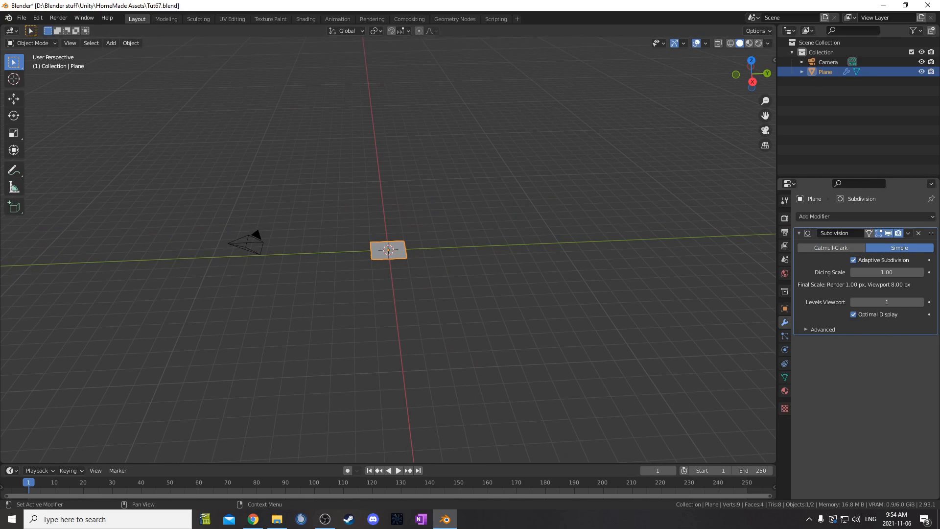
left_click(785, 391)
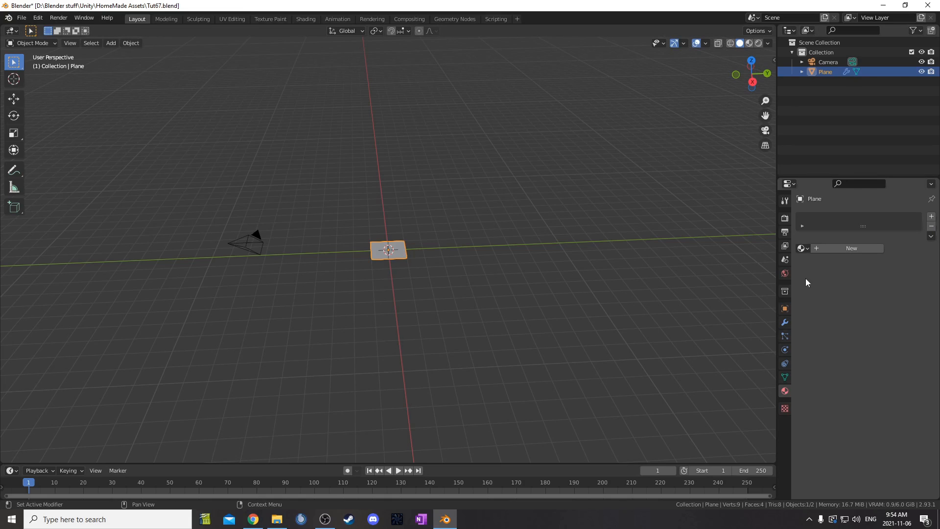
left_click(803, 248)
left_click(810, 264)
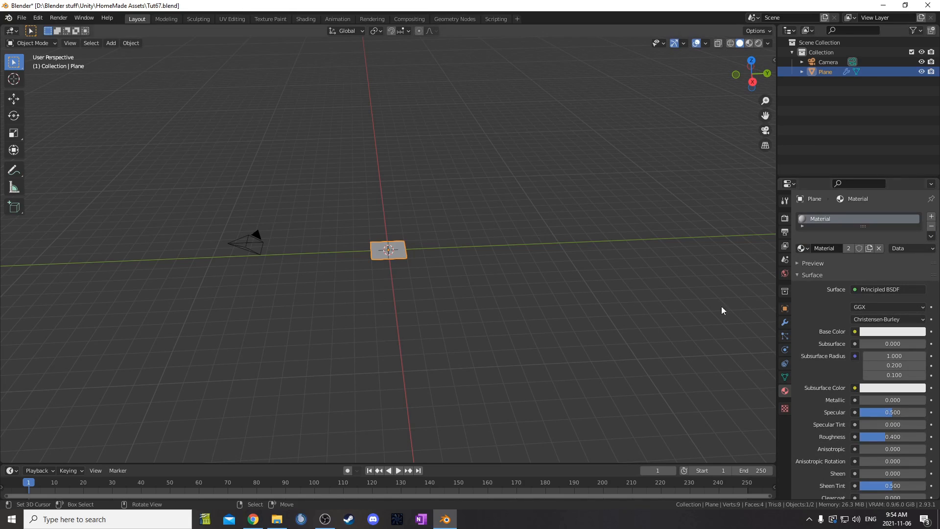
Set the material's surface displacement method to Displacement and Bump and save the file
scroll(830, 389, "down", 10)
scroll(831, 404, "down", 1)
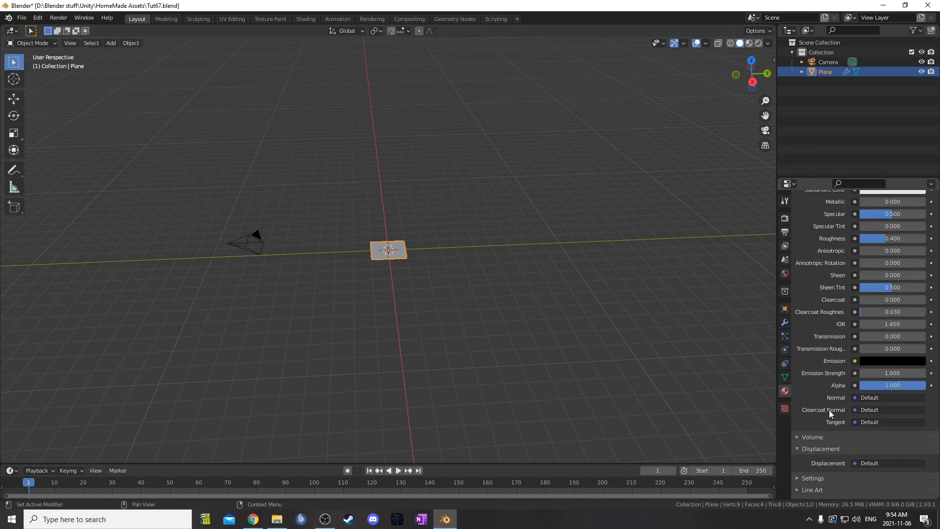
left_click(806, 459)
scroll(825, 407, "down", 6)
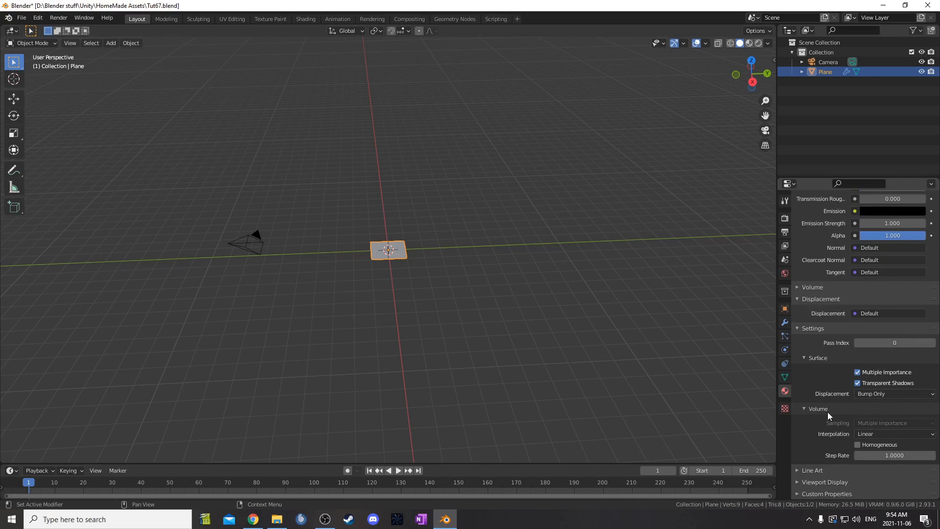
left_click(883, 393)
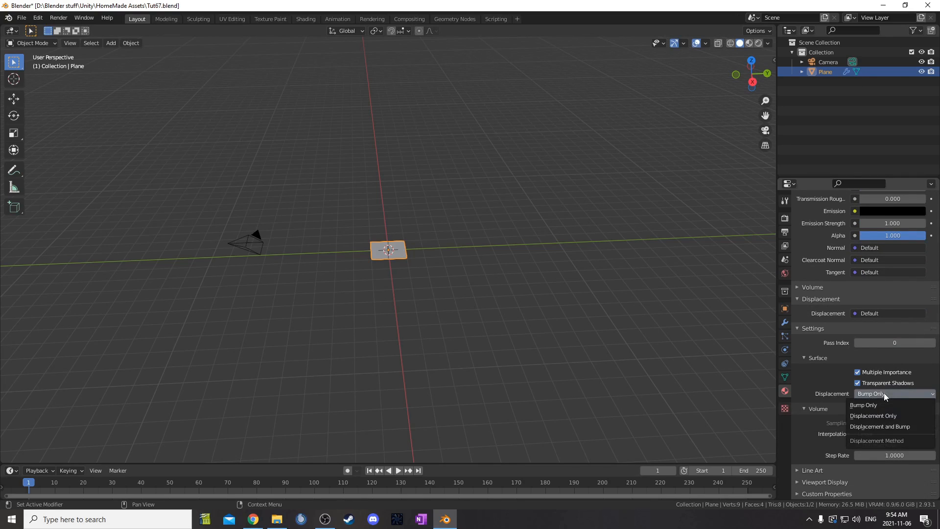
left_click(890, 427)
key("ctrl+s")
Display the plane in the main 3D viewport with Rendered shading
middle_click_drag(274, 277, 269, 289)
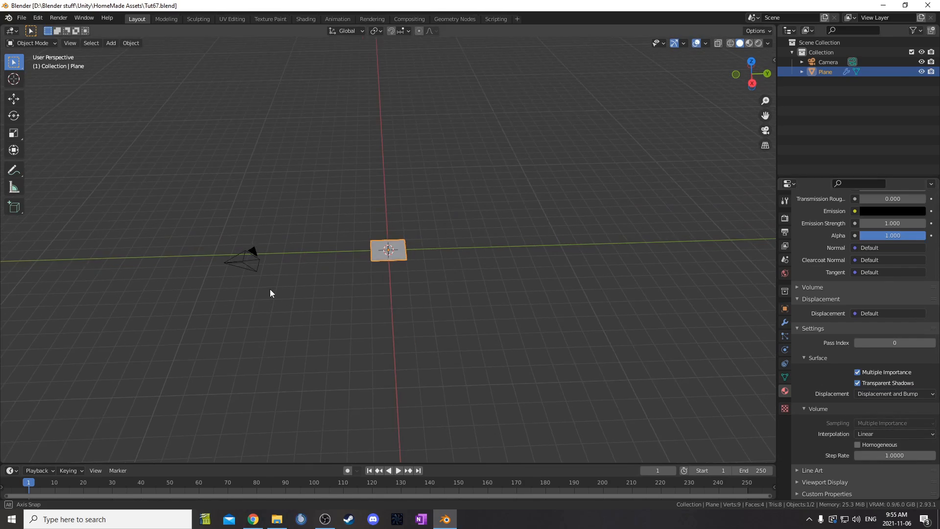
scroll(455, 283, "up", 3)
key("z")
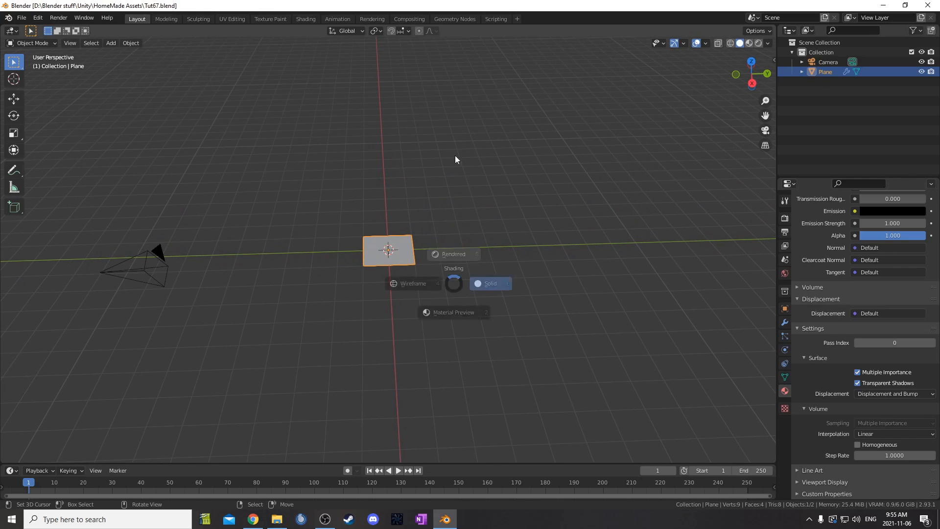
left_click(455, 193)
Use an Environment Texture as the world background color and load autumn_park_1k.hdr from the HDRIHaven folder inside HDRs
left_click(785, 273)
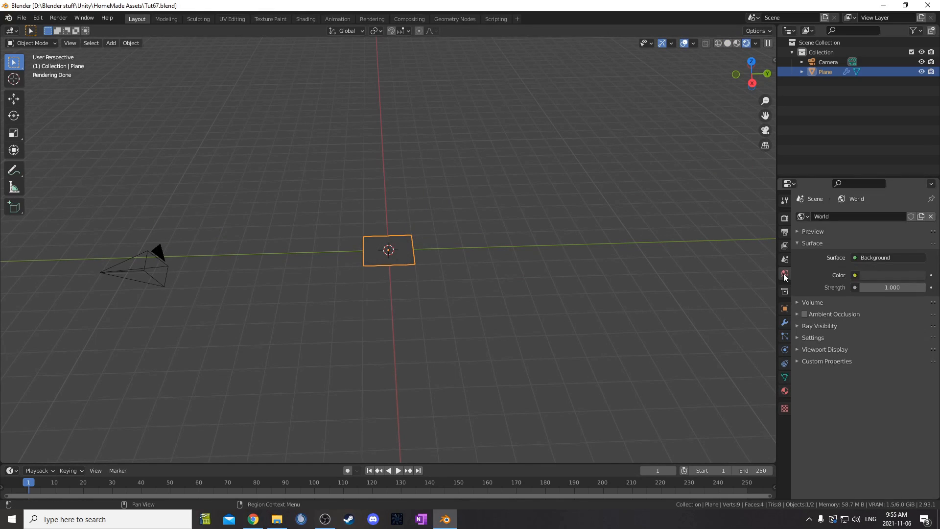
left_click(856, 275)
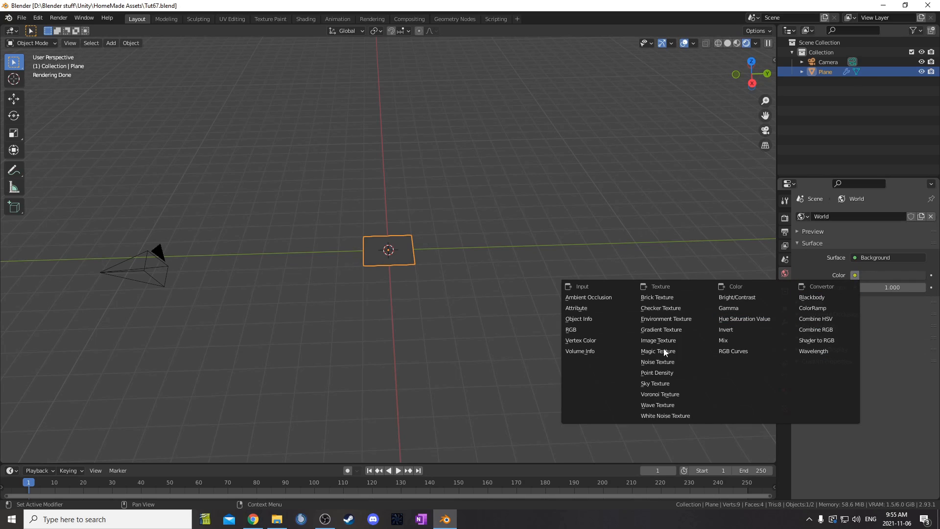
left_click(676, 319)
left_click(912, 284)
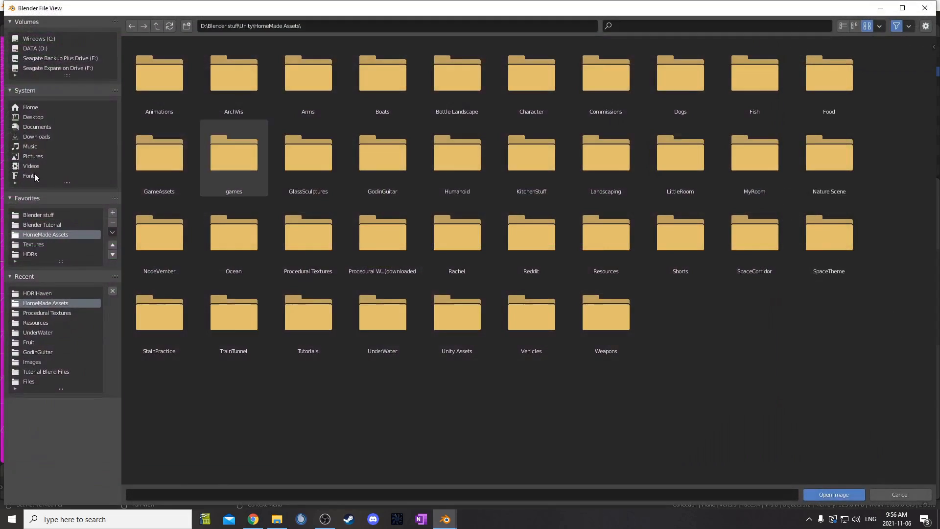
left_click(44, 254)
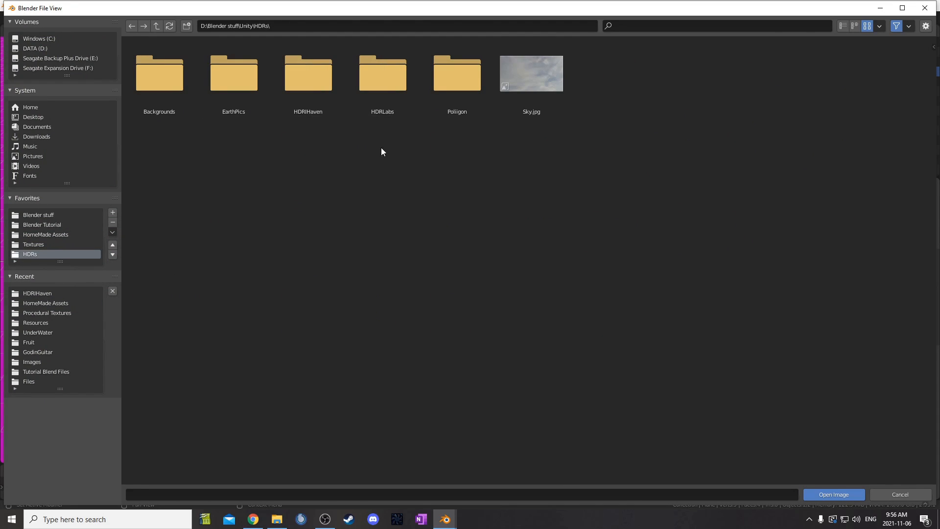
left_click(308, 96)
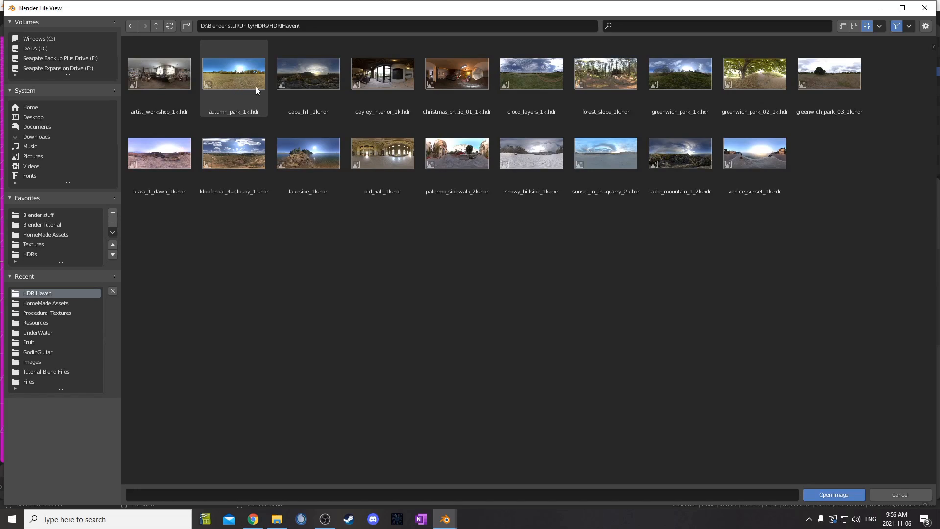
double_click(242, 81)
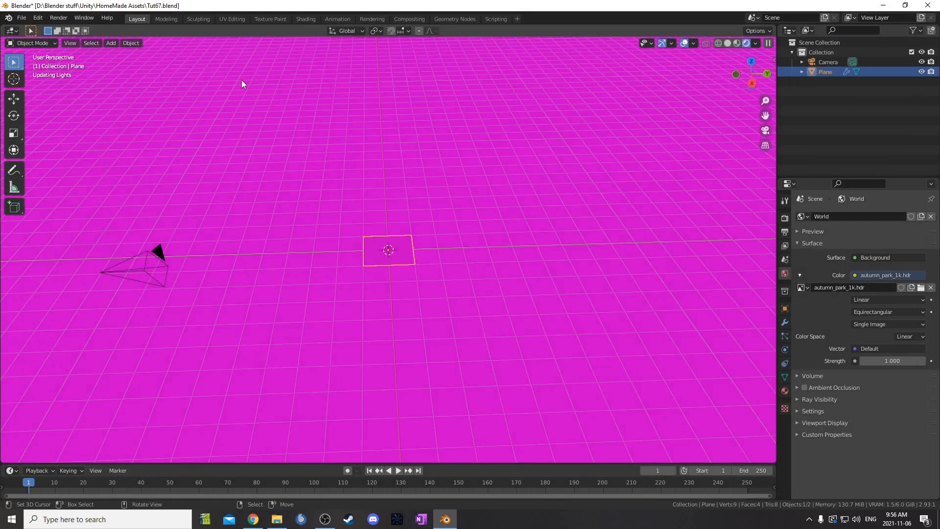
Turn off the world's Camera ray visibility so the HDR image is hidden behind the plane
middle_click_drag(401, 338, 422, 275)
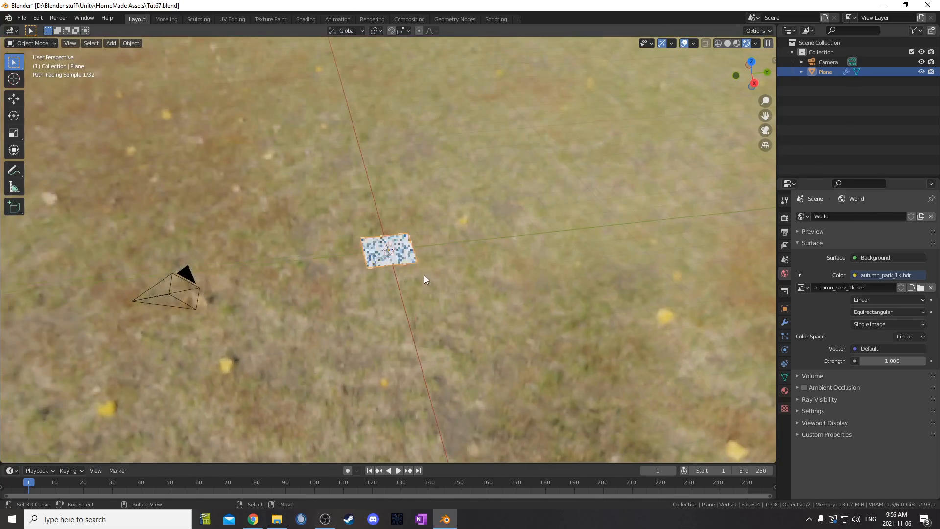
left_click(795, 398)
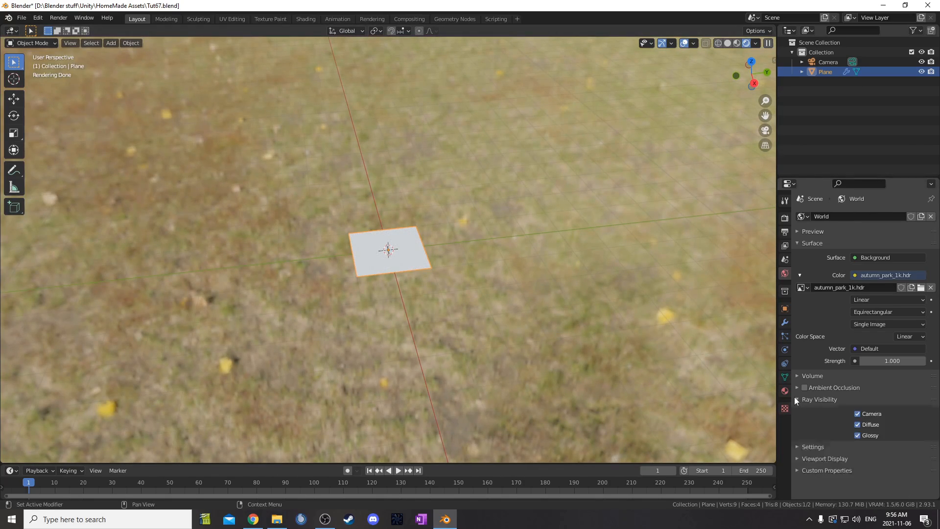
left_click(858, 414)
middle_click_drag(382, 319, 401, 284)
scroll(403, 282, "up", 5)
middle_click_drag(448, 261, 509, 182)
scroll(510, 181, "down", 6)
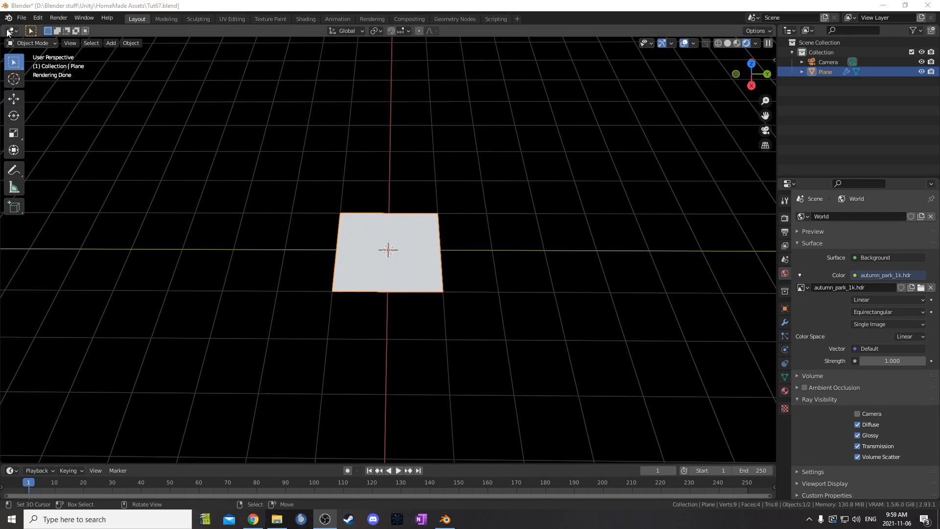
Change the main 3D viewport area into the Shader Editor and hide its sidebar
left_click(12, 31)
left_click(73, 124)
middle_click_drag(457, 277, 549, 178)
key("n")
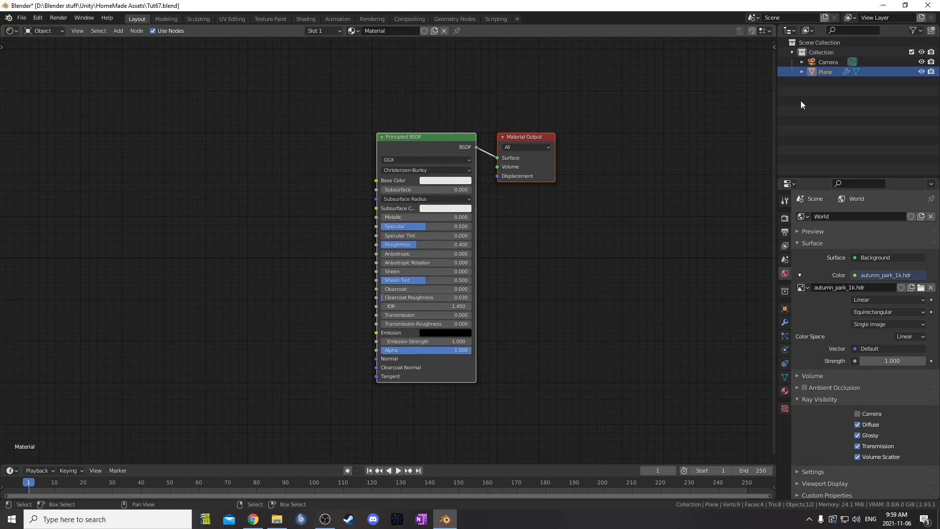
Turn the Outliner area into a 3D Viewport and enlarge it in both width and height
left_click(790, 31)
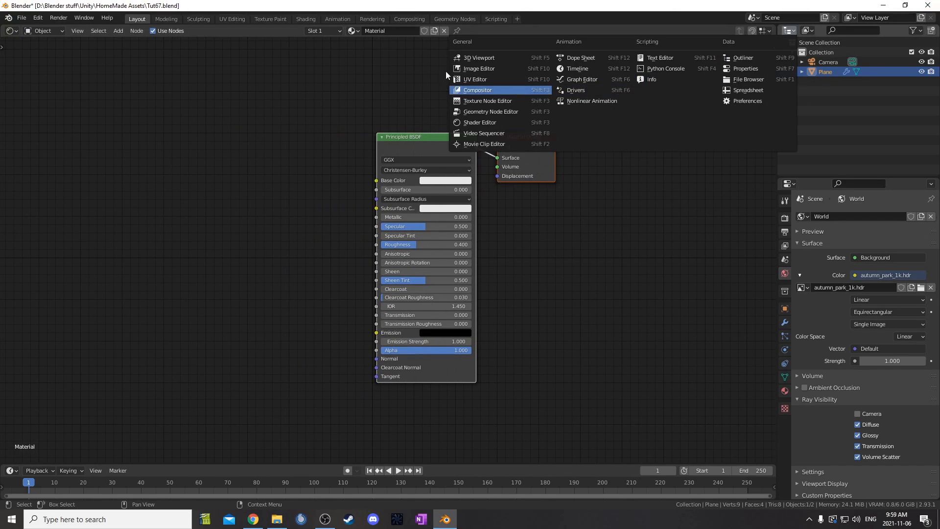
left_click(472, 58)
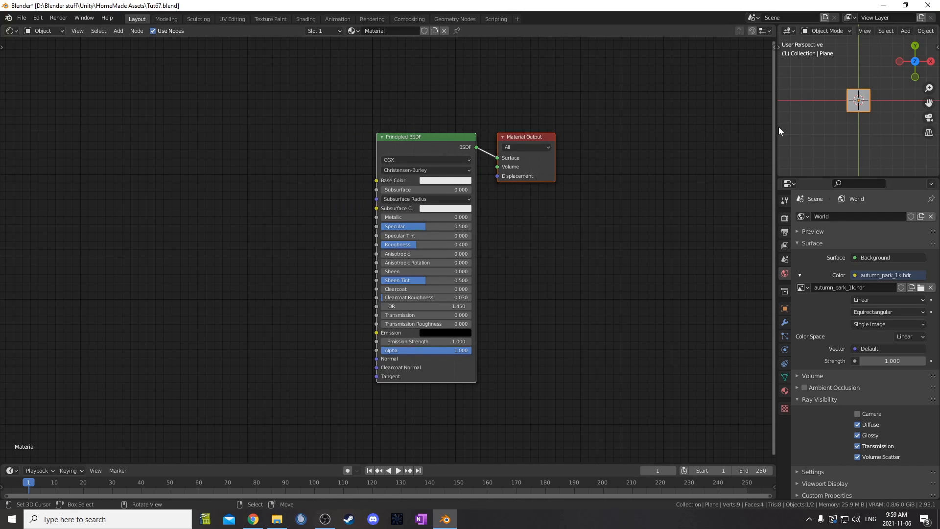
left_click_drag(778, 128, 705, 130)
left_click_drag(760, 177, 760, 235)
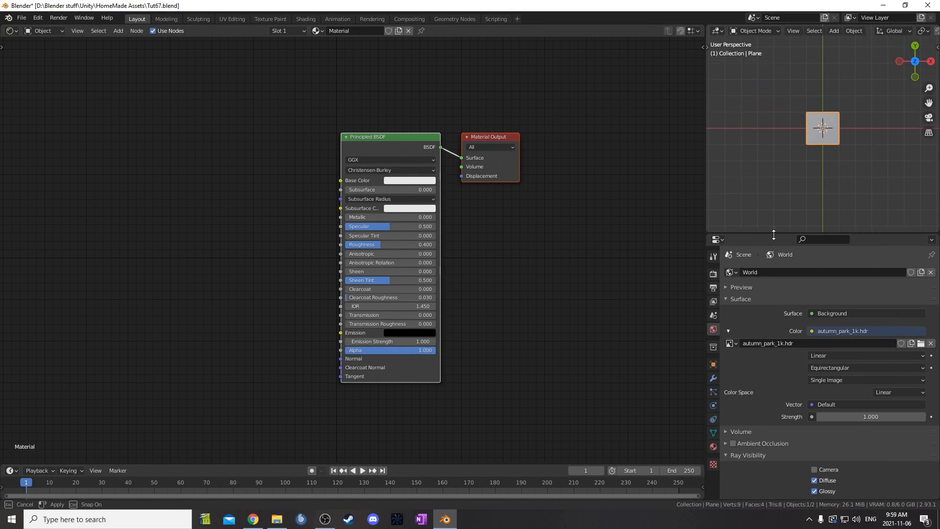
Set the small 3D viewport to Rendered shading, framing the plane close up at an angle
scroll(838, 155, "up", 4)
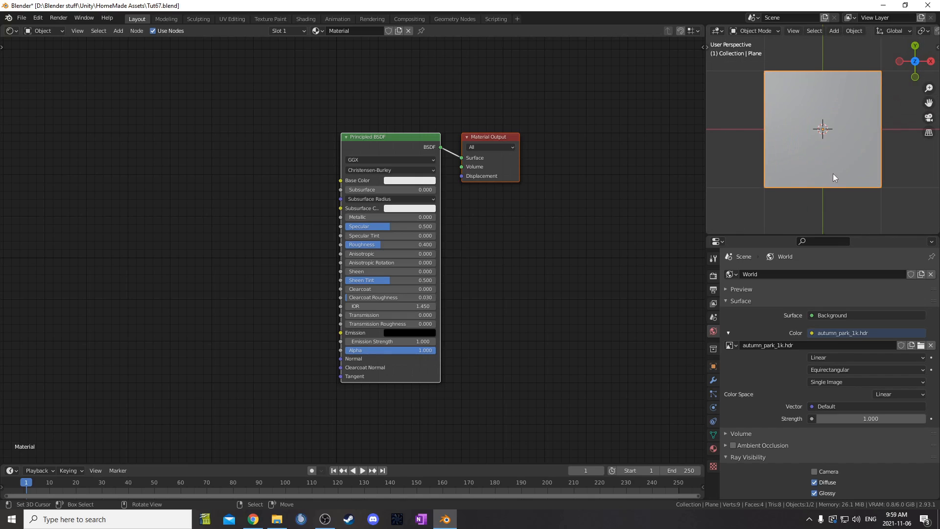
key("z")
left_click(812, 131)
middle_click_drag(833, 201, 834, 137)
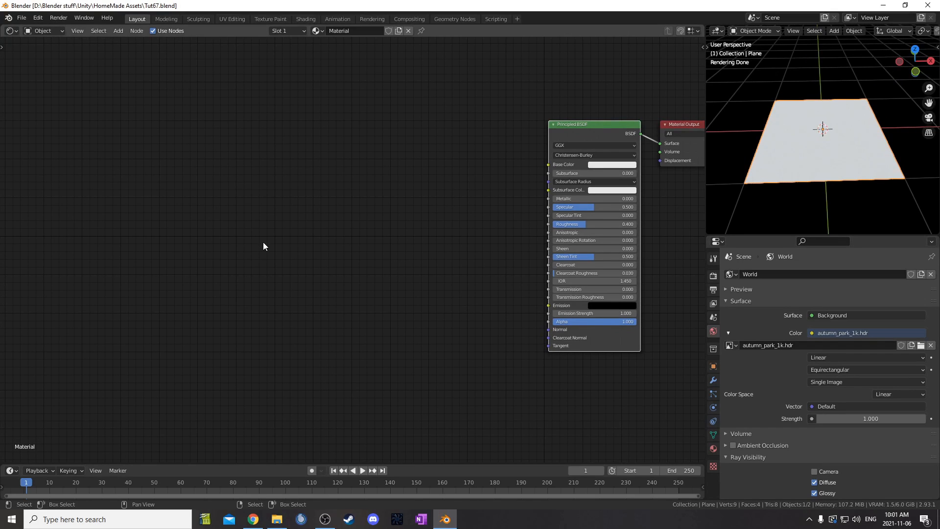
Add a Voronoi Texture node well to the left of the Principled BSDF and preview its Distance output on the plane
middle_click_drag(259, 227, 261, 216)
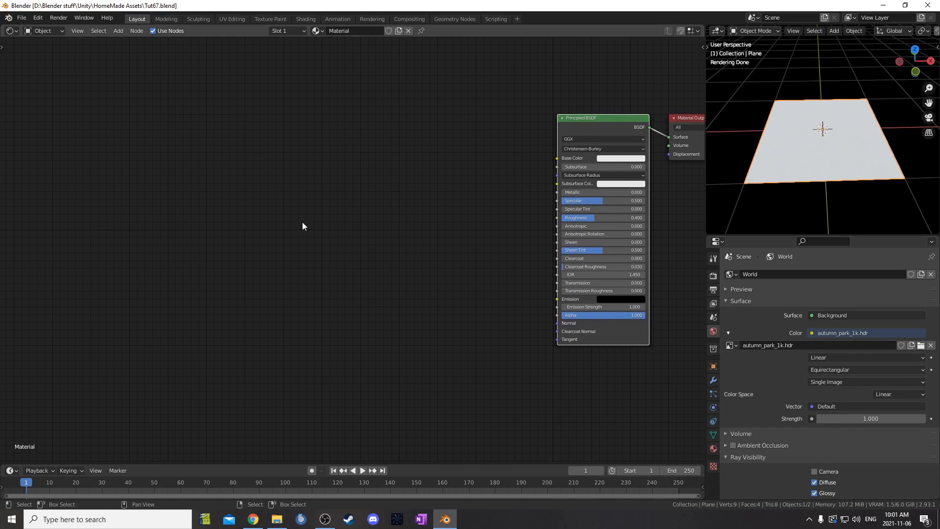
middle_click_drag(404, 207, 445, 217)
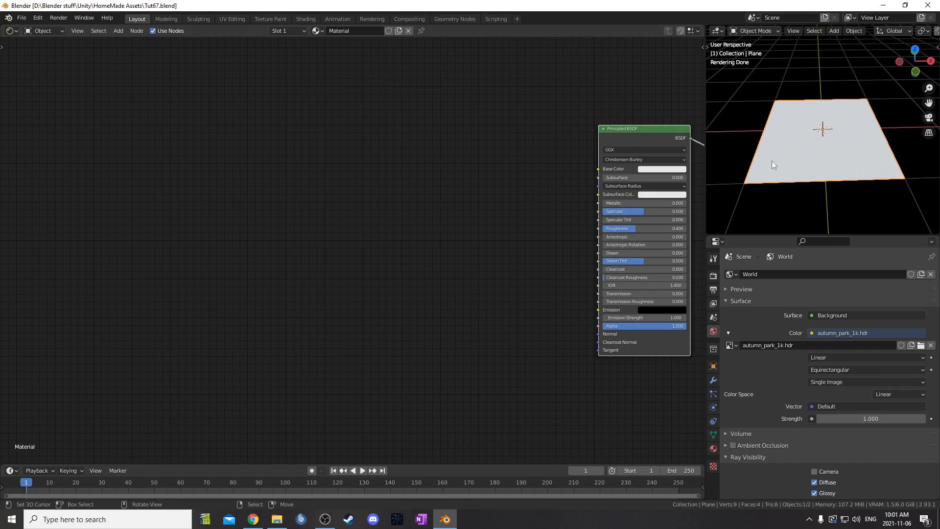
middle_click_drag(336, 244, 308, 239)
key("shift+a")
left_click(332, 225)
type("voro")
key("Return")
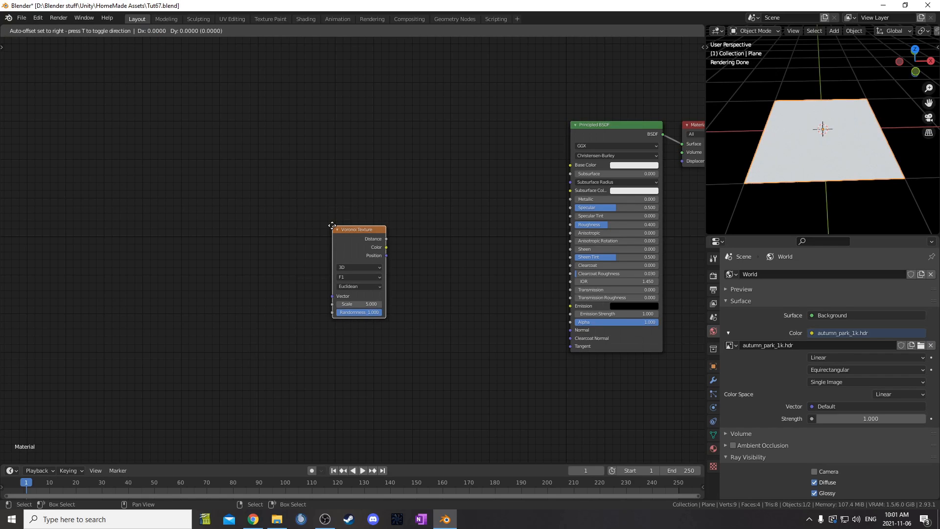
left_click(262, 176)
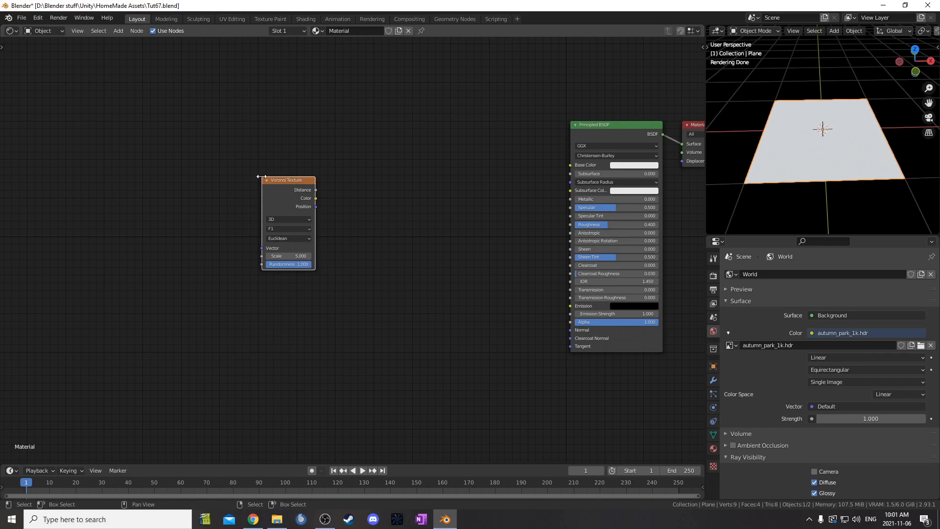
left_click(287, 182, "ctrl+shift")
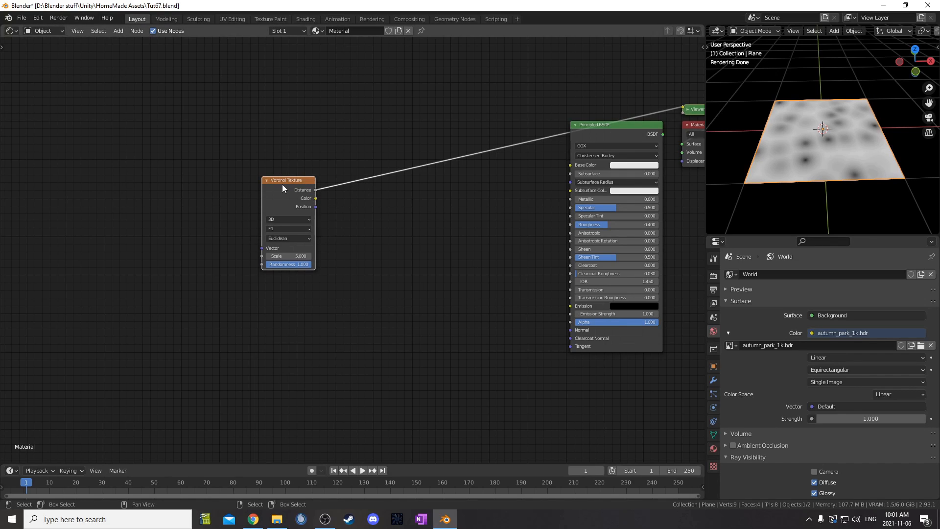
left_click_drag(283, 188, 276, 194)
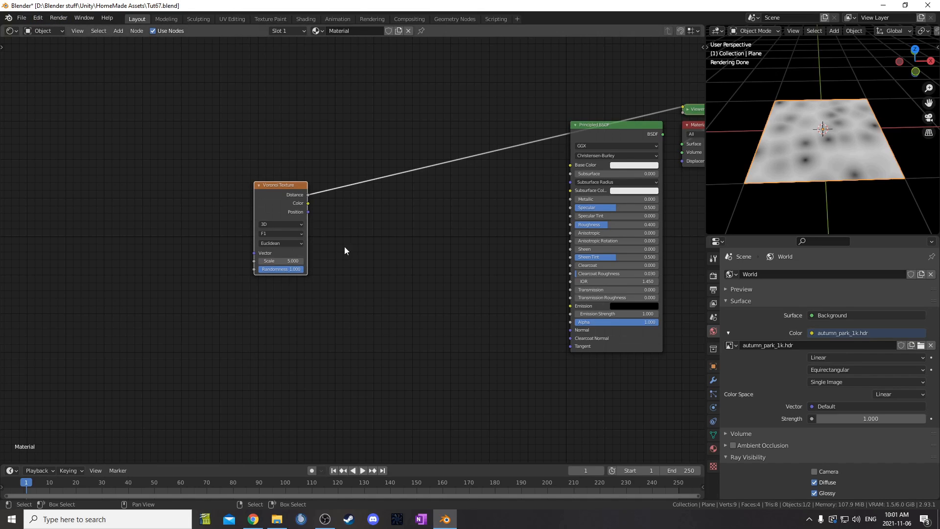
Search the add-ons in the preferences for "node" and check whether Node Wrangler is enabled
left_click(38, 18)
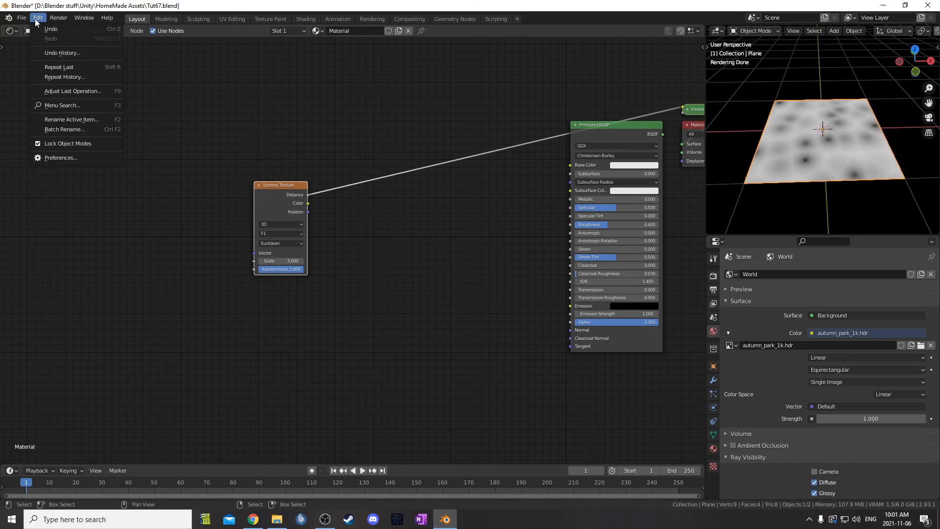
left_click(62, 158)
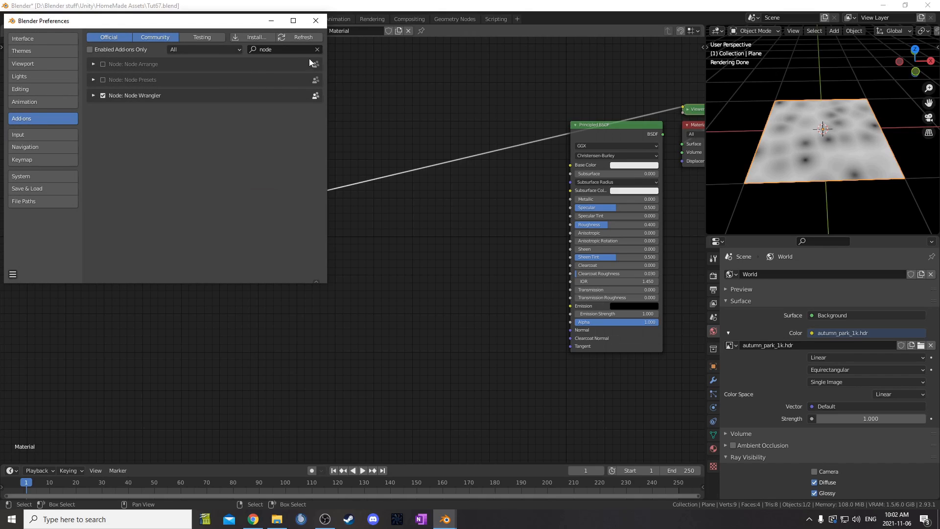
left_click(289, 52)
key("Return")
left_click(316, 21)
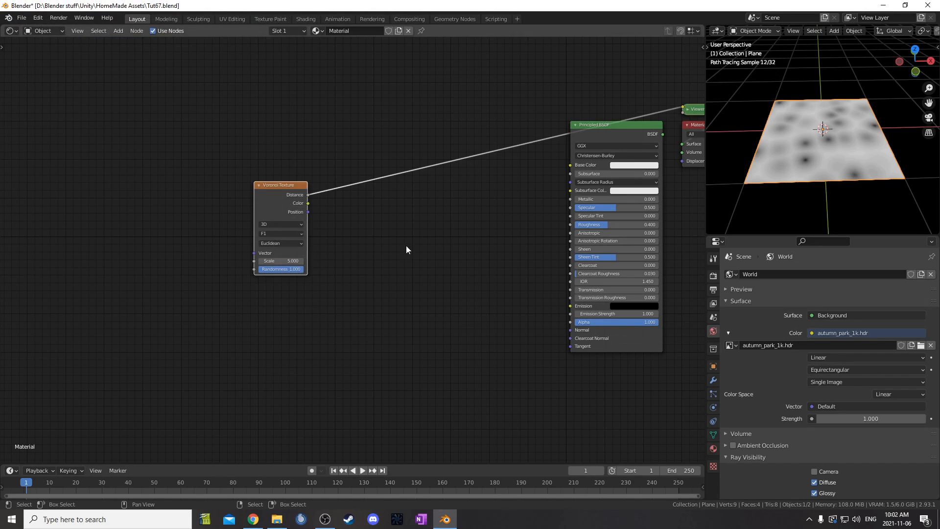
Reposition the Voronoi Texture node and add linked Texture Coordinate and Mapping nodes in front of it
left_click_drag(290, 197, 280, 183)
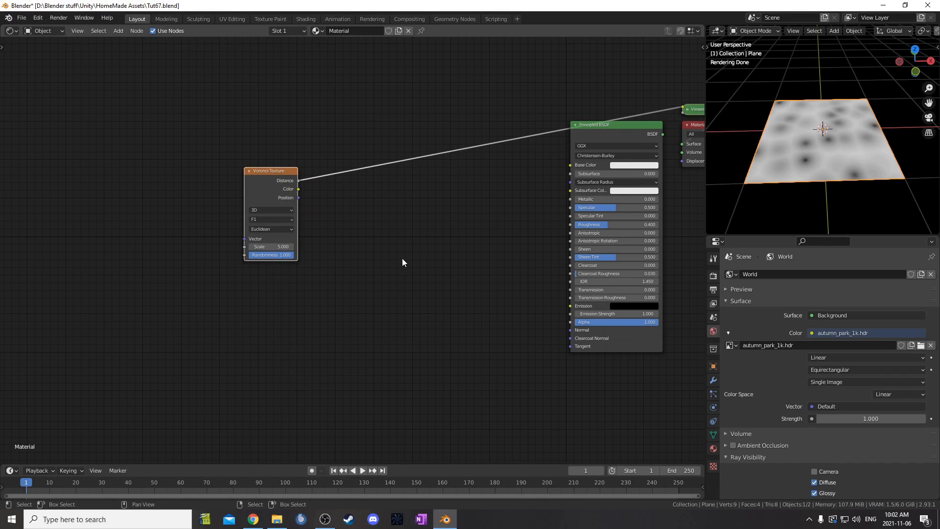
middle_click_drag(404, 262, 495, 290)
left_click_drag(351, 207, 350, 183)
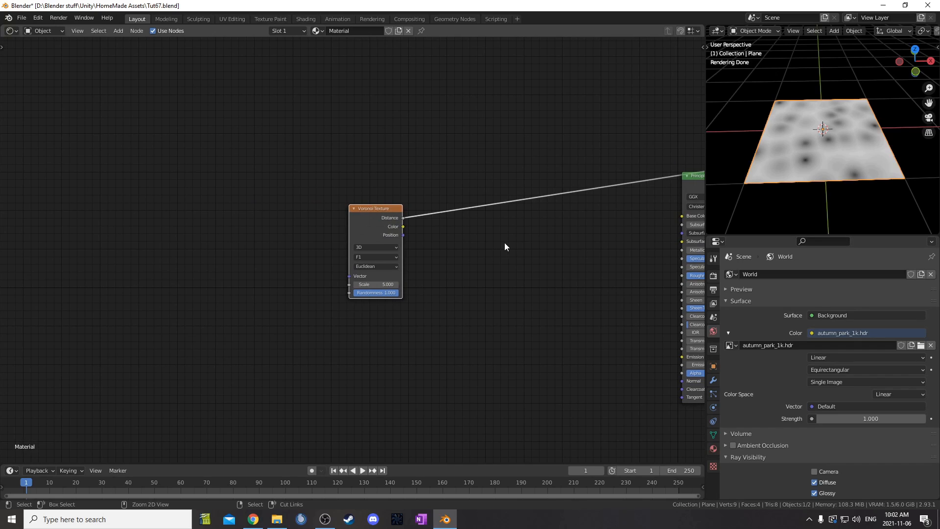
key("ctrl+t")
key("KP_Decimal")
Spread the Texture Coordinate and Mapping nodes apart and drive the Mapping vector from the Object coordinates
left_click_drag(285, 253, 225, 253)
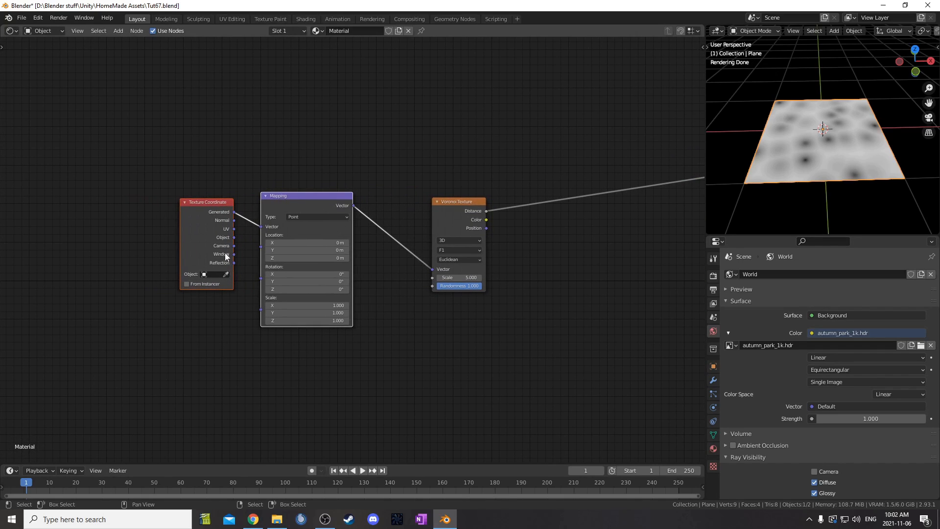
left_click_drag(292, 201, 320, 205)
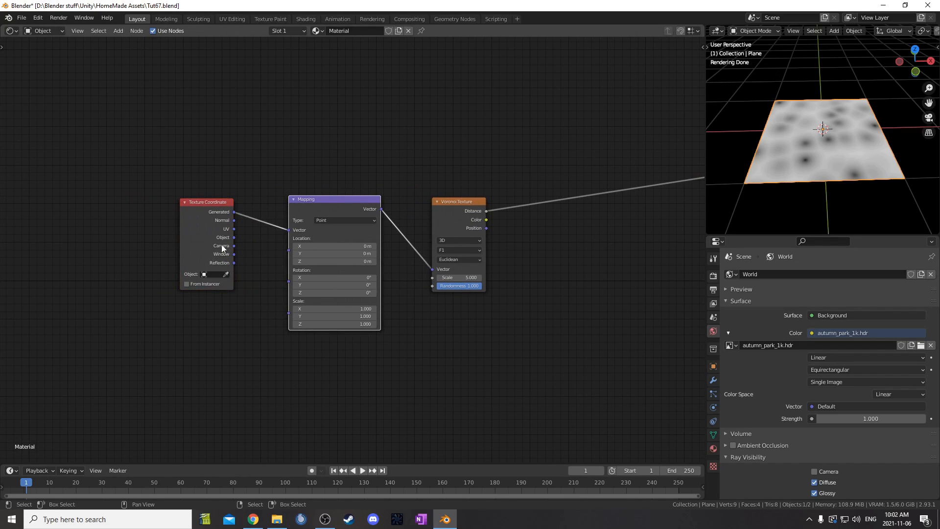
left_click_drag(234, 237, 288, 229)
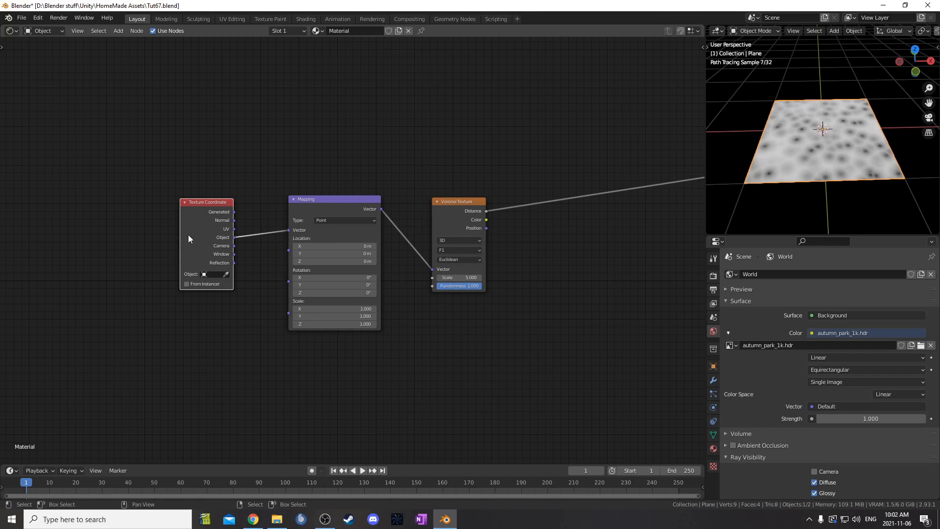
left_click_drag(189, 220, 157, 230)
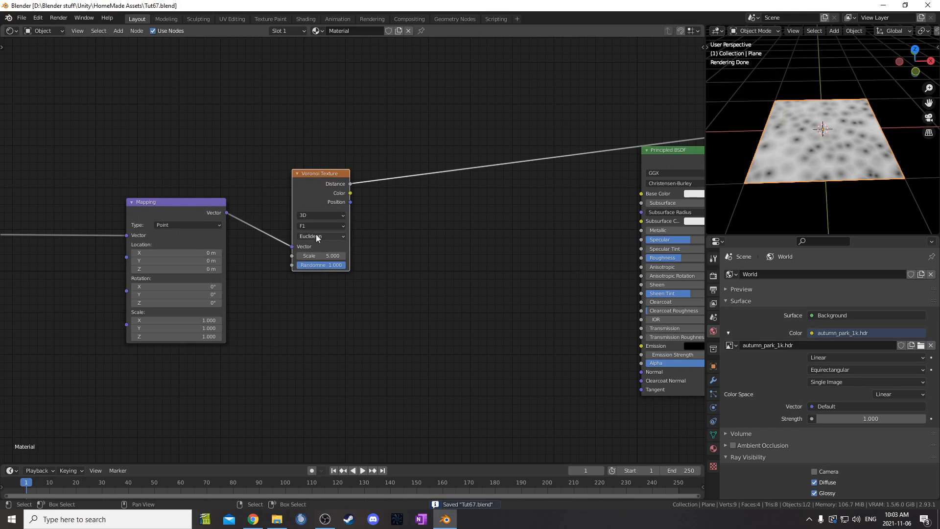
Duplicate the Voronoi Texture twice, stacking the copies below the original with their vector inputs still linked to the Mapping node
left_click_drag(331, 181, 389, 435)
scroll(422, 338, "down", 3)
middle_click_drag(439, 304, 459, 305)
key("ctrl+shift+d")
left_click(483, 433)
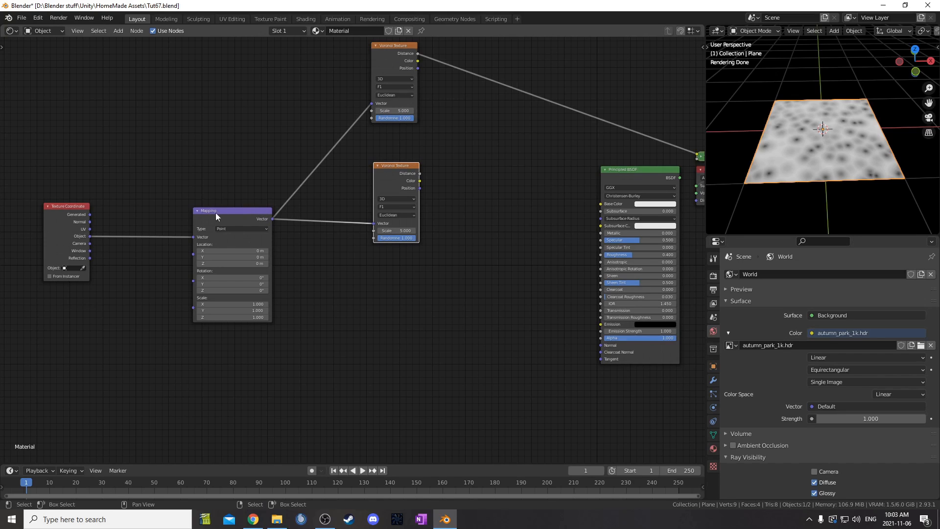
middle_click_drag(491, 331, 502, 270)
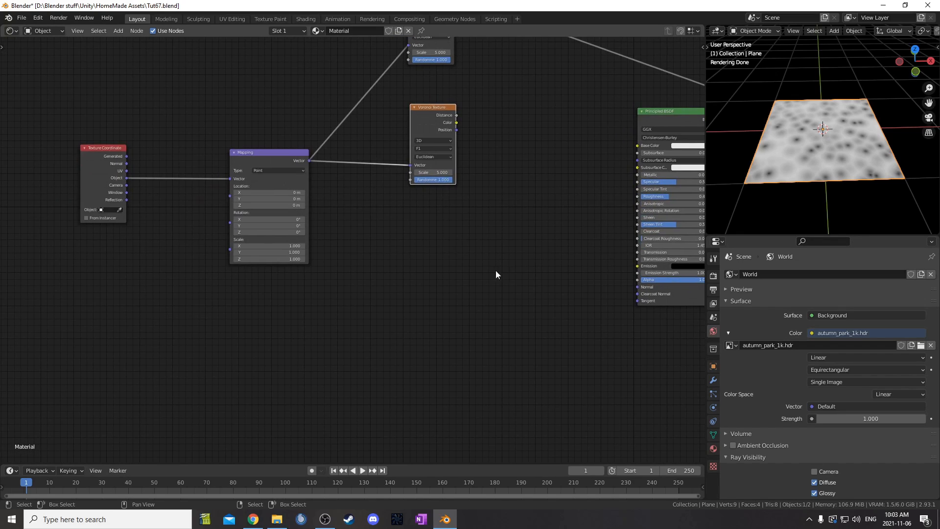
key("ctrl+shift+d")
left_click(449, 298)
scroll(449, 301, "down", 2)
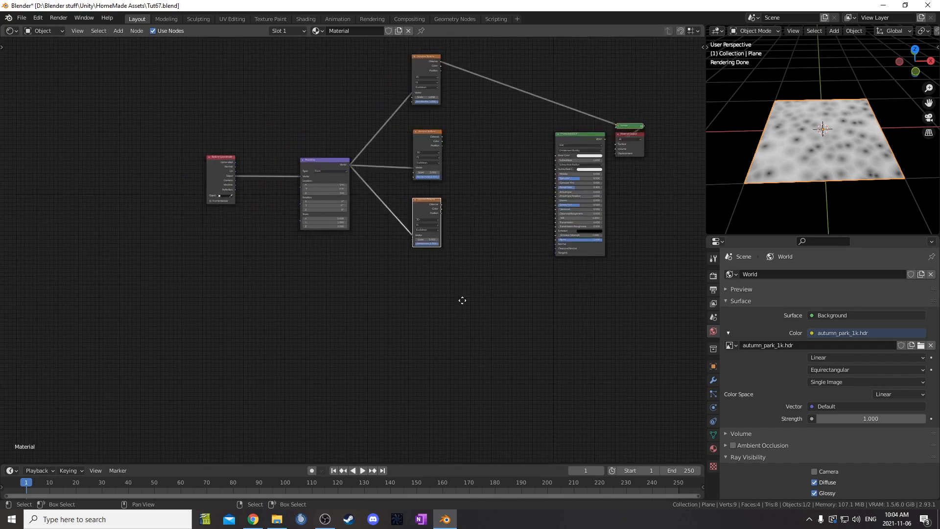
Move the Texture Coordinate node farther from the Mapping node and insert a lowered reroute point on the link between them
middle_click_drag(445, 311, 519, 256)
left_click_drag(275, 144, 129, 178)
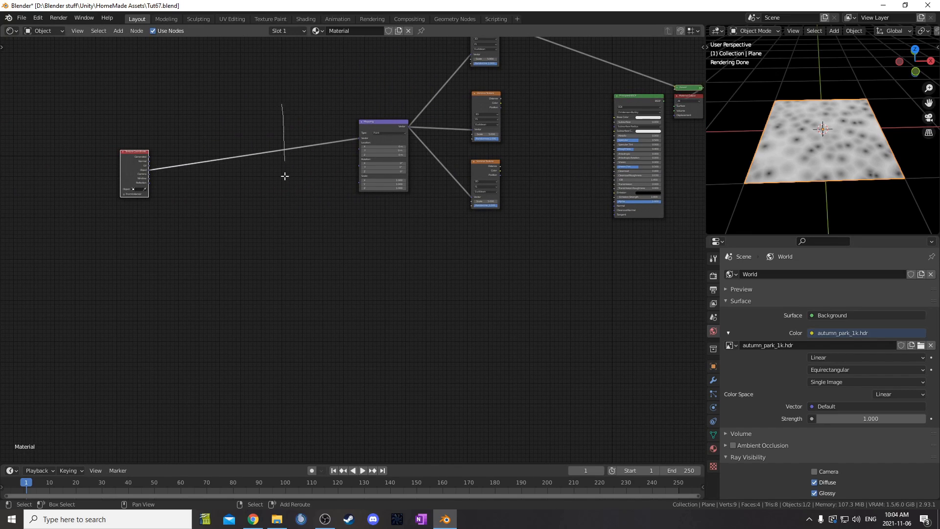
scroll(280, 253, "up", 2)
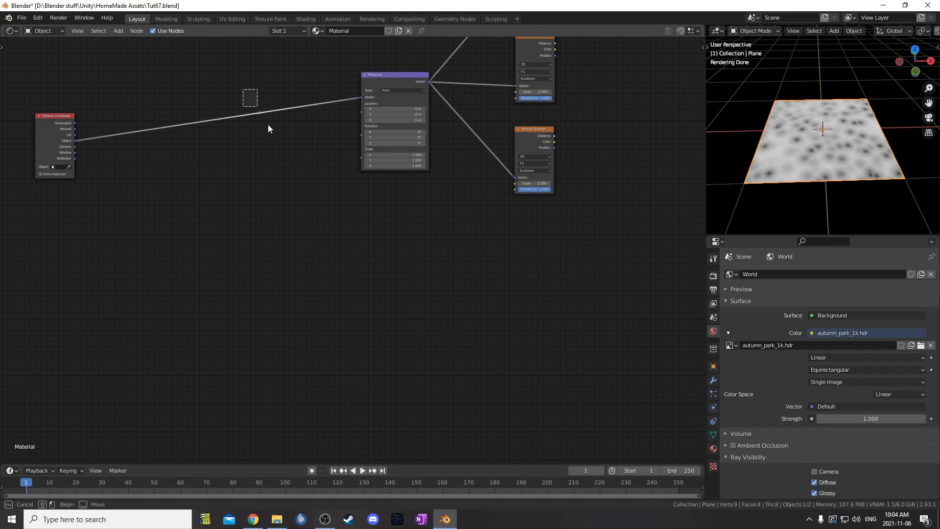
key("g")
left_click(278, 265)
scroll(306, 302, "down", 3)
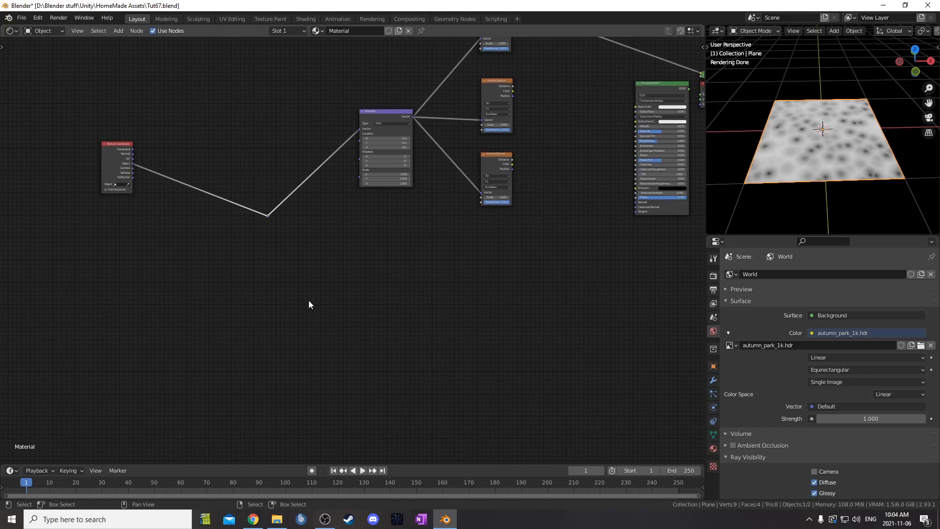
Make two more Voronoi Texture copies below the first three and feed both vector inputs from the reroute point
middle_click_drag(389, 236, 418, 182)
left_click(528, 108)
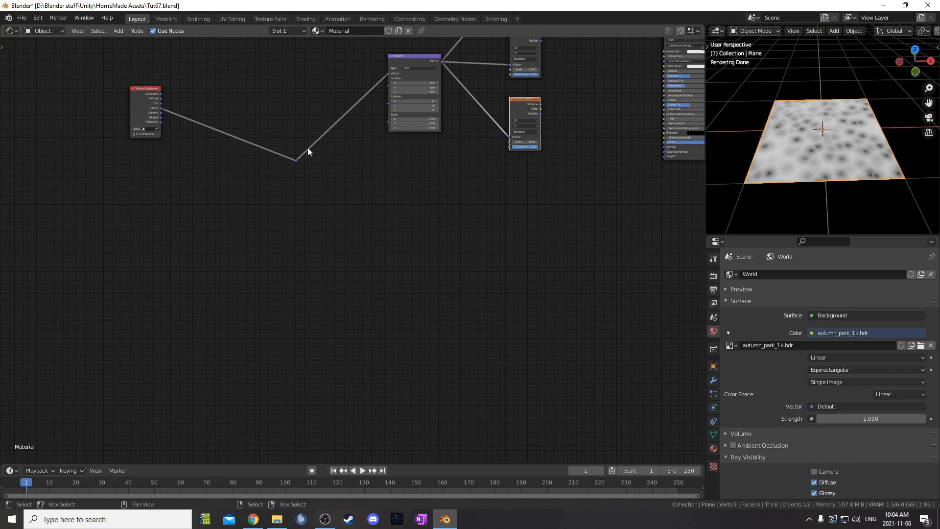
middle_click_drag(564, 254, 560, 217)
middle_click_drag(513, 103, 518, 120)
key("shift+d")
left_click(478, 216)
mouse_move(297, 140)
right_mouse_down("alt")
mouse_move(490, 234)
mouse_move(485, 240)
right_mouse_up("alt")
key("g")
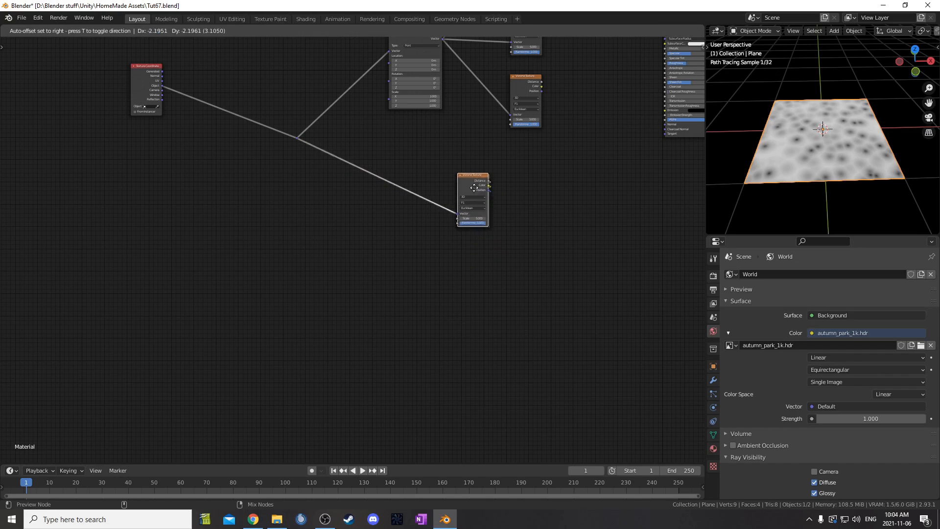
key("Escape")
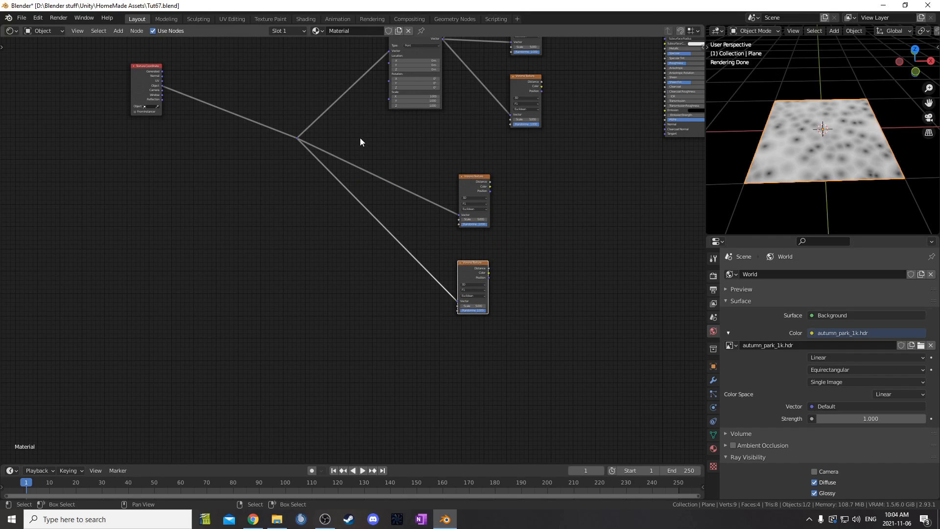
Route the two lower Voronoi links through a second reroute point placed beneath the first, and reposition the first reroute
right_click_drag(360, 139, 276, 328, "shift")
key("g")
left_click(293, 352)
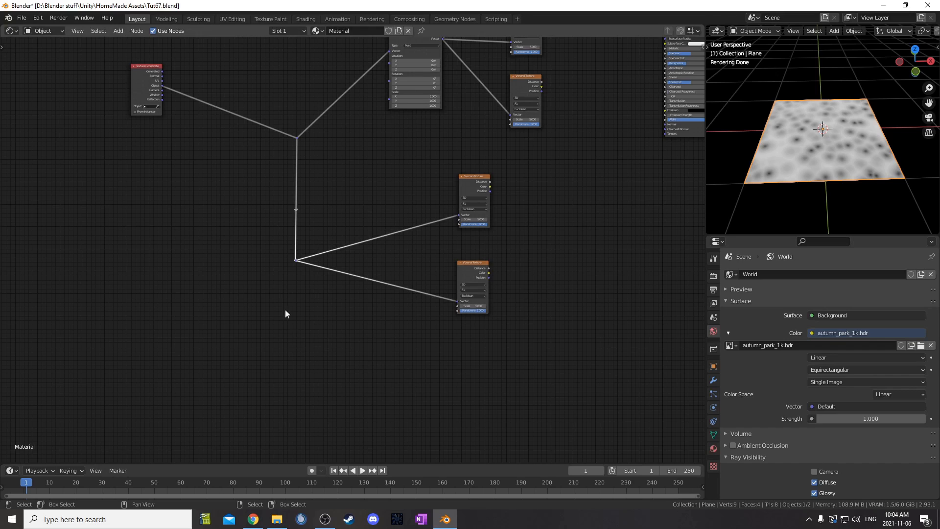
scroll(289, 326, "down", 2)
left_click(306, 152)
key("g")
left_click(342, 145)
Duplicate the lowest Voronoi Texture with its link to the lower right and route that link through a third reroute point
middle_click_drag(537, 237, 409, 346)
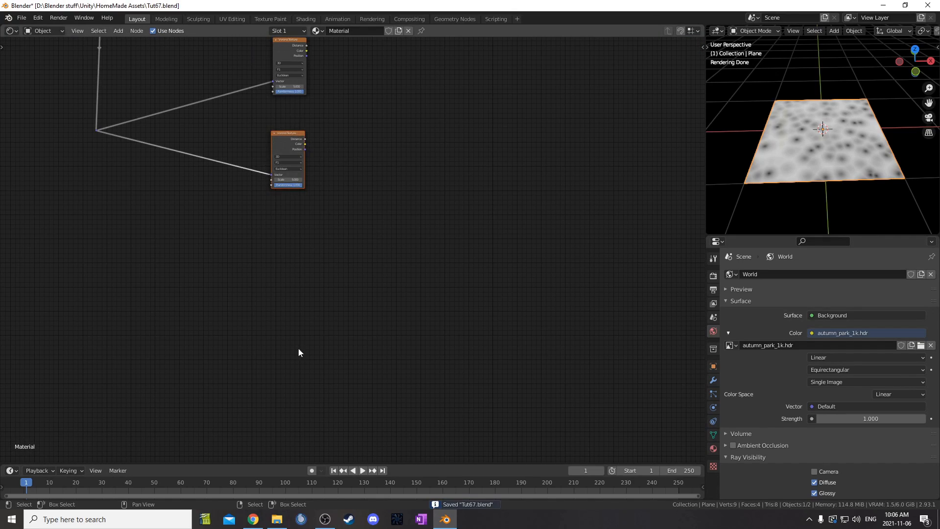
middle_click_drag(298, 351, 319, 287)
key("ctrl+shift+d")
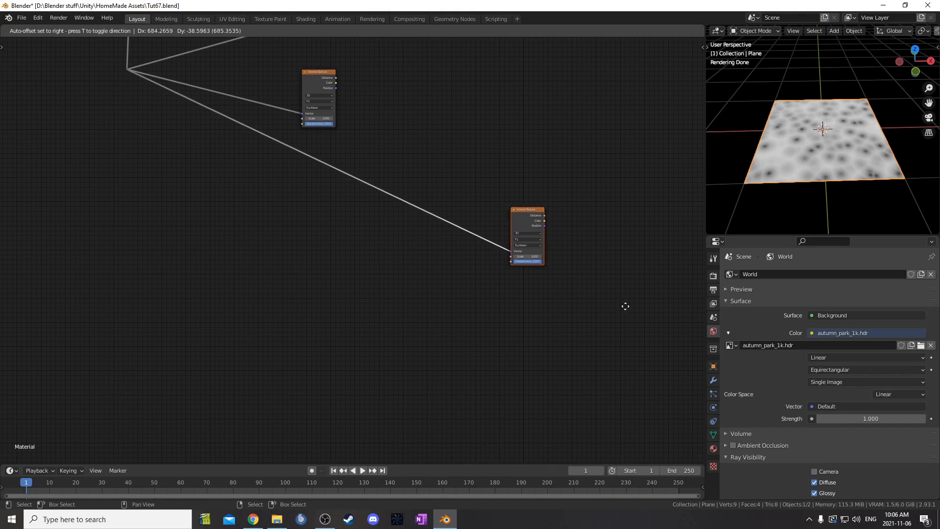
left_click(642, 307)
right_click_drag(498, 119, 292, 352, "shift")
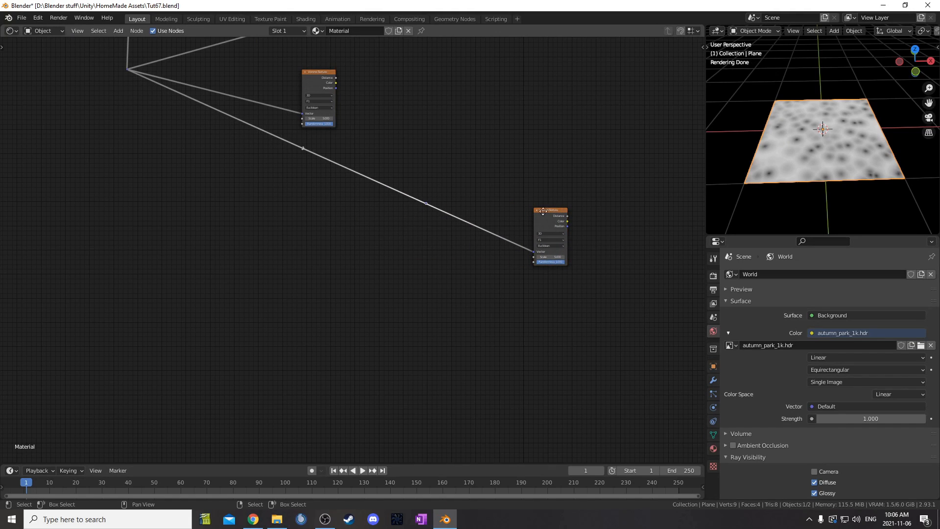
key("g")
left_click(238, 254)
Insert a Mapping node on the link between the lowest reroute point and the last Voronoi Texture
key("shift+a")
type("mapp")
key("Return")
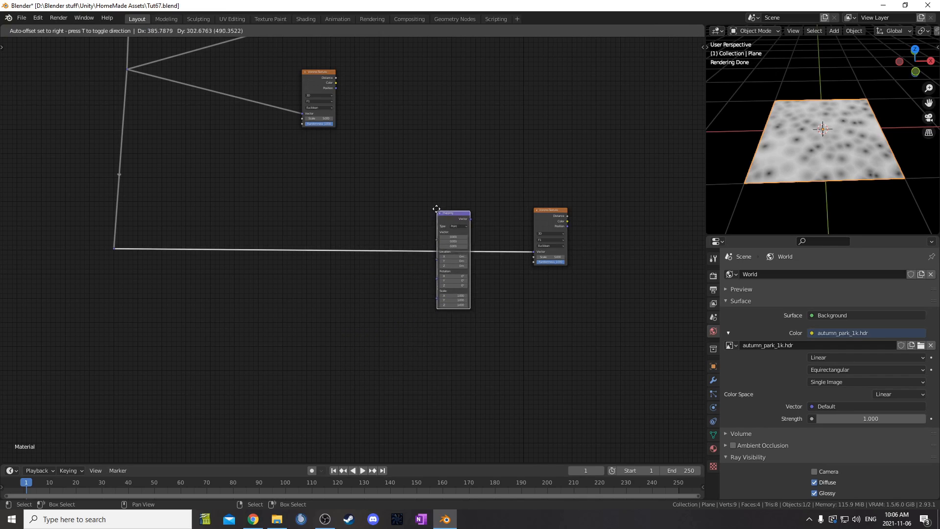
left_click(486, 185)
Insert a Vector Rotate node on the link between the lowest reroute point and the new Mapping node
middle_click_drag(405, 328, 537, 294)
key("shift+a")
type("vector")
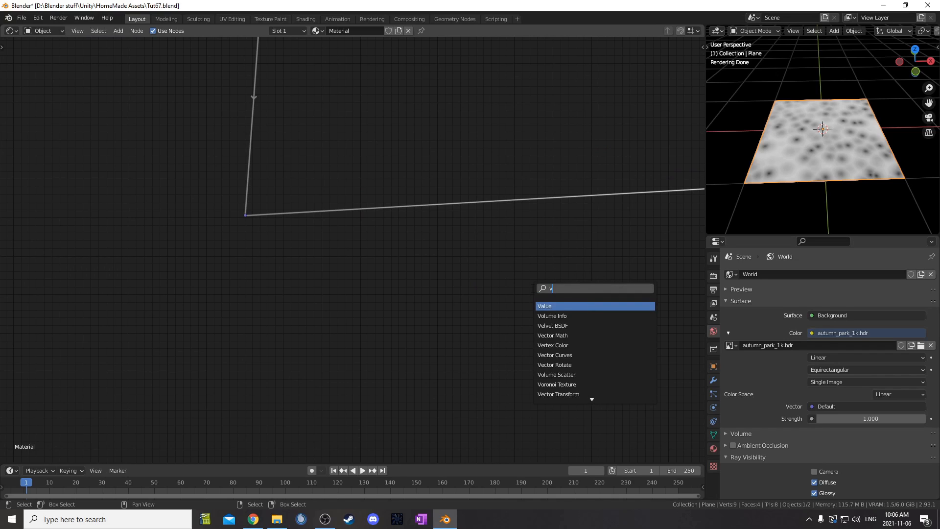
key("Down")
key("Down")
key("Return")
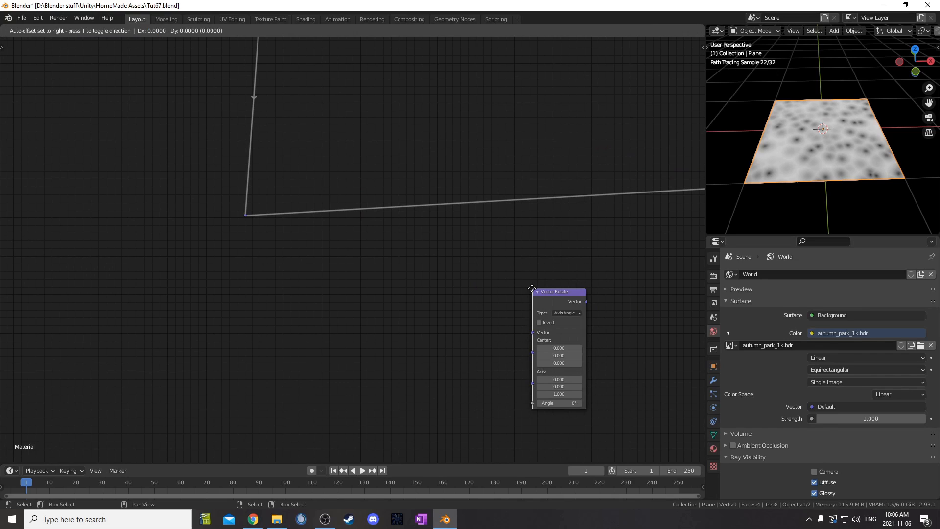
left_click(465, 147)
Shift the Vector Rotate and Mapping nodes of the bottom branch slightly away from the last Voronoi Texture
scroll(496, 261, "down", 4)
middle_click_drag(475, 306, 450, 464)
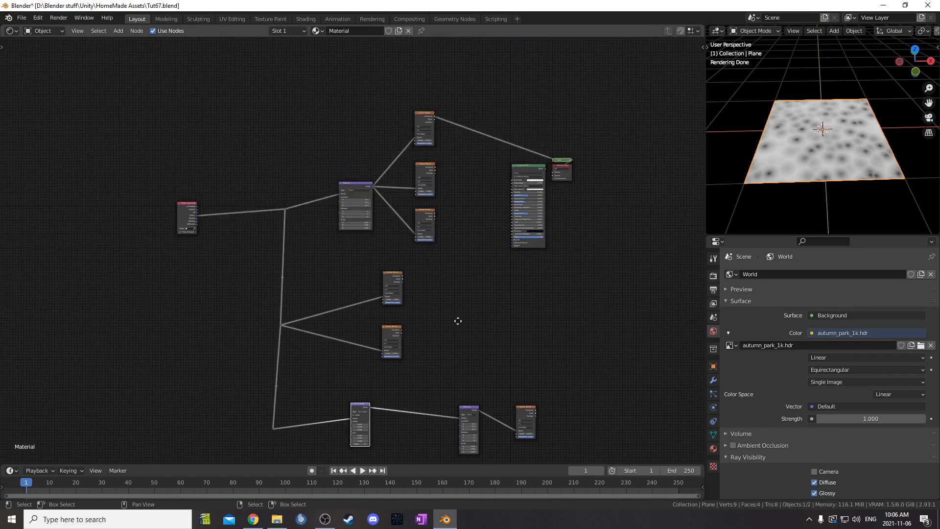
middle_click_drag(315, 389, 315, 357)
left_click_drag(318, 347, 548, 429)
key("g")
left_click(476, 451)
middle_click_drag(463, 284, 480, 288)
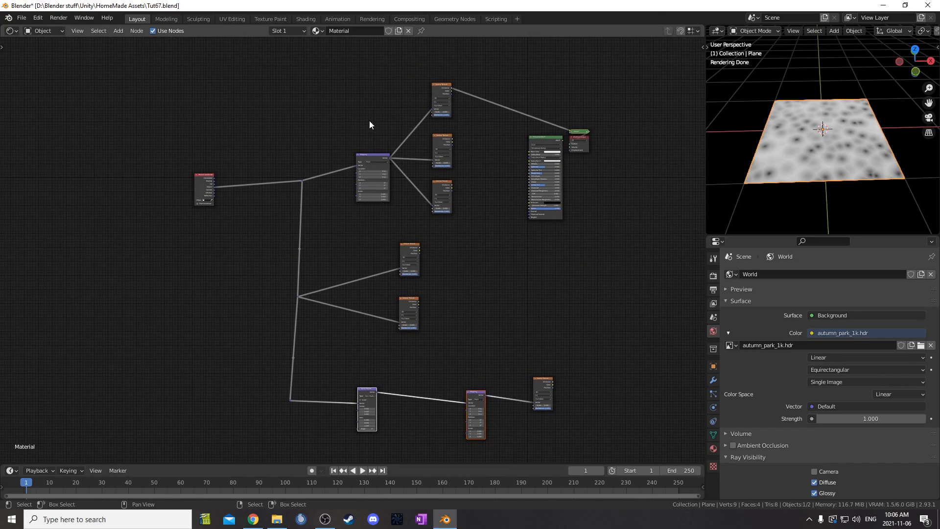
Set the Scale of the topmost Voronoi Texture to 1
middle_click_drag(552, 218, 368, 202)
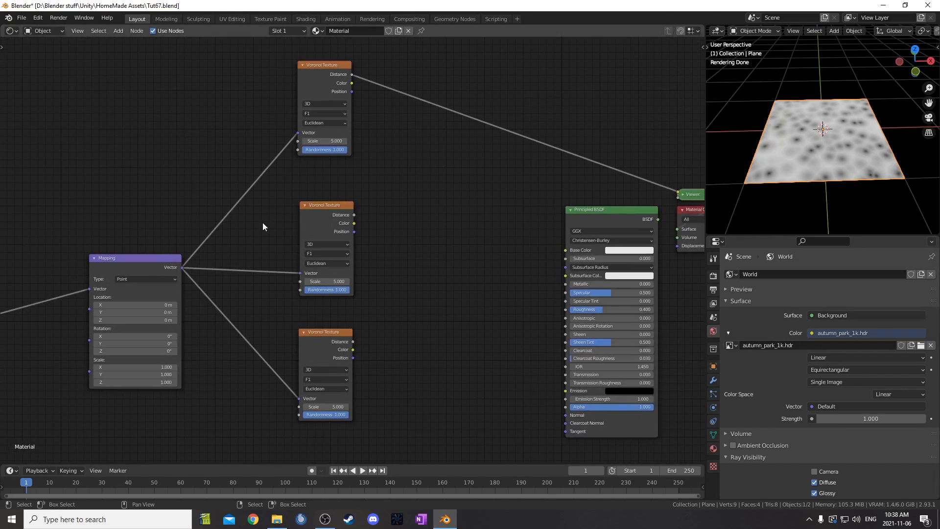
scroll(263, 224, "up", 3)
left_click(312, 175)
type("5.0")
key("Return")
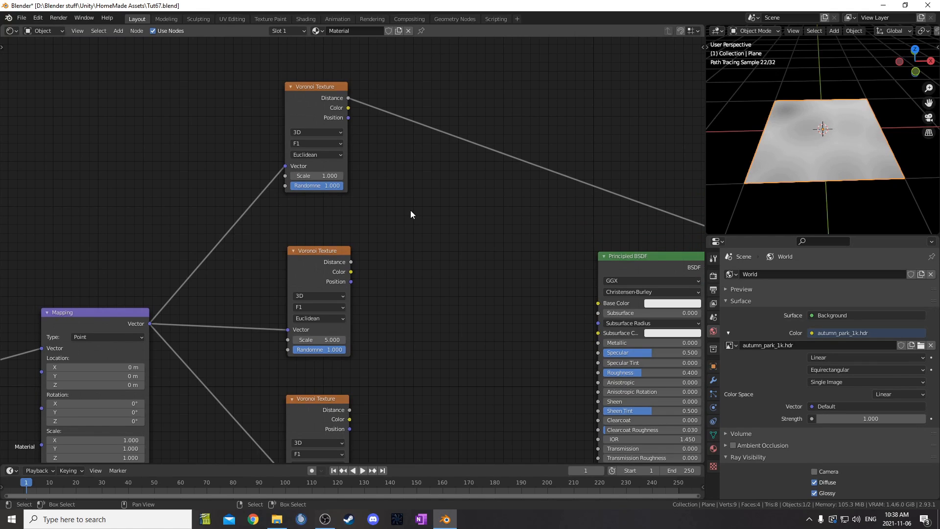
Preview the second Voronoi Texture's Distance output on the plane and set its Scale to 1
scroll(304, 343, "down", 4)
middle_click_drag(304, 342, 318, 298)
scroll(317, 299, "up", 3)
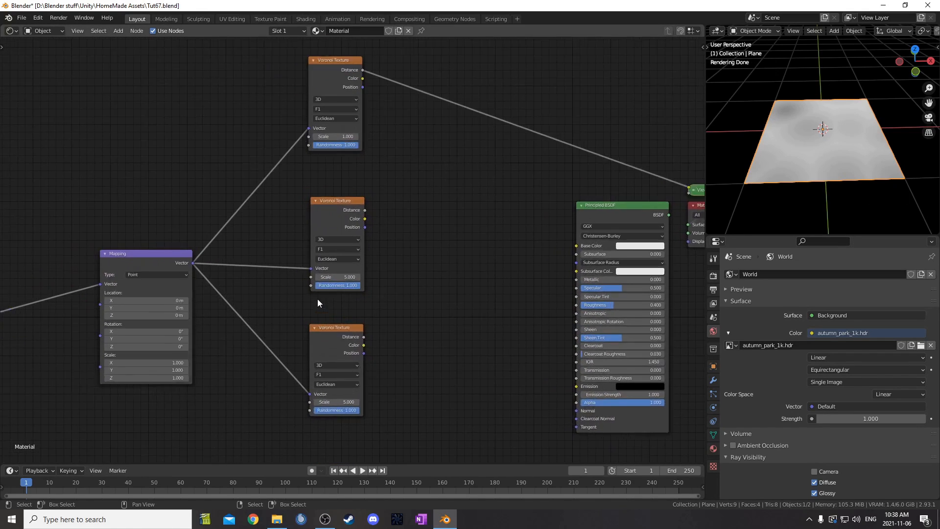
left_click(338, 198, "ctrl+shift")
left_click(334, 279)
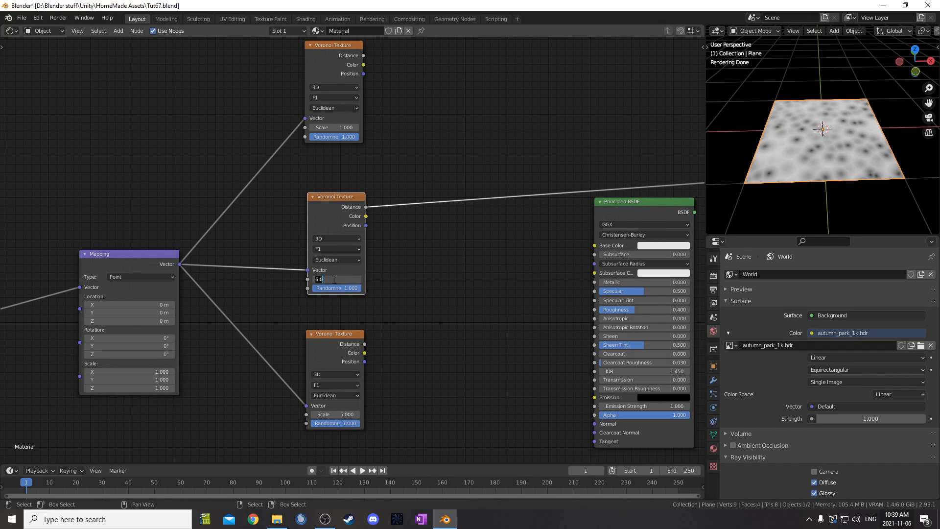
type("1")
key("Return")
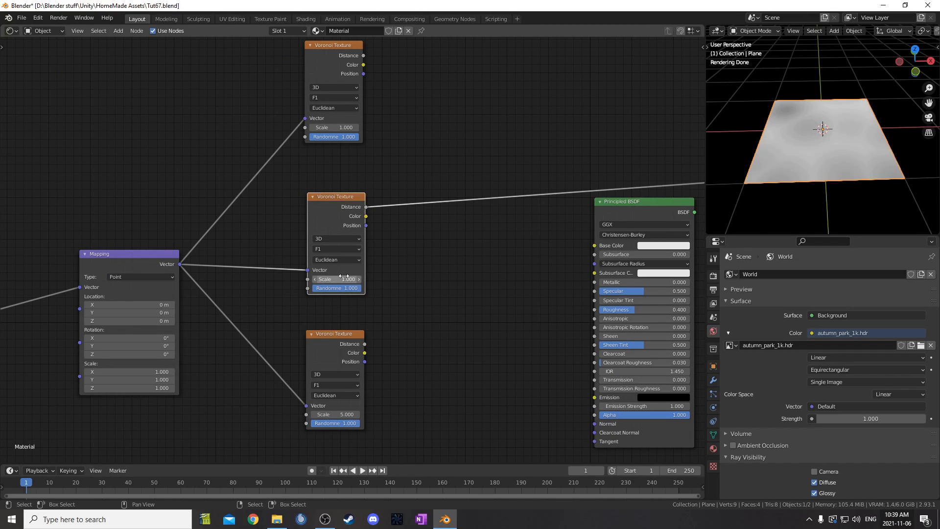
Set the feature output of the second Voronoi Texture to F2
middle_click_drag(400, 333, 403, 296)
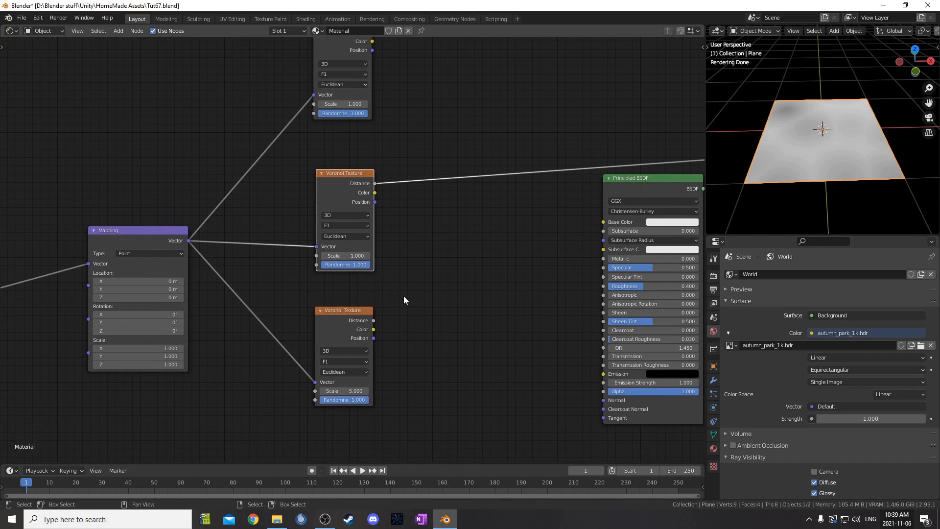
left_click(349, 225)
left_click(345, 241)
Preview the third Voronoi Texture's Distance output on the plane and set its feature output to F2
middle_click_drag(491, 394, 511, 284)
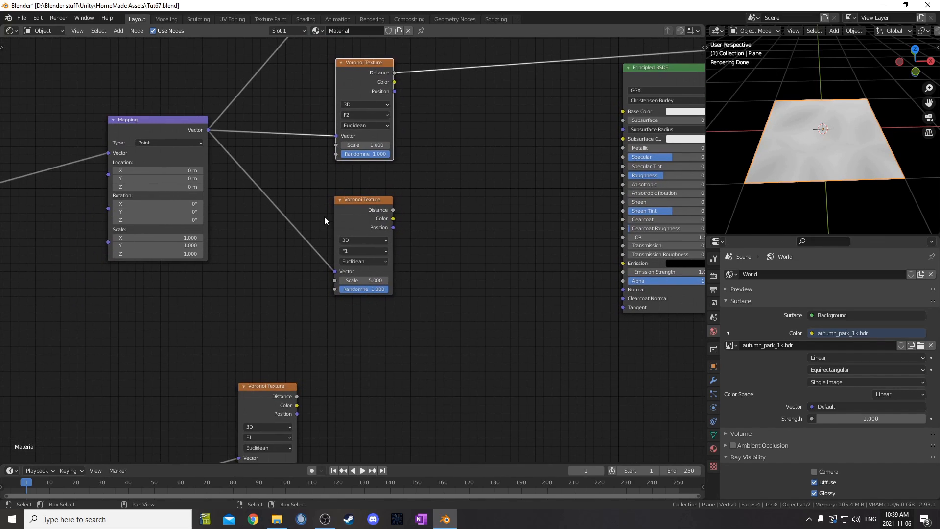
left_click(360, 218, "ctrl+shift")
scroll(354, 250, "up", 1)
left_click(355, 251)
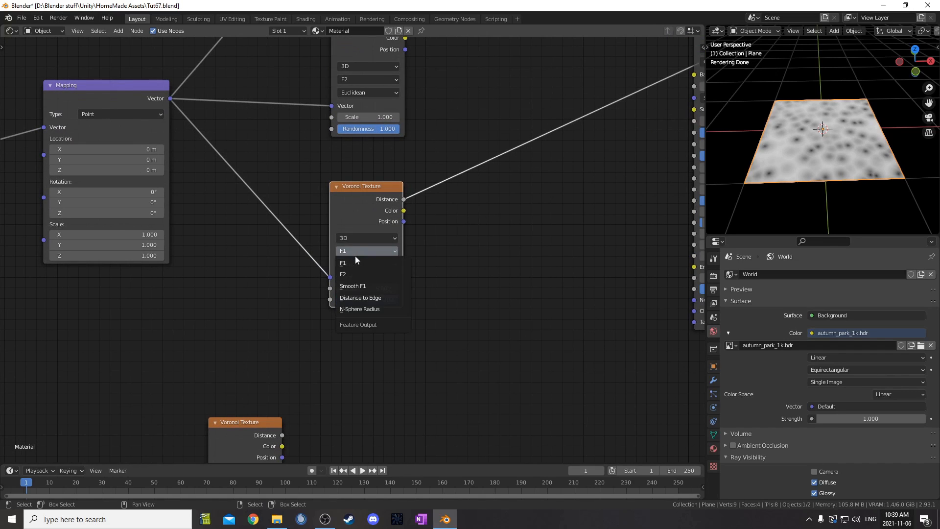
left_click(357, 276)
Set the third Voronoi Texture's Scale to 10 and its Randomness to 0.9
left_click(377, 287)
type("5.0")
type("10")
key("Tab")
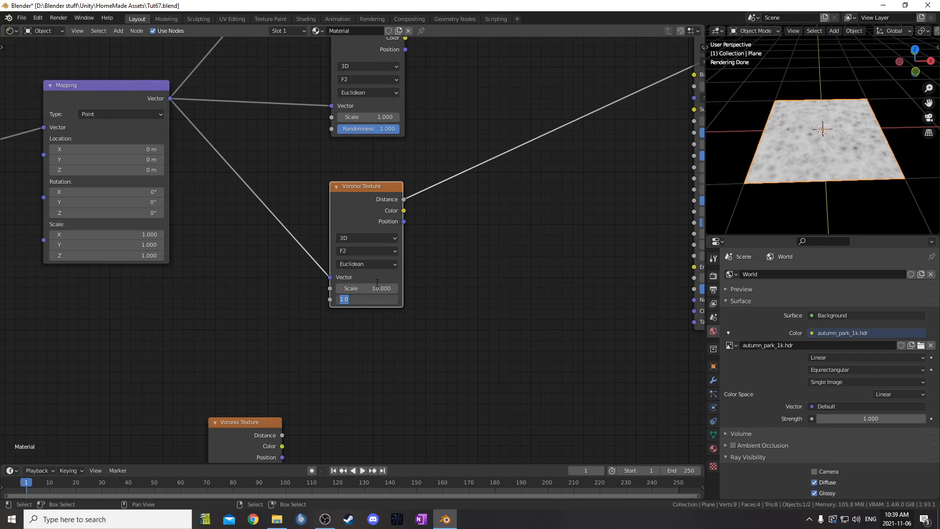
key("BackSpace")
type(".9")
key("Return")
Set the fourth Voronoi Texture's feature output to F2, keeping its Scale at 5
scroll(403, 402, "down", 3)
middle_click_drag(344, 401, 375, 311)
middle_click_drag(335, 429, 417, 290)
left_click(381, 238)
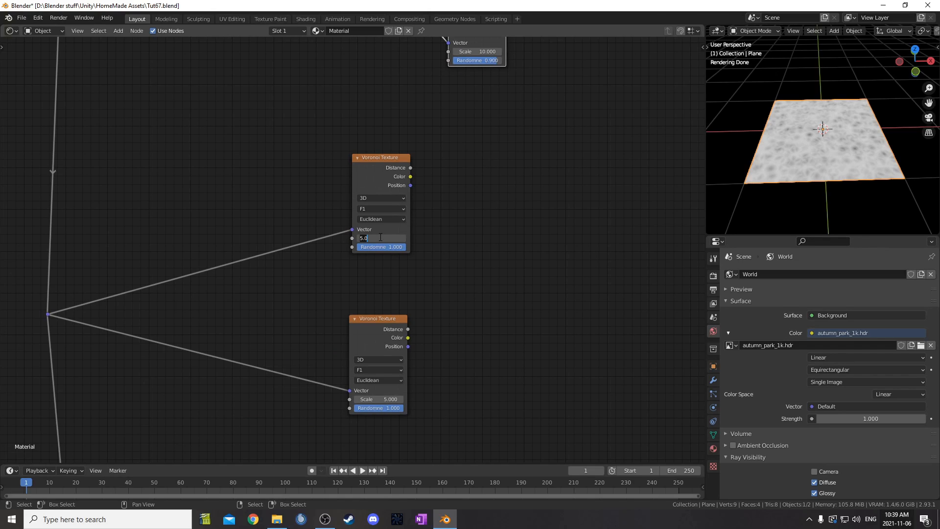
key("Return")
left_click(383, 209)
left_click(378, 222)
Set the fifth Voronoi Texture's distance metric to Manhattan and its Scale to 1
middle_click_drag(493, 373, 526, 318)
scroll(499, 340, "up", 3)
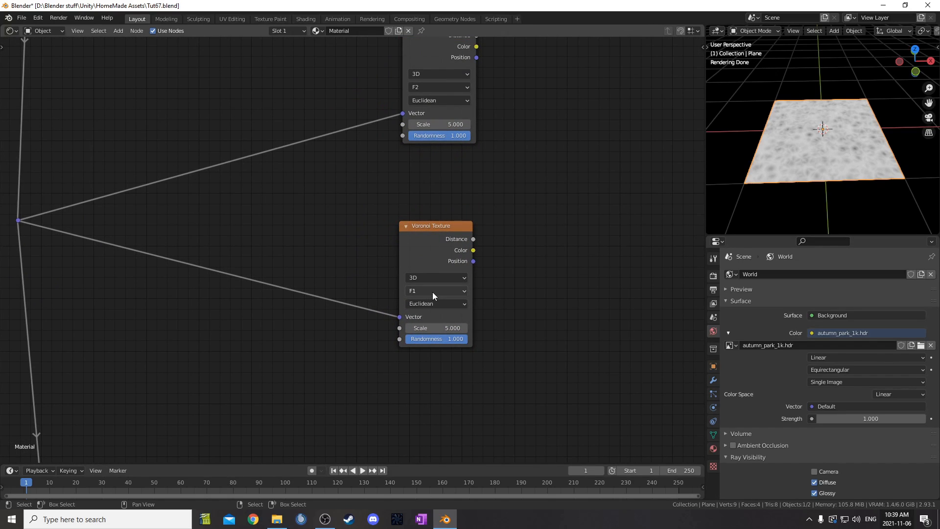
left_click(446, 304)
left_click(441, 322)
middle_click_drag(544, 343, 515, 318)
left_click(439, 324)
type("1")
key("Return")
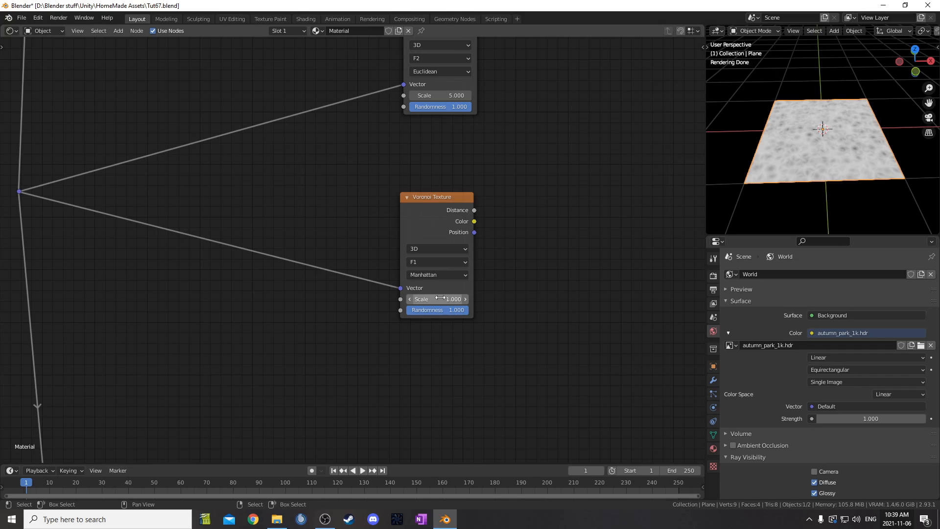
Preview the Manhattan Voronoi Texture's Distance output on the plane and briefly try a Scale of 3.1
left_click(446, 213, "ctrl+shift")
middle_click_drag(540, 207, 496, 222)
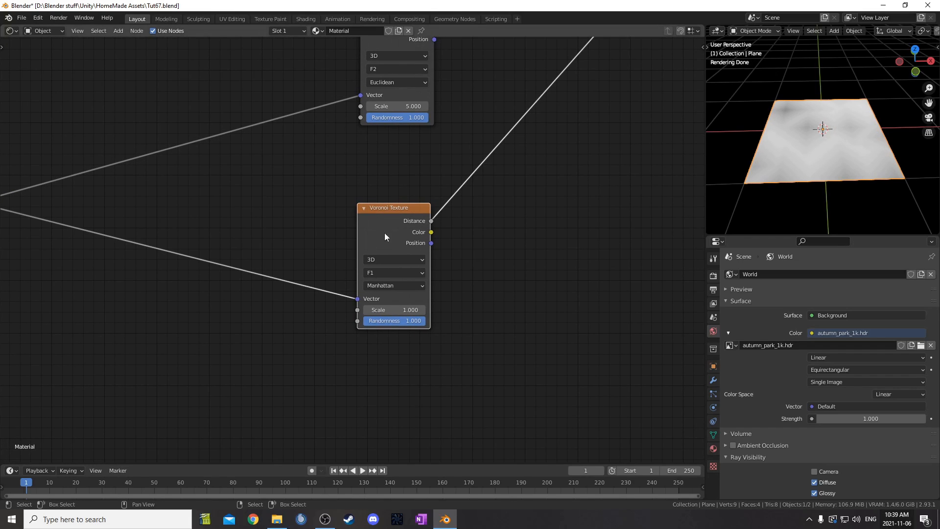
left_click_drag(399, 310, 439, 309)
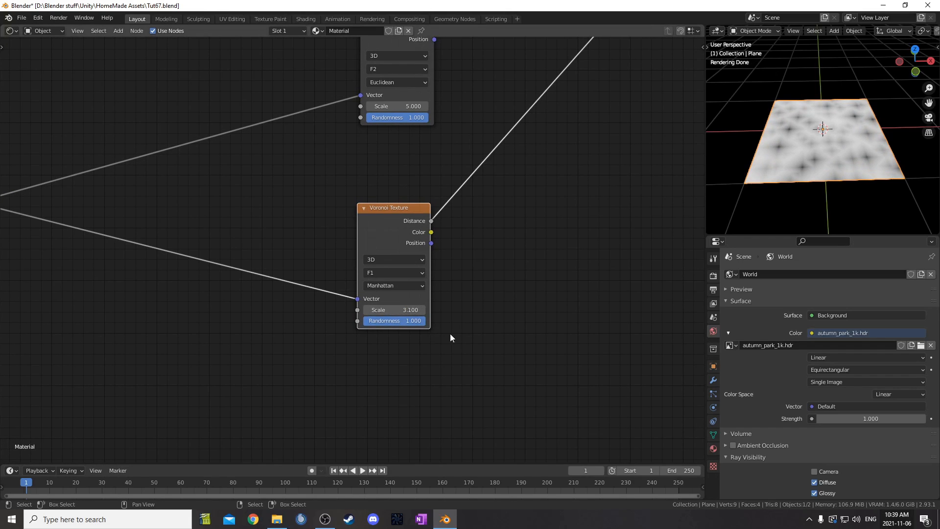
key("ctrl+z")
Set the feature output of the last Voronoi Texture, in the bottom branch, to Smooth F1
scroll(412, 388, "down", 5)
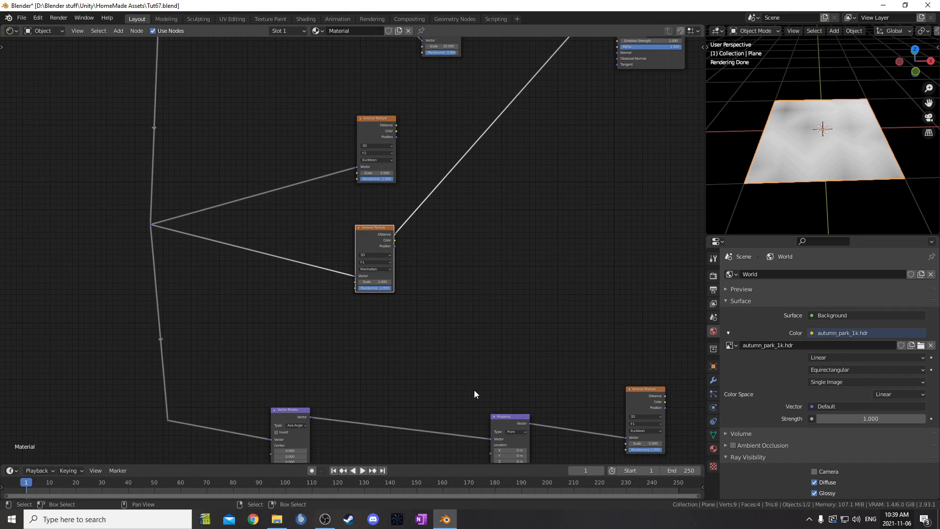
middle_click_drag(471, 389, 264, 195)
scroll(390, 249, "up", 5)
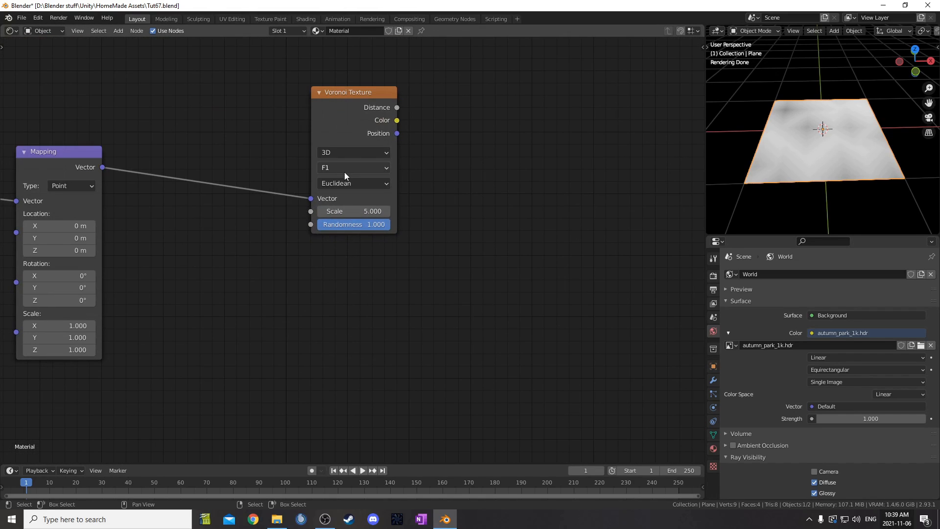
left_click(345, 169)
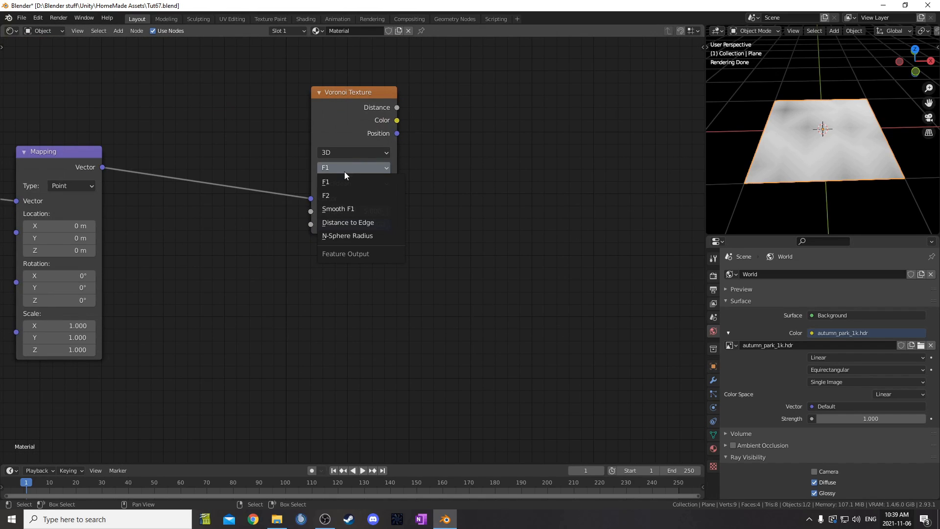
left_click(345, 210)
Set the Smooth F1 Voronoi Texture's Scale to 1 and its Smoothness to 0.6
left_click(357, 211)
type("1")
key("Tab")
key("BackSpace")
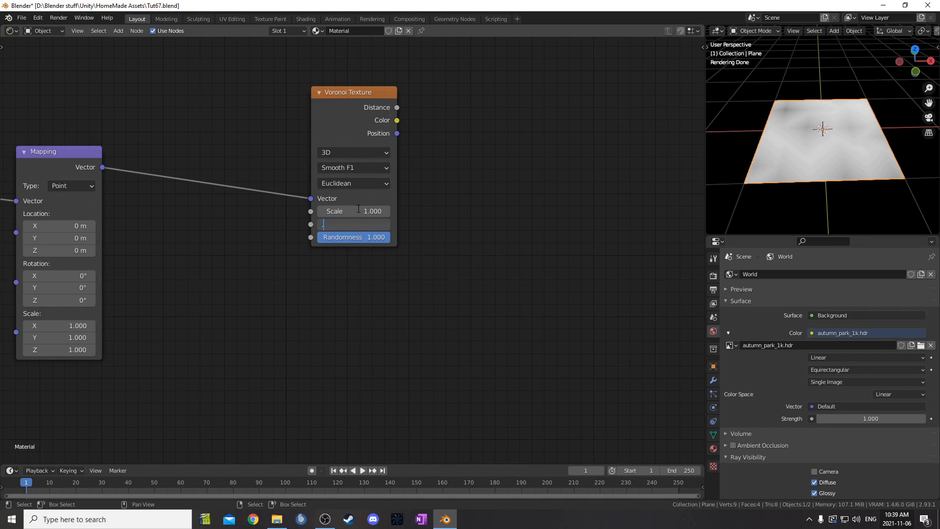
type(".6")
key("Return")
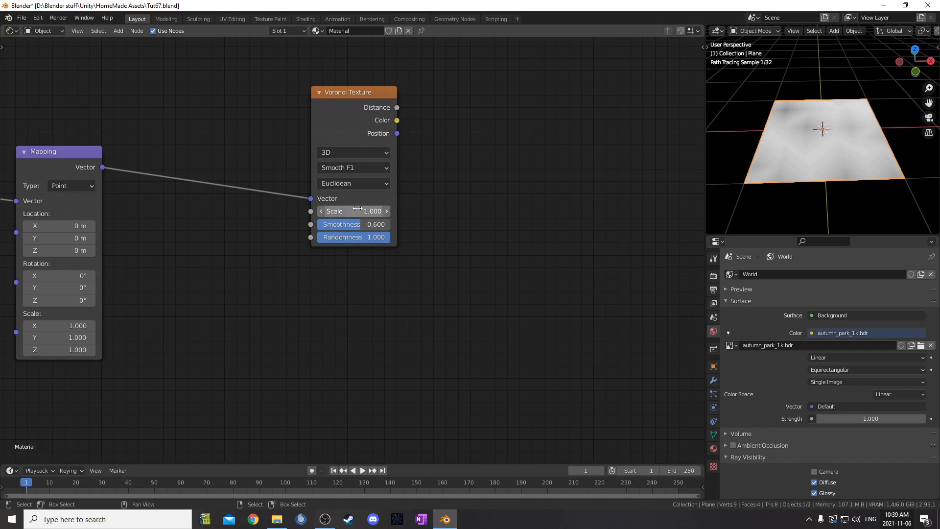
Preview the Smooth F1 Voronoi Texture's Distance output on the plane
scroll(429, 315, "down", 2)
middle_click_drag(409, 259, 448, 325)
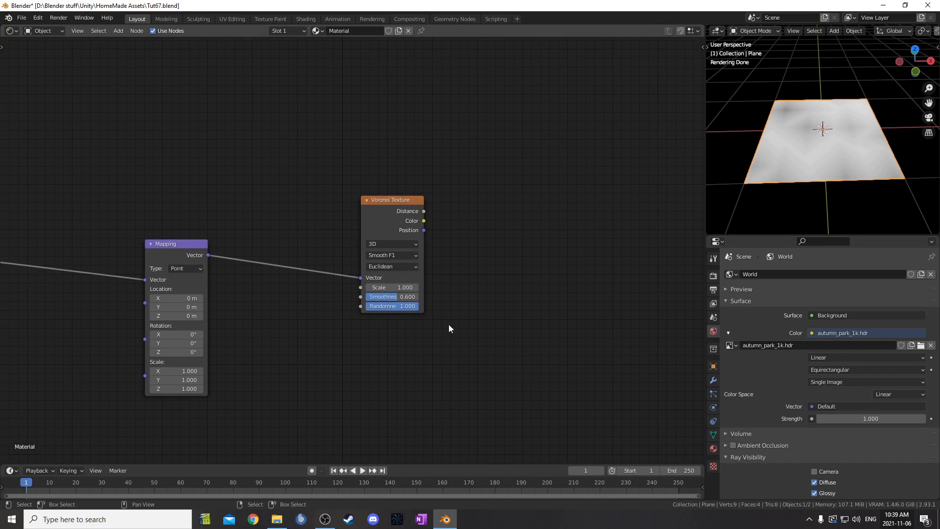
left_click(383, 198, "ctrl+shift")
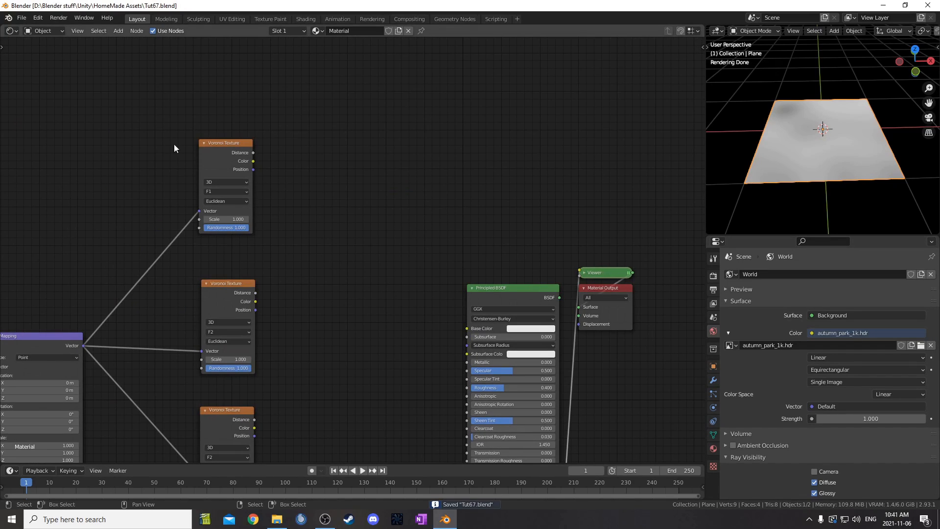
Preview the topmost Voronoi Texture's Distance output and move the Principled BSDF up out of the way
left_click_drag(227, 142, 225, 139)
left_click(217, 148, "ctrl+shift")
scroll(450, 253, "down", 3)
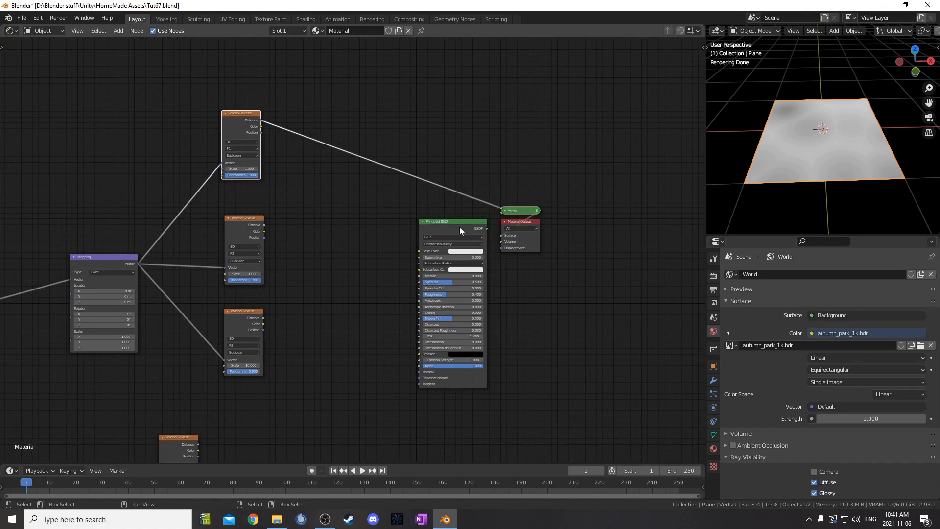
middle_click_drag(440, 237, 440, 293)
left_click_drag(429, 279, 402, 58)
scroll(402, 318, "up", 4)
Add a Displacement node beside the Material Output
key("shift+a")
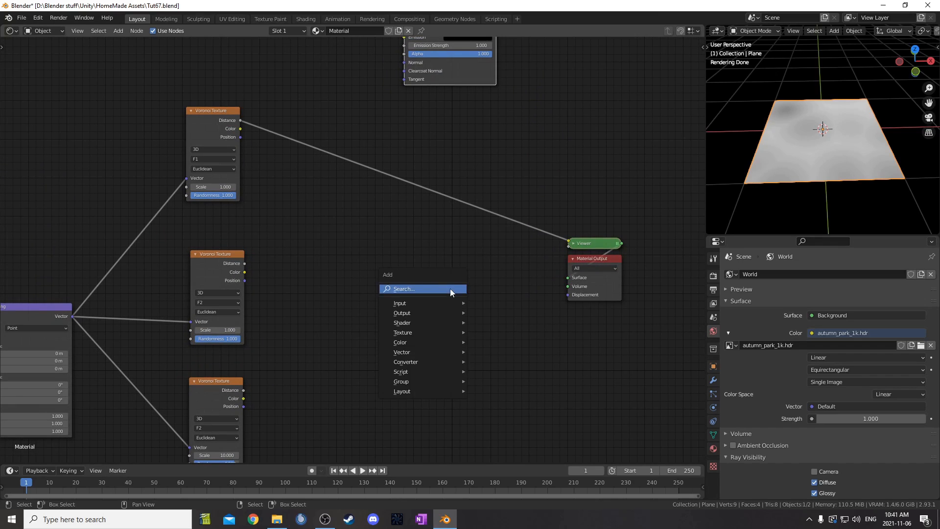
left_click(451, 289)
type("disp")
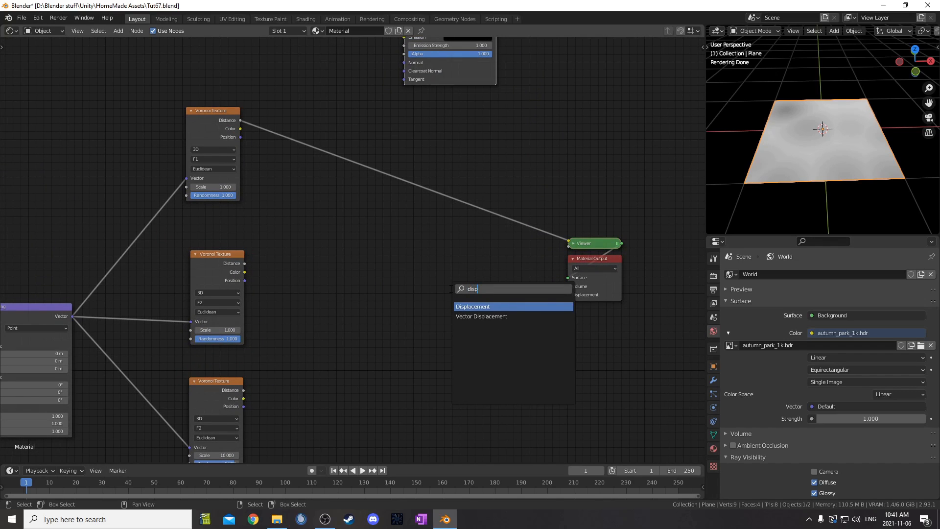
key("Return")
left_click(463, 265)
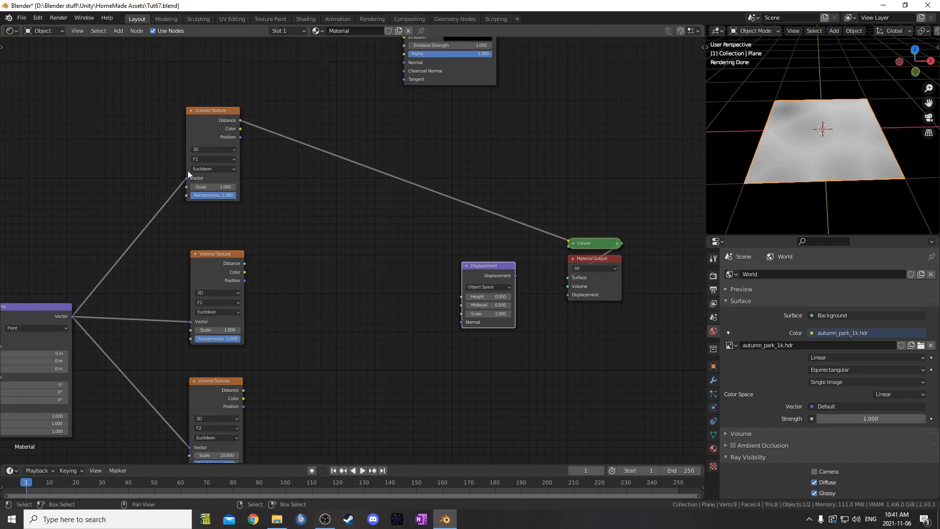
Connect the topmost Voronoi Texture's Distance to the Displacement node's Height, and its output to the Material Output's Displacement
left_click_drag(240, 120, 461, 297)
middle_click_drag(497, 314, 454, 311)
left_click_drag(473, 274, 529, 293)
middle_click_drag(563, 178, 541, 203)
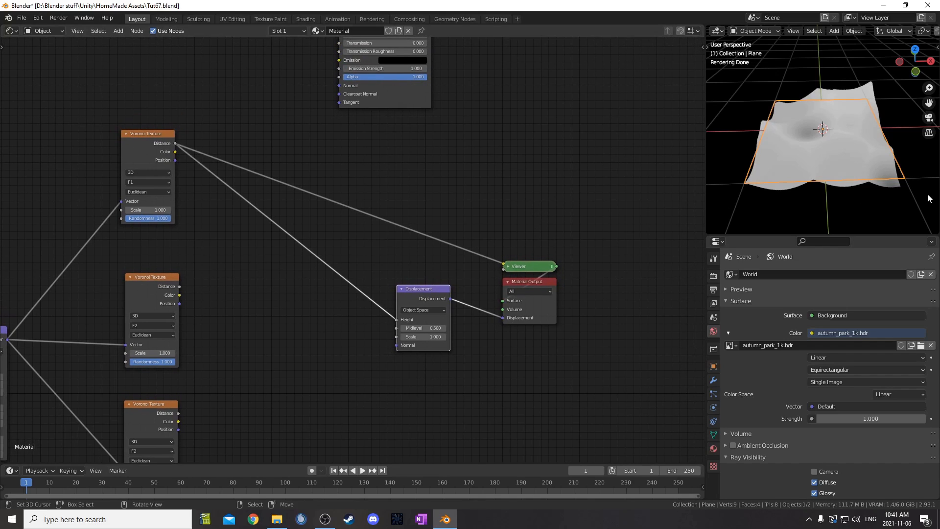
middle_click_drag(865, 162, 862, 123)
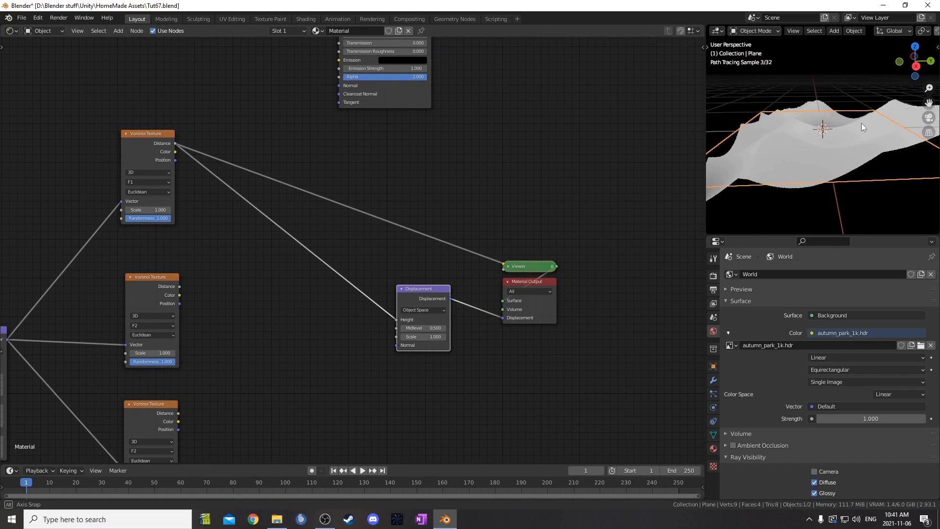
Insert a Map Range node on the link between the topmost Voronoi Texture and the Displacement node
key("shift+a")
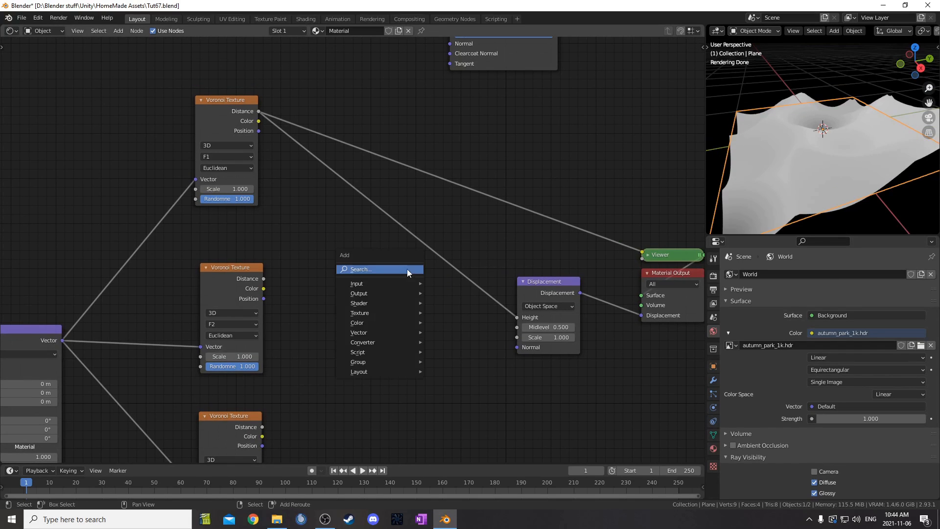
type("map")
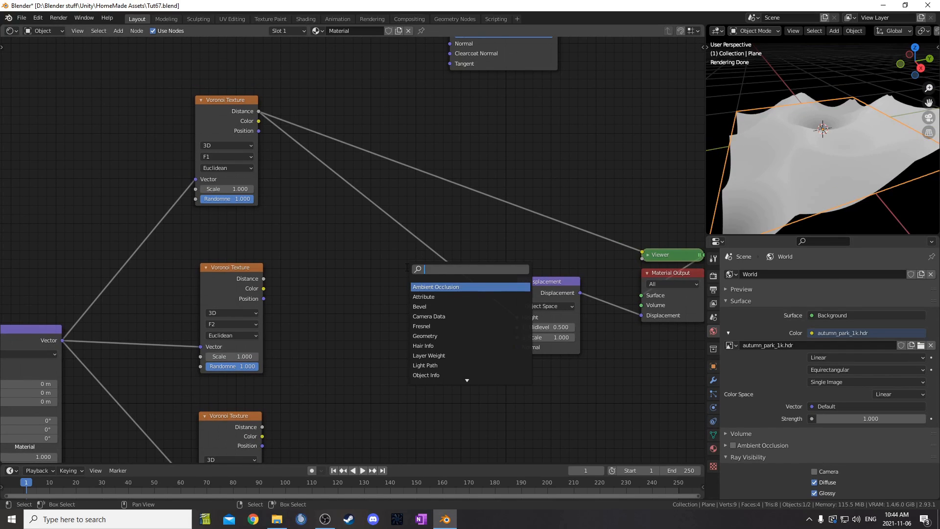
key("Down")
key("Down")
key("Return")
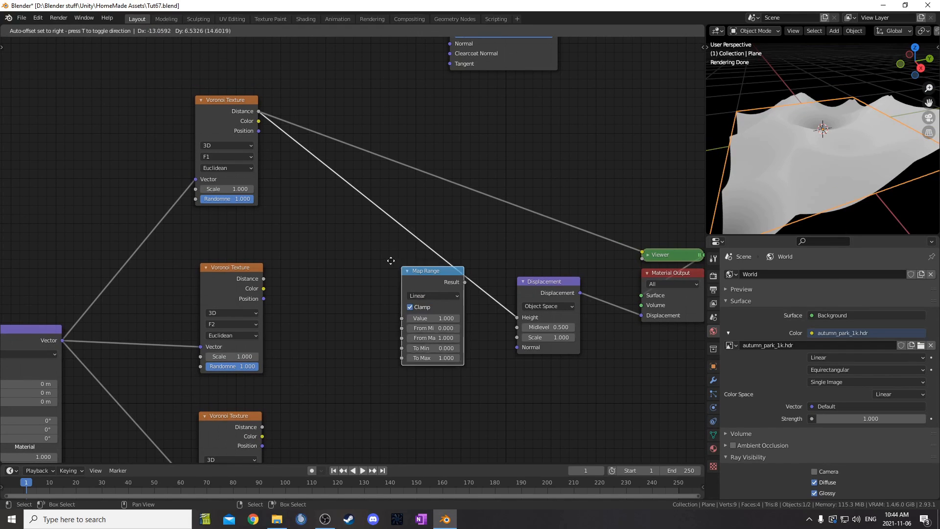
left_click(348, 195)
scroll(387, 272, "up", 1)
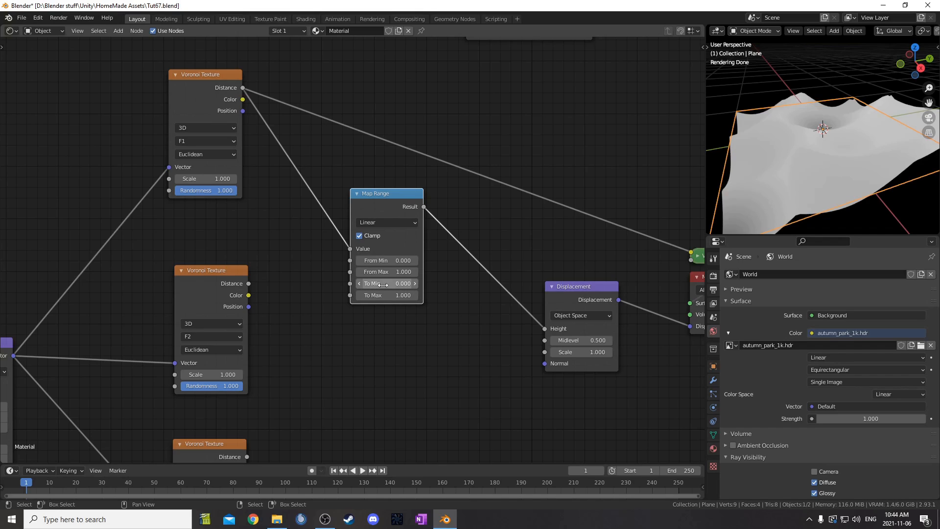
Invert the displacement by setting the Map Range node's To Min to 1 and To Max to 0
left_click(384, 285)
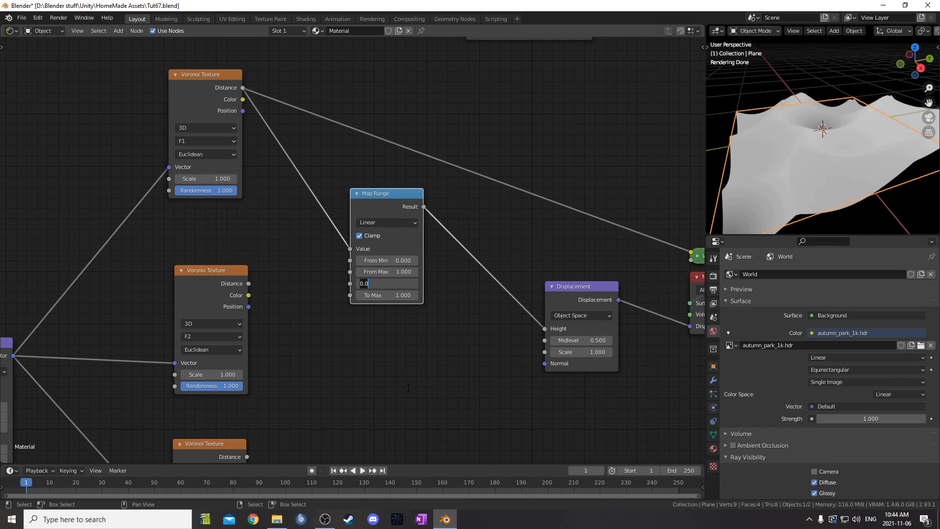
type("1")
key("Tab")
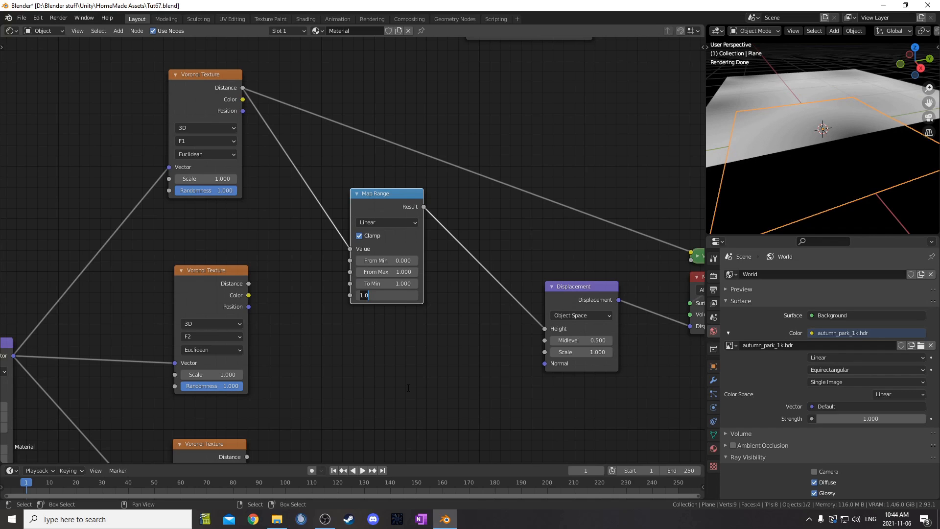
type("0")
key("Return")
mouse_move(864, 131)
middle_mouse_down()
mouse_move(834, 123)
mouse_move(821, 140)
mouse_move(838, 145)
mouse_move(842, 110)
mouse_move(844, 141)
mouse_move(844, 122)
mouse_move(829, 149)
mouse_move(833, 187)
middle_mouse_up()
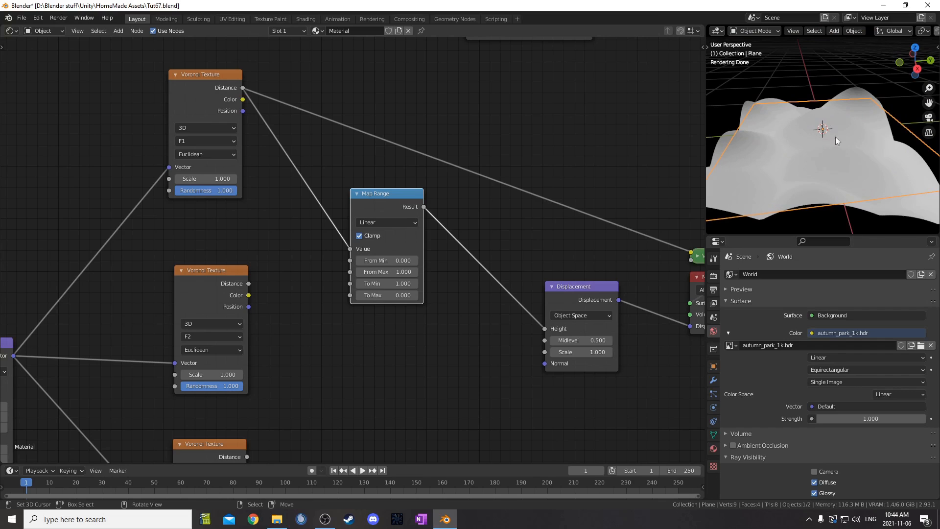
middle_click_drag(856, 147, 878, 174)
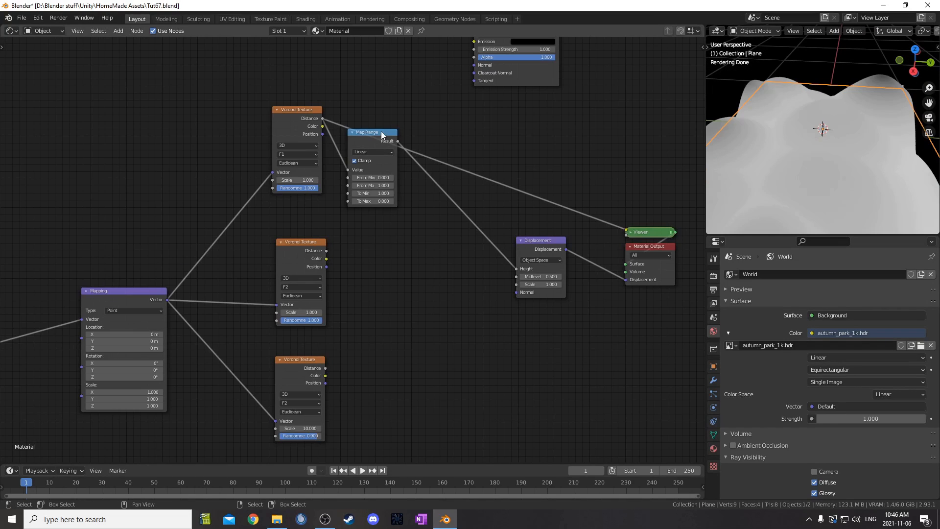
Preview the Map Range result on the plane and shift the Displacement node up slightly
left_click(381, 134, "ctrl+shift")
middle_click_drag(898, 136, 786, 165)
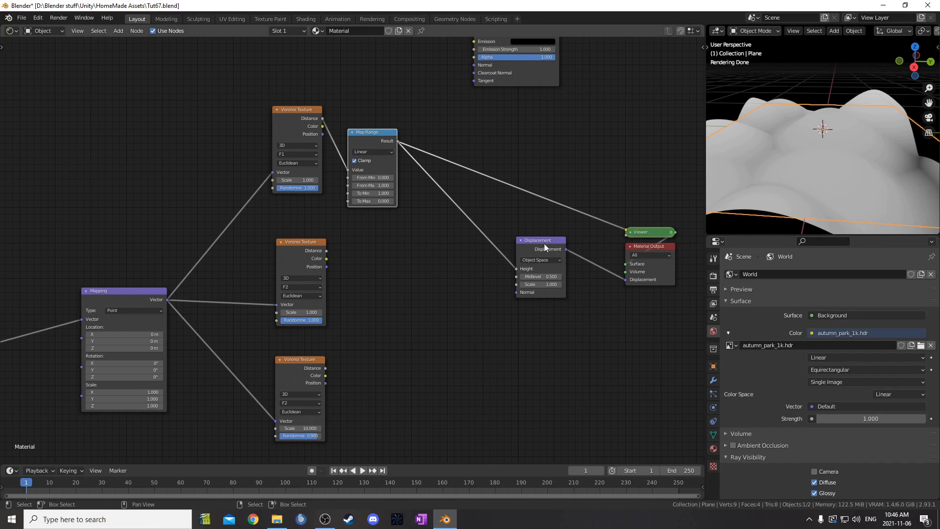
middle_click_drag(539, 247, 559, 235)
left_click_drag(559, 236, 561, 225)
Insert an Add math node on the link between the Map Range and Displacement nodes
key("shift+a")
left_click(455, 245)
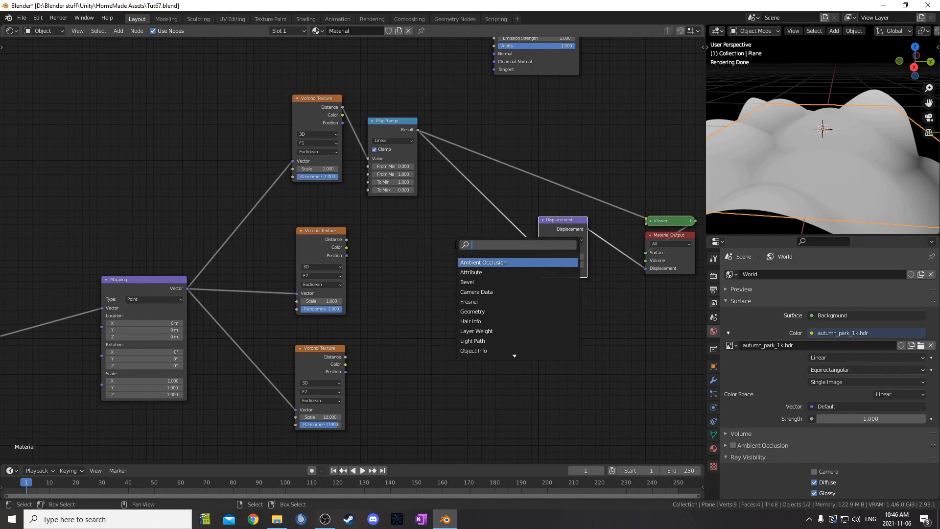
type("add")
key("Return")
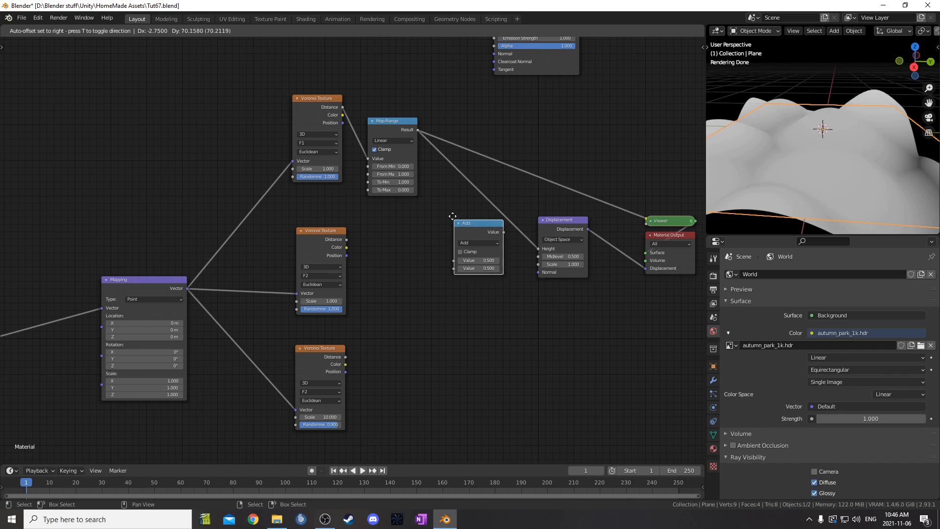
left_click(461, 186)
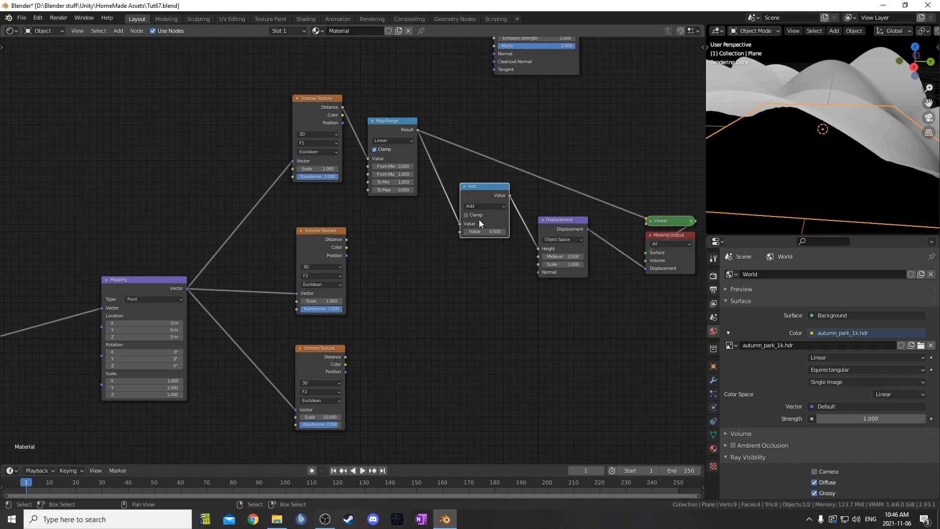
Switch the Add math node to Multiply and set its second value to 0.6
left_click(482, 206)
left_click(482, 204)
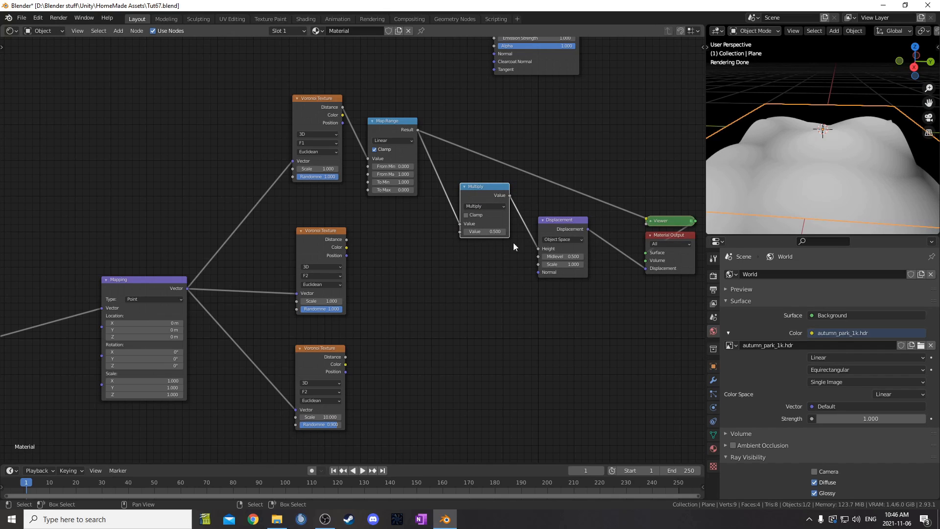
double_click(463, 232)
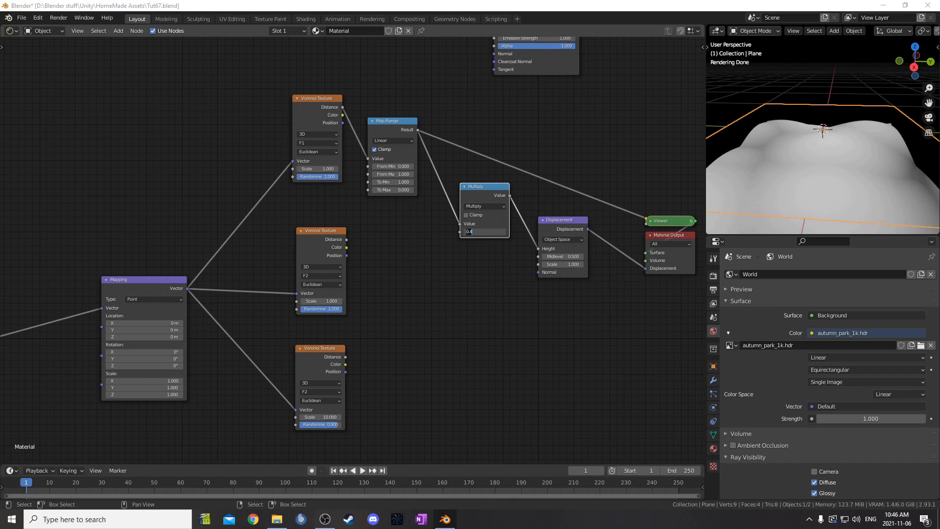
left_click(467, 222)
middle_click_drag(794, 163, 797, 150)
left_click(465, 232)
left_click(465, 232)
left_click(466, 232)
left_click(483, 230)
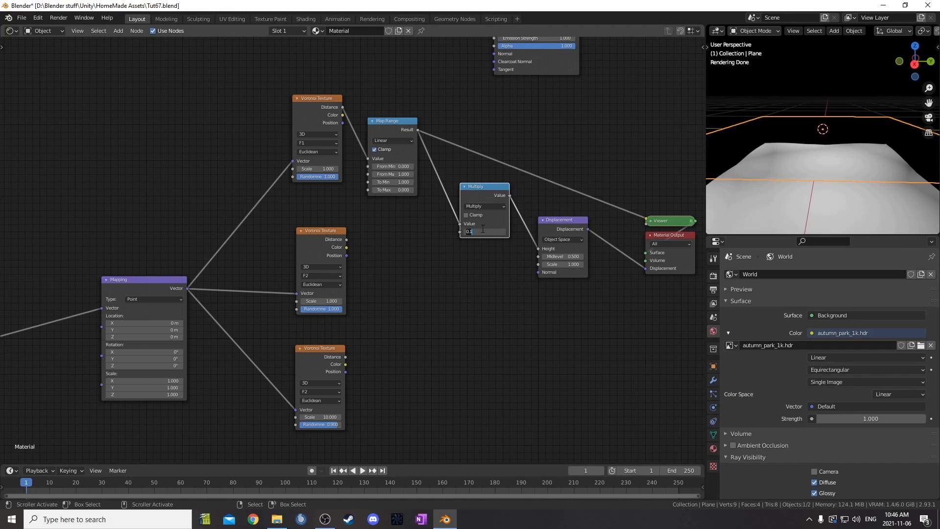
type("0.6")
key("Return")
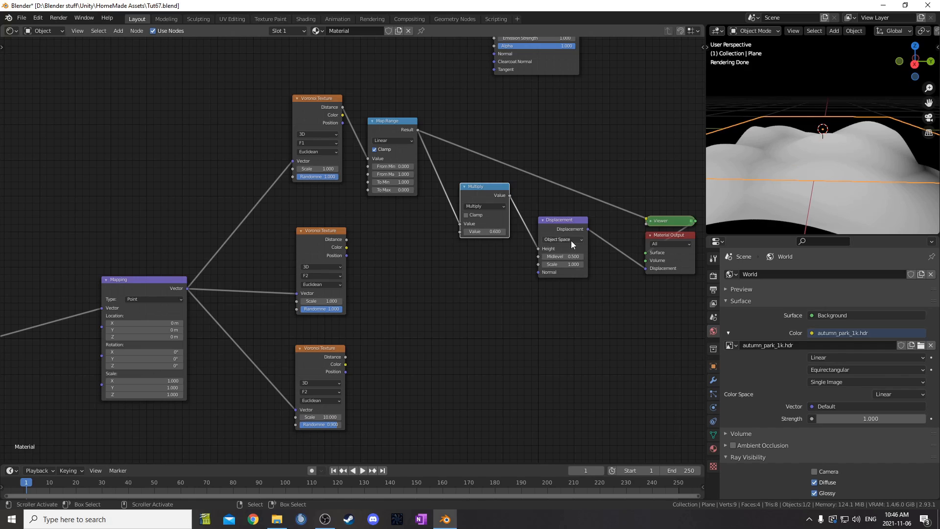
Move the Displacement node down and the Multiply node up and left to make room, and save the file
left_click_drag(561, 222, 575, 261)
left_click(484, 187)
left_click_drag(483, 188, 469, 178)
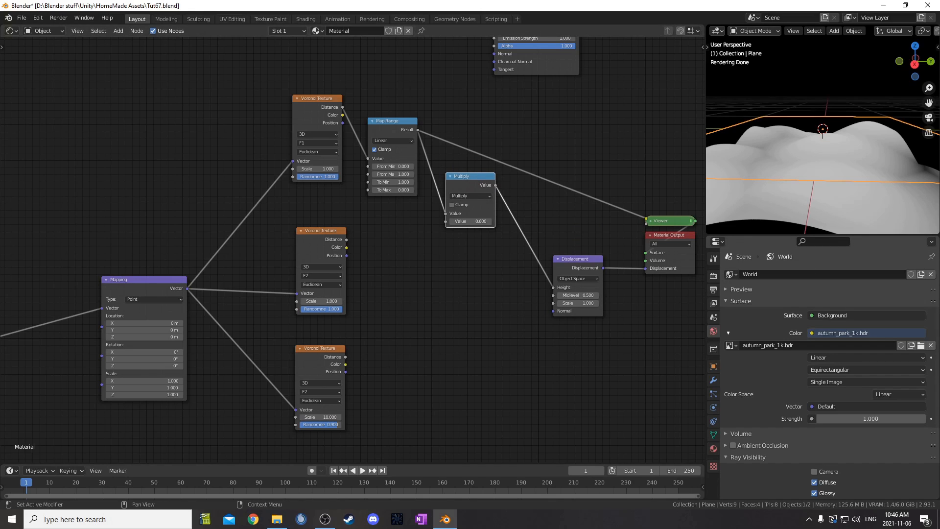
scroll(204, 348, "up", 1)
left_click(356, 212)
key("ctrl+s")
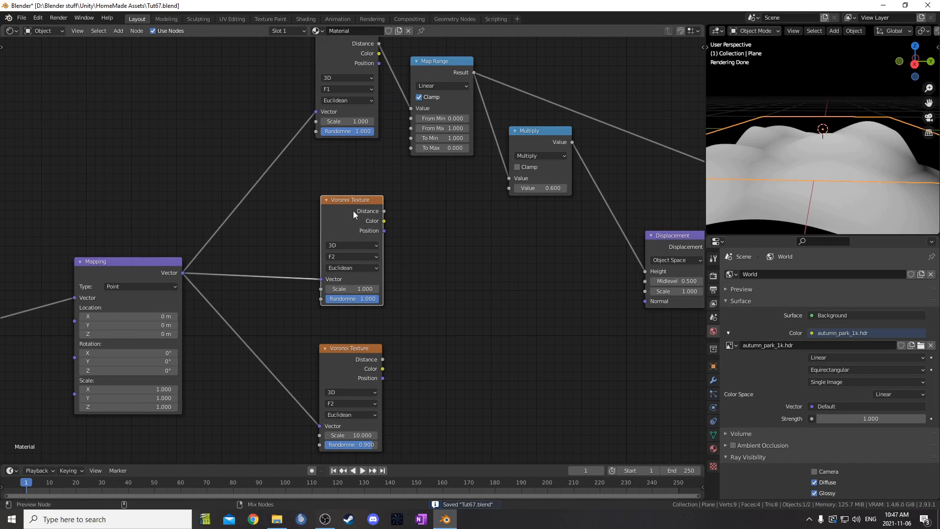
Preview the second Voronoi Texture on the plane and nudge the node slightly left
left_click(354, 212, "ctrl+shift")
left_click_drag(354, 212, 346, 213)
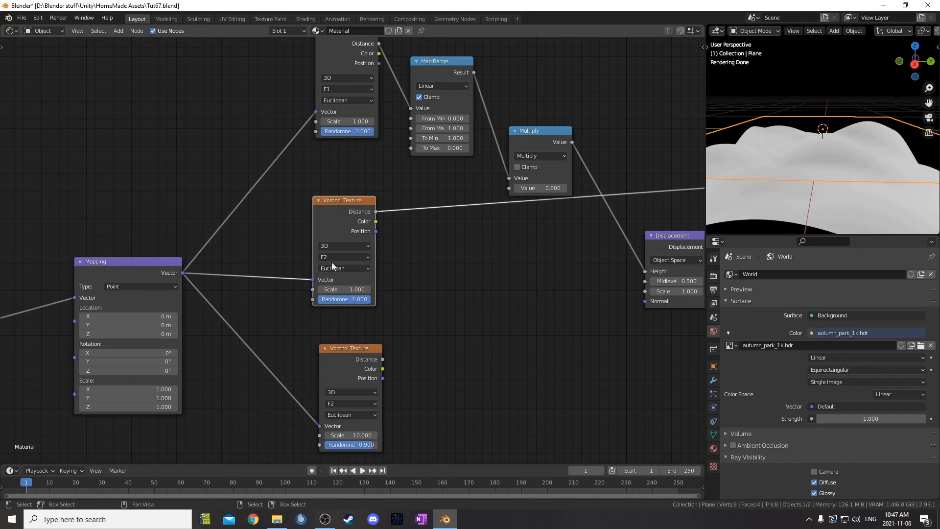
middle_click_drag(475, 296, 469, 296)
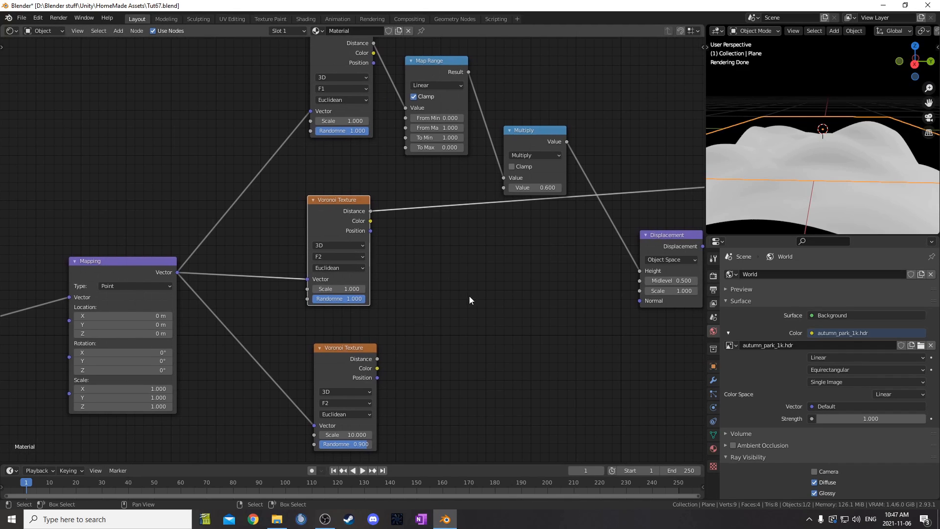
key("shift+a")
type("mi")
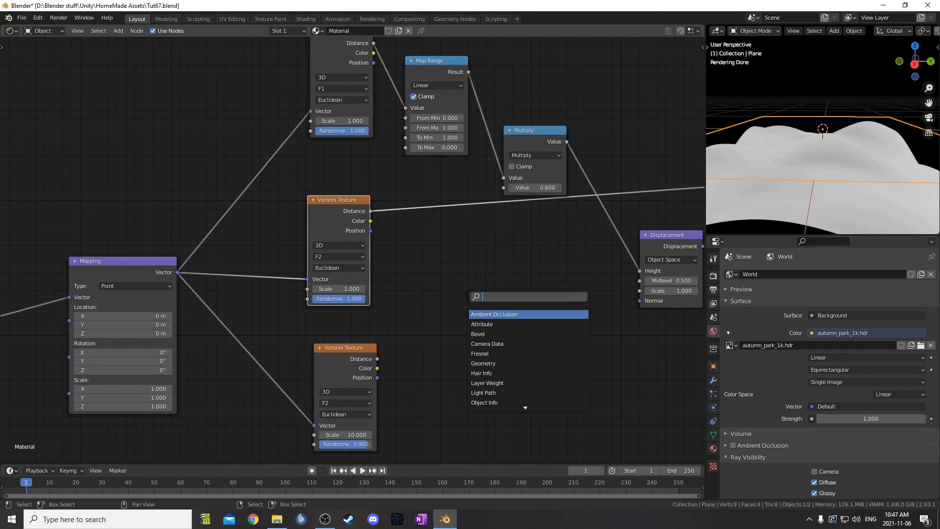
key("Escape")
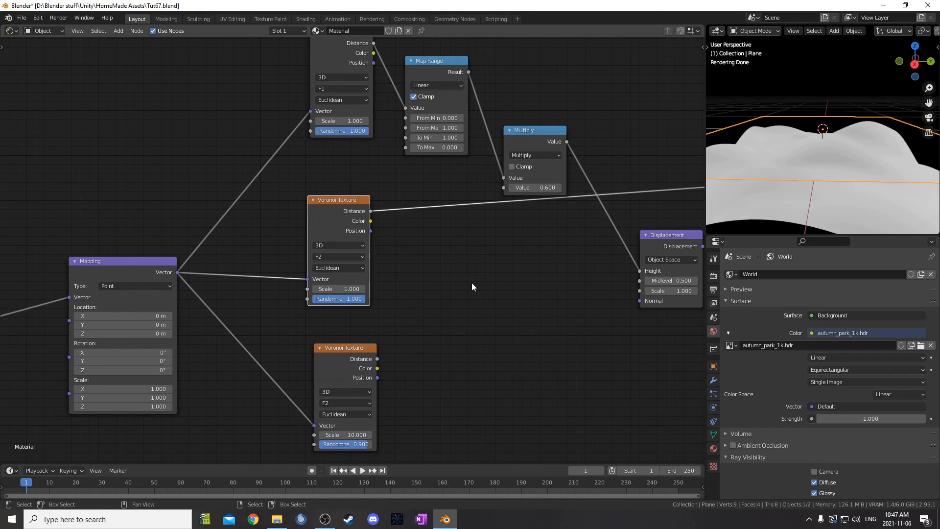
Connect the second Voronoi Texture's Distance output to the Displacement node's Height in place of the Multiply node
left_click_drag(371, 211, 639, 271)
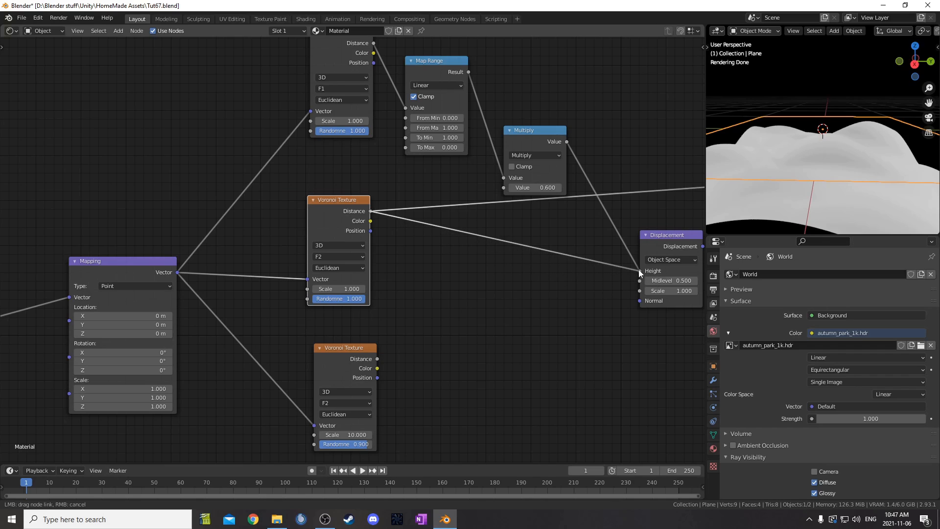
middle_click_drag(810, 129, 818, 155)
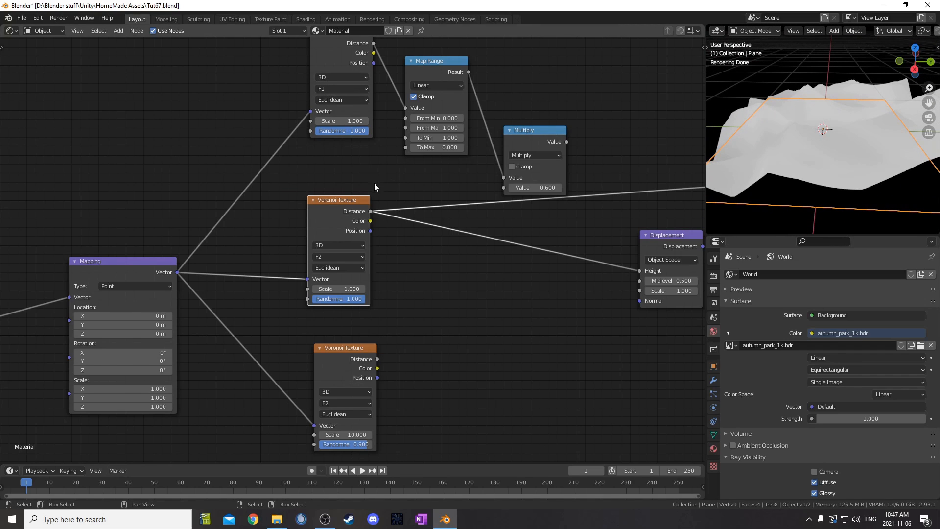
scroll(374, 186, "down", 3)
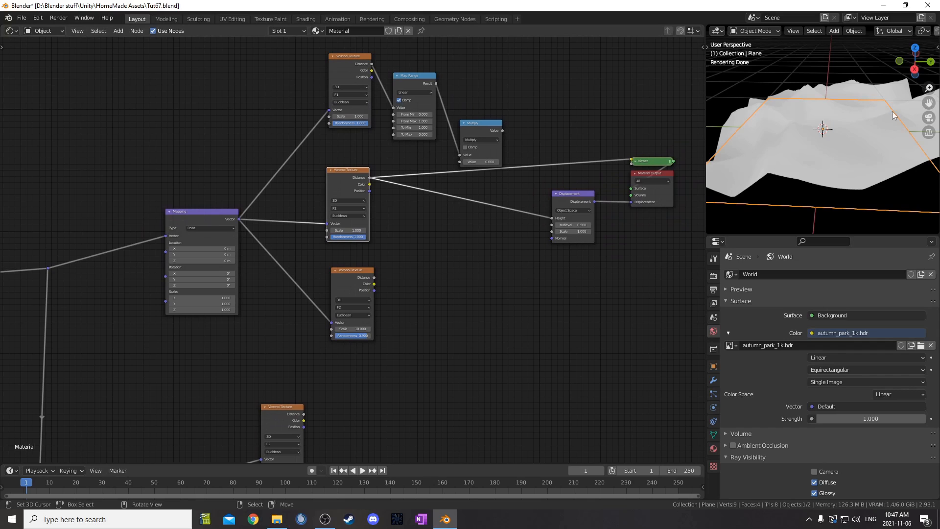
Insert a Mix node between the second Voronoi Texture and Displacement, and drive its Fac with the fourth Voronoi Texture's Distance
middle_click_drag(447, 287, 296, 338)
left_click_drag(295, 338, 300, 340)
scroll(501, 262, "up", 1)
key("shift+a")
left_click(502, 266)
type("mix")
key("Return")
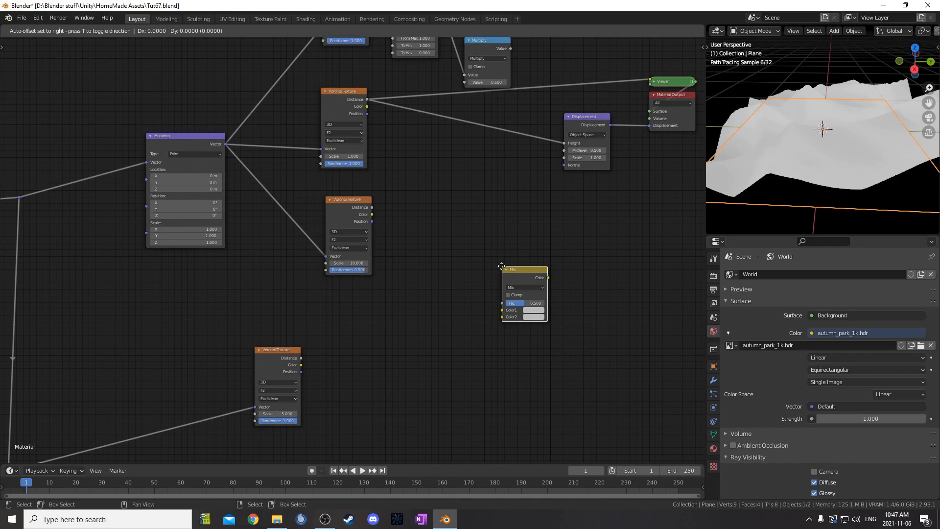
left_click(441, 113)
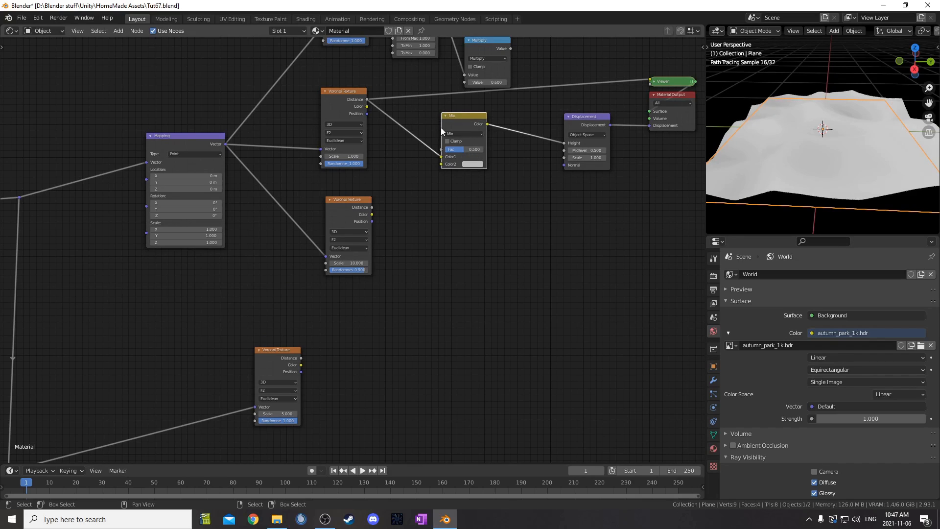
left_click_drag(301, 358, 440, 149)
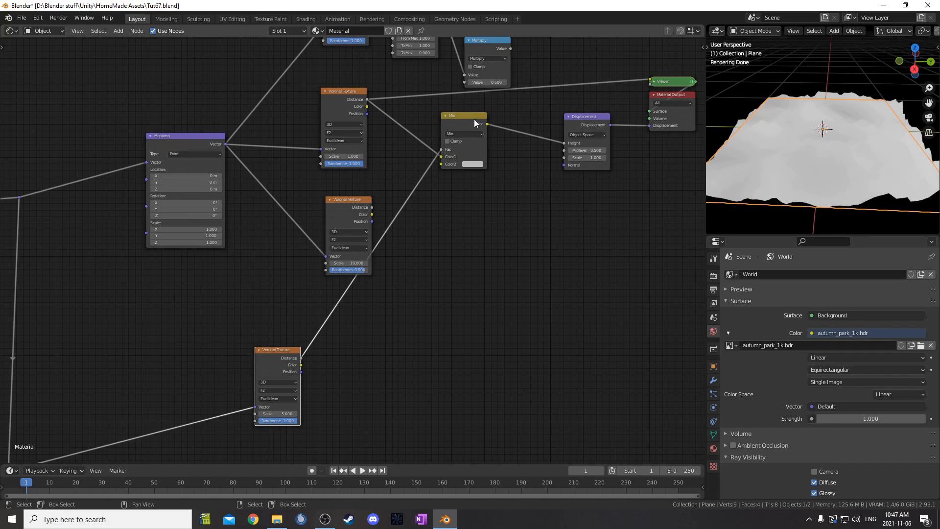
Shift the Displacement node slightly left and preview its output on the plane from several angles
left_click(485, 125)
middle_click_drag(587, 143, 481, 188)
middle_click_drag(900, 157, 815, 156)
left_click_drag(489, 157, 477, 159)
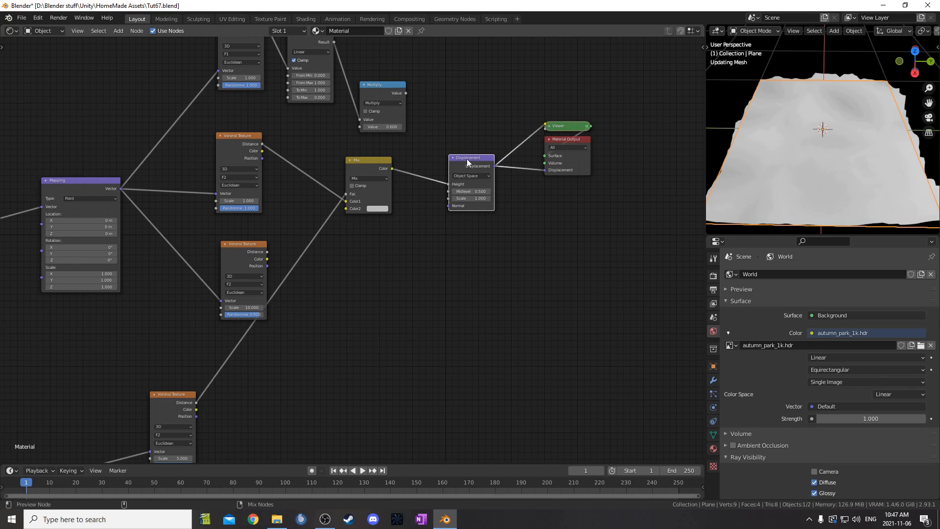
left_click(466, 159, "ctrl+shift")
middle_click_drag(853, 152, 804, 154)
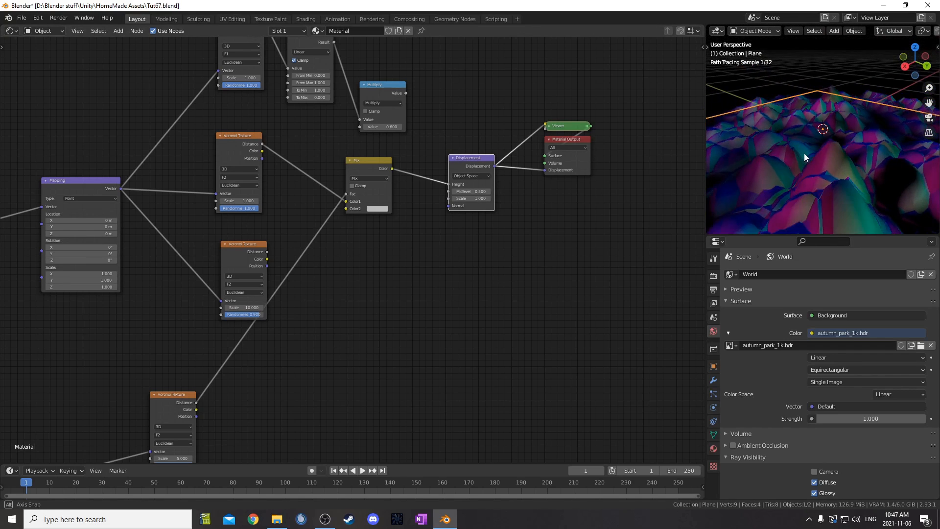
scroll(818, 177, "down", 5)
middle_click_drag(854, 176, 783, 173)
scroll(816, 157, "up", 4)
middle_click_drag(400, 175, 397, 186)
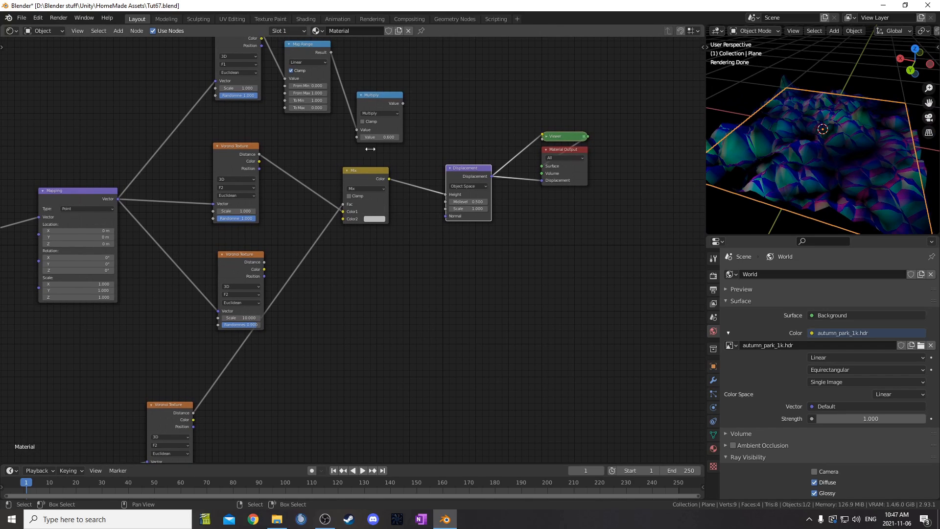
Insert a duplicate of the Multiply node between Mix and Displacement and set its value to 0.2
key("shift+d")
left_click(441, 172)
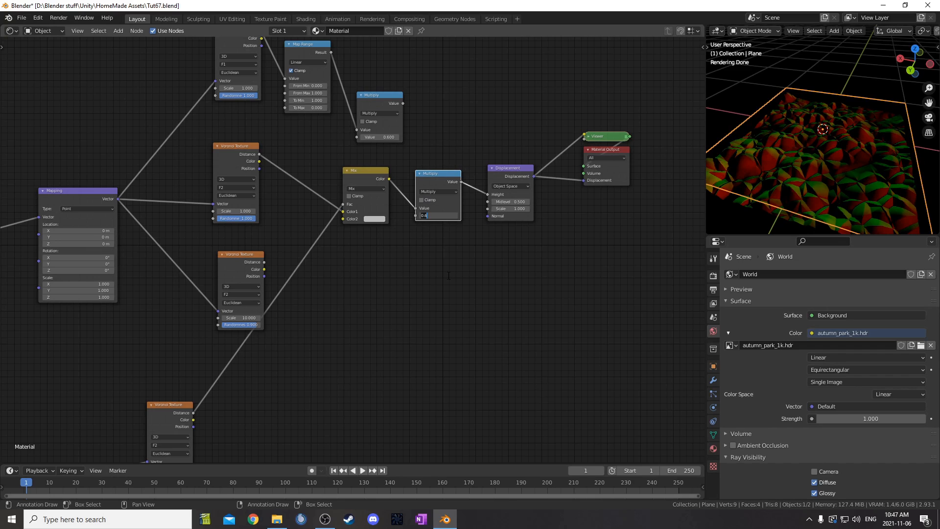
key("Return")
scroll(469, 272, "down", 1)
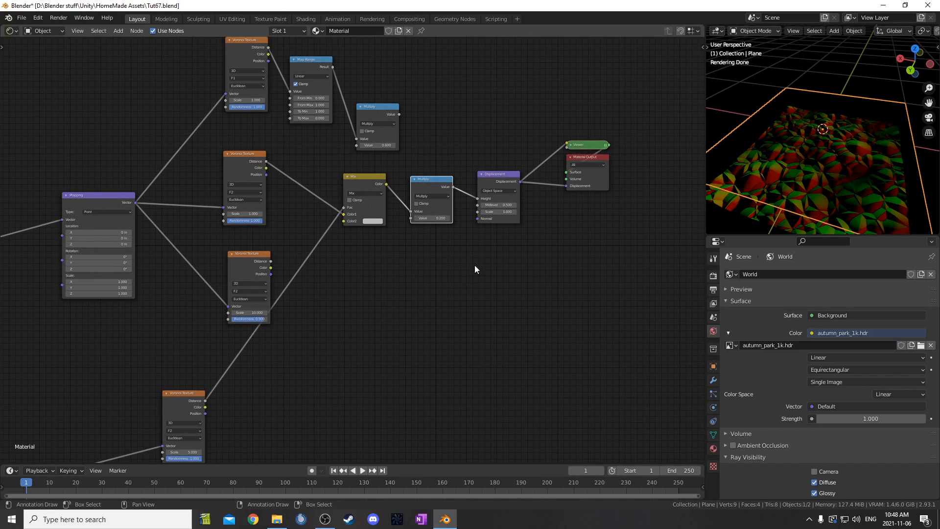
Preview the Principled BSDF shader and examine the shaded displacement on the plane
middle_click_drag(486, 233, 416, 262)
scroll(416, 262, "up", 3)
middle_click_drag(436, 205, 403, 349)
left_click(351, 119, "ctrl+shift")
middle_click_drag(793, 122, 800, 212)
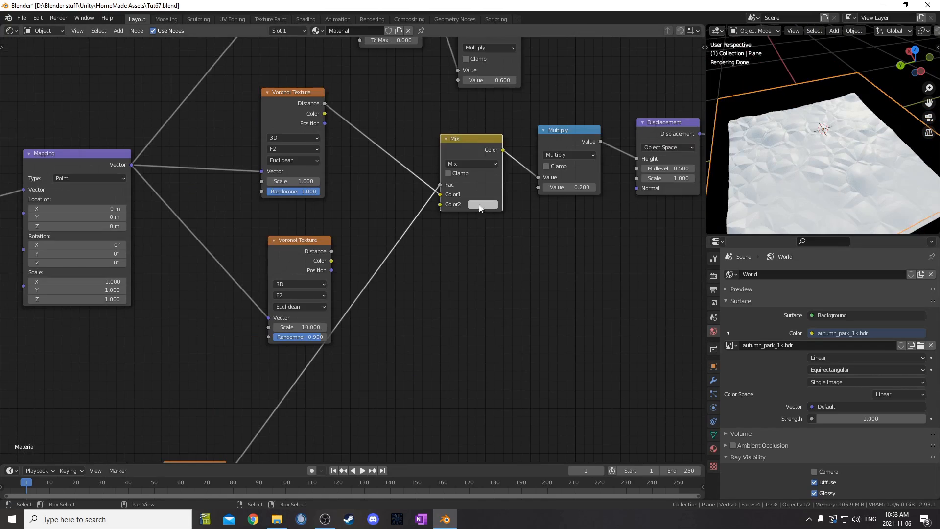
Try lighter and darker greys for the Mix node's Color2, finishing with hex BFBFBF
left_click(483, 204)
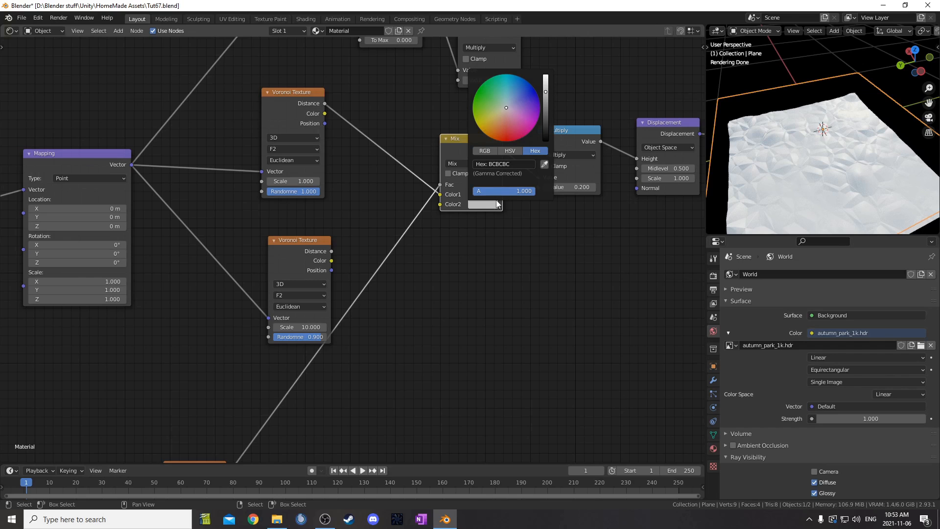
scroll(518, 113, "down", 3)
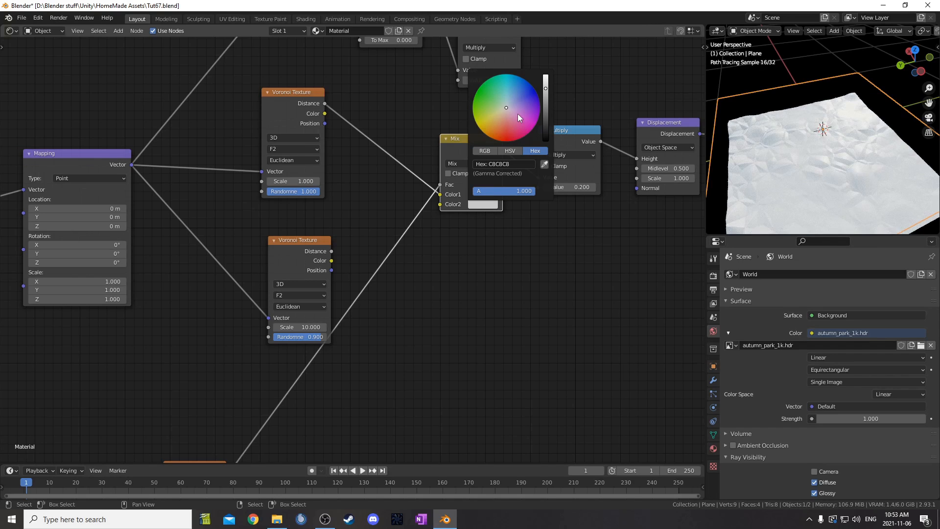
scroll(518, 113, "down", 5)
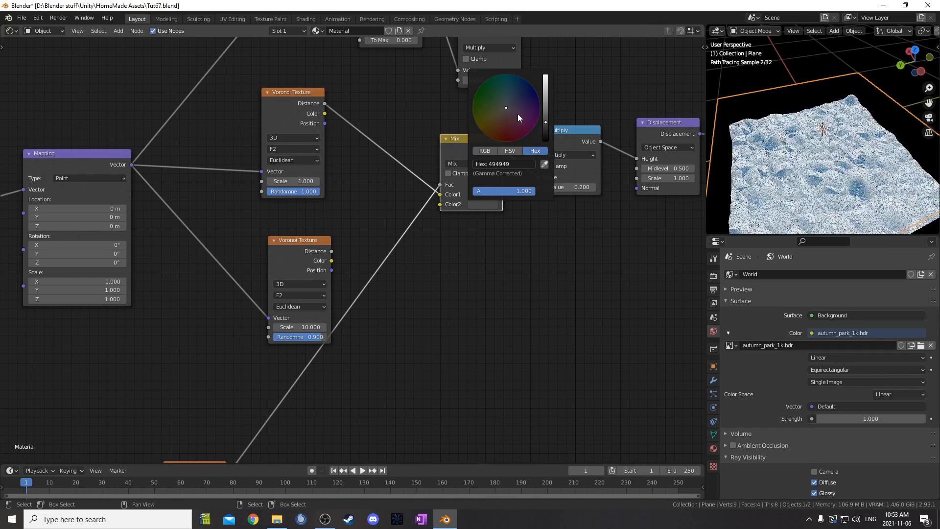
scroll(518, 114, "up", 8)
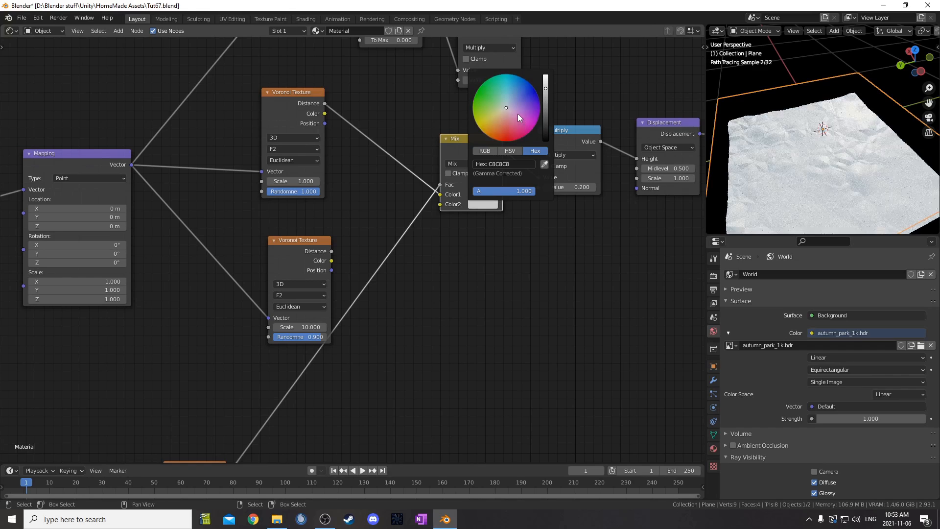
scroll(518, 114, "down", 3)
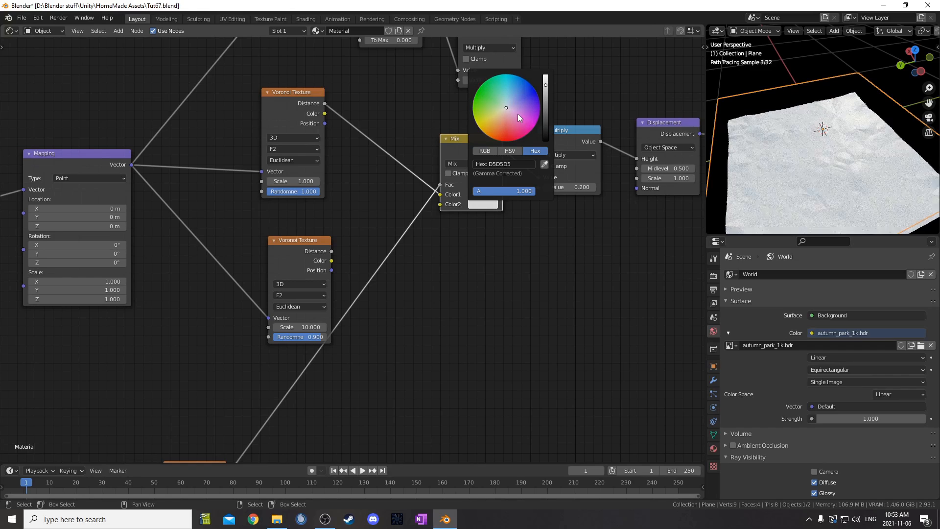
scroll(518, 113, "down", 8)
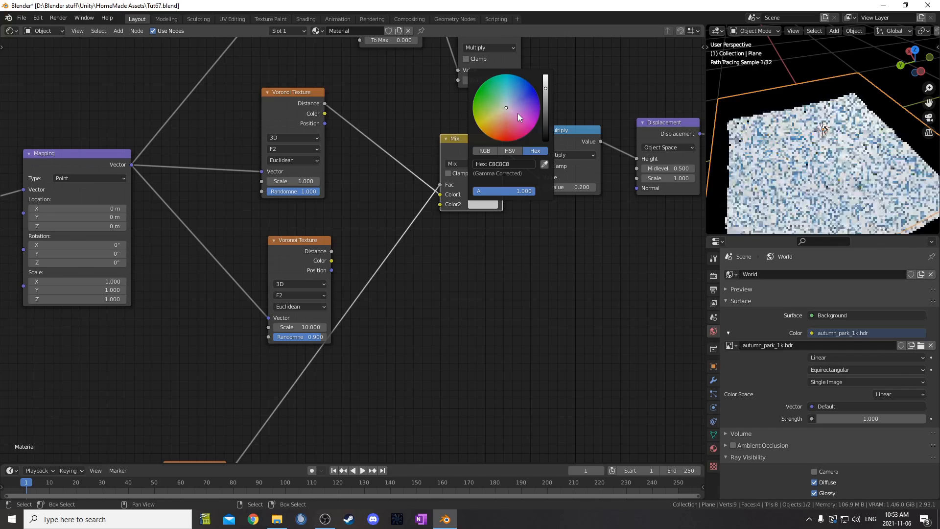
scroll(518, 113, "up", 10)
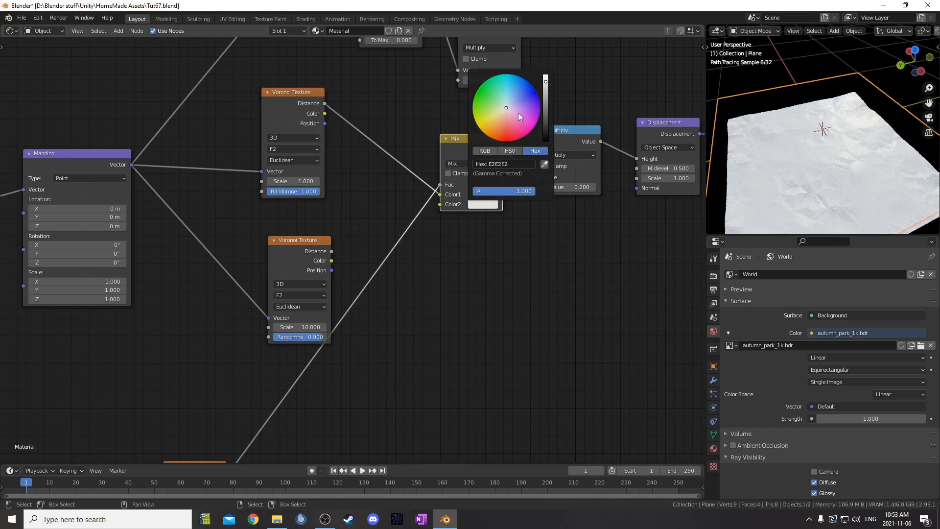
scroll(515, 113, "down", 2)
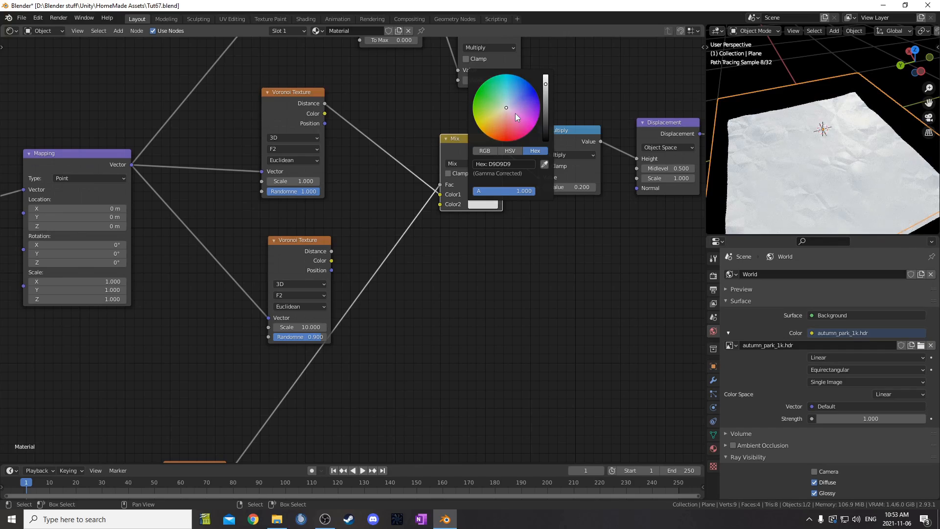
scroll(515, 114, "down", 1)
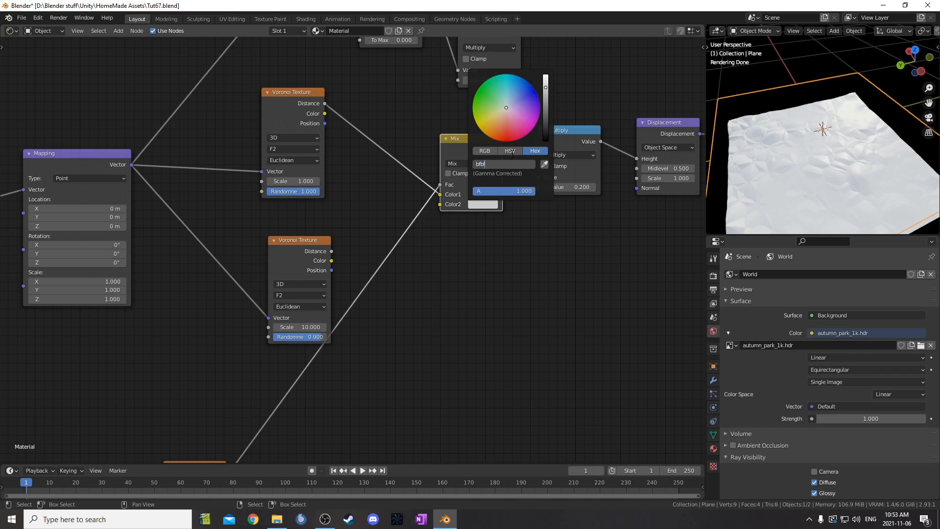
key("Return")
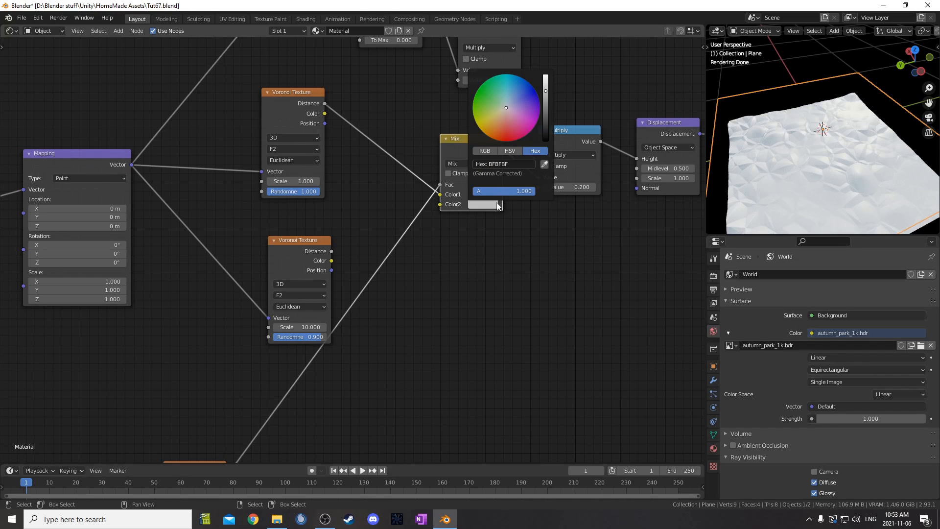
Preview the third Voronoi Texture and connect its Distance output to the Displacement node's Height
scroll(405, 264, "down", 2)
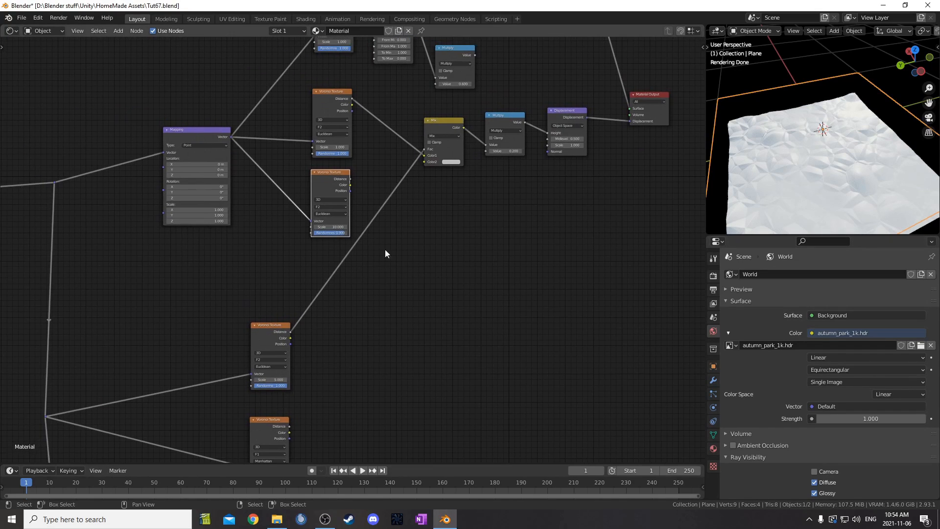
scroll(363, 185, "up", 2)
left_click(332, 154, "ctrl+shift")
middle_click_drag(615, 191, 532, 277)
left_click_drag(266, 242, 536, 178)
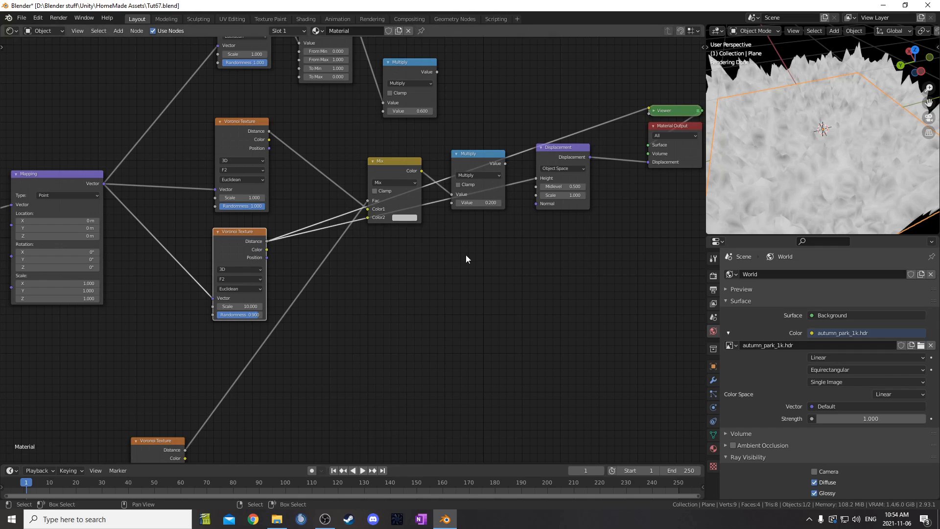
Preview the Displacement node's output on the plane with the third Voronoi Texture driving it
scroll(465, 254, "down", 2)
left_click(503, 249, "ctrl+shift")
middle_click_drag(501, 245, 515, 252)
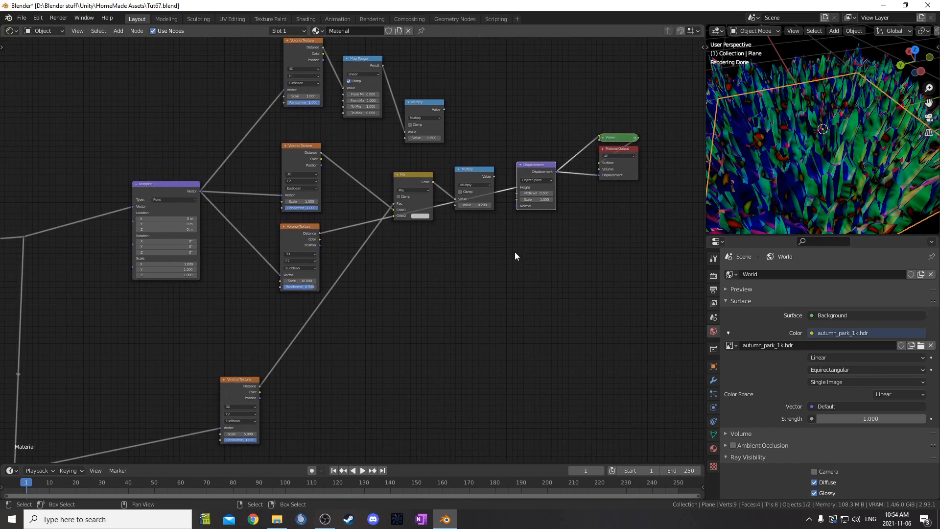
Duplicate the 0.200 Multiply node and insert it between the third Voronoi Texture and the Displacement node's Height
scroll(498, 166, "up", 2)
key("shift+d")
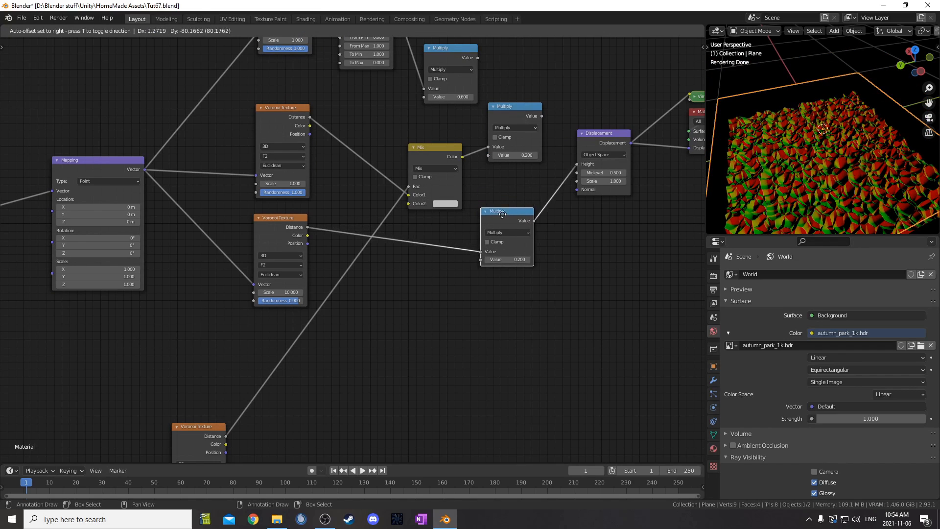
left_click(502, 228)
scroll(565, 261, "up", 1)
scroll(565, 261, "up", 1)
middle_click_drag(565, 262, 518, 238)
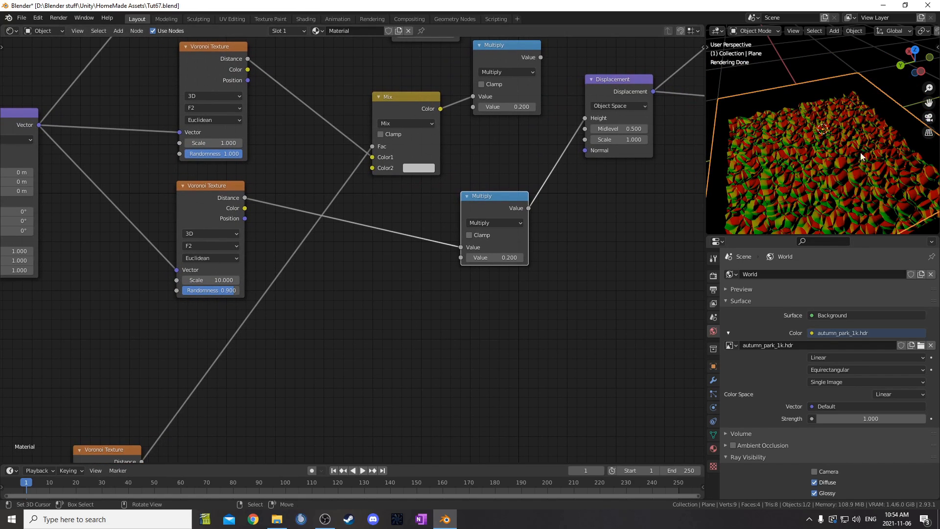
middle_click_drag(860, 151, 808, 139)
middle_click_drag(797, 221, 781, 174)
Duplicate the Mix node and insert it between the third Voronoi Texture and its Multiply node
left_click_drag(216, 58, 216, 59)
key("Home")
scroll(301, 312, "down", 4)
middle_click_drag(288, 343, 308, 209)
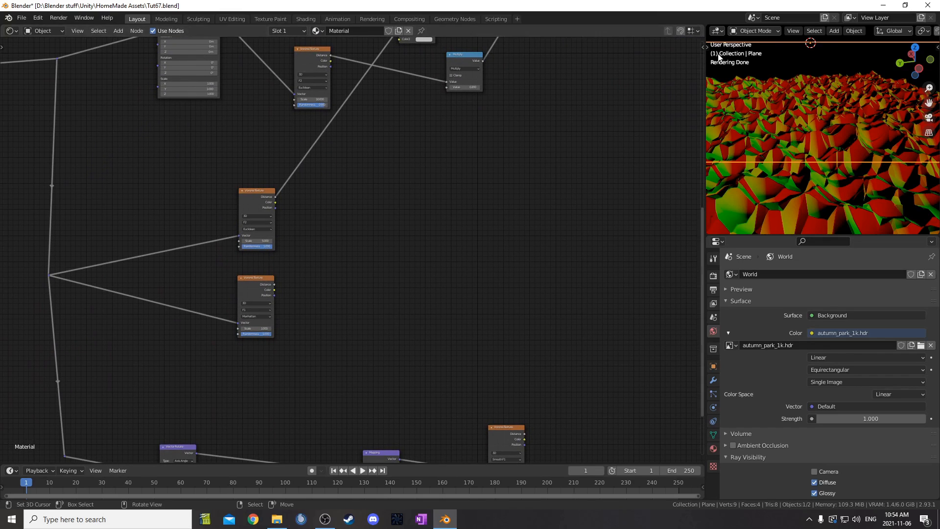
left_click_drag(248, 283, 250, 285)
scroll(415, 195, "down", 2)
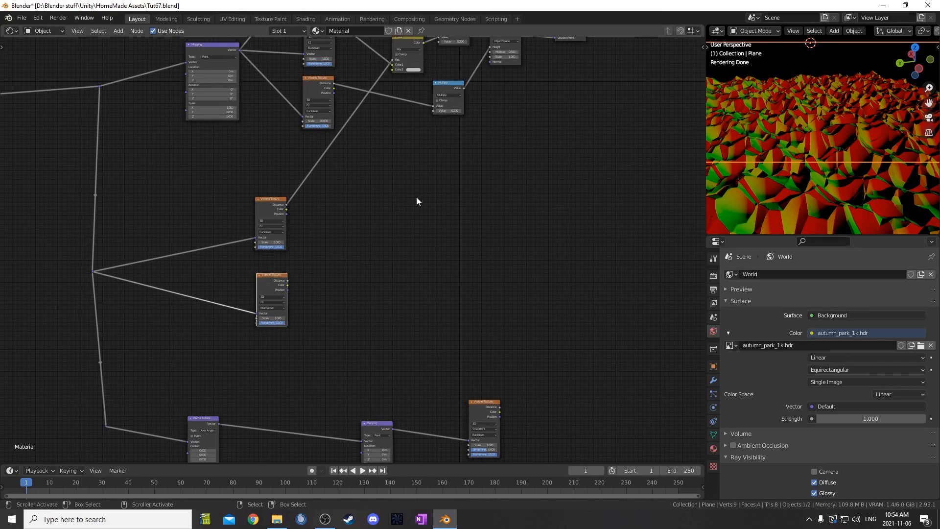
middle_click_drag(416, 196, 375, 302)
key("shift+d")
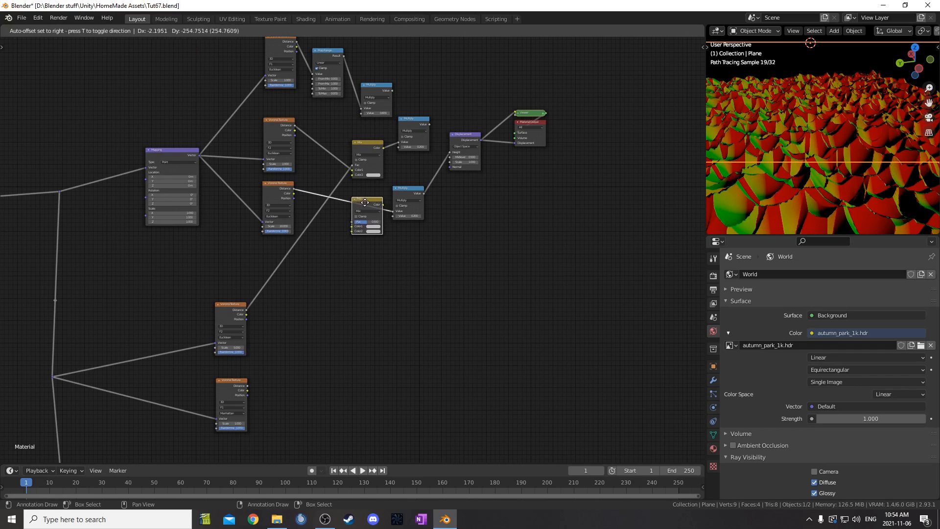
left_click(363, 199)
Connect the Manhattan Voronoi Texture's Distance output to the new Mix node's Fac and view the masked displacement
scroll(360, 242, "up", 2)
scroll(360, 243, "up", 2)
middle_click_drag(334, 279, 376, 186)
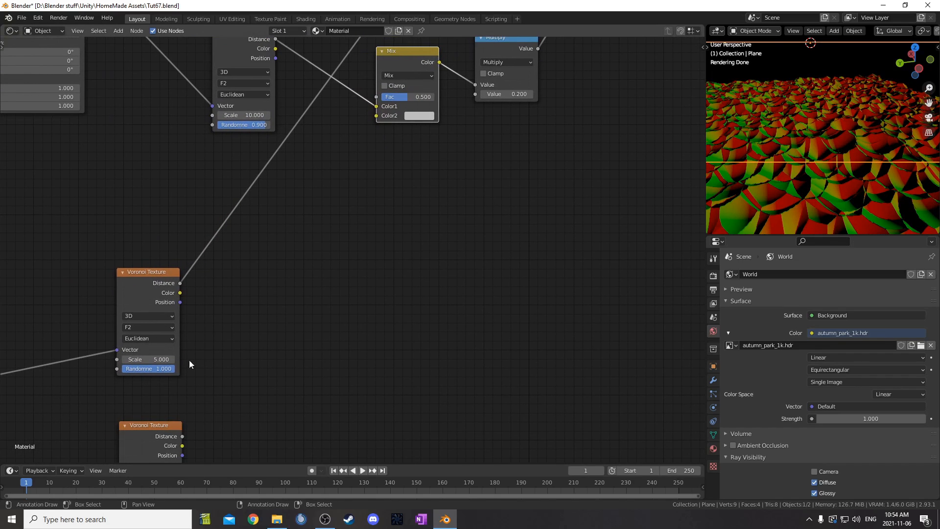
left_click_drag(182, 437, 376, 97)
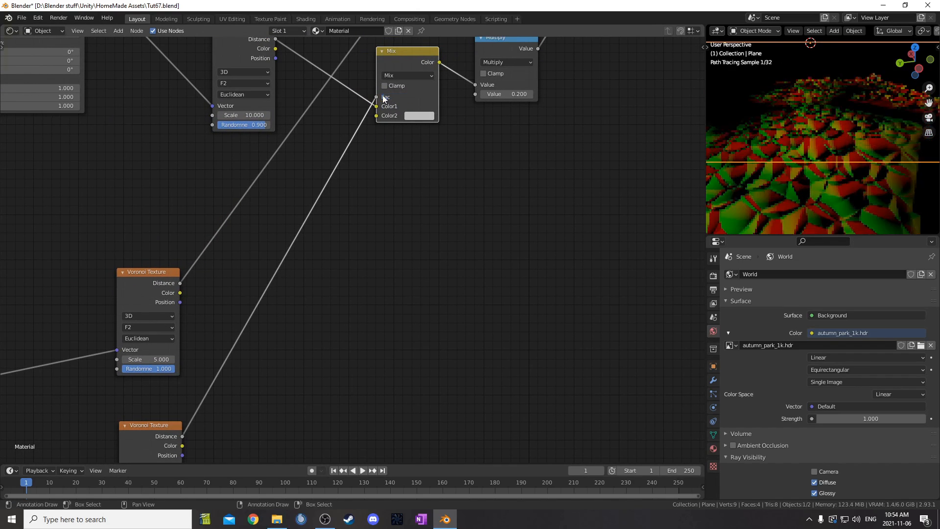
mouse_move(872, 163)
middle_mouse_down()
mouse_move(860, 138)
mouse_move(869, 162)
middle_mouse_up()
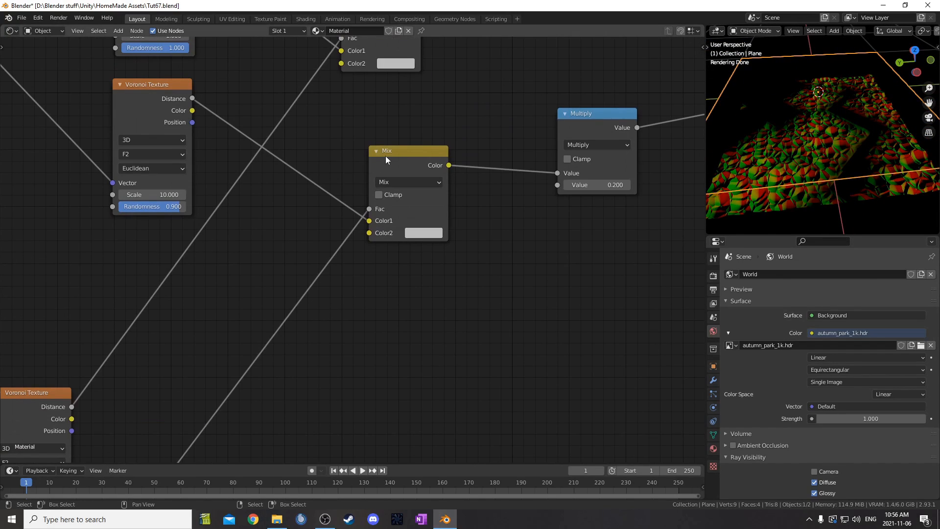
Try darker greys such as hex 999999 for the new Mix node's Color2
left_click_drag(386, 156, 372, 155)
left_click(426, 237)
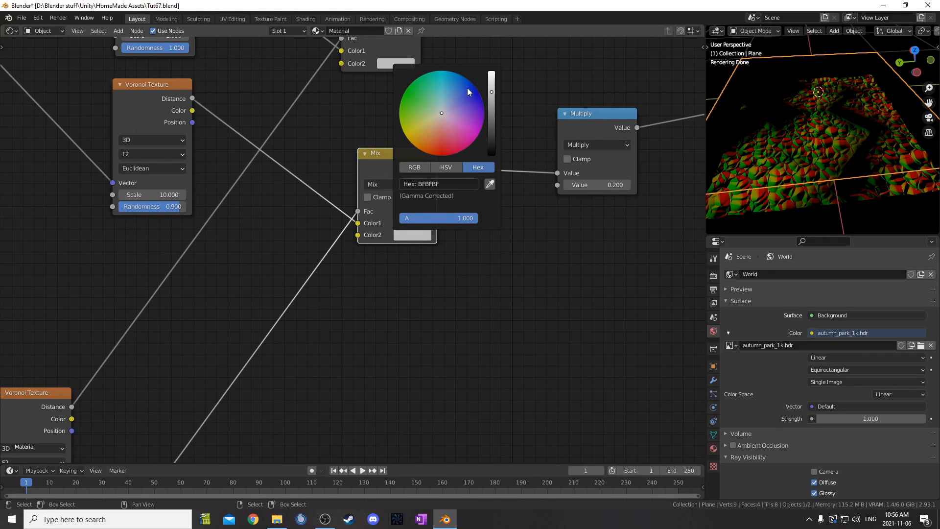
scroll(468, 88, "down", 9)
scroll(466, 101, "up", 4)
scroll(469, 112, "down", 4)
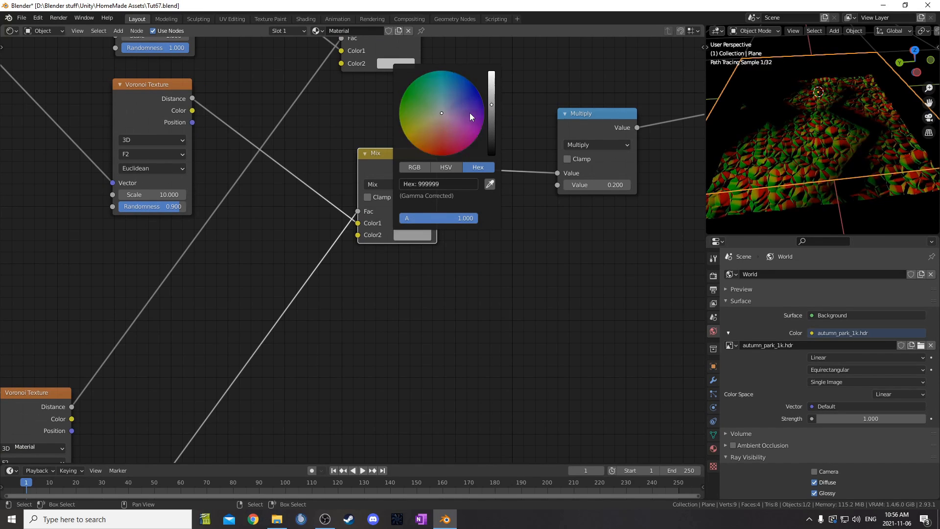
Insert a Map Range node between the Manhattan Voronoi Texture and the new Mix node's Fac
middle_click_drag(419, 342, 510, 131)
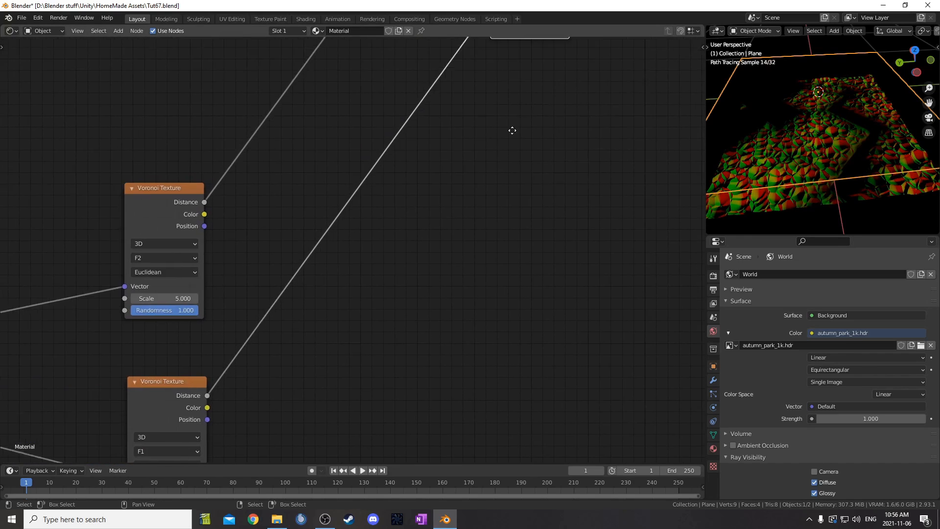
scroll(510, 130, "down", 3)
key("shift+a")
left_click(498, 203)
type("map")
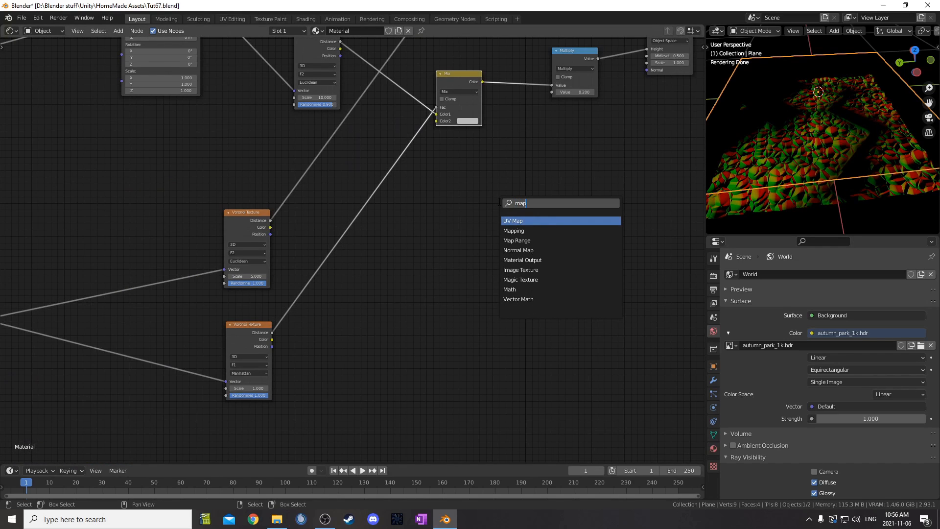
key("Return")
left_click(346, 177)
scroll(363, 250, "up", 2)
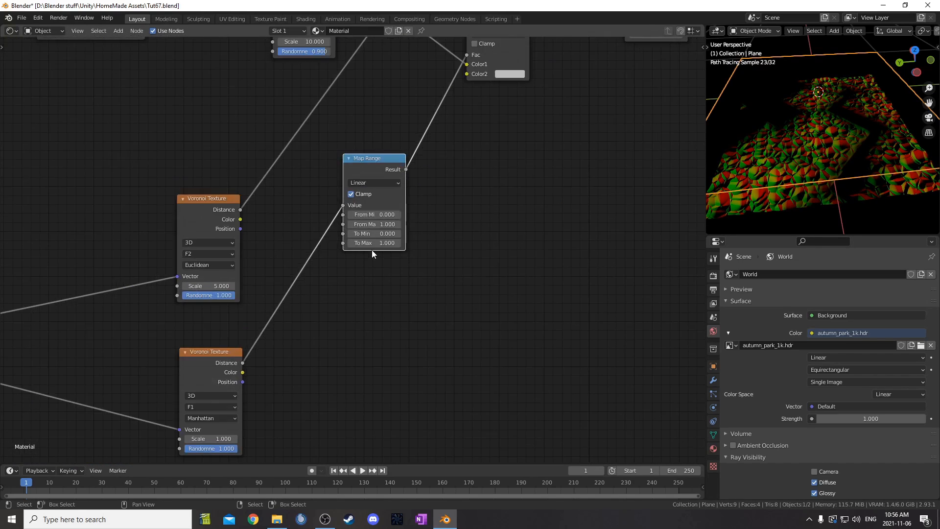
Reposition the new Map Range node and set its From Min to 0.5
left_click_drag(373, 159, 374, 179)
scroll(441, 66, "down", 2)
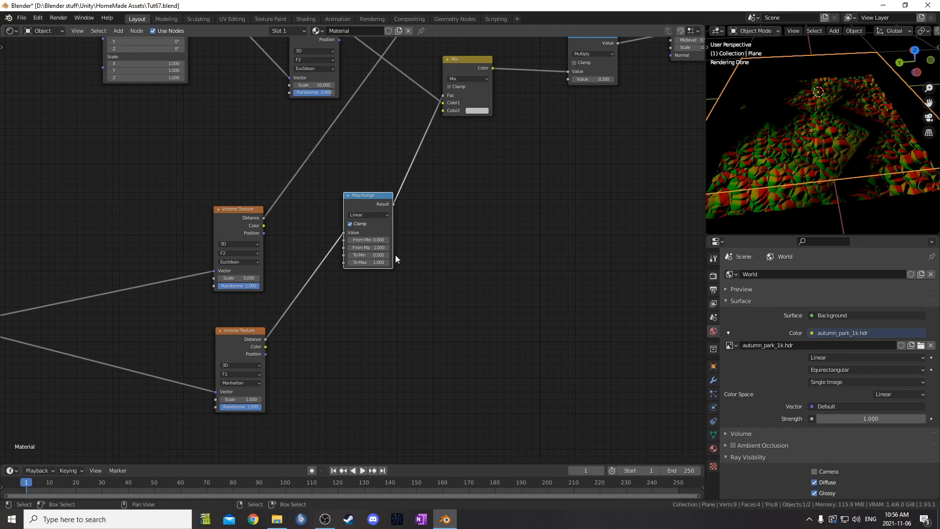
scroll(395, 253, "up", 2)
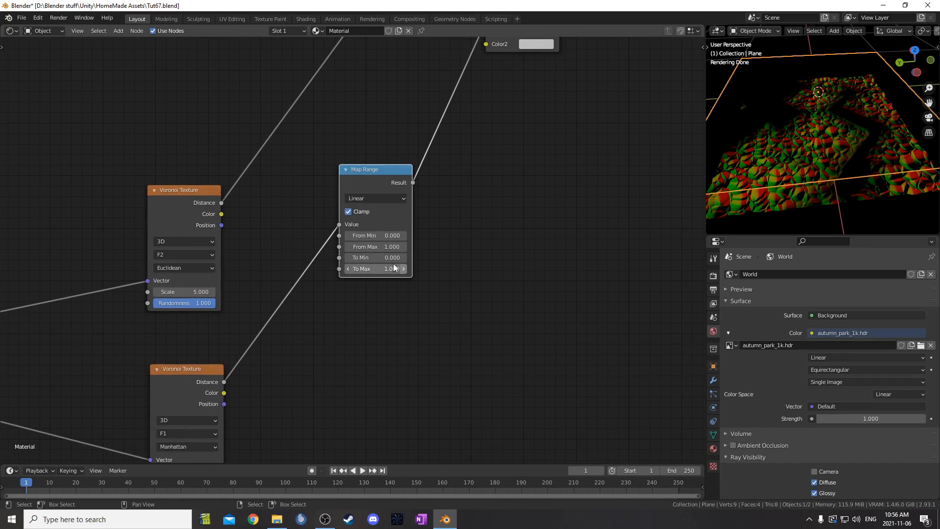
left_click(377, 237)
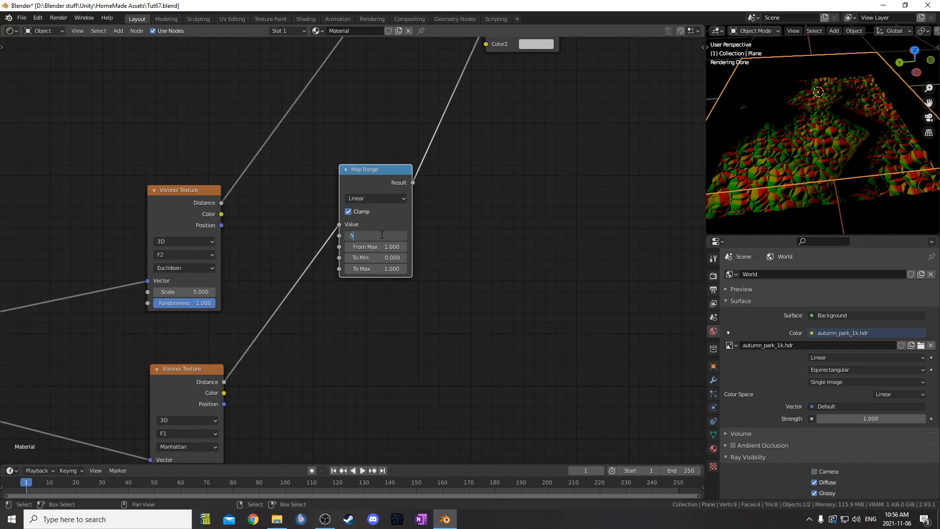
key("Return")
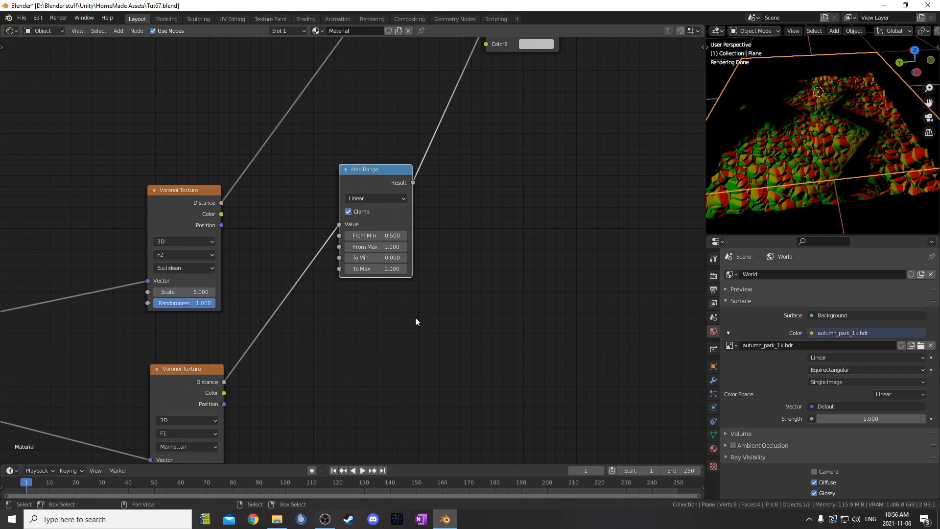
Move the Displacement, Viewer and Material Output nodes together down beside the Smooth F1 Voronoi Texture
scroll(417, 314, "down", 2)
middle_click_drag(417, 313, 439, 310)
scroll(430, 151, "down", 5)
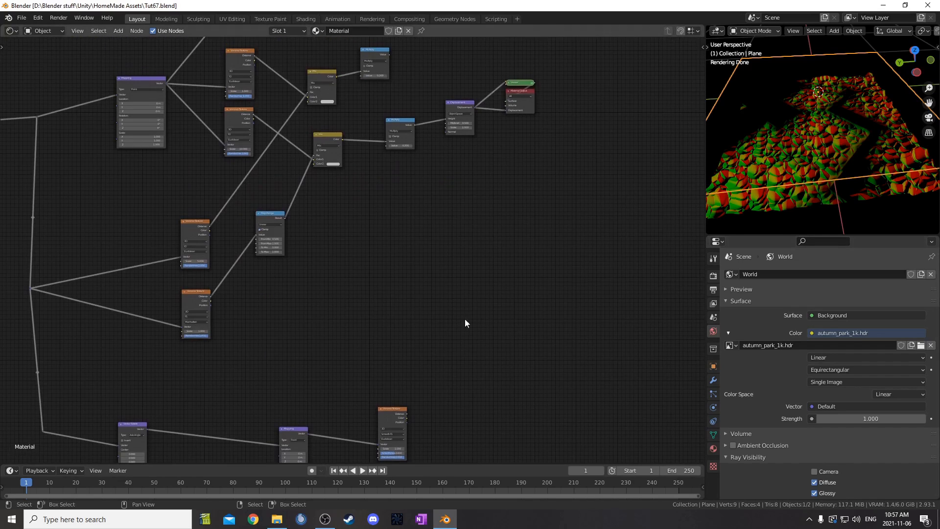
left_click_drag(431, 73, 598, 239)
key("g")
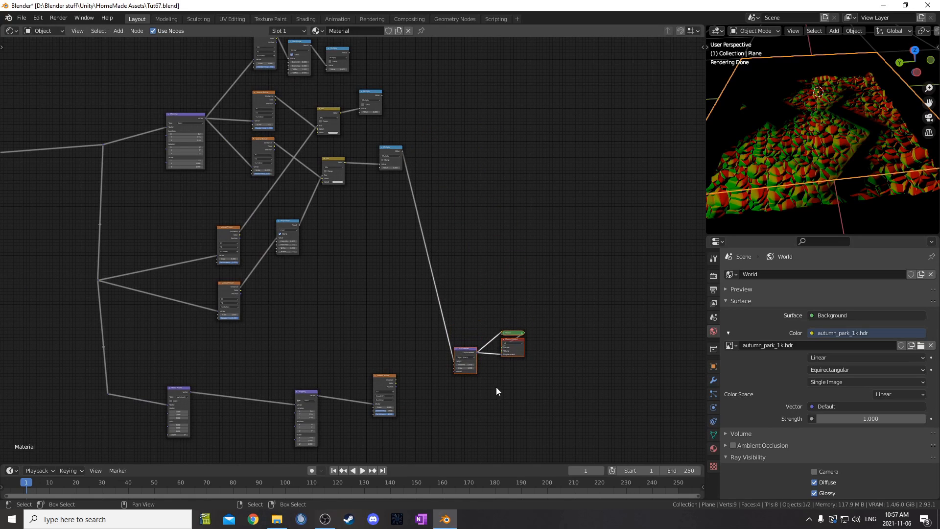
left_click(496, 386)
Connect the Smooth F1 Voronoi Texture's Distance output to the Displacement node's Height and inspect the plane
scroll(462, 437, "up", 3)
middle_click_drag(370, 307, 364, 289)
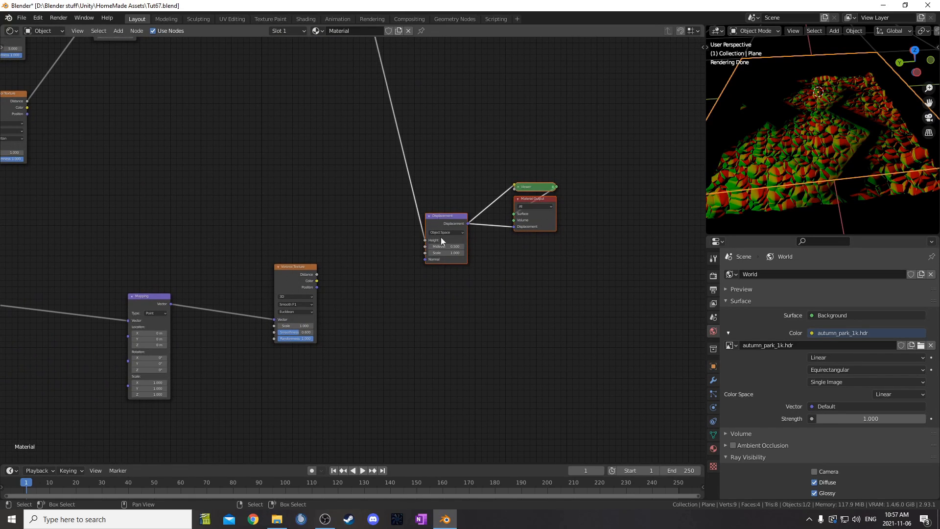
scroll(405, 355, "up", 2)
left_click_drag(307, 280, 445, 238)
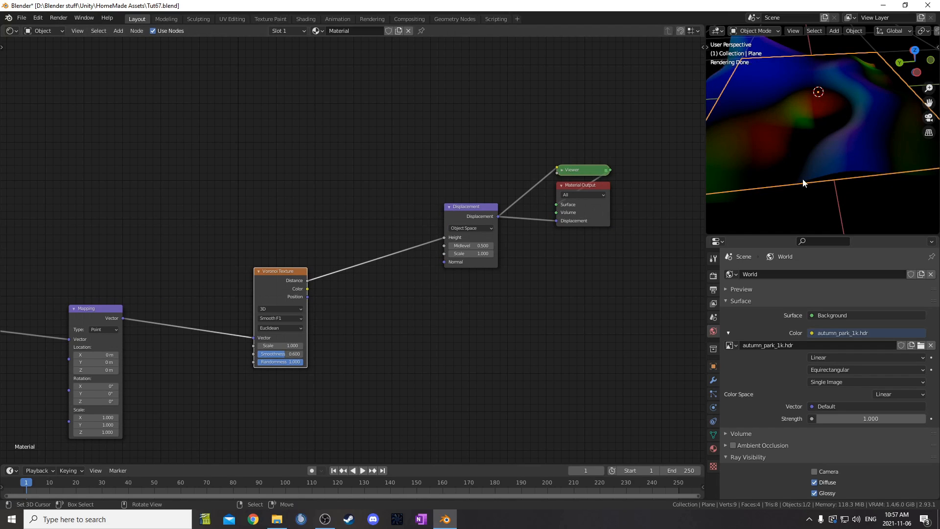
middle_click_drag(806, 166, 811, 137)
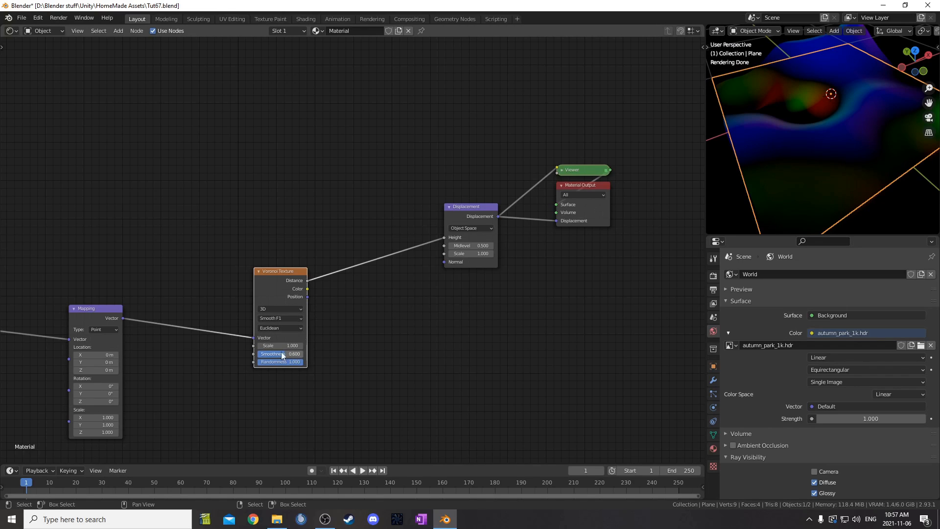
Try a Smoothness of 0 on the Smooth F1 Voronoi Texture and restore it to 0.6
mouse_move(272, 355)
left_mouse_down()
mouse_move(303, 354)
mouse_move(260, 354)
left_mouse_up()
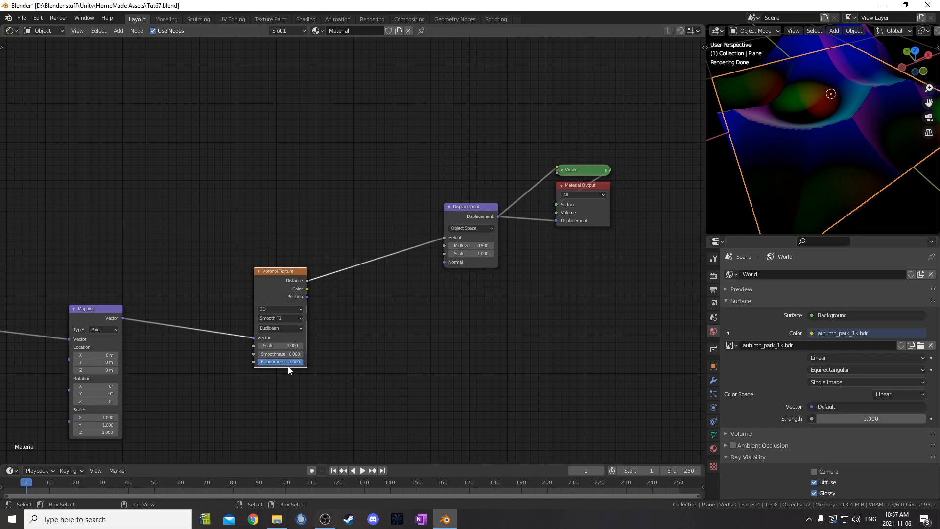
type(".6")
key("Return")
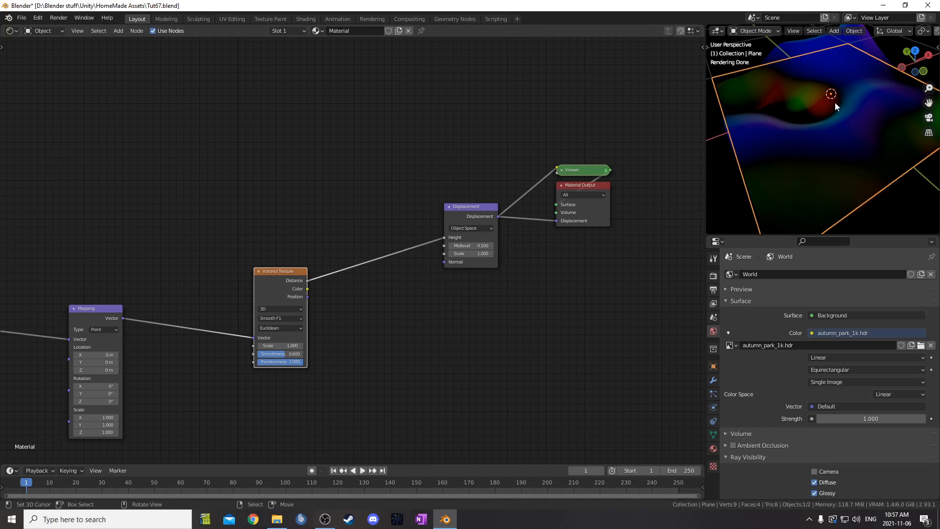
Insert a Map Range node between the Smooth F1 Voronoi Texture and the Displacement node
scroll(441, 310, "down", 4)
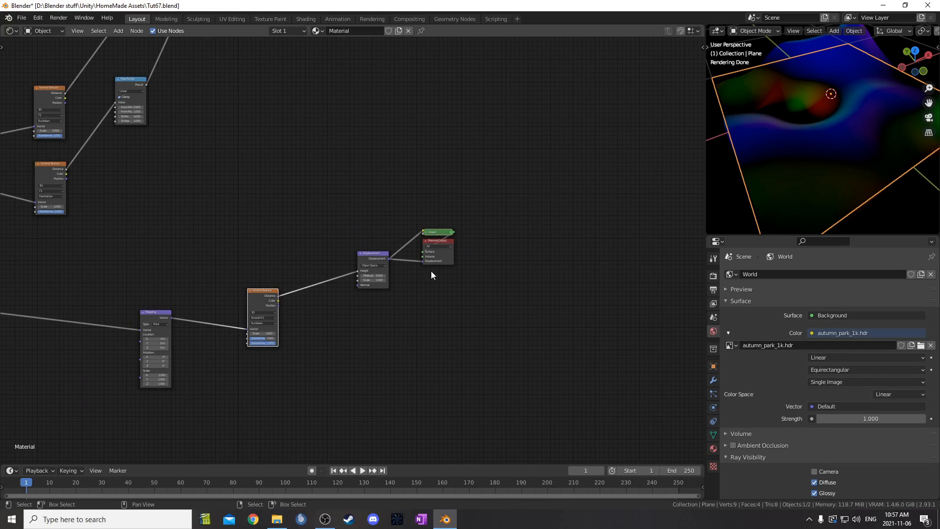
key("shift+a")
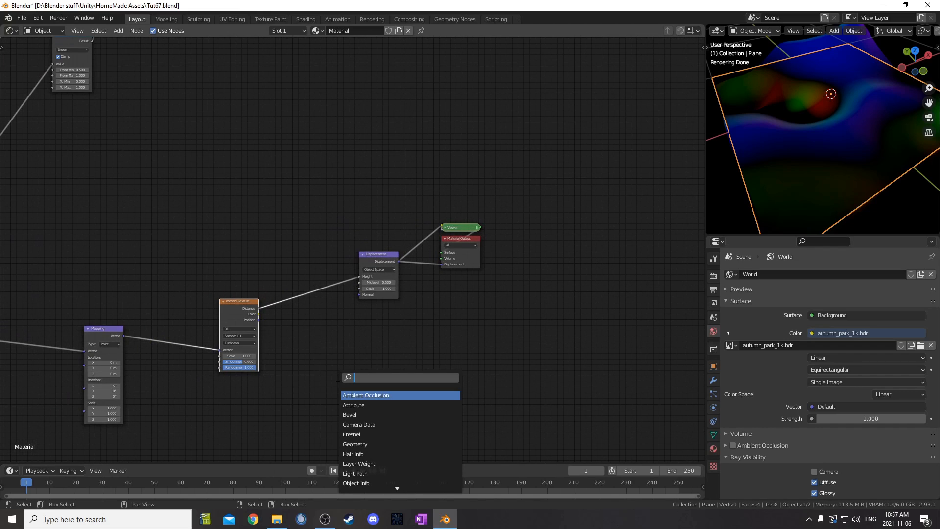
type("map")
key("Down")
key("Down")
key("Return")
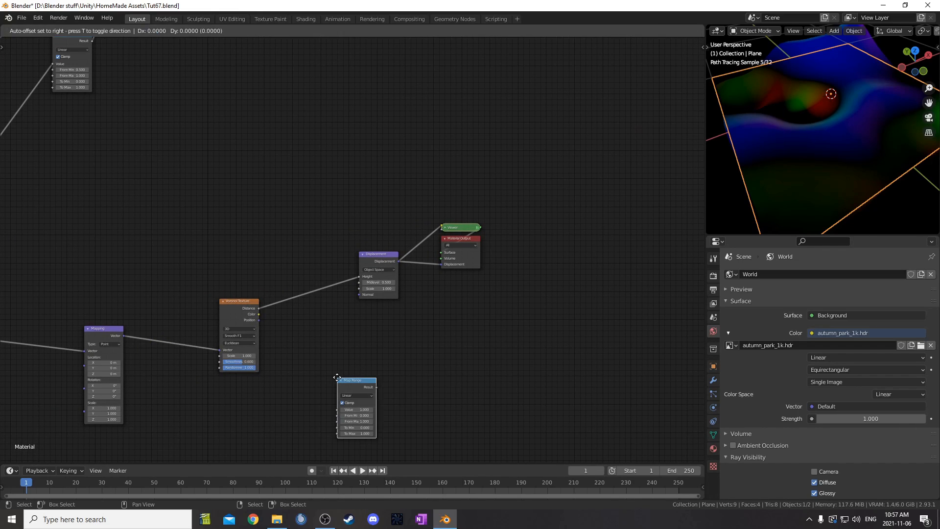
left_click(296, 317)
left_click_drag(296, 318, 280, 318)
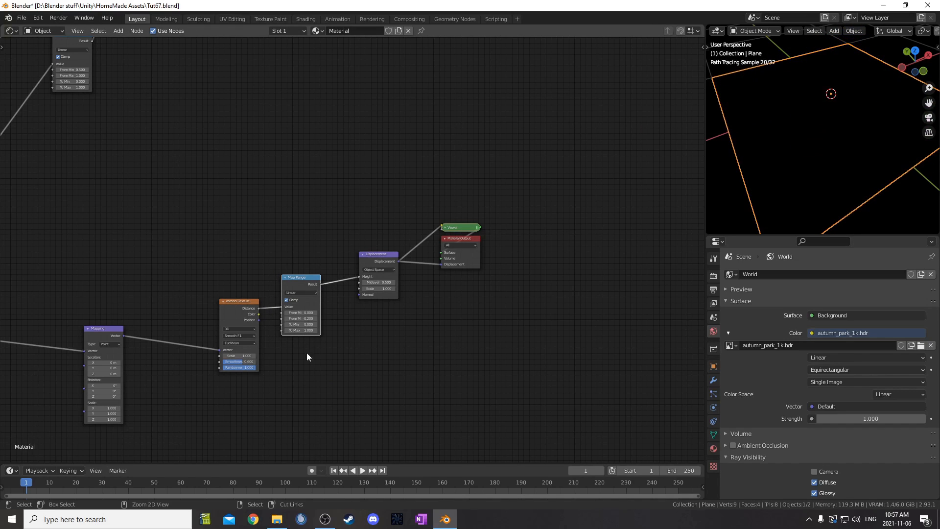
Undo the trial changes to the new Map Range node's range values
key("ctrl+z")
scroll(325, 379, "up", 10)
middle_click_drag(277, 383, 319, 334)
mouse_move(282, 350)
left_mouse_down()
mouse_move(298, 349)
mouse_move(281, 353)
left_mouse_up()
key("ctrl+z")
scroll(323, 361, "down", 5)
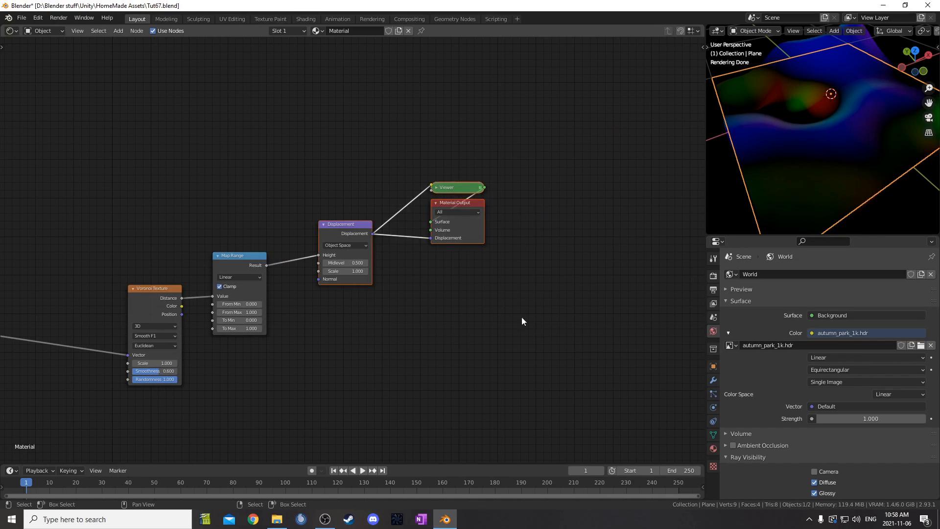
Move the Displacement and output nodes away and insert a Math node set to Multiply after the new Map Range node
key("g")
left_click(590, 109)
key("shift+a")
type("sadd")
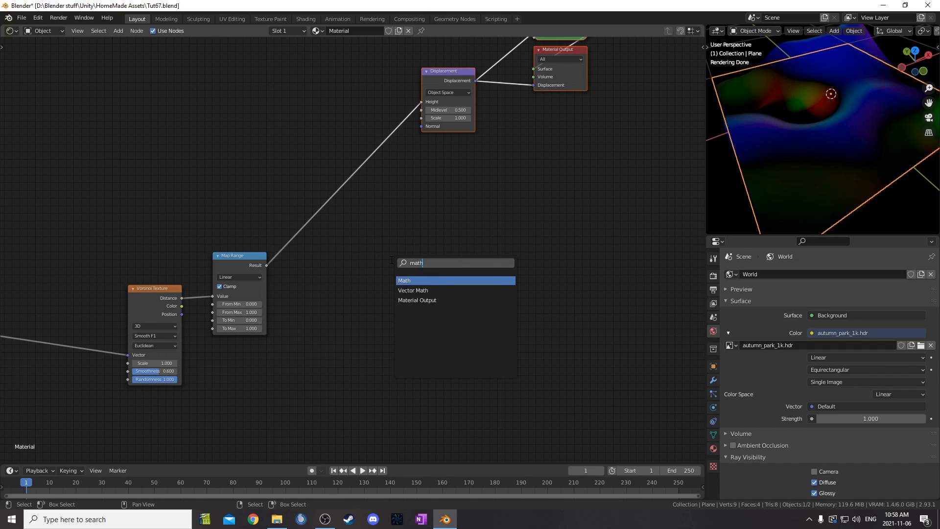
key("Return")
left_click(317, 143)
left_click(348, 172)
key("m")
Duplicate the Multiply node at the end of the uppermost Voronoi branch and set the copy's operation to Add
scroll(400, 280, "down", 4)
scroll(401, 281, "down", 3)
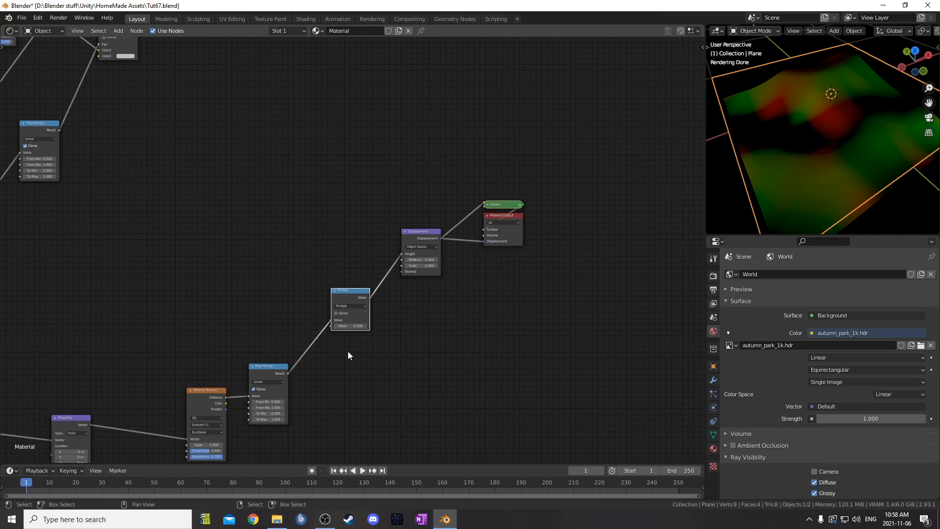
scroll(409, 230, "down", 1)
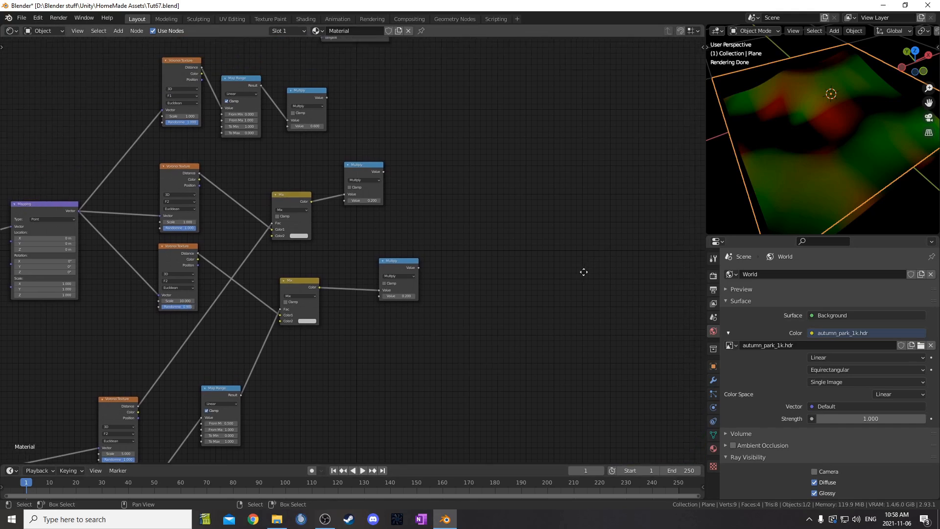
middle_click_drag(584, 272, 561, 331)
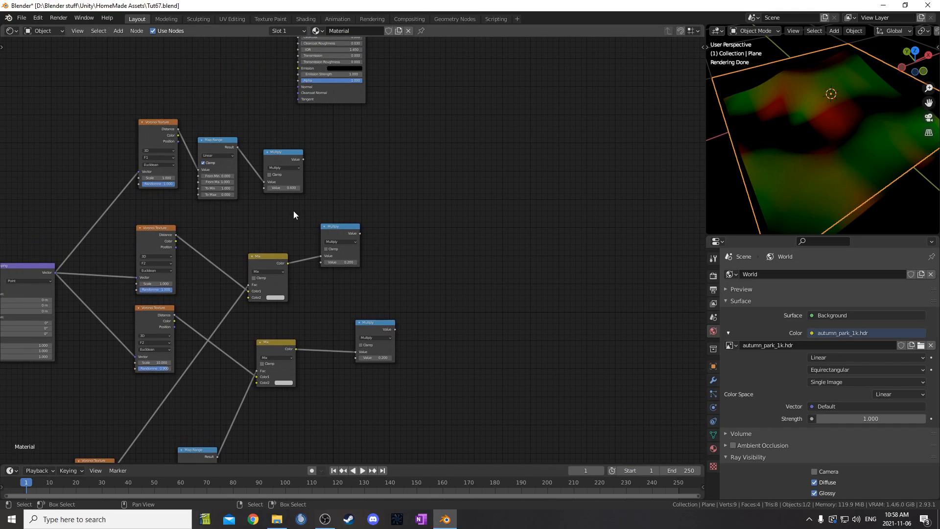
scroll(296, 215, "up", 1)
left_click_drag(286, 151, 297, 150)
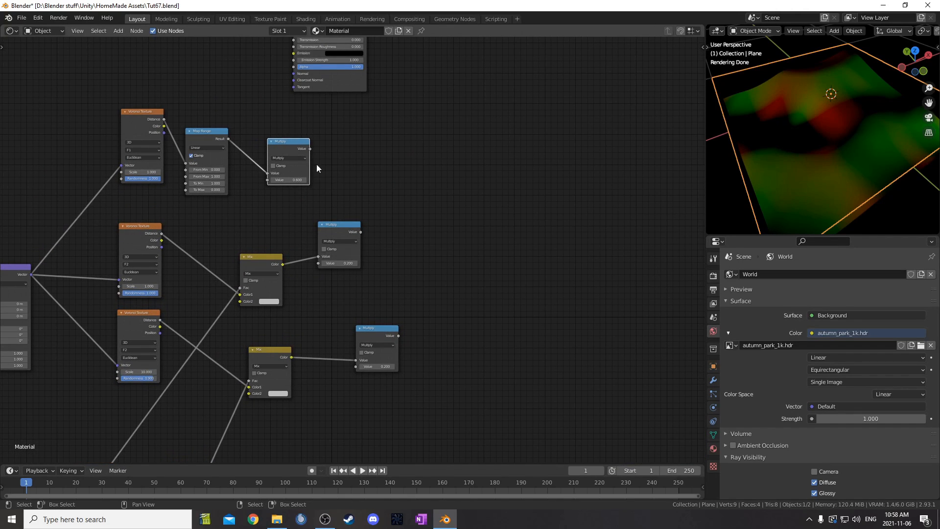
key("shift+d")
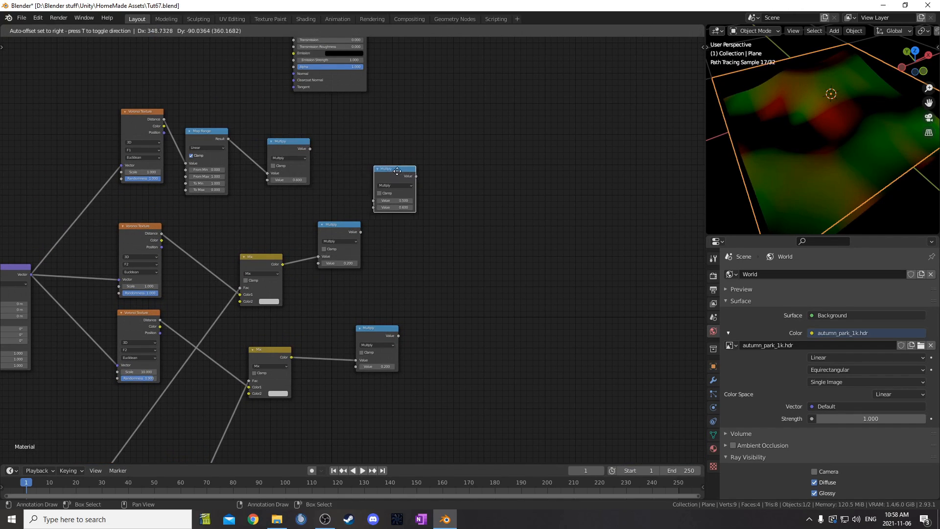
left_click(415, 174)
left_click(415, 174)
left_click(416, 169)
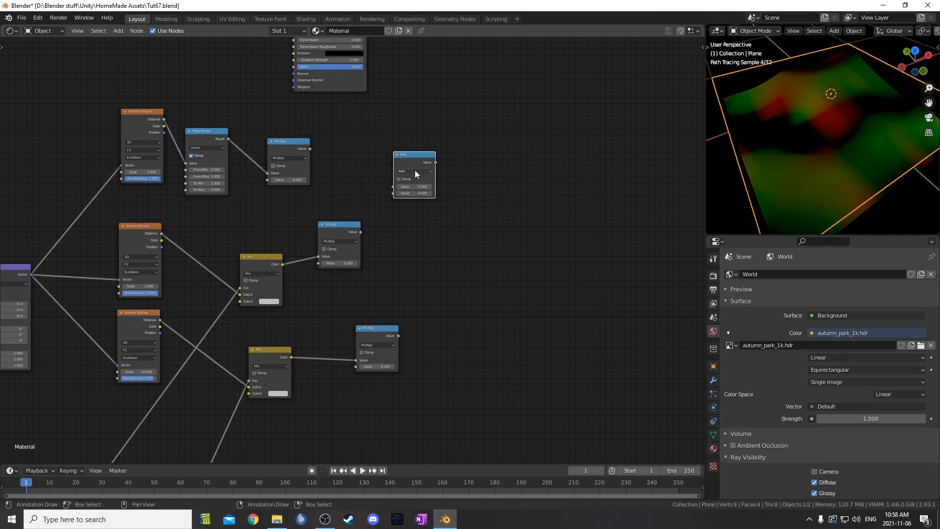
Connect the Multiply outputs of the first and second Voronoi branches to the two inputs of the Add node
scroll(415, 174, "up", 2)
right_click_drag(283, 109, 470, 147, "alt")
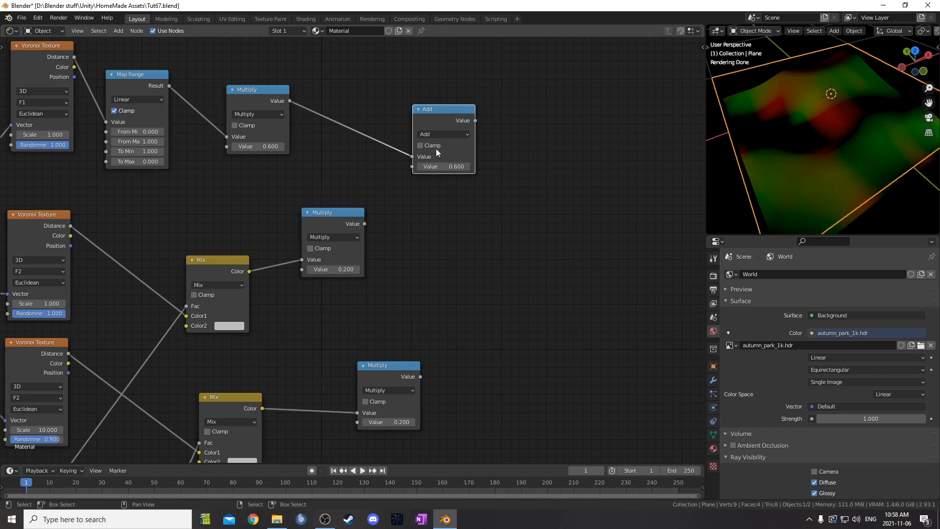
right_click_drag(344, 248, 443, 147, "alt")
scroll(533, 337, "down", 3)
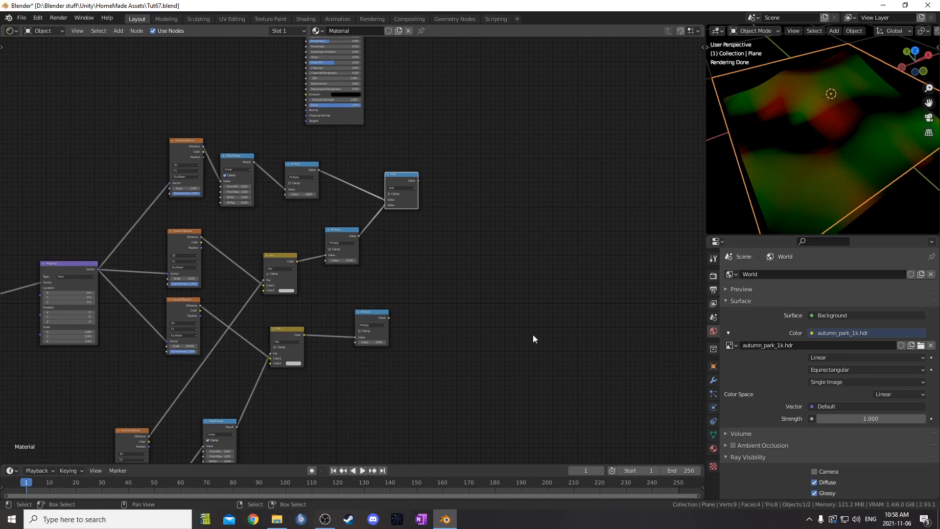
Duplicate the Add node and use the copy to sum the first Add result with the third branch's Multiply output
middle_click_drag(362, 156, 330, 104)
left_click_drag(380, 129, 393, 154)
key("shift+d")
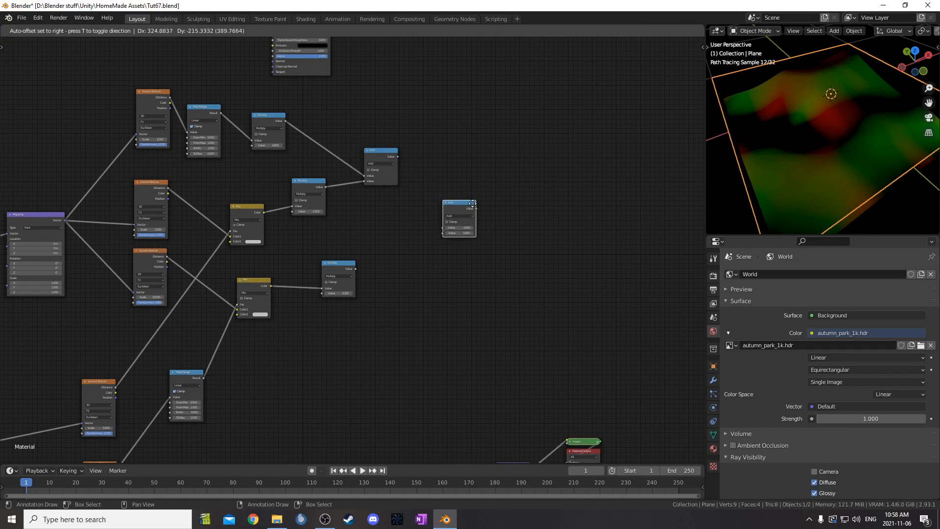
left_click(485, 211)
right_click_drag(428, 179, 499, 226, "alt")
right_click_drag(340, 287, 455, 238, "alt")
scroll(539, 311, "down", 2)
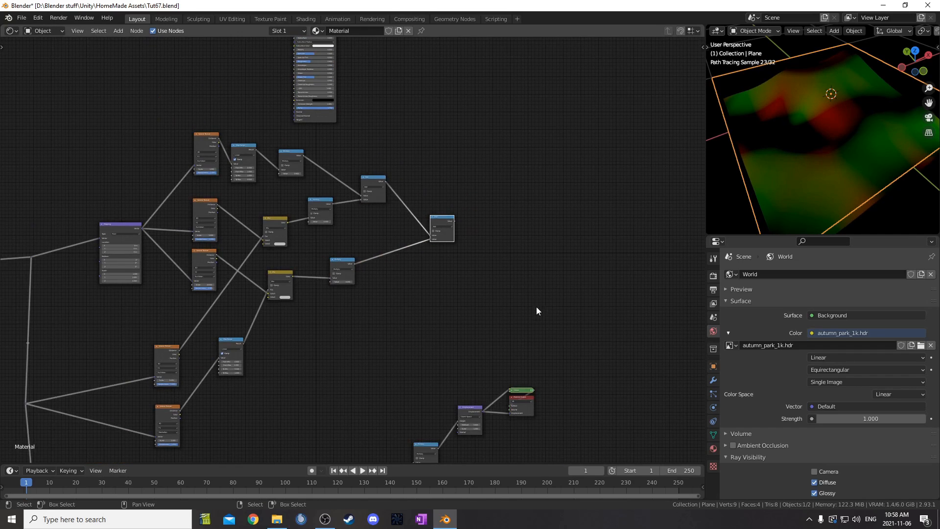
Add a third Add node that combines the previous sum with the Smooth F1 branch's Multiply output
middle_click_drag(435, 219, 389, 121)
key("shift+d")
left_click(443, 163)
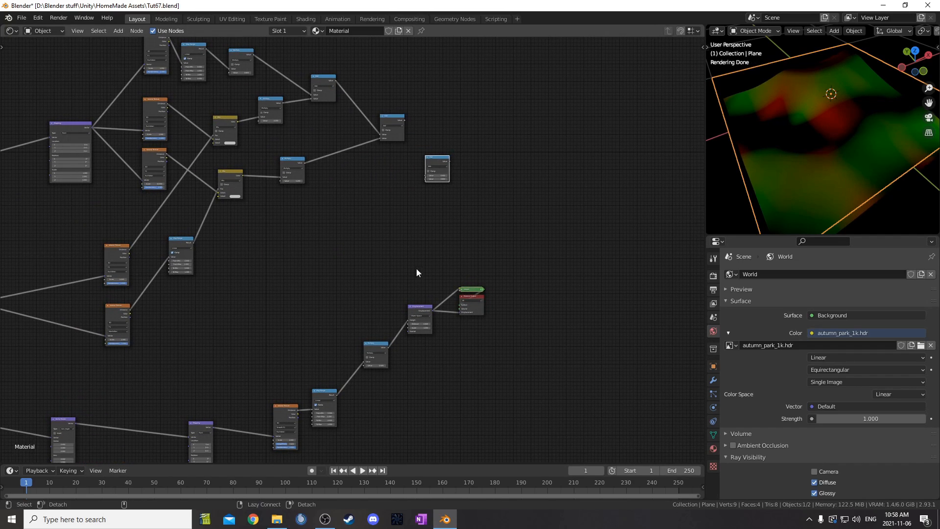
right_click_drag(367, 353, 442, 187, "alt")
Move the Displacement and output nodes beside the last Add node and connect its result to the Displacement Height
left_click_drag(482, 275, 409, 337)
key("g")
left_click(582, 212)
scroll(478, 160, "up", 4)
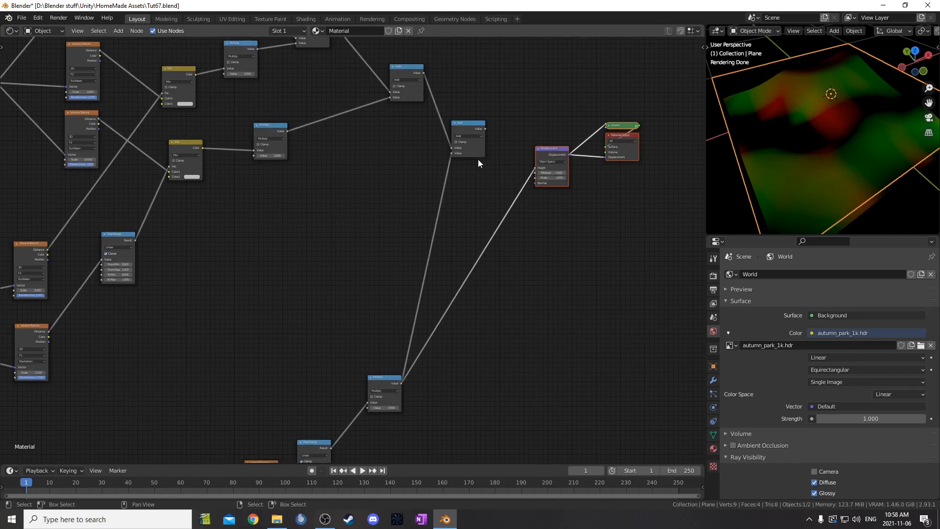
middle_click_drag(495, 158, 393, 193)
left_click_drag(405, 175, 461, 220)
Connect the Principled BSDF to the Surface input of the Material Output in place of the preview shader
scroll(398, 146, "down", 2)
middle_click_drag(399, 145, 399, 255)
scroll(400, 256, "down", 1)
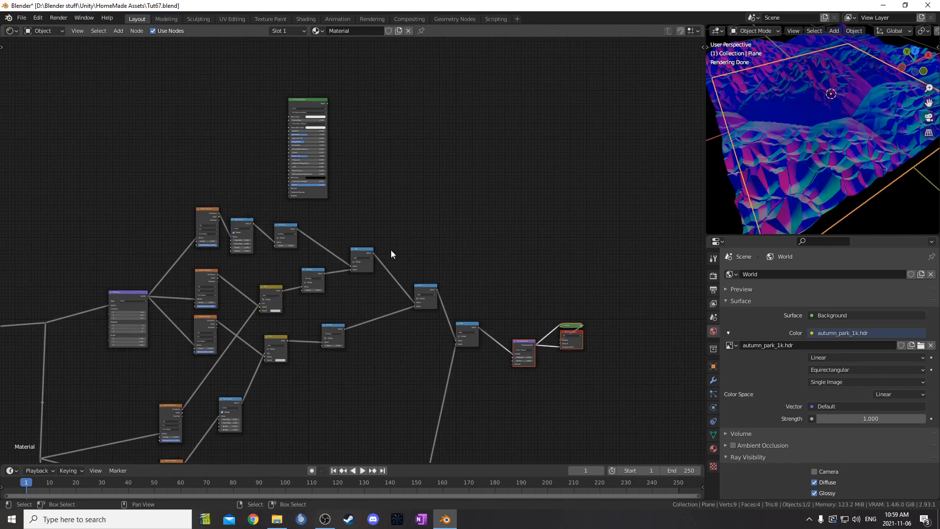
left_click(321, 193, "ctrl+shift")
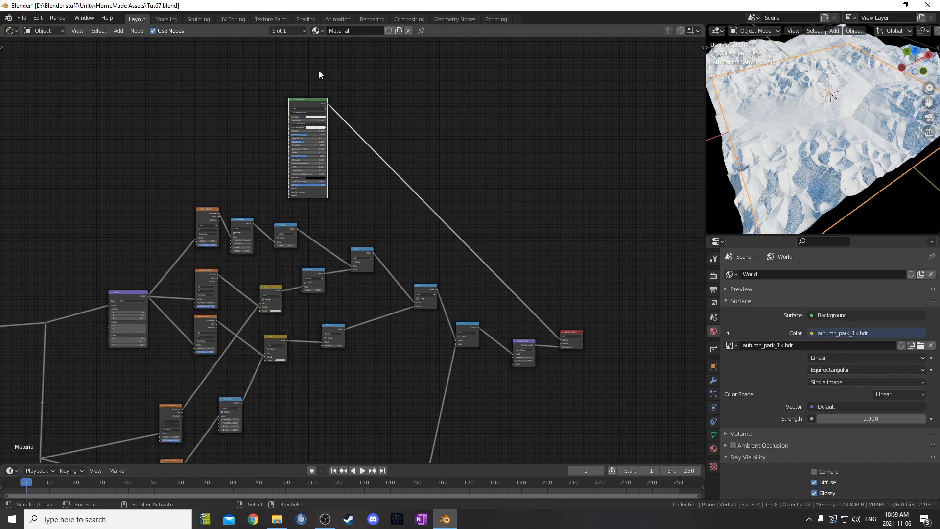
mouse_move(822, 123)
middle_mouse_down()
mouse_move(826, 149)
mouse_move(809, 146)
middle_mouse_up()
scroll(809, 146, "up", 2)
Set the Scale of the Displacement node to 0.1
scroll(436, 371, "up", 4)
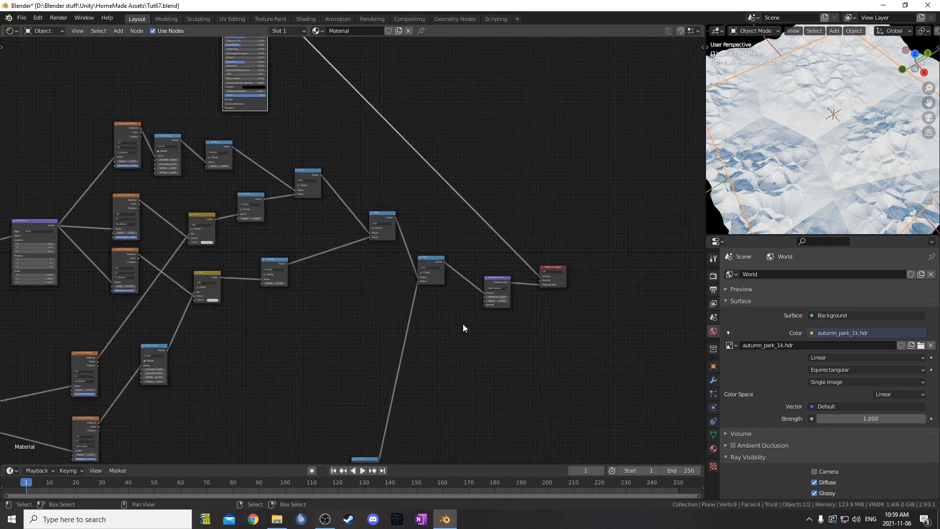
middle_click_drag(527, 266, 500, 229)
scroll(501, 264, "up", 2)
left_click(551, 210)
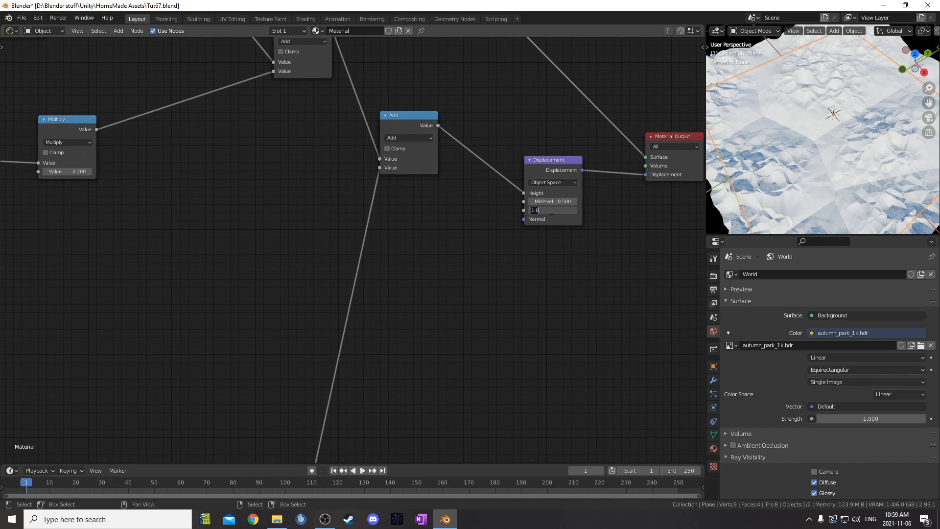
type(".1")
key("Return")
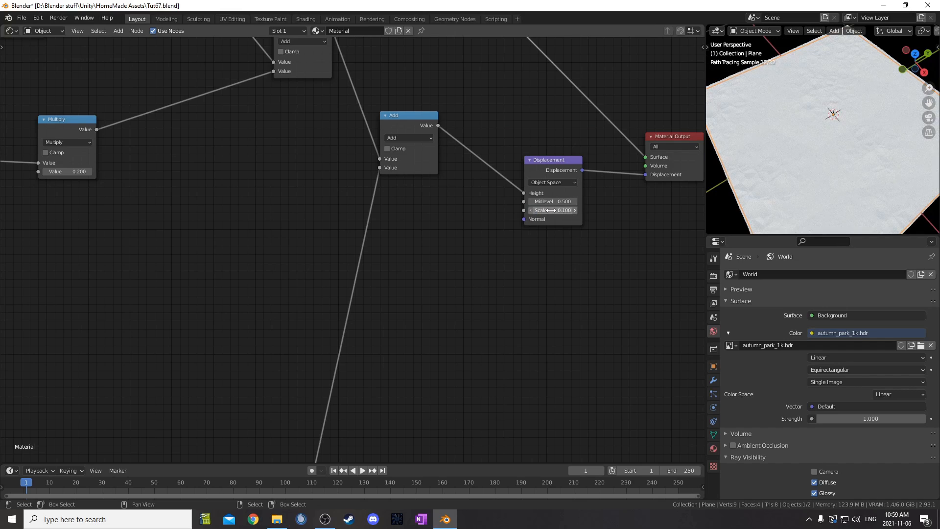
In camera view, move the camera back along its local Z axis until the plane spans the frame's width, and check it full-screen
key("KP_7")
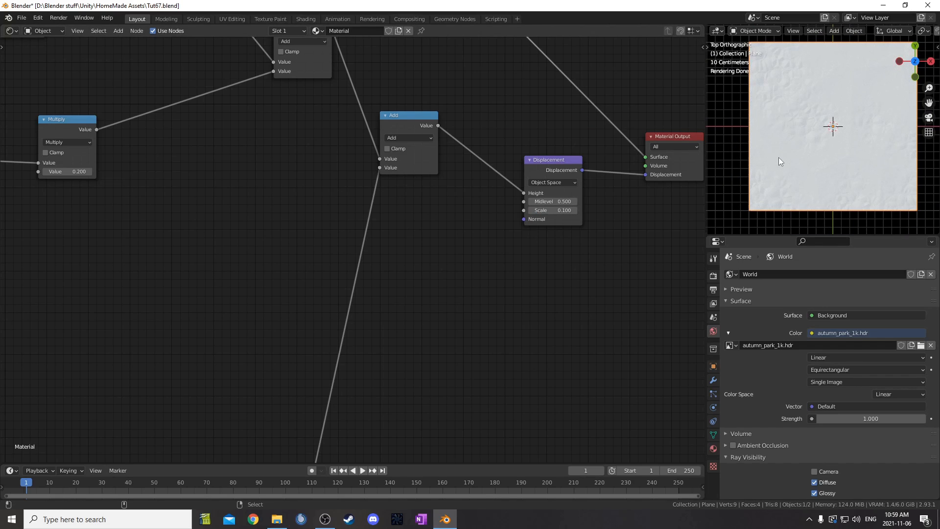
key("KP_0")
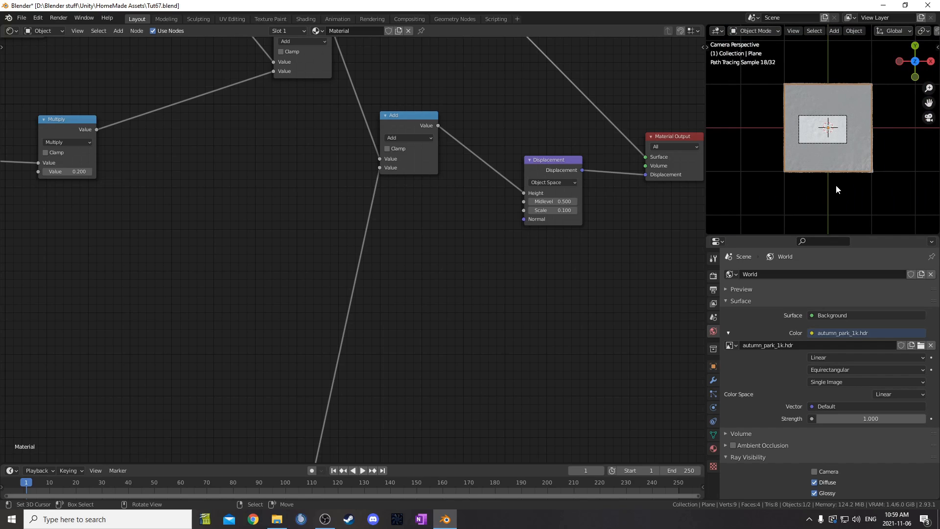
key("KP_0")
key("KP_0")
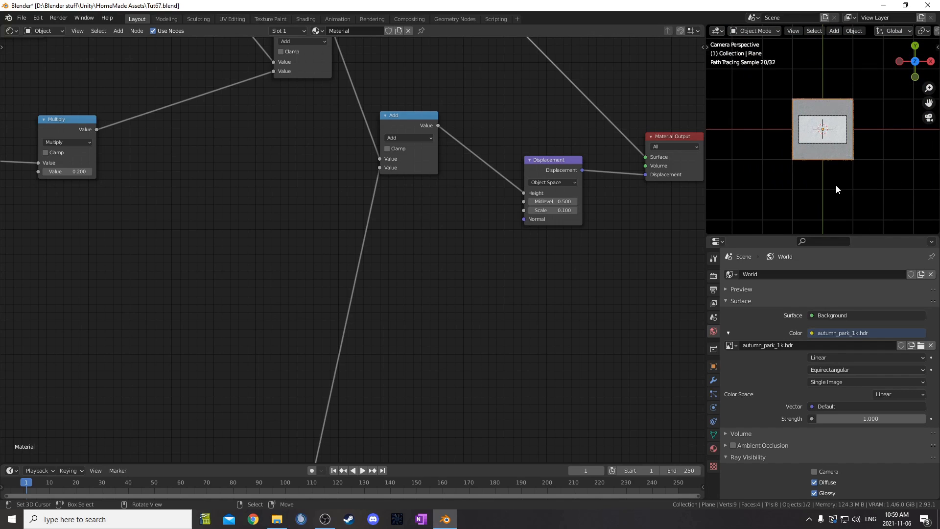
left_click(821, 161)
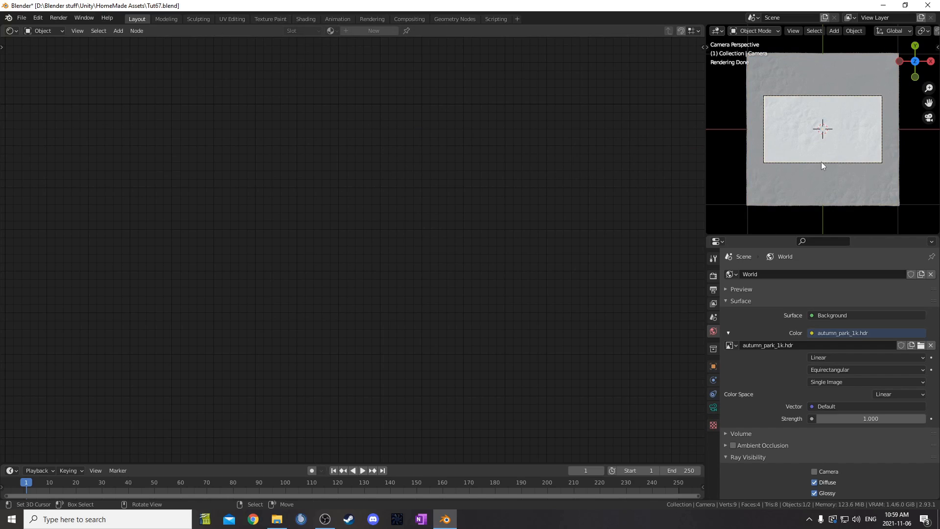
key("g")
key("z")
key("z")
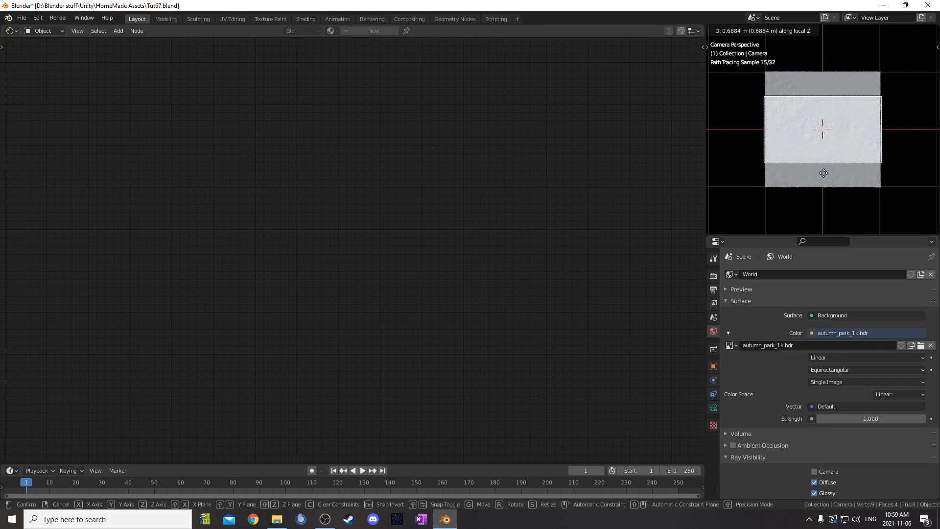
left_click(823, 172)
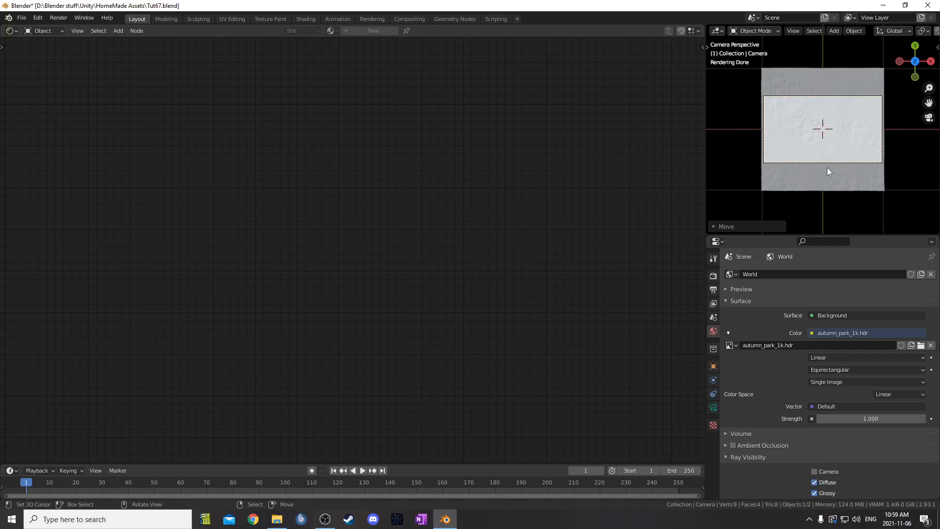
scroll(827, 167, "up", 1)
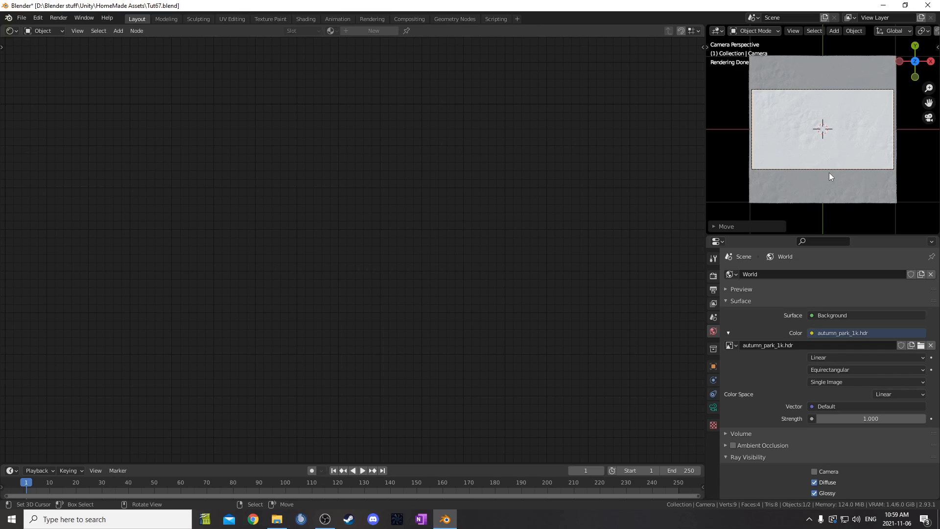
key("ctrl+alt+space")
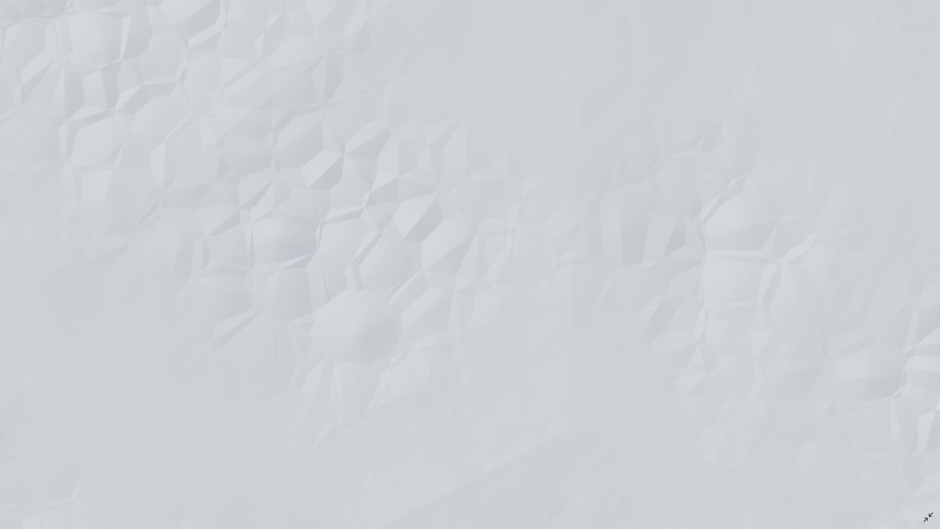
key("ctrl+alt+space")
middle_click_drag(550, 321, 405, 279)
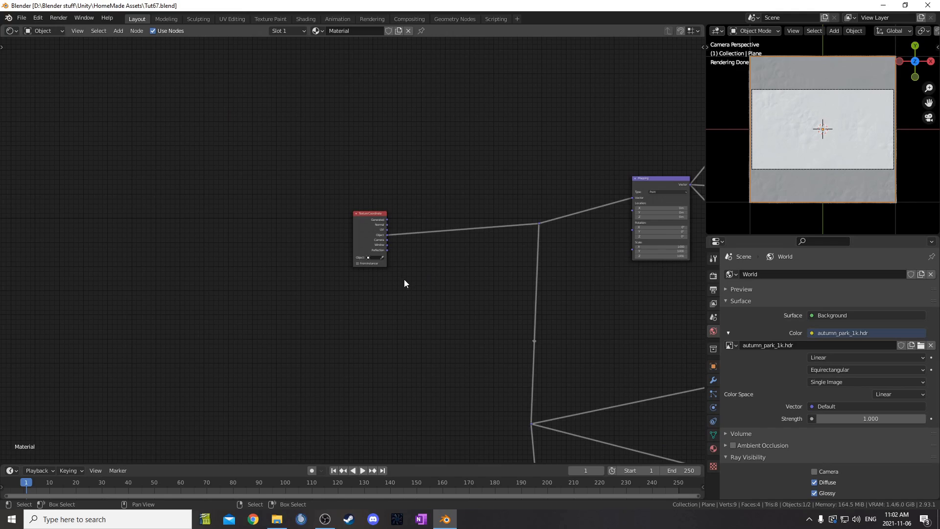
key("shift+a")
left_click(445, 277)
type("white")
key("Return")
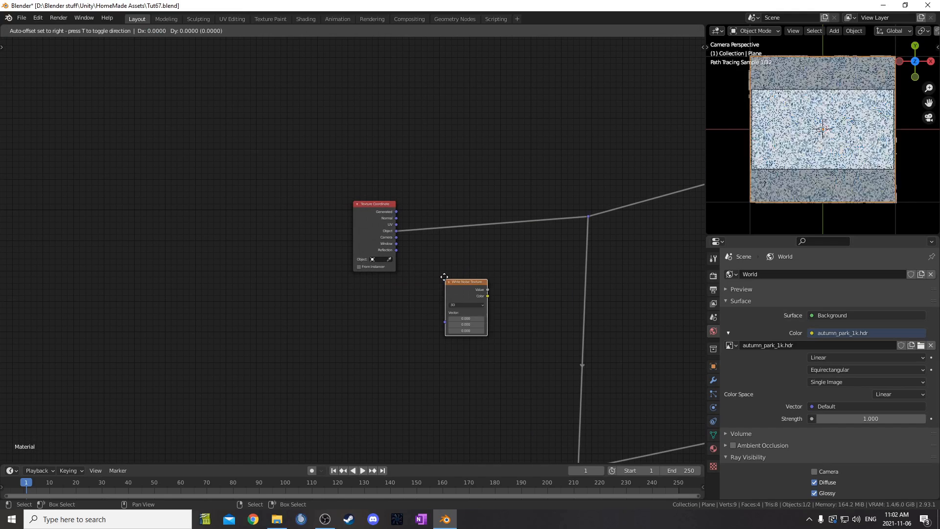
key("Escape")
Insert a Noise Texture node on the link after the Texture Coordinate node
key("shift+a")
left_click(453, 273)
type("noise")
left_click(476, 300)
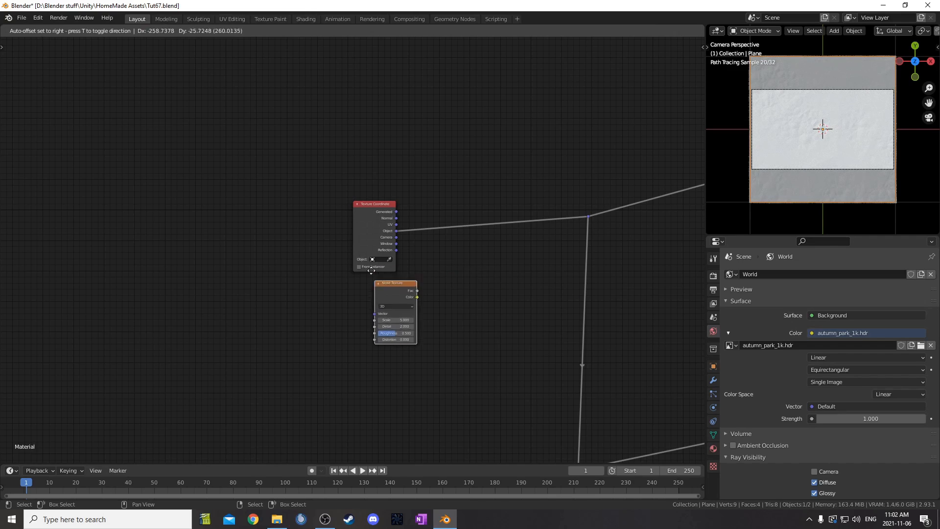
left_click(444, 265)
Insert a MixRGB node between the Noise Texture's Color output and the reroute point
scroll(444, 265, "up", 2)
key("shift+a")
type("misr")
key("Return")
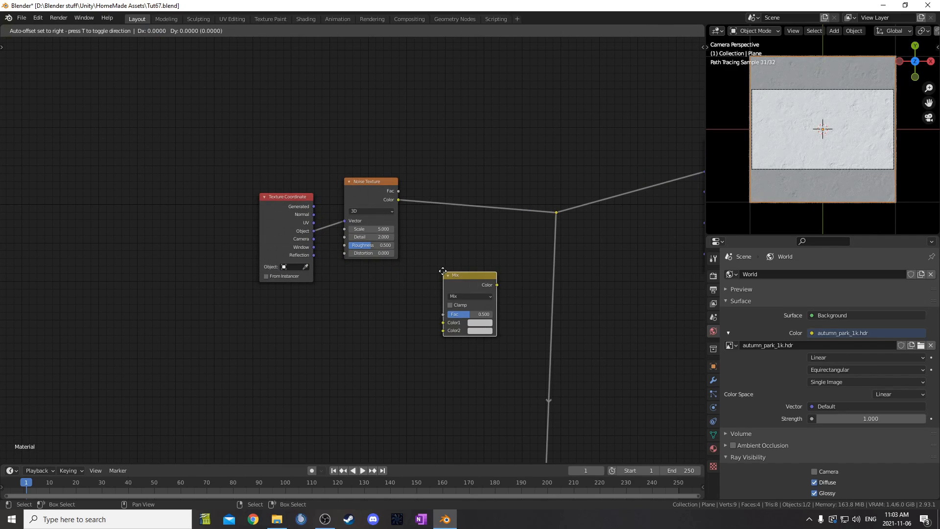
left_click(434, 184)
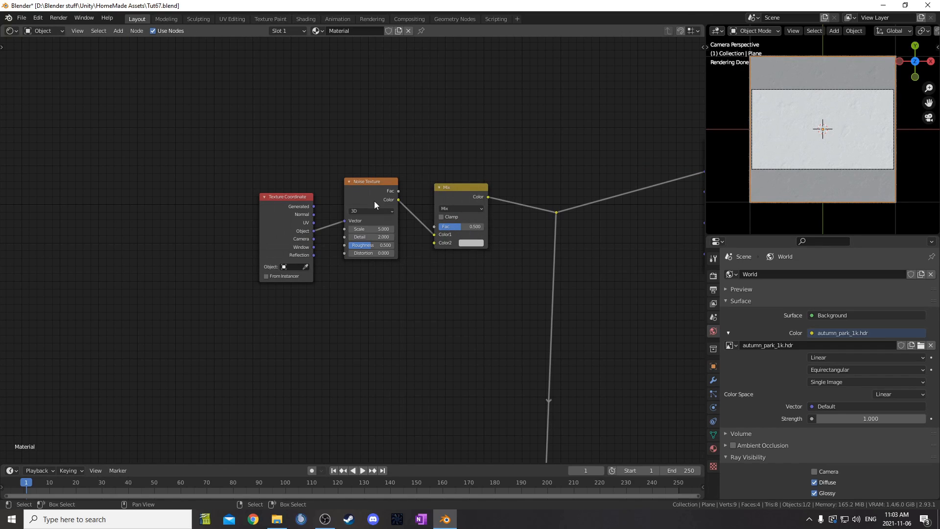
Move the Noise Texture node up and connect the Texture Coordinate's Object output to the Mix node's Color2 input
left_click_drag(375, 202, 391, 143)
scroll(322, 239, "up", 2)
left_click_drag(299, 224, 469, 245)
left_click_drag(300, 224, 466, 240)
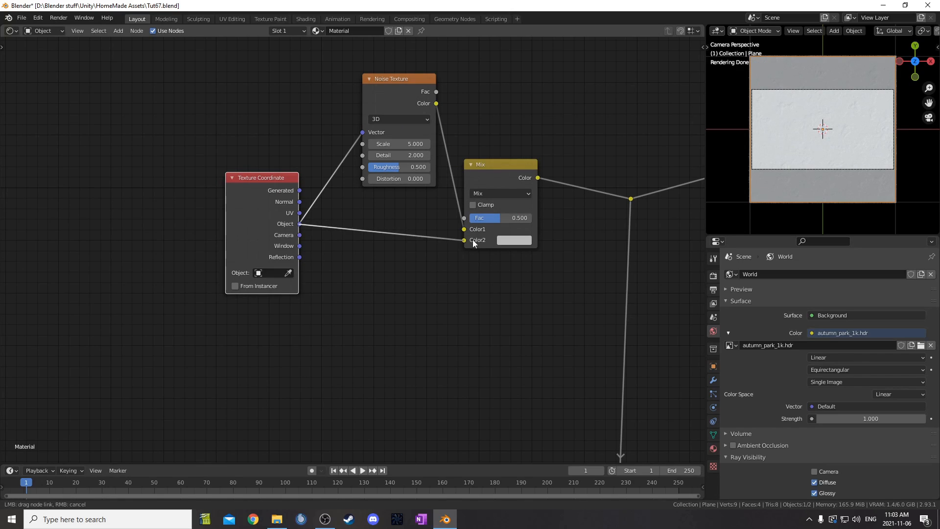
Set the Noise Texture's Scale to 10 and Detail to 4
scroll(472, 242, "up", 2)
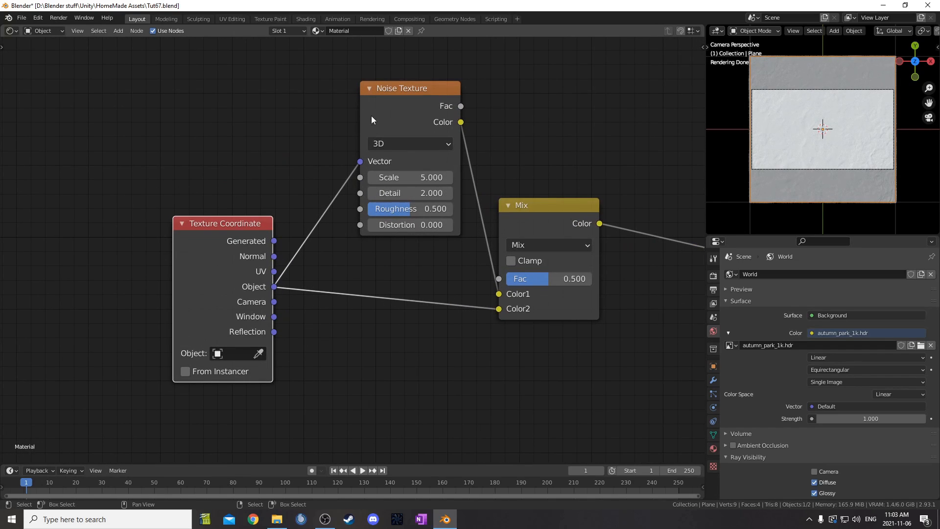
double_click(394, 175)
type("10")
key("Tab")
type("4")
key("Return")
Reposition the Mix node beside the Noise Texture and set its Fac to 0.92
middle_click_drag(504, 333, 357, 334)
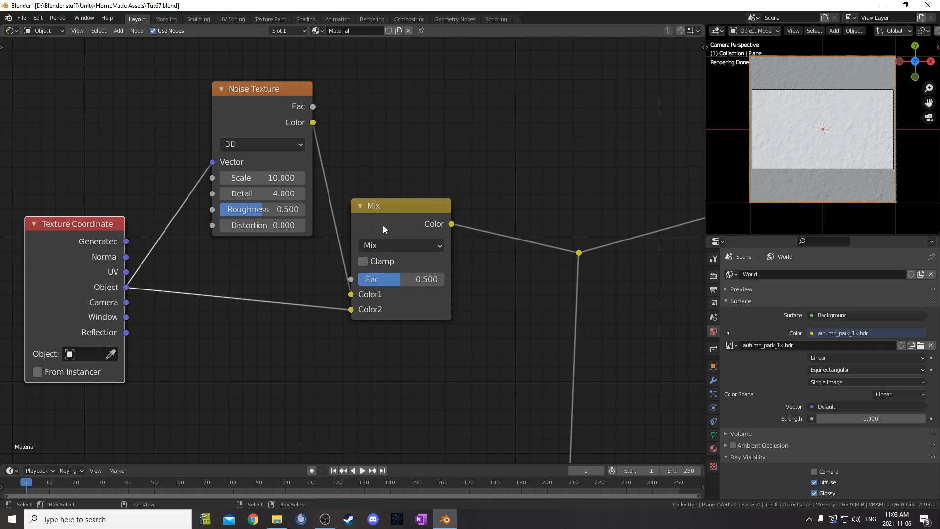
left_click_drag(380, 199, 399, 176)
left_click_drag(370, 211, 378, 212)
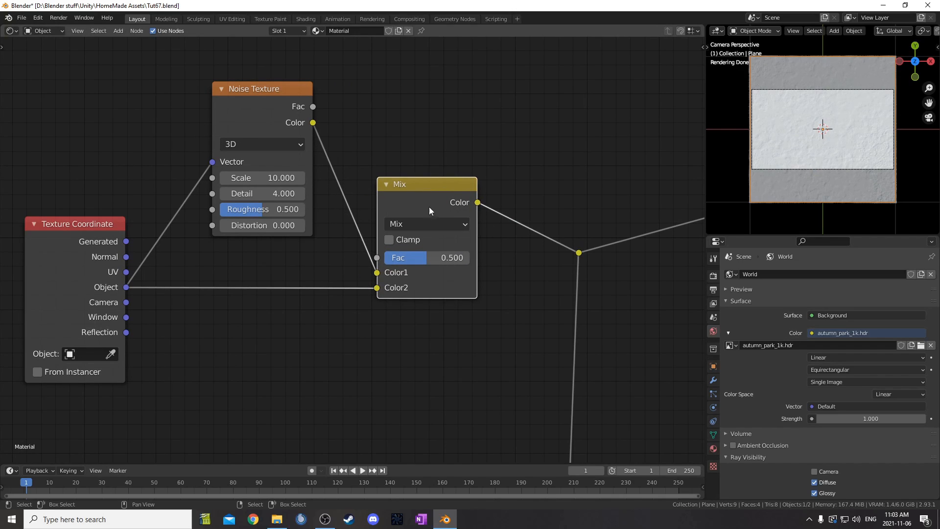
left_click(435, 256)
type(".92")
key("Return")
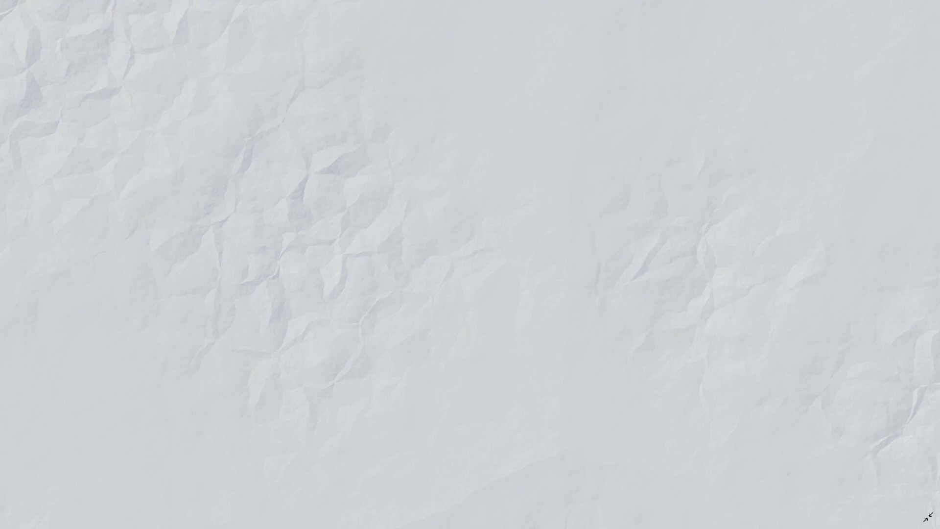
Try a To Min of 0 and a To Max of 1 on the top Voronoi branch's Map Range node
key("ctrl+alt+space")
left_click(334, 222)
type("1.0")
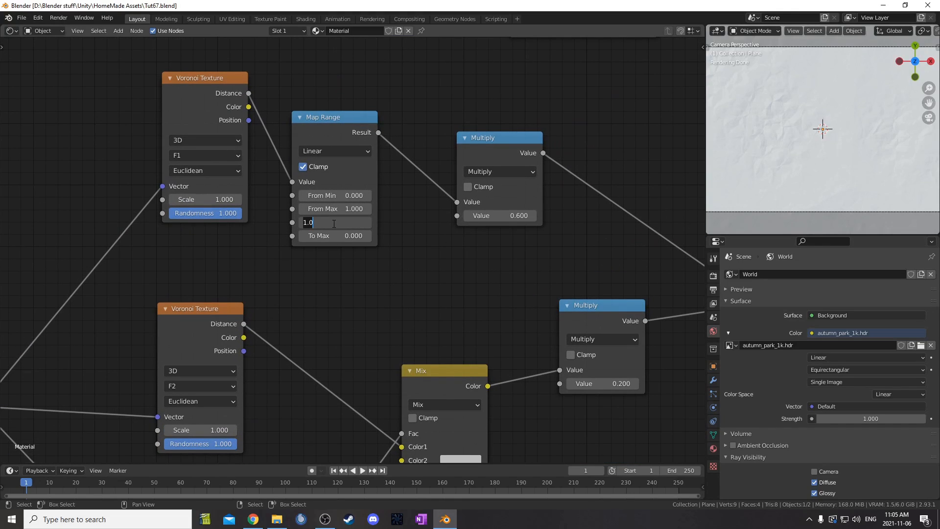
key("Escape")
key("ctrl+z")
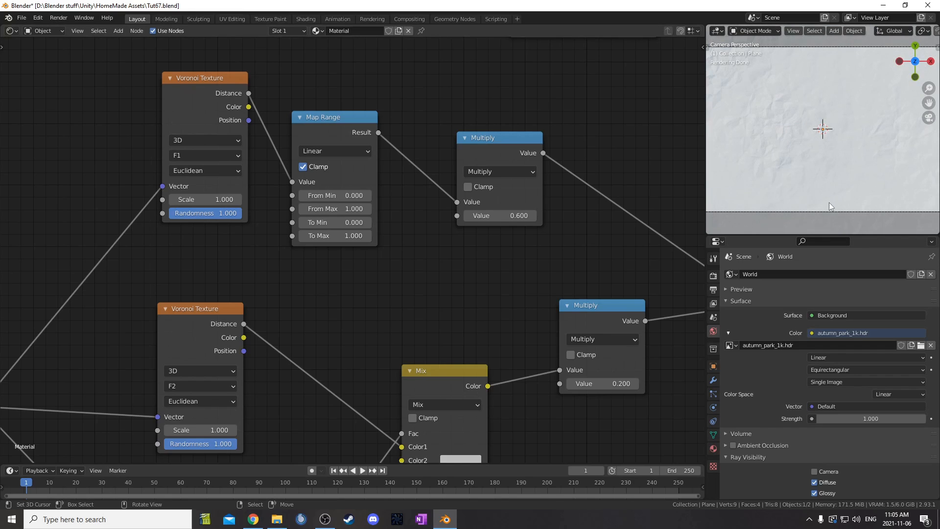
scroll(348, 251, "down", 1)
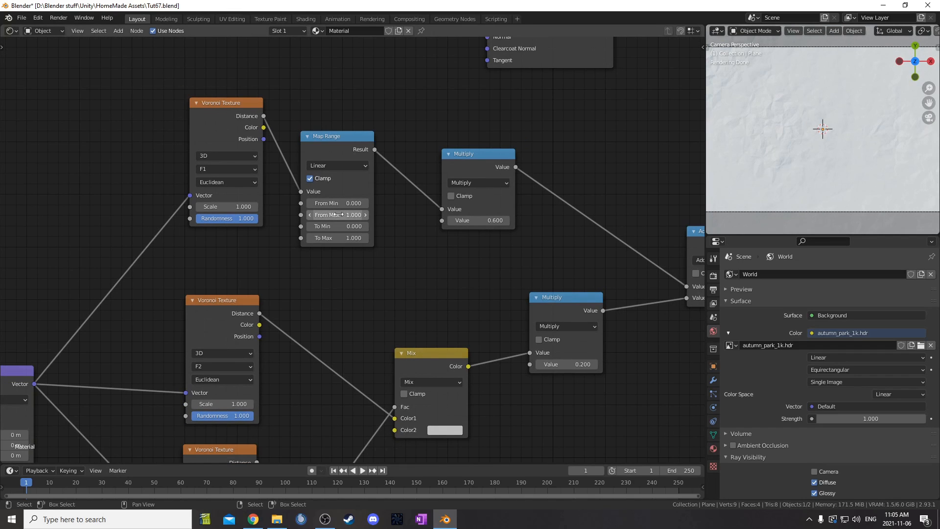
Set the top branch's Map Range node to a To Min of 1 and a To Max of 0
left_click(334, 226)
type("1")
key("Tab")
type("0")
key("Return")
Set the Displacement node's Scale to 0.05
scroll(365, 325, "down", 2)
middle_click_drag(512, 118, 392, 48)
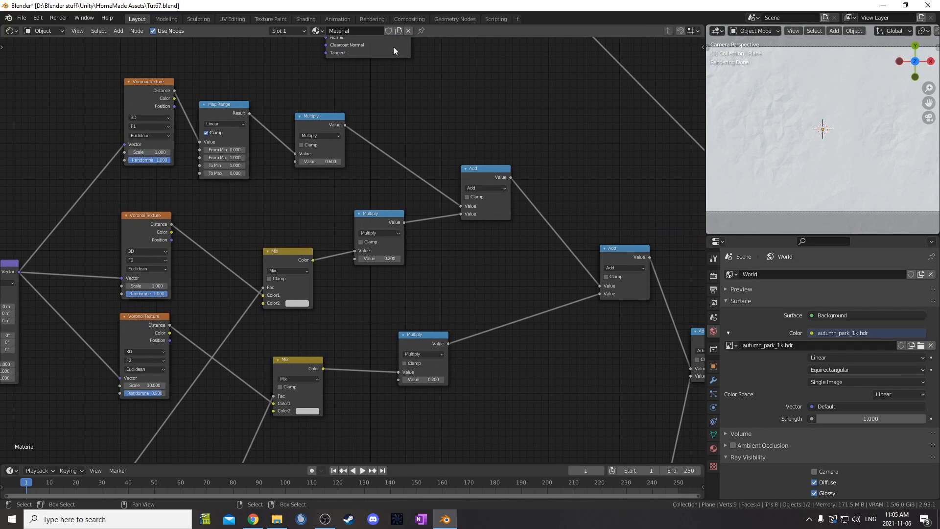
middle_click_drag(463, 334, 349, 134)
left_click(388, 150)
type("0.15")
key("Return")
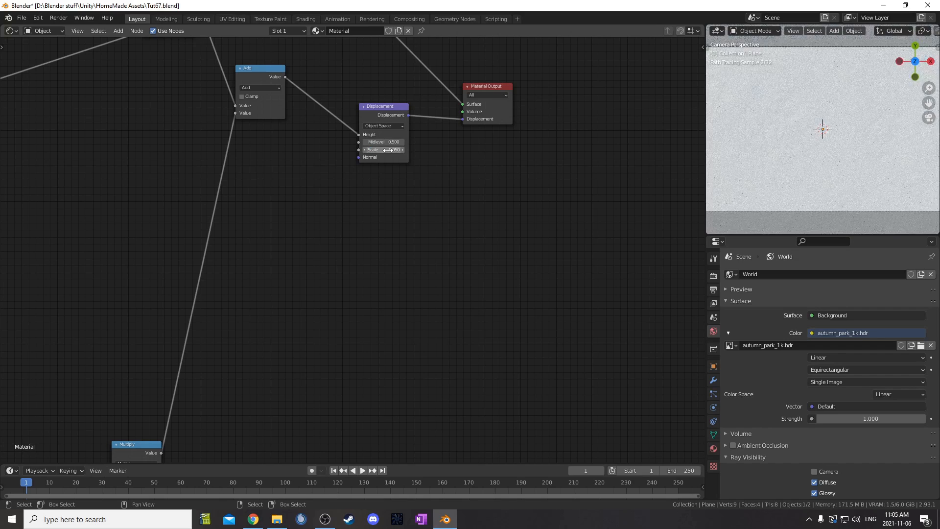
scroll(419, 172, "down", 1)
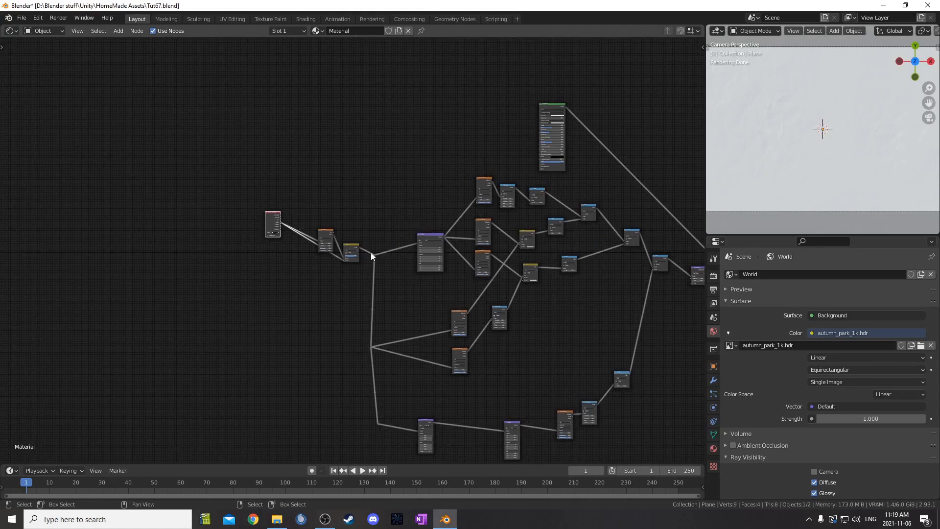
Preview the Texture Coordinate node's outputs on the plane, ending with the Object output
scroll(372, 252, "up", 2)
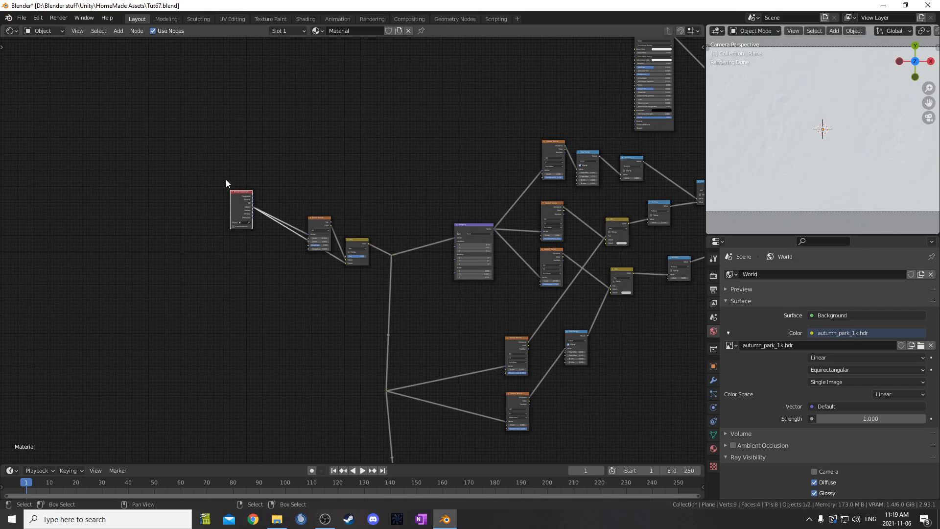
left_click(239, 208, "ctrl+shift")
left_click(242, 201, "ctrl+shift")
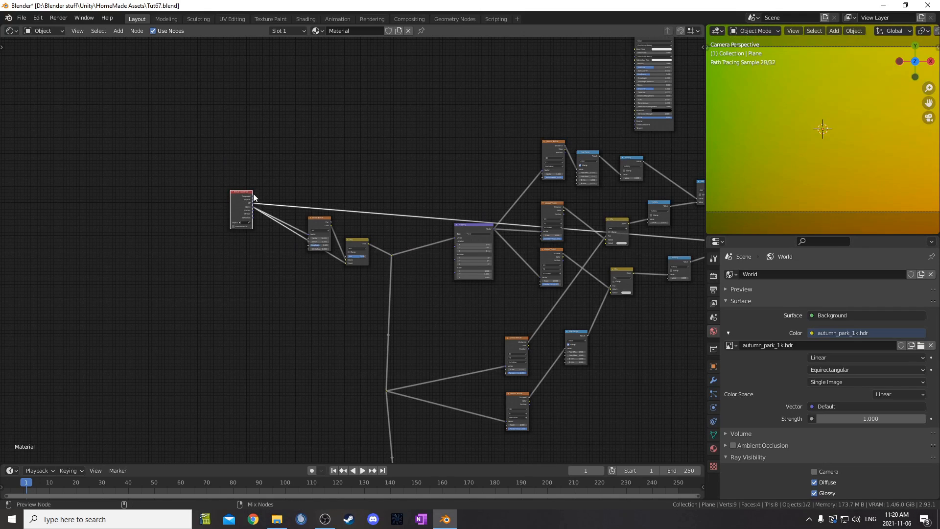
left_click(253, 194, "ctrl+shift")
Add a reroute point on the Texture Coordinate's preview link and move it above the existing nodes
scroll(293, 216, "up", 1)
scroll(356, 237, "up", 2)
right_click_drag(366, 266, 368, 194, "shift")
middle_click_drag(390, 226, 414, 295)
key("g")
left_click(358, 87)
middle_click_drag(365, 142, 377, 227)
Insert a Mapping node after the new reroute point and place a duplicate below it fed by the same reroute
scroll(394, 245, "up", 2)
key("shift+a")
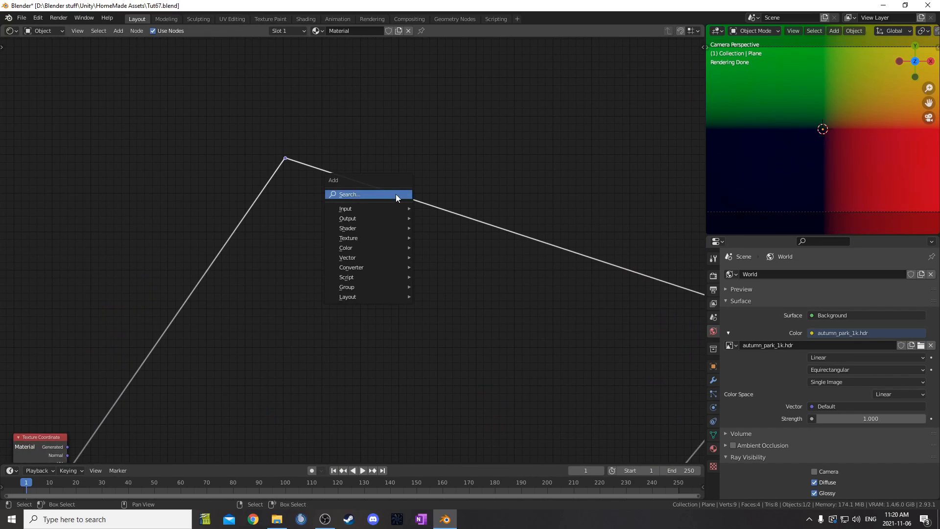
left_click(395, 194)
type("mapping")
key("Return")
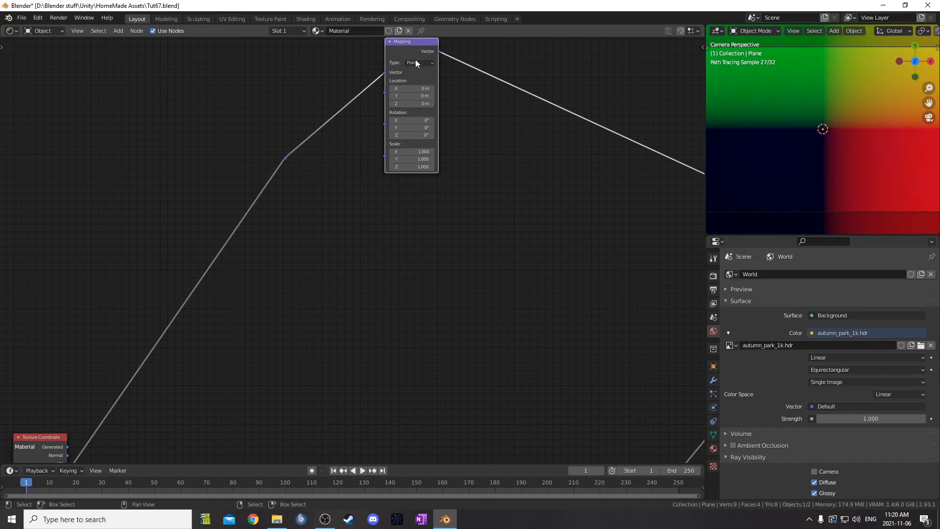
scroll(422, 73, "down", 2)
left_click(436, 191)
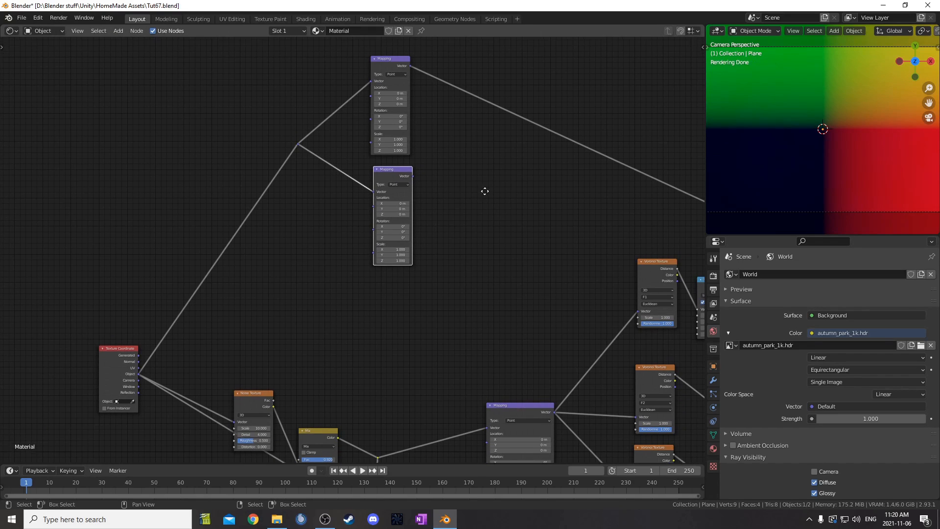
Set the upper Mapping node's X scale to 4 and the lower Mapping node's Y scale to 4
middle_click_drag(484, 188, 478, 206)
scroll(523, 204, "down", 1)
scroll(281, 196, "up", 3)
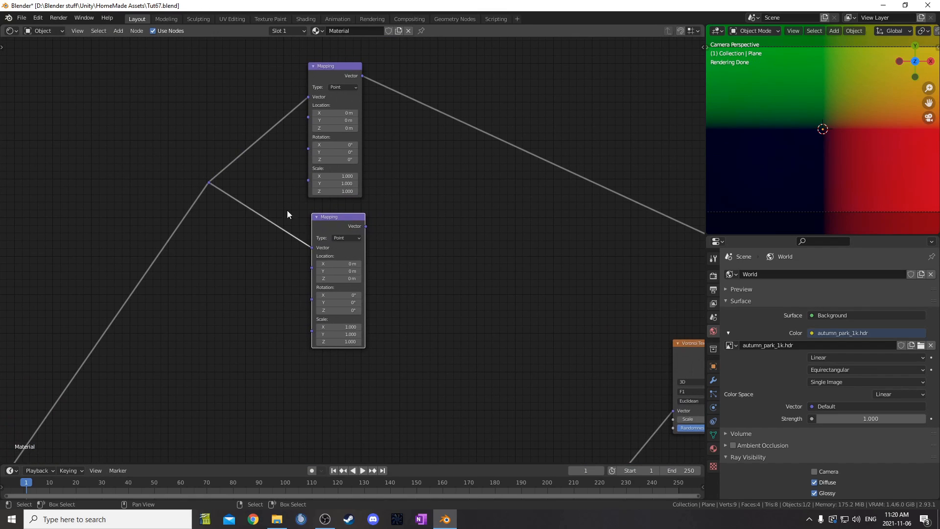
scroll(384, 233, "up", 1)
left_click(327, 170)
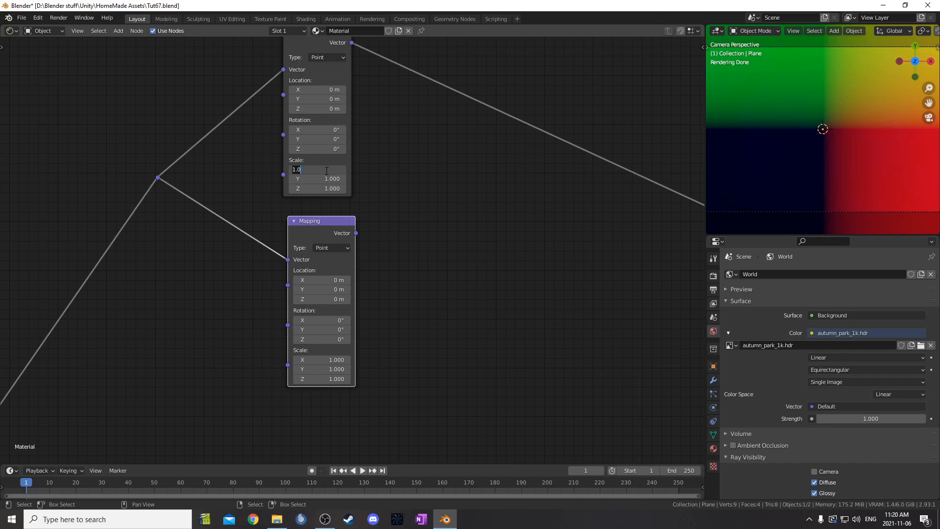
type("4")
key("Return")
left_click(330, 370)
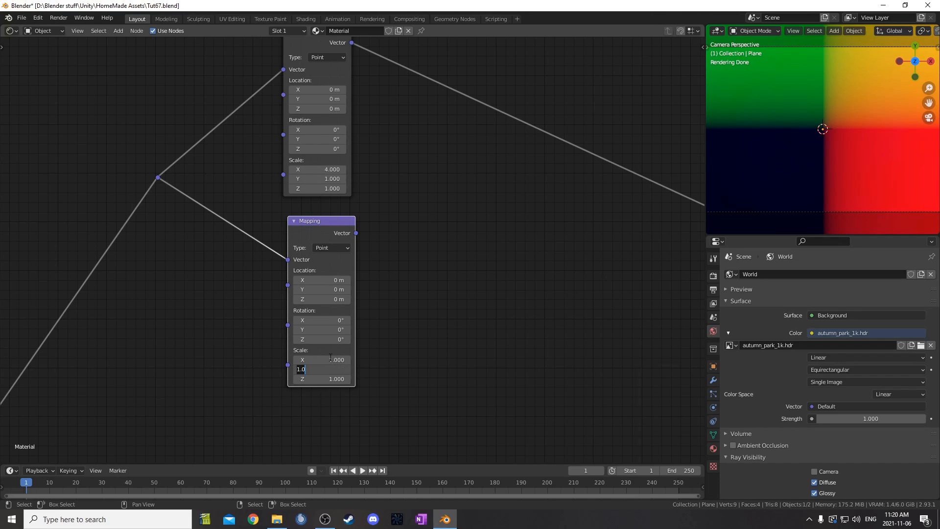
type("4")
key("Return")
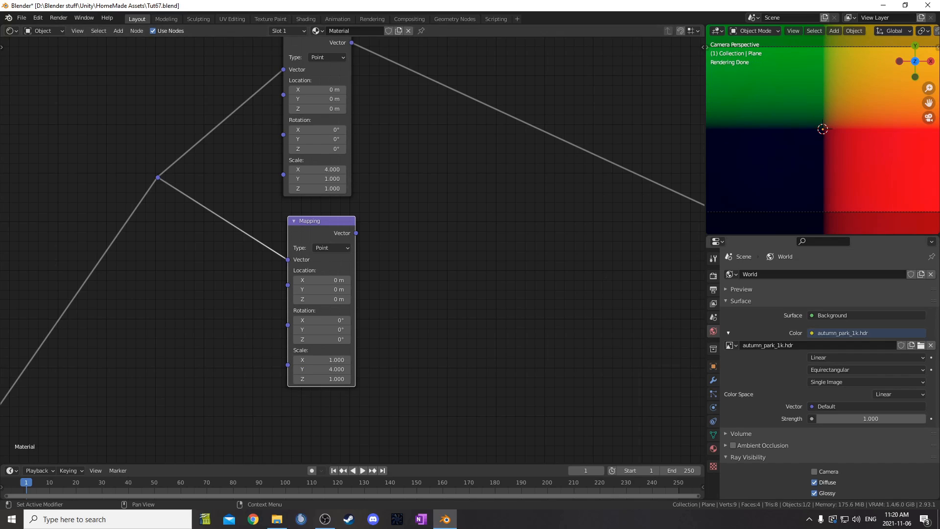
Insert a Noise Texture node on the link leaving the upper Mapping node
key("shift+a")
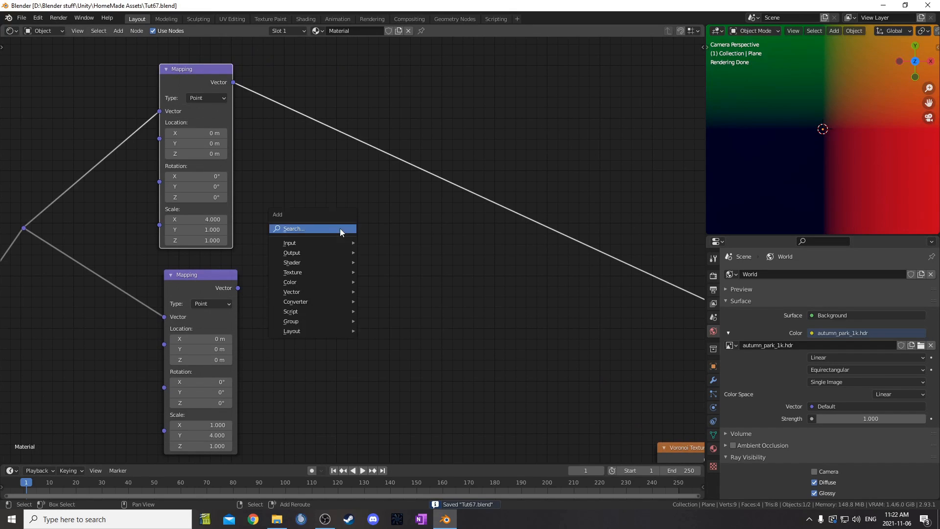
left_click(340, 228)
type("noise")
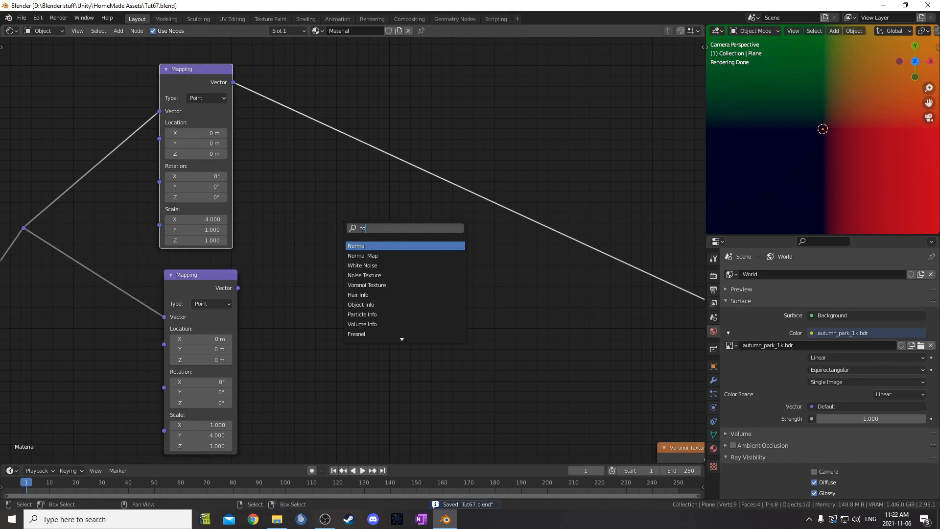
key("Return")
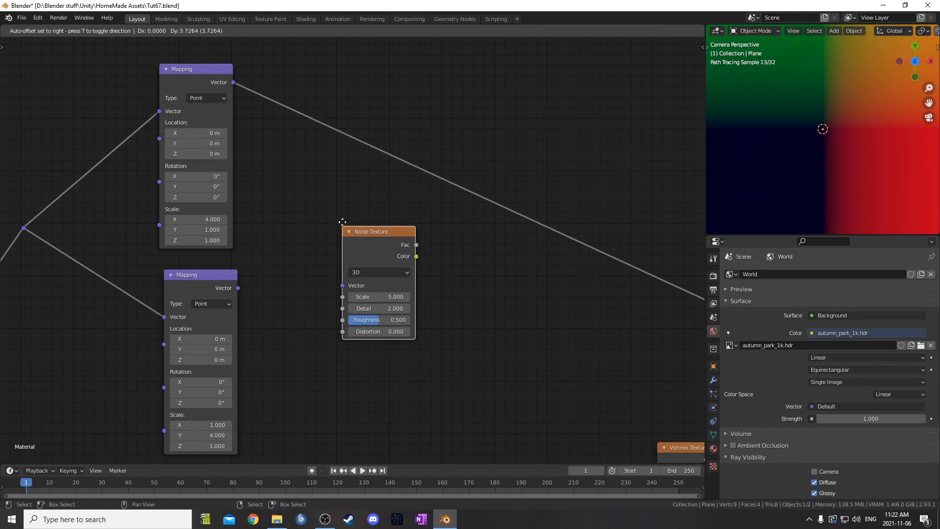
left_click(393, 111)
Set the new Noise Texture's Scale to 25, Detail to 6 and Roughness to 1
left_click(432, 186)
type("25")
key("Tab")
type("6")
key("Tab")
type("1")
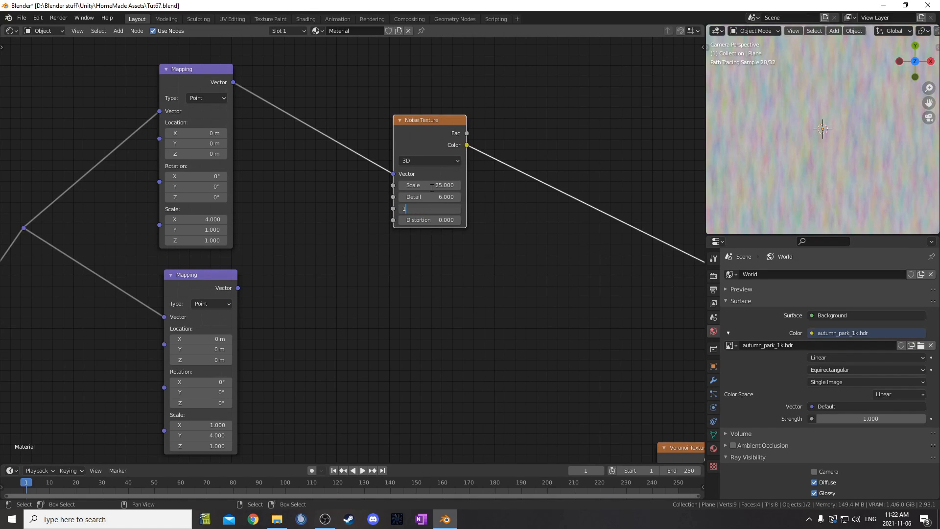
key("Return")
Duplicate the Noise Texture below the original and connect the lower Mapping node's output to the copy's Vector input
left_click_drag(426, 135, 401, 81)
key("shift+d")
left_click(407, 314)
right_click_drag(244, 308, 373, 307, "alt")
Preview the Fac outputs of the upper and lower Noise Texture nodes in turn
middle_click_drag(400, 268, 360, 323)
left_click(361, 126, "ctrl+shift")
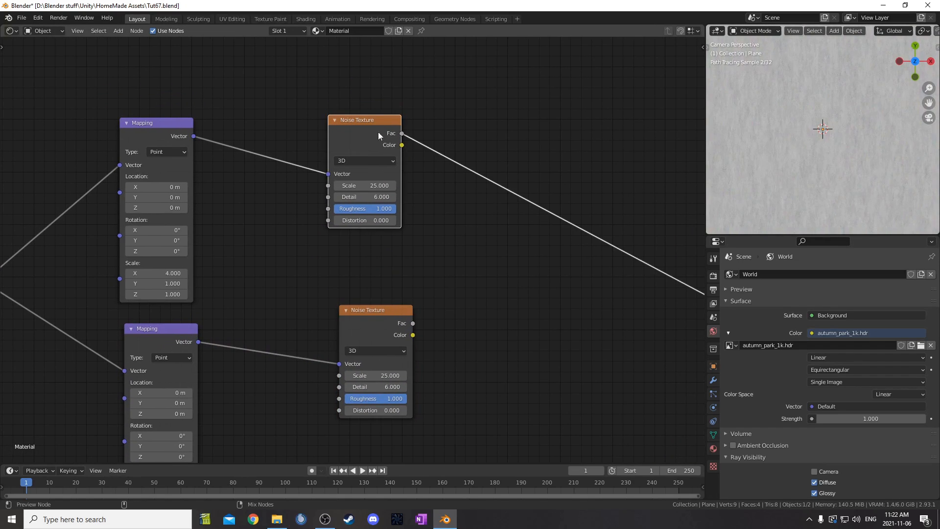
middle_click_drag(230, 409, 192, 364)
left_click(342, 265, "ctrl+shift")
scroll(503, 305, "down", 4)
middle_click_drag(503, 306, 396, 299)
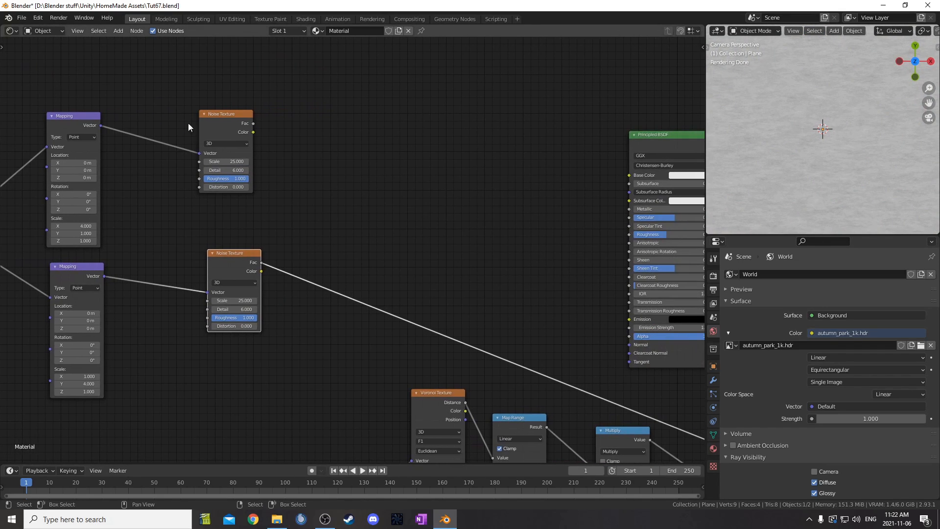
Insert a Math node set to Multiply after the upper Noise Texture and connect the lower noise's Fac to its second Value
left_click(230, 112, "ctrl+shift")
key("shift+a")
left_click(364, 171)
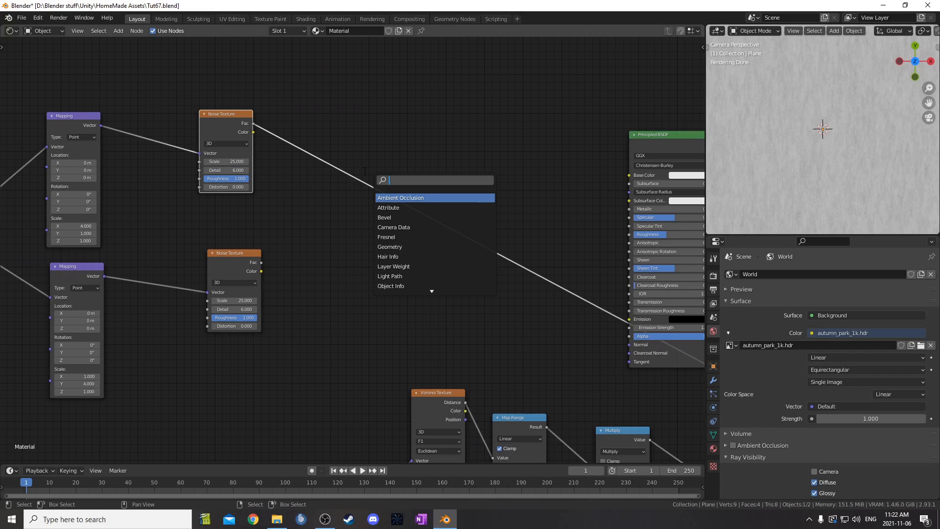
type("add")
key("Return")
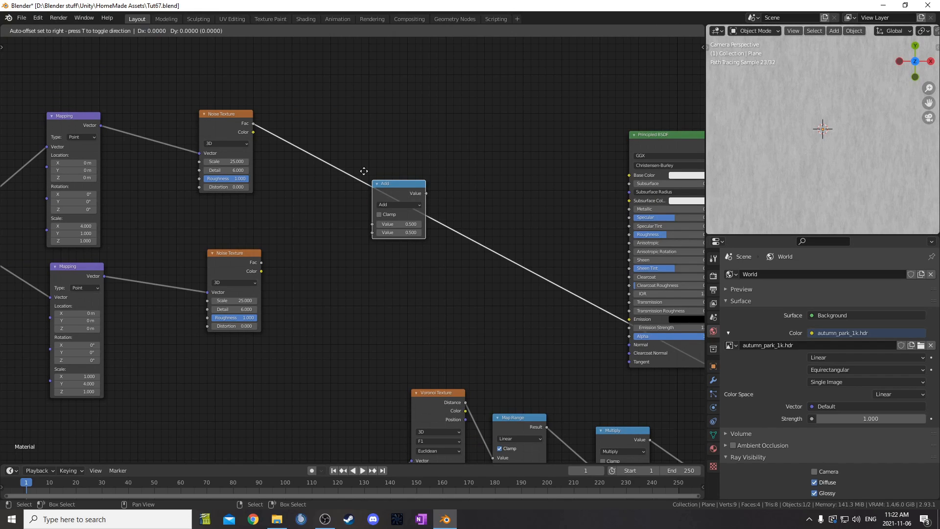
left_click(364, 171)
left_click(391, 205)
left_click(391, 243)
left_click_drag(261, 263, 371, 232)
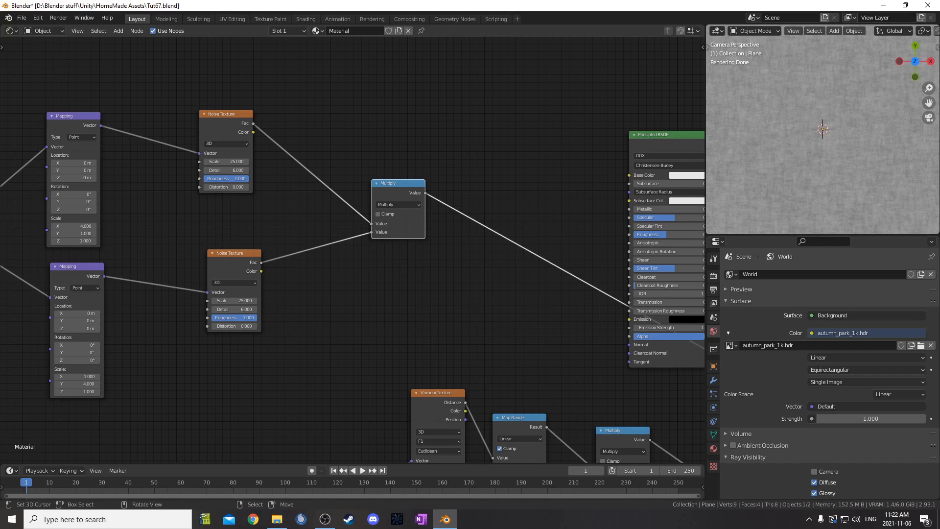
Insert a ColorRamp after the Multiply node and place a duplicate below it that keeps the same input connection
key("shift+a")
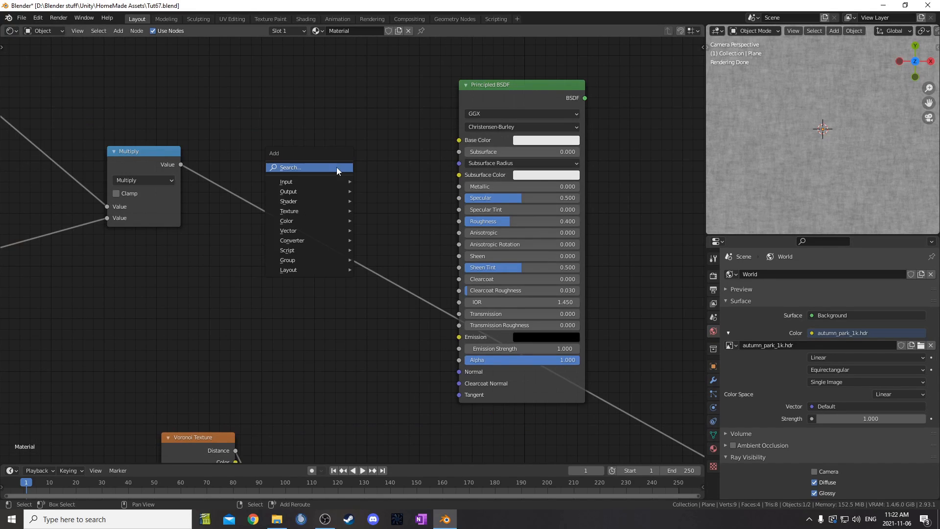
left_click(336, 168)
type("color")
key("Return")
left_click(301, 193)
left_click_drag(301, 193, 319, 70)
key("ctrl+shift+d")
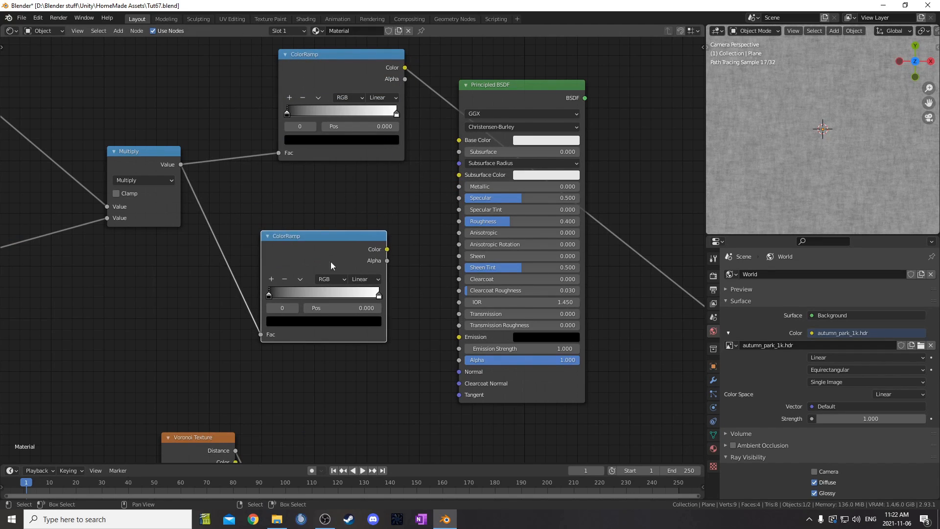
left_click(321, 261)
Move the Principled BSDF farther from the ramps and connect the upper ColorRamp's Color output to its Roughness input
middle_click_drag(510, 228, 437, 313)
scroll(437, 317, "down", 2)
left_click_drag(421, 199, 572, 77)
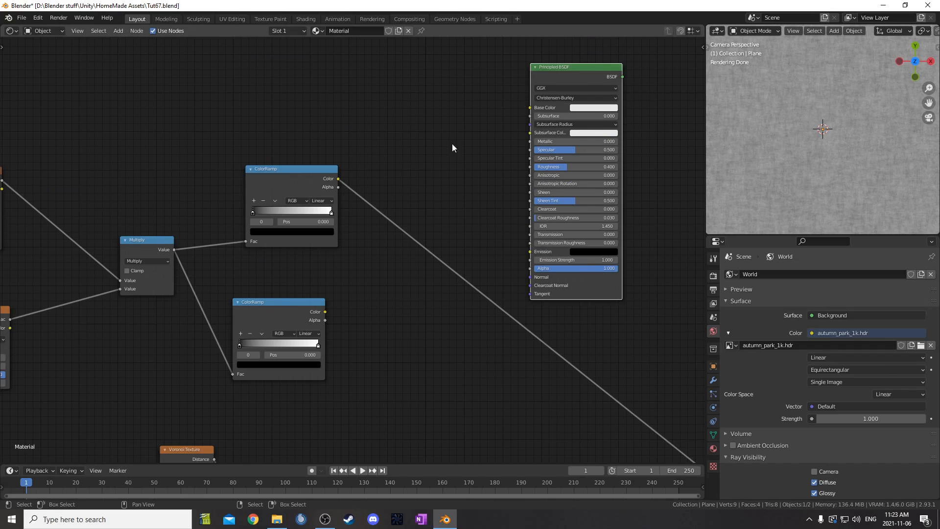
left_click_drag(339, 178, 530, 167)
Insert a Bump node with the lower ColorRamp feeding its Height, and connect its output to the Principled BSDF's Normal input
left_click(291, 303, "ctrl+shift")
key("shift+a")
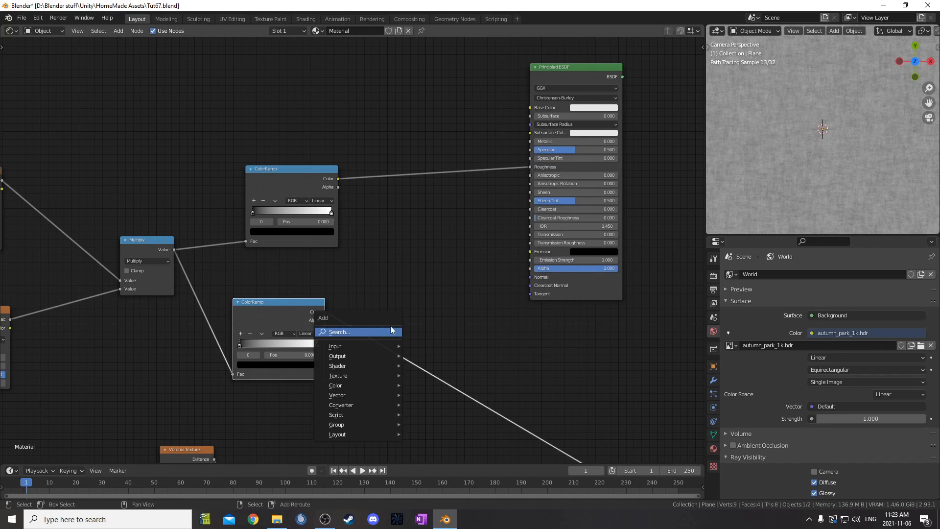
left_click(392, 329)
type("bump")
key("Return")
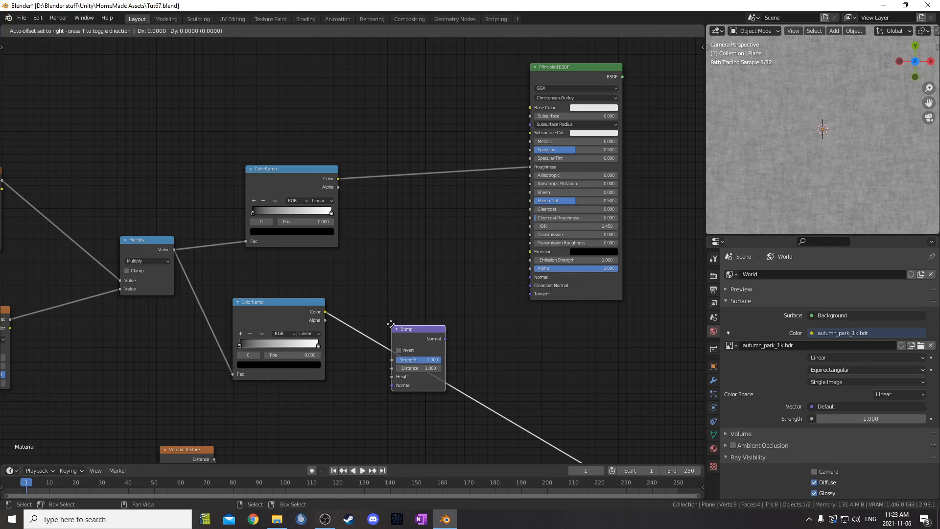
left_click(396, 311)
left_click_drag(396, 311, 431, 260)
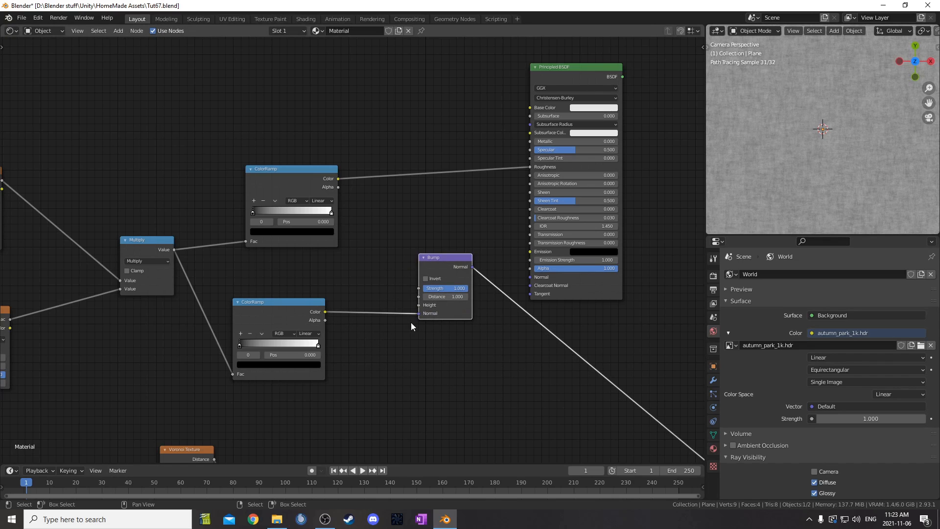
left_click_drag(419, 313, 530, 277)
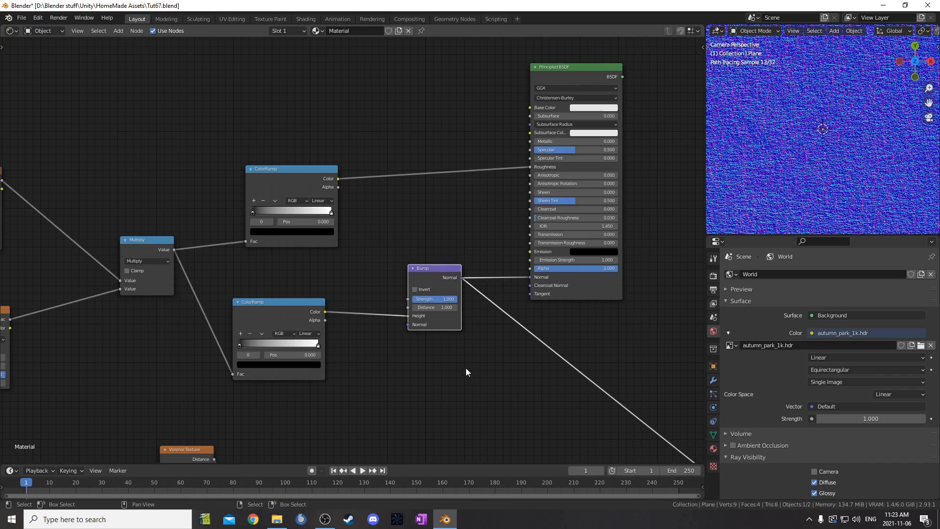
Set the Bump node's Strength to 0.2
scroll(431, 289, "up", 2)
left_click(432, 253)
type(".1")
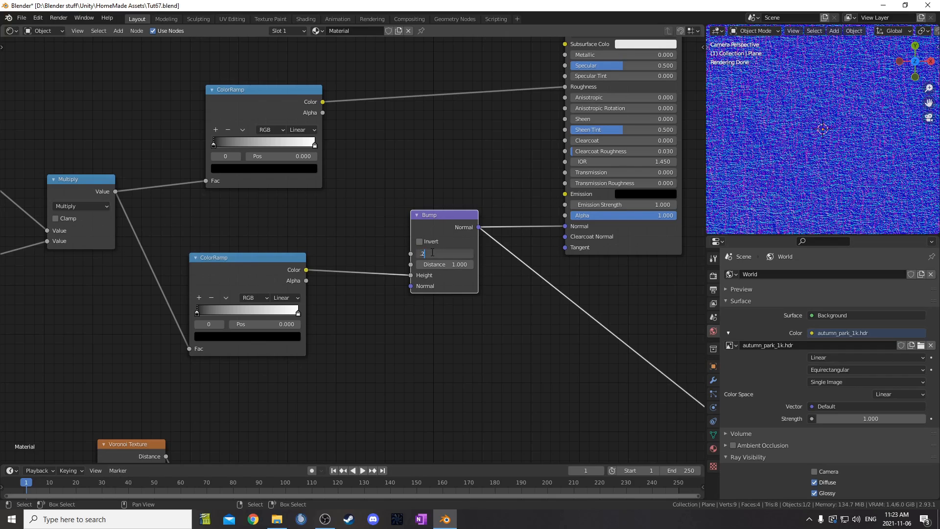
type(".2")
key("Return")
scroll(310, 261, "down", 2)
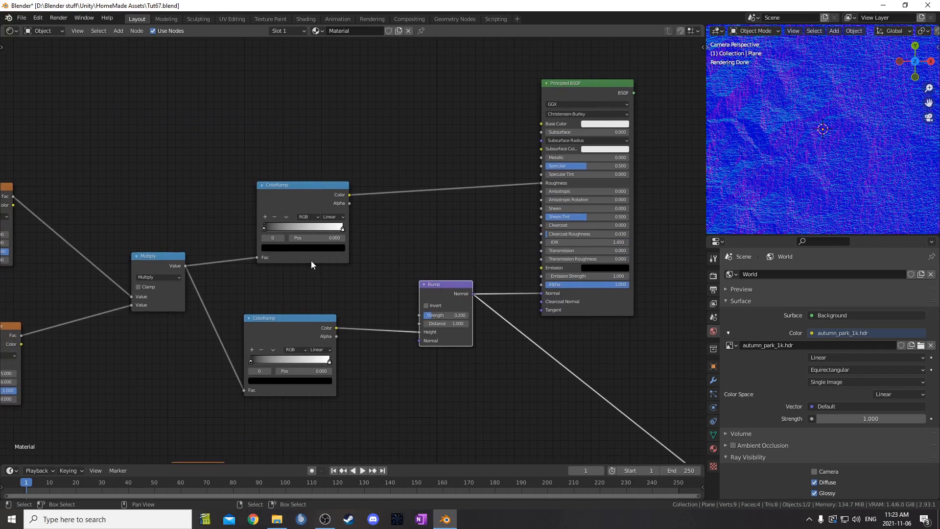
Set the black stop of the ColorRamp driving Roughness to hex 7F7F7F
scroll(310, 260, "up", 2)
left_click(229, 223)
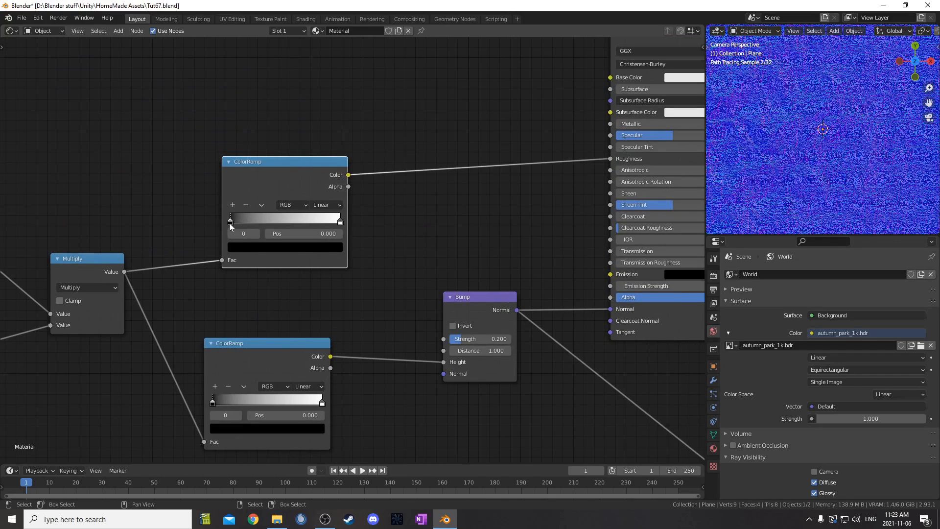
left_click(275, 244)
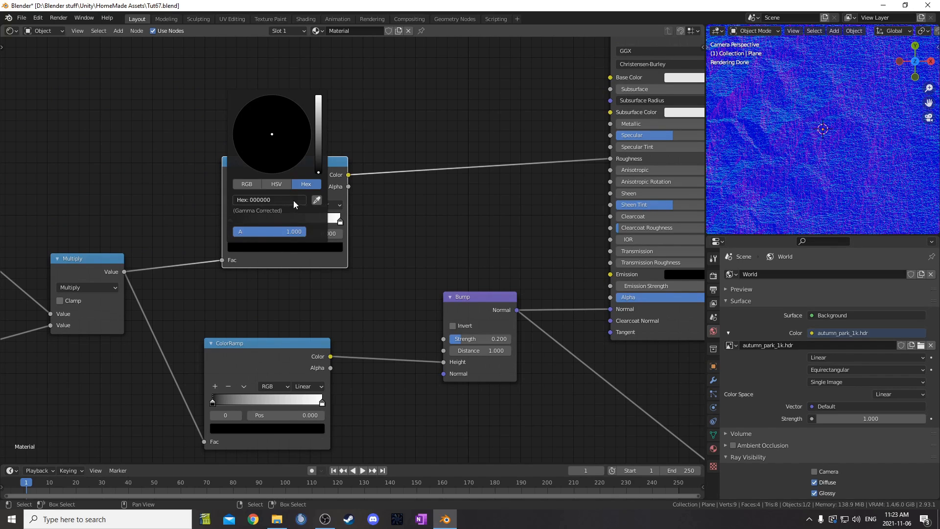
left_click(258, 200)
type("7")
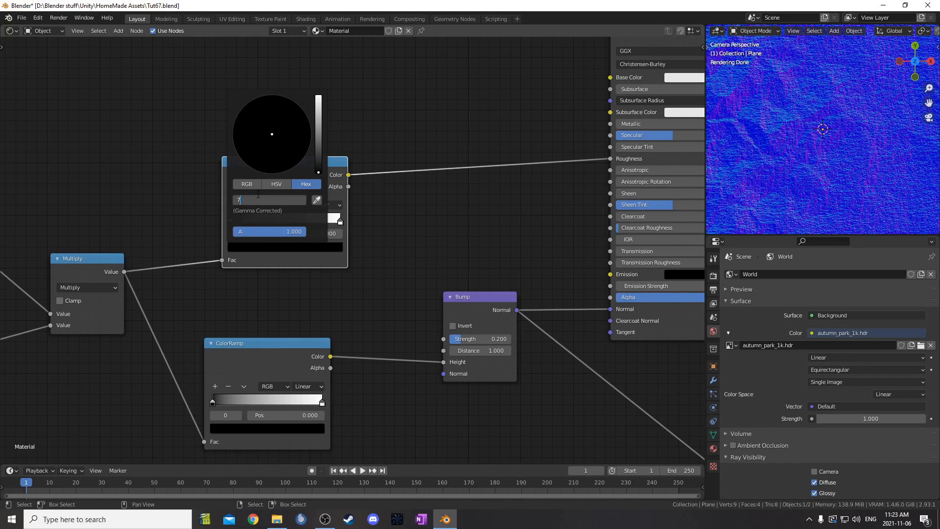
type("f7f7f")
key("Return")
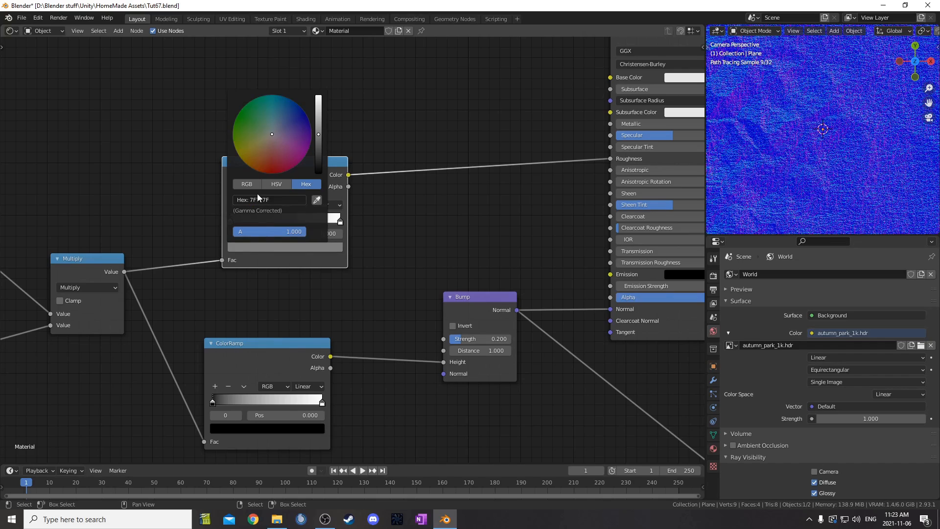
Connect the Principled BSDF to the material's surface output and inspect the rendered paper full screen
scroll(353, 240, "down", 4)
middle_click_drag(429, 235, 307, 246)
middle_click_drag(514, 271, 474, 226)
scroll(459, 237, "down", 4)
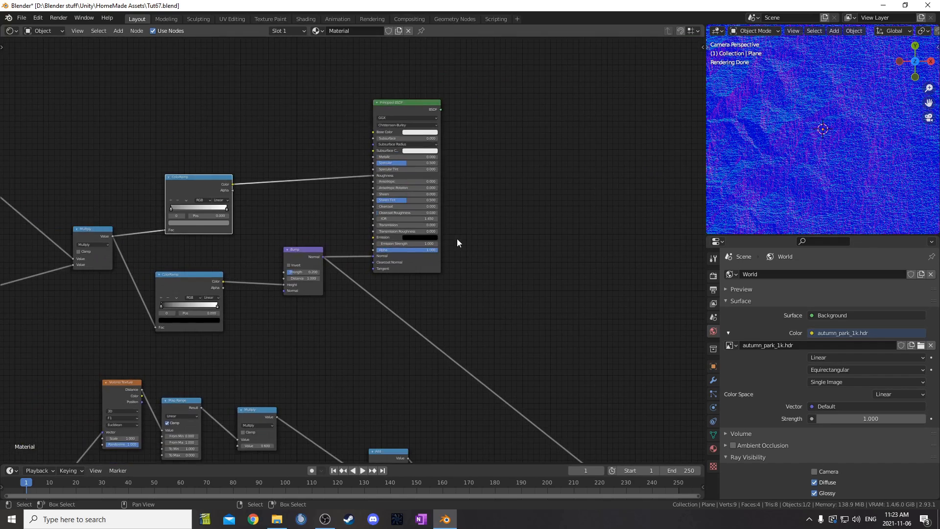
left_click(416, 103, "ctrl+shift")
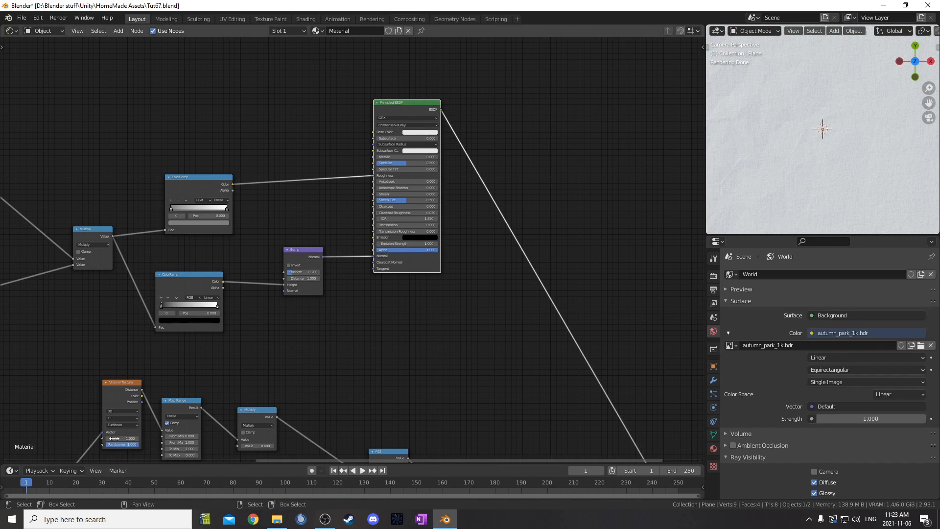
middle_click_drag(175, 402, 381, 383)
key("ctrl+alt+space")
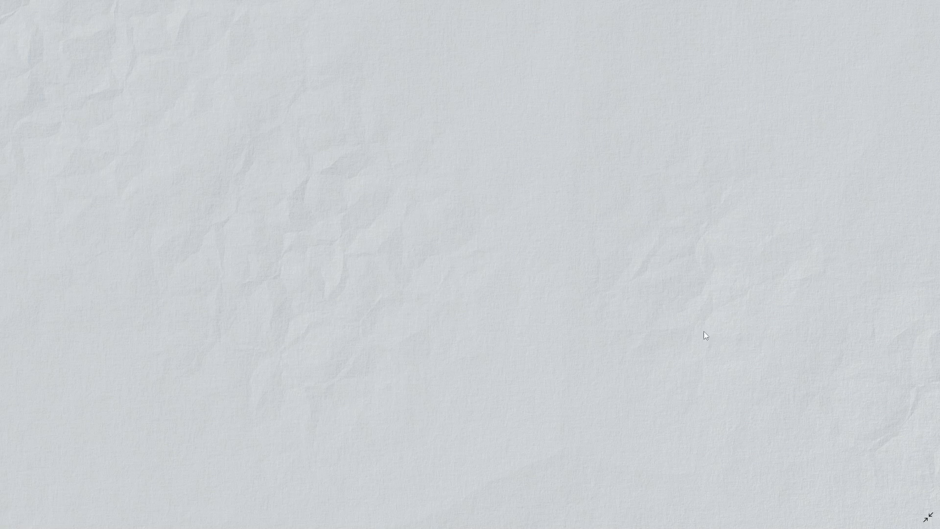
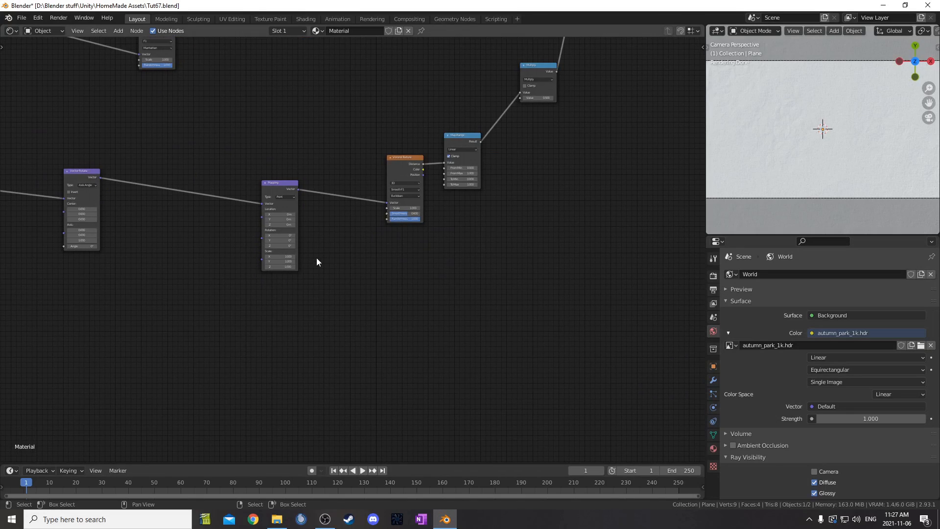
Set the Y scale to 4 on the Mapping node feeding the Smooth F1 Voronoi Texture
middle_click_drag(294, 254, 426, 242)
scroll(427, 242, "up", 4)
left_click_drag(169, 125, 169, 131)
left_click_drag(424, 140, 394, 131)
scroll(414, 230, "up", 4)
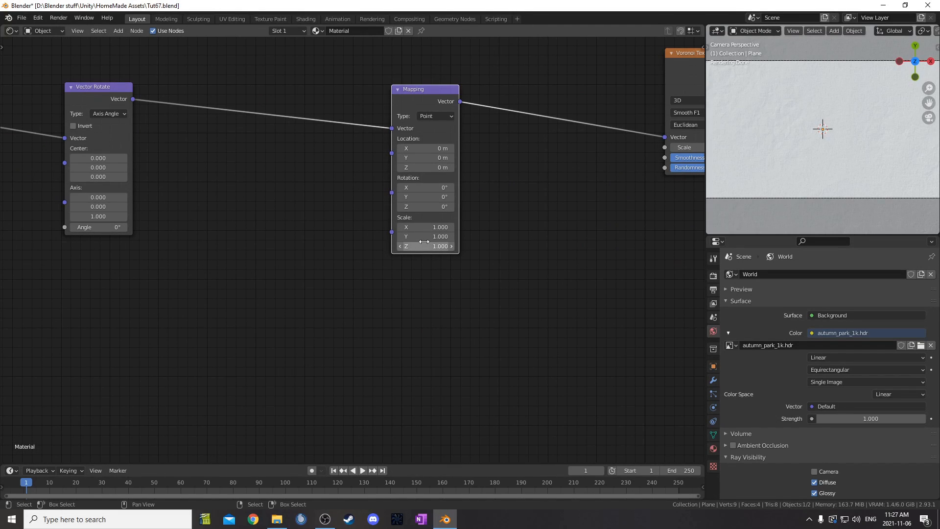
left_click(424, 237)
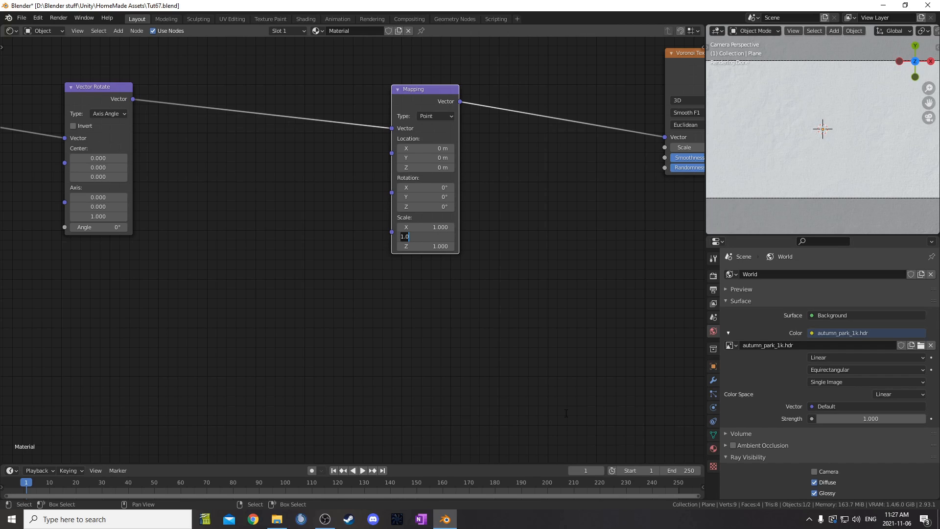
key("Return")
scroll(565, 413, "down", 2)
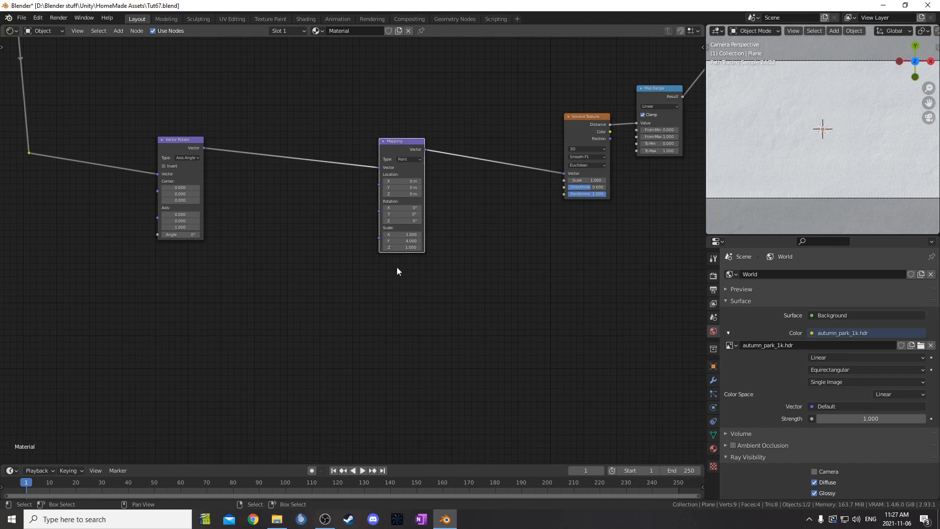
Preview the Smooth F1 Voronoi Texture's Distance output and set the Vector Rotate angle to 35°
left_click(594, 125, "ctrl+shift")
left_click_drag(593, 119, 562, 125)
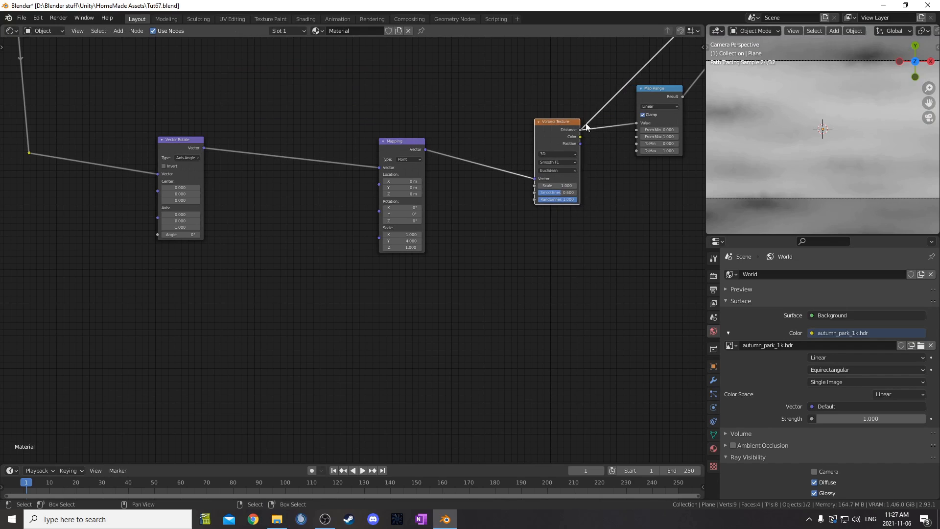
middle_click_drag(281, 228, 351, 241)
scroll(345, 242, "up", 4)
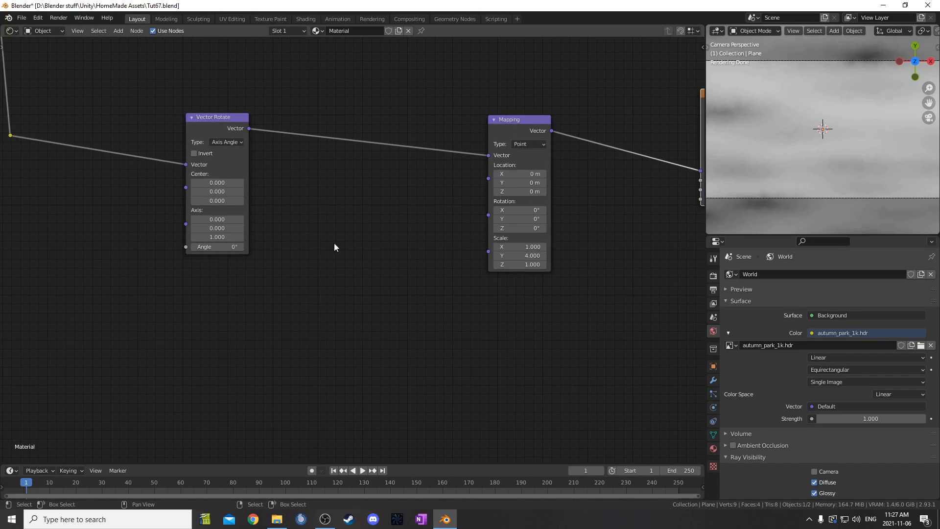
left_click_drag(217, 246, 271, 246)
left_click(207, 246)
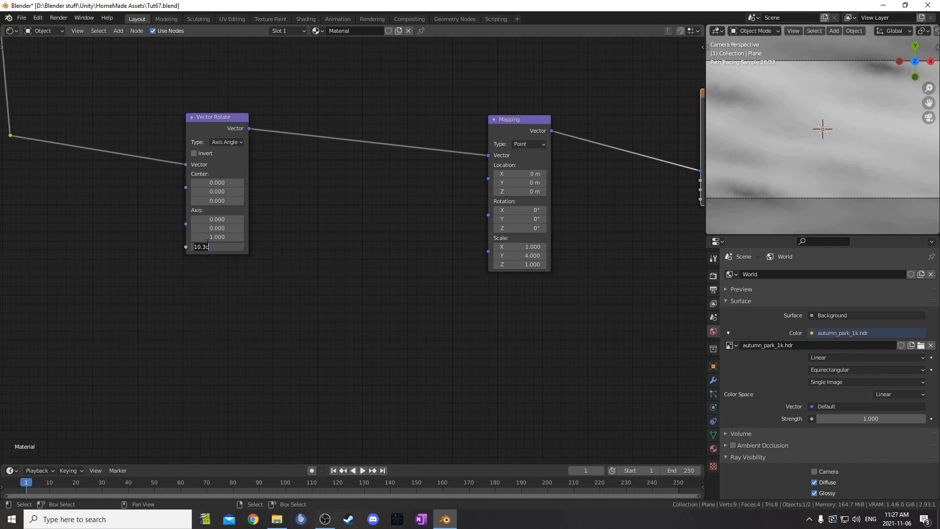
type("35")
key("Return")
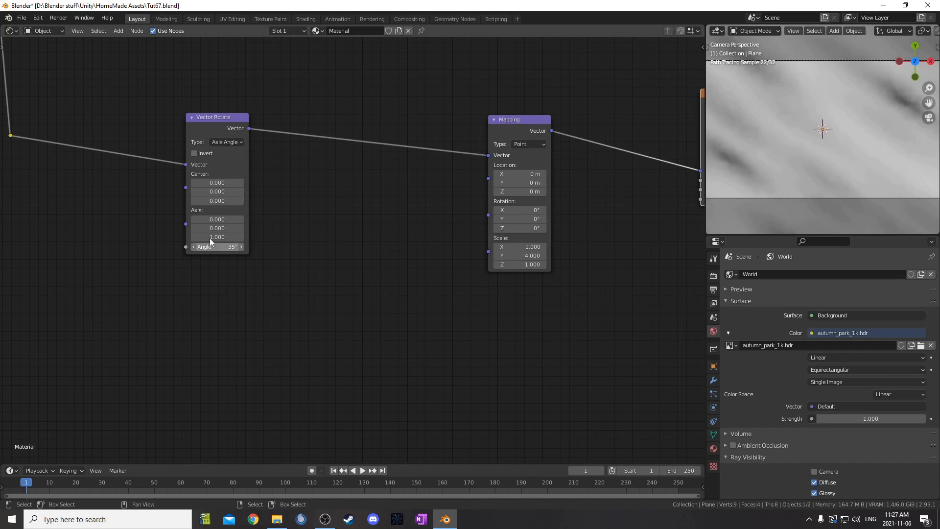
Preview the Displacement node, restore the Principled BSDF as the surface output and inspect the paper full screen
scroll(248, 224, "down", 14)
middle_click_drag(498, 201, 258, 333)
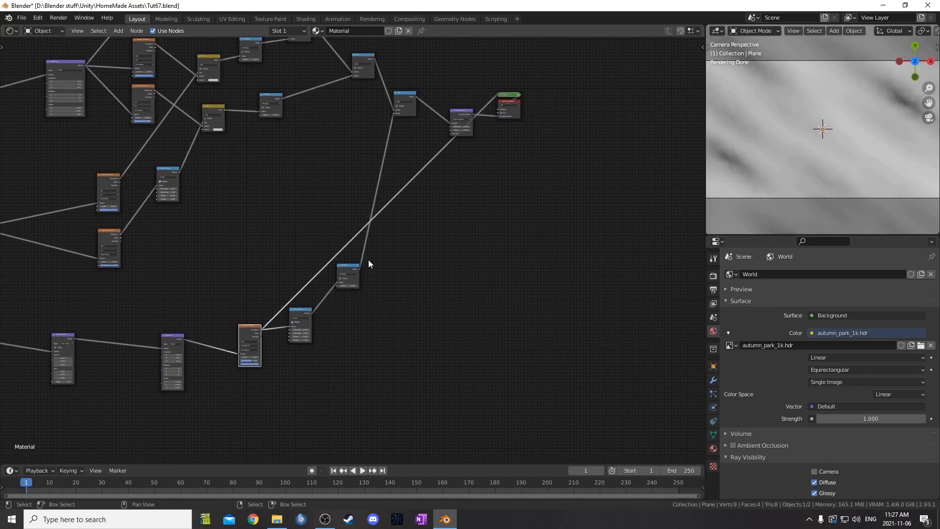
scroll(470, 117, "up", 3)
left_click(523, 76, "ctrl+shift")
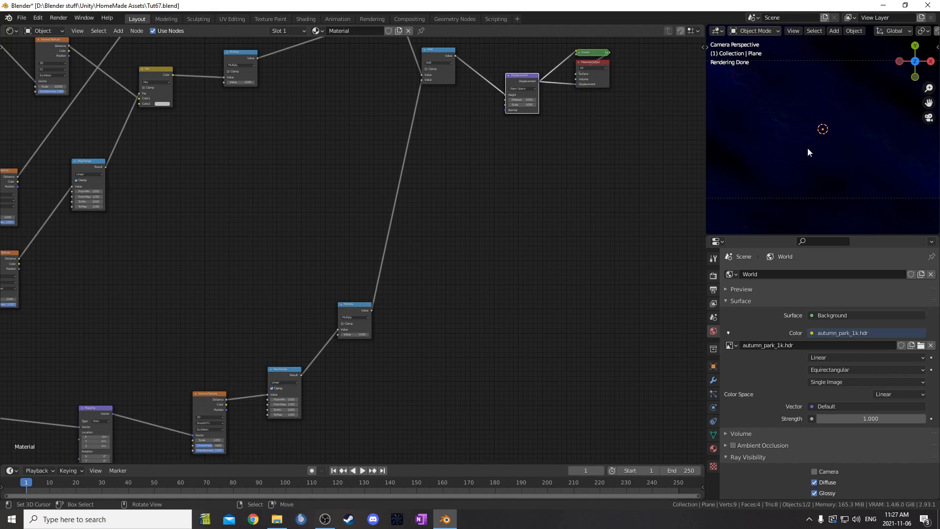
middle_click_drag(416, 127, 443, 409)
scroll(394, 279, "down", 5)
middle_click_drag(346, 149, 380, 242)
left_click(379, 240, "ctrl+shift")
scroll(398, 281, "up", 2)
middle_click_drag(343, 413, 429, 351)
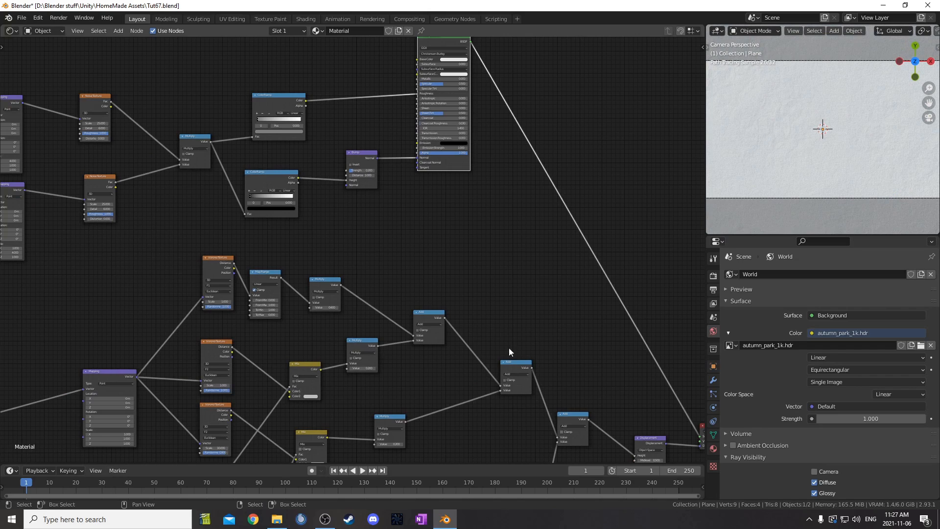
key("ctrl+alt+space")
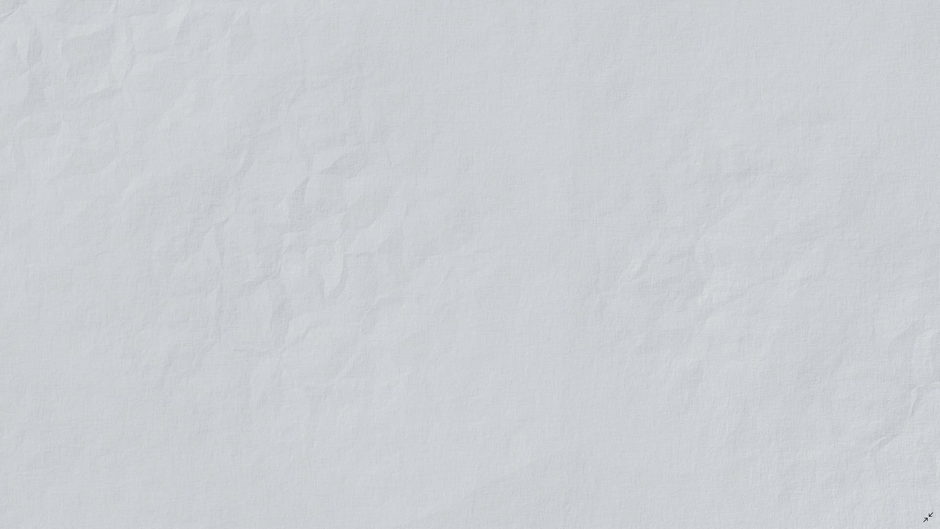
key("ctrl+alt+space")
Try to group all nodes between the Texture Coordinate and Material Output nodes
left_click_drag(171, 45, 568, 445)
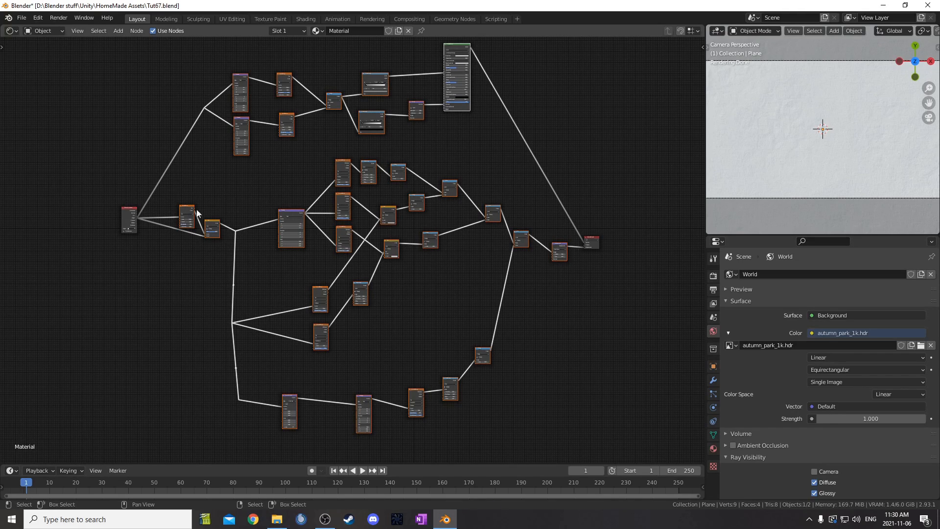
scroll(597, 227, "up", 3)
middle_click_drag(661, 233, 506, 200)
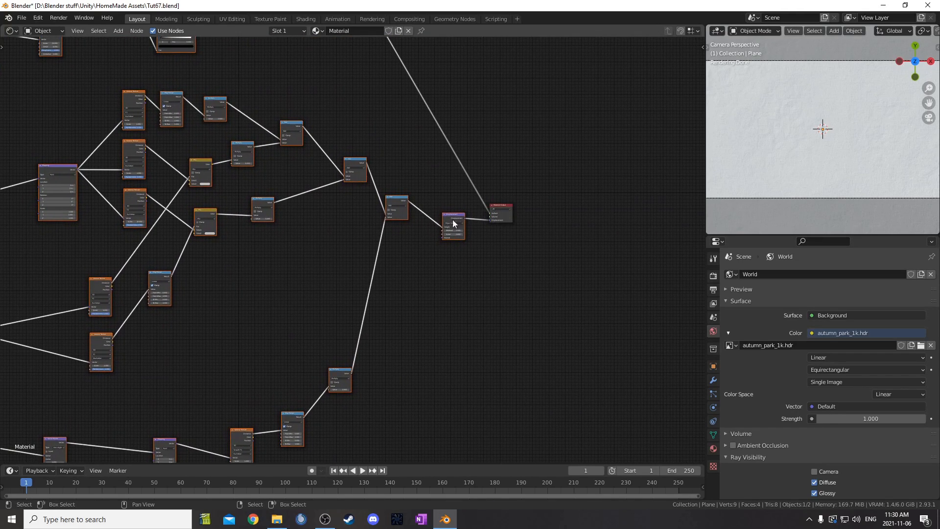
scroll(309, 287, "down", 3)
key("Home")
key("ctrl+g")
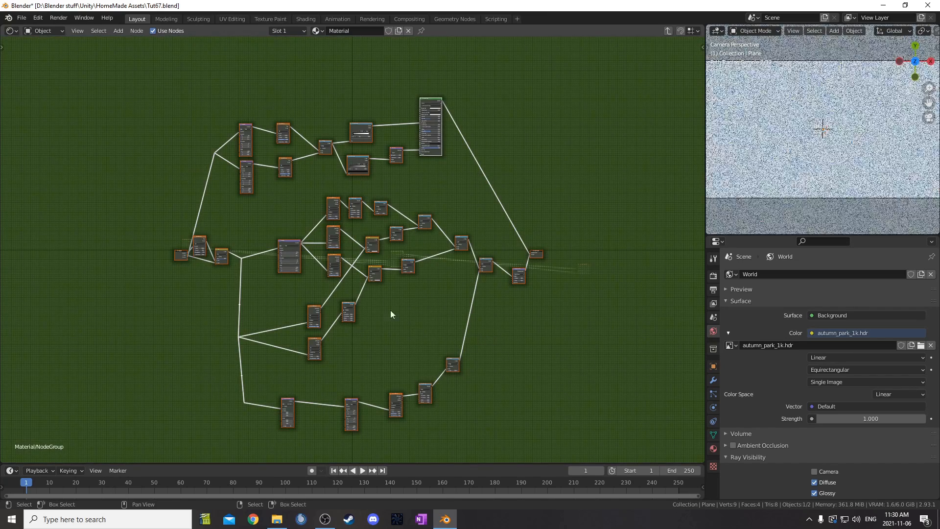
Leave the group and move the Texture Coordinate and Material Output nodes close to the group node
key("Tab")
left_click_drag(125, 219, 227, 348)
key("g")
left_click(440, 365)
middle_click_drag(533, 332, 441, 358)
scroll(461, 342, "up", 4)
left_click_drag(575, 229, 644, 347)
key("g")
left_click(373, 358)
scroll(348, 378, "up", 4)
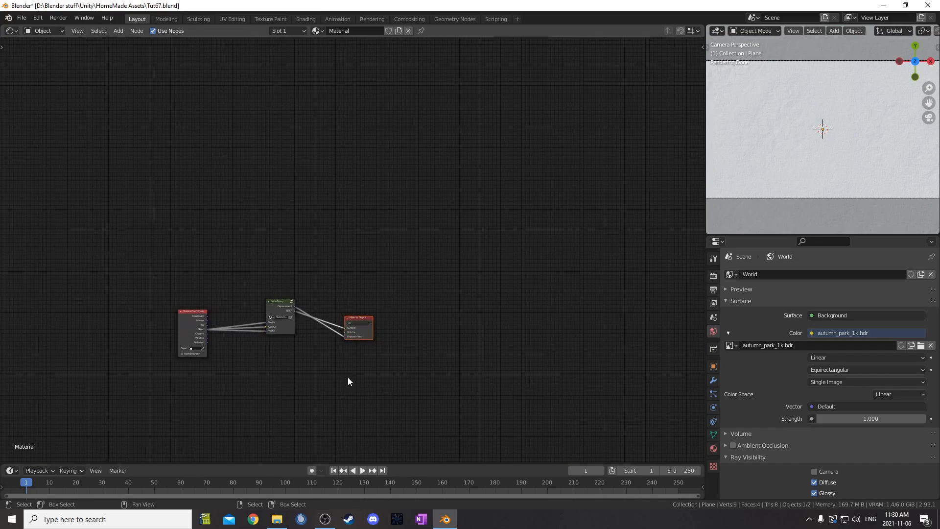
middle_click_drag(348, 378, 393, 271)
scroll(393, 271, "up", 5)
Undo the node moves and the grouping
key("ctrl+z")
key("ctrl+z")
key("ctrl+z")
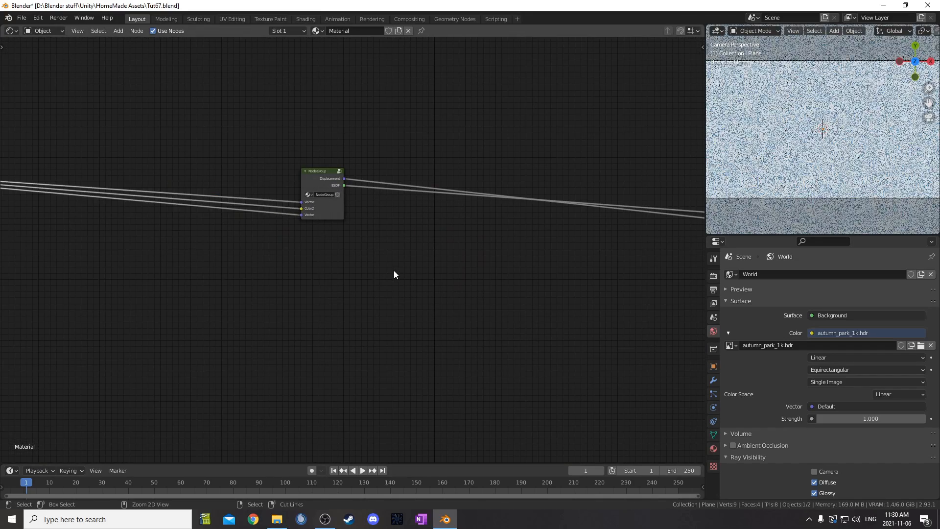
key("ctrl+z")
Merge the Texture Coordinate's outgoing links through one reroute and group every node between Texture Coordinate and Material Output
key("Home")
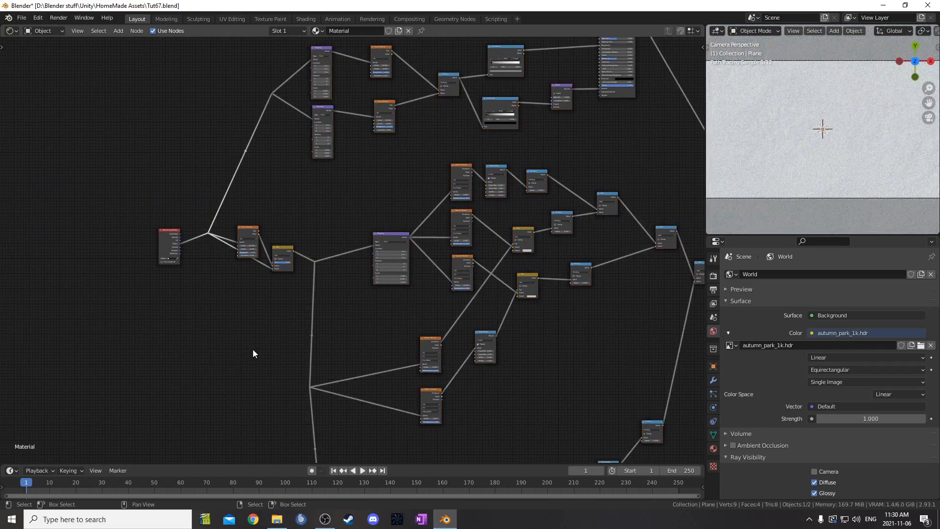
scroll(254, 349, "down", 3)
left_click_drag(270, 100, 583, 439)
scroll(315, 262, "up", 3)
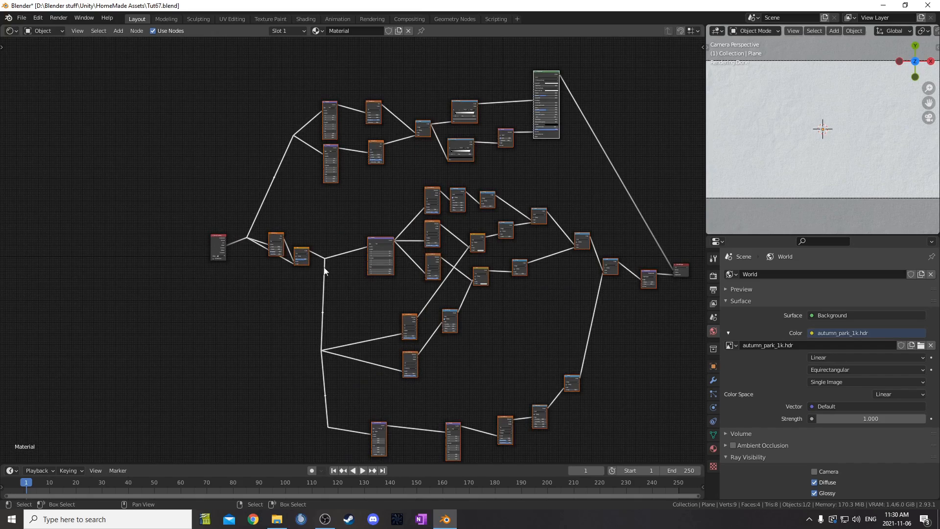
key("ctrl+g")
key("Tab")
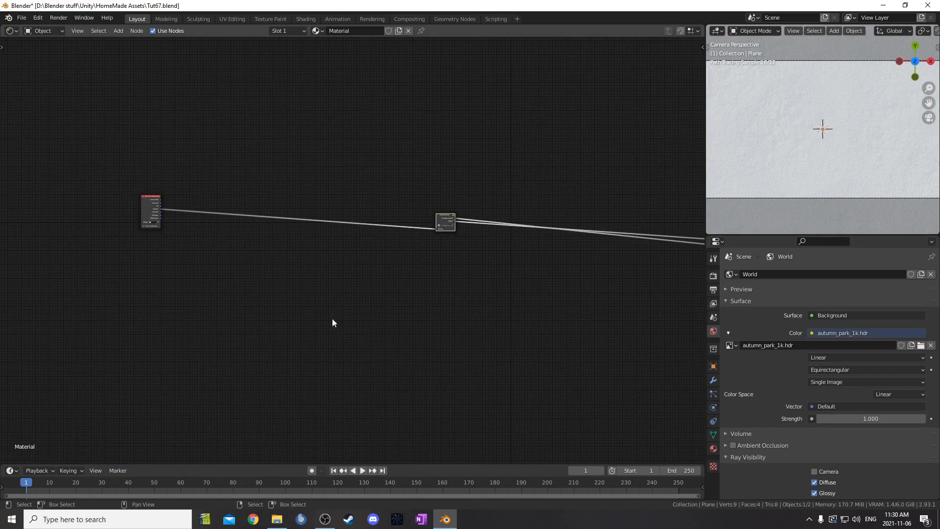
Place the Texture Coordinate node just before the new group node and bring the Material Output close behind it
scroll(146, 212, "up", 2)
left_click_drag(76, 192, 418, 212)
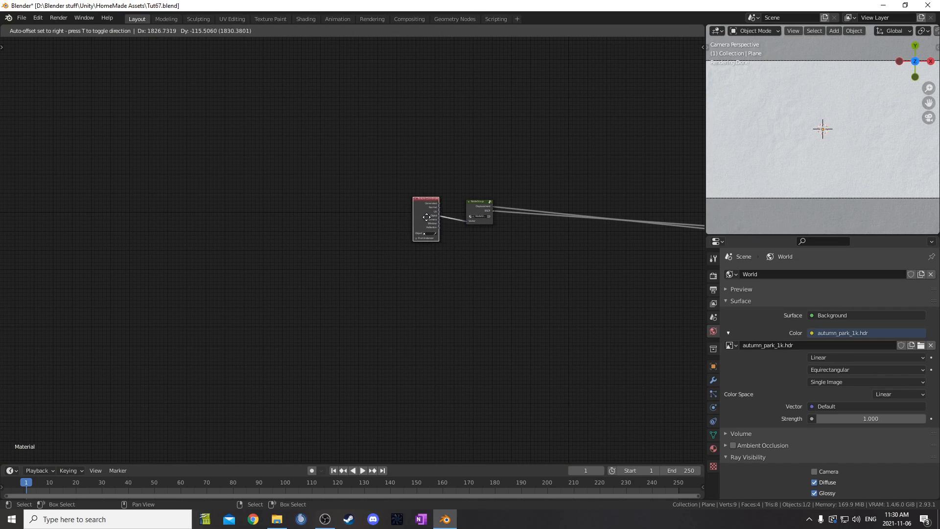
scroll(527, 286, "up", 2)
scroll(527, 286, "down", 4)
left_click_drag(575, 231, 668, 335)
key("g")
left_click(434, 308)
scroll(387, 286, "up", 3)
Reorder the group's outputs so BSDF comes above Displacement, and move the Material Output node closer to the group
left_click(381, 227)
key("Tab")
key("n")
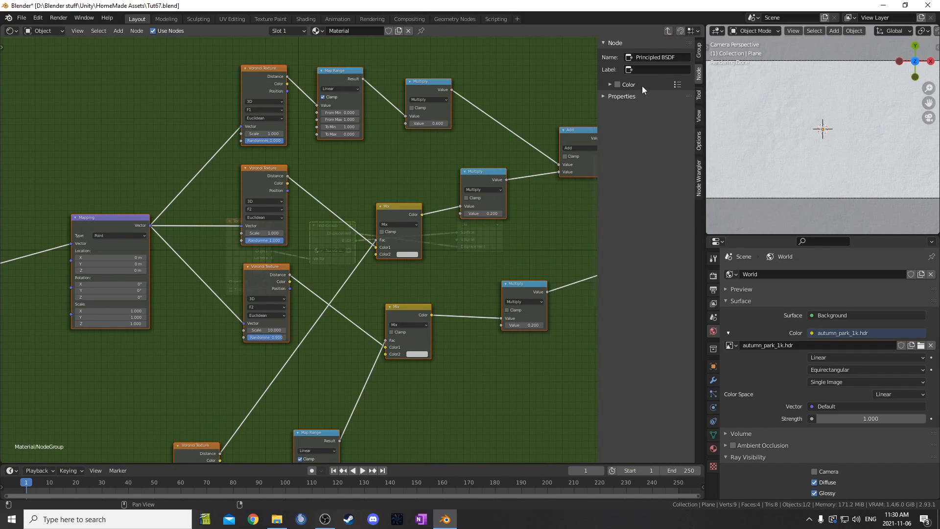
left_click(699, 50)
left_click(627, 137)
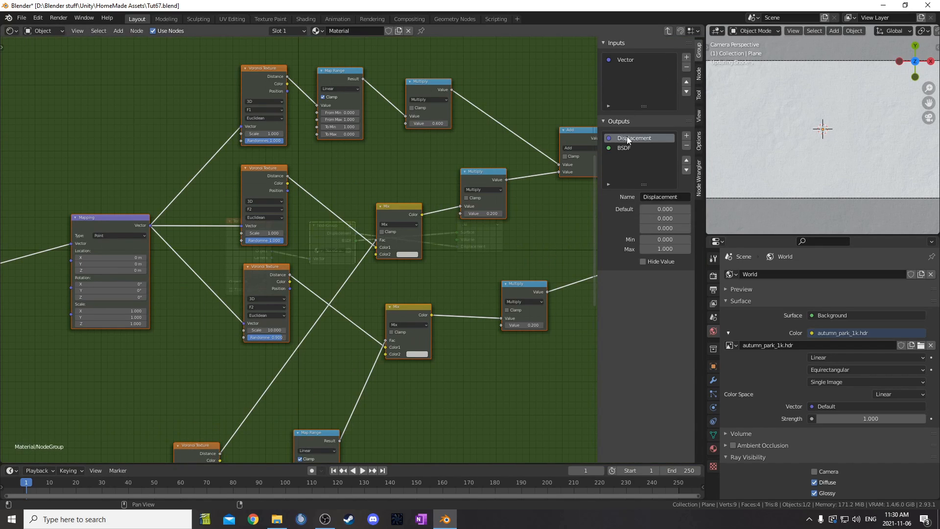
left_click(686, 169)
key("n")
key("Tab")
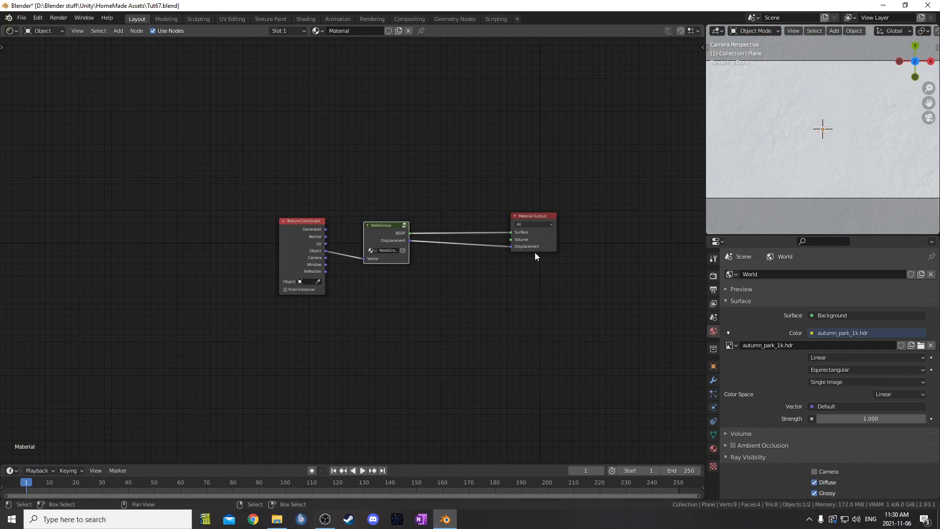
left_click_drag(588, 208, 537, 219)
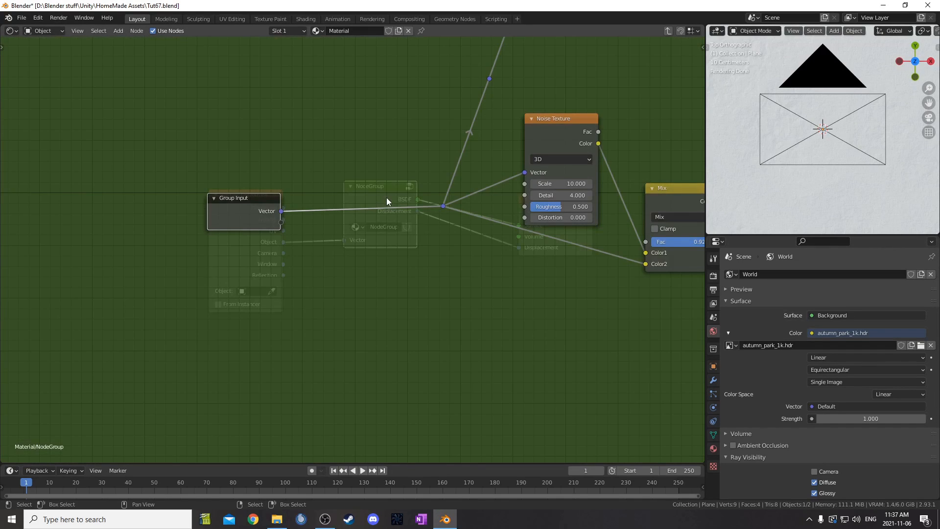
Inside the group, add a second reroute after the Group Input that feeds only the Noise Texture and Mix nodes
scroll(387, 197, "down", 3)
middle_click_drag(420, 248, 386, 284)
scroll(386, 284, "up", 2)
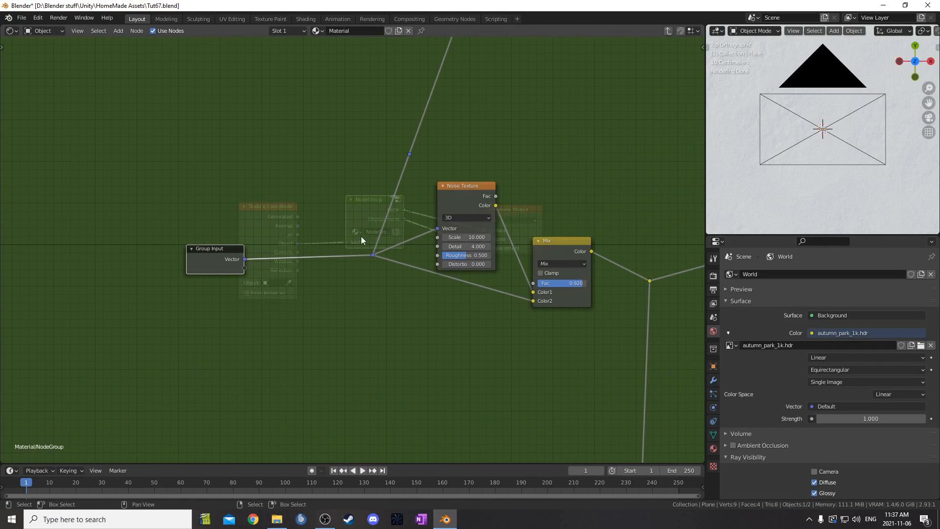
key("shift+d")
left_click(369, 252)
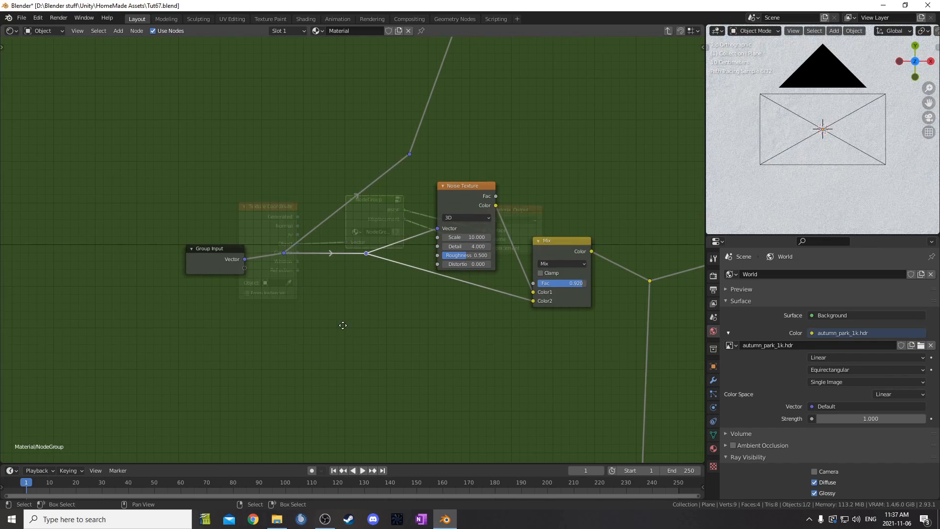
Insert a Vector Math node set to Scale between the two reroutes after the Group Input
middle_click_drag(343, 326, 452, 327)
key("shift+a")
left_click(452, 326)
type("math")
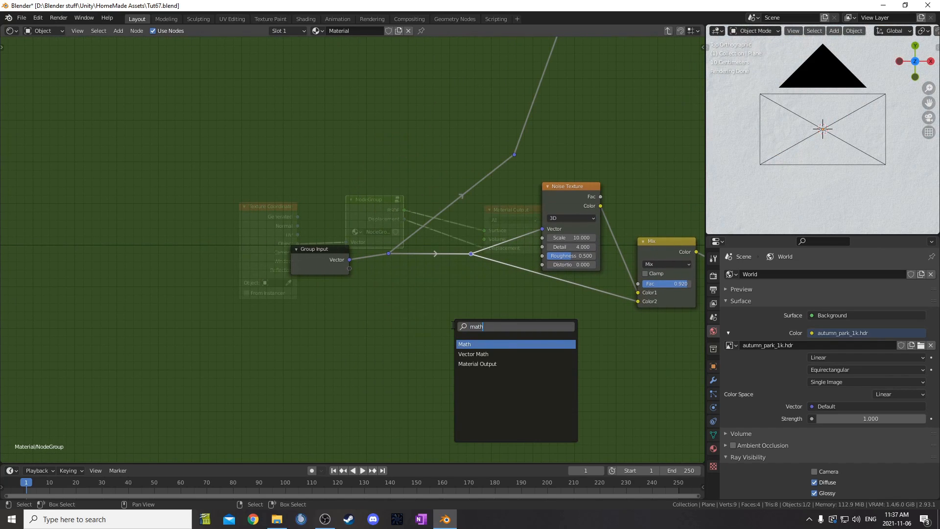
key("Down")
key("Return")
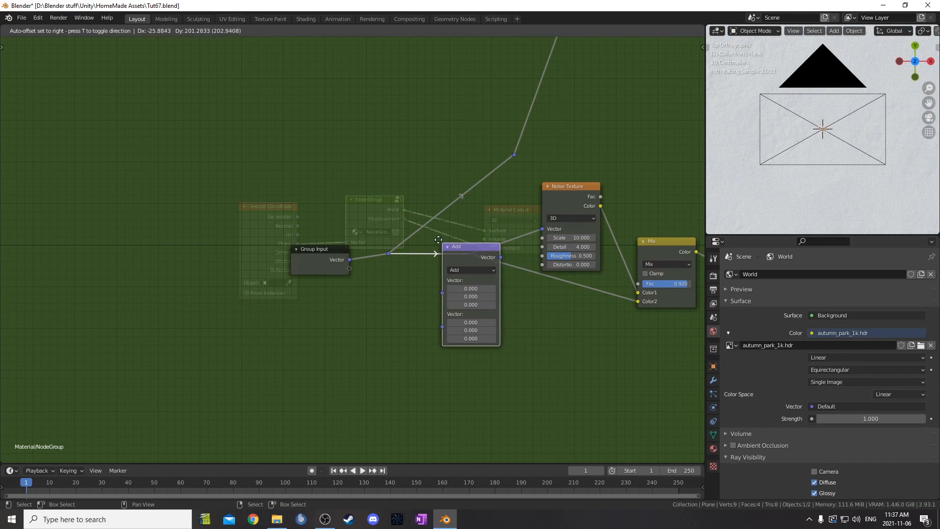
left_click(438, 239)
left_click(480, 268)
left_click(468, 286)
left_click(474, 269)
left_click(469, 394)
Expose the Vector Math node's Scale value as a new group input, tidy the node's placement and leave the group
left_click_drag(348, 269, 440, 287)
scroll(465, 307, "down", 3)
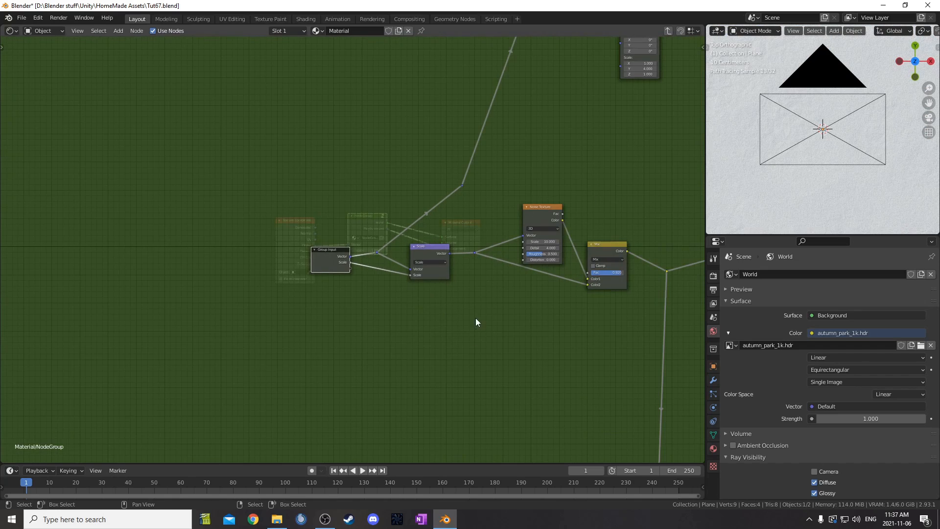
left_click_drag(370, 289, 391, 281)
scroll(416, 176, "down", 5)
middle_click_drag(247, 402, 241, 296)
middle_click_drag(612, 272, 531, 241)
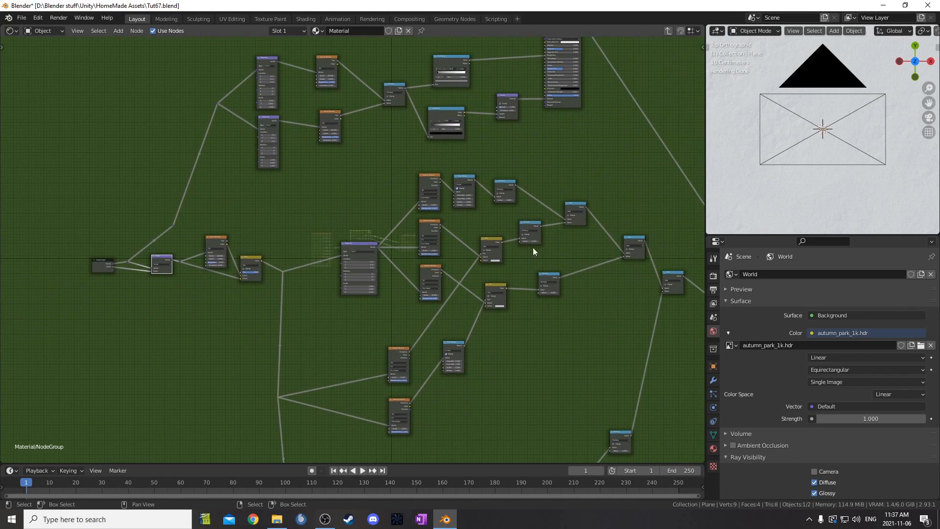
scroll(134, 258, "up", 3)
middle_click_drag(146, 243, 287, 268)
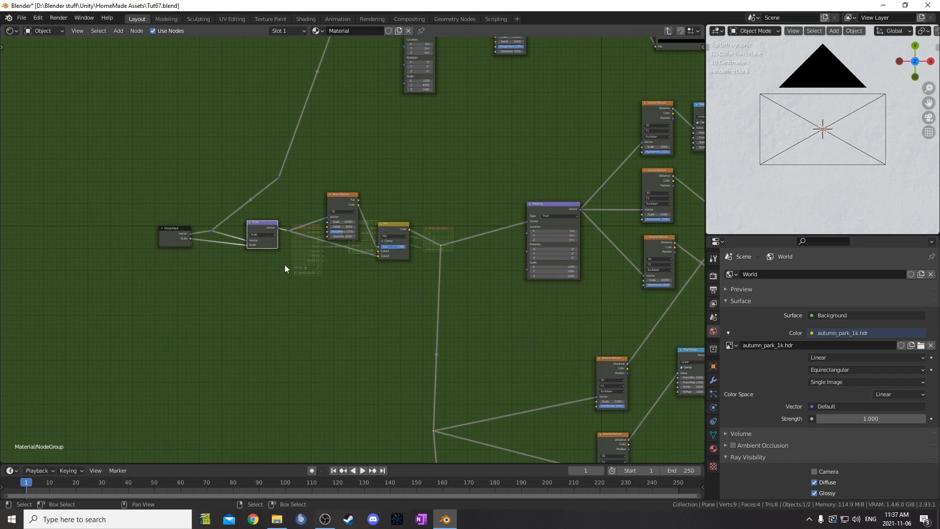
key("Tab")
Try a different Scale value on the node group and undo the change
scroll(268, 230, "up", 4)
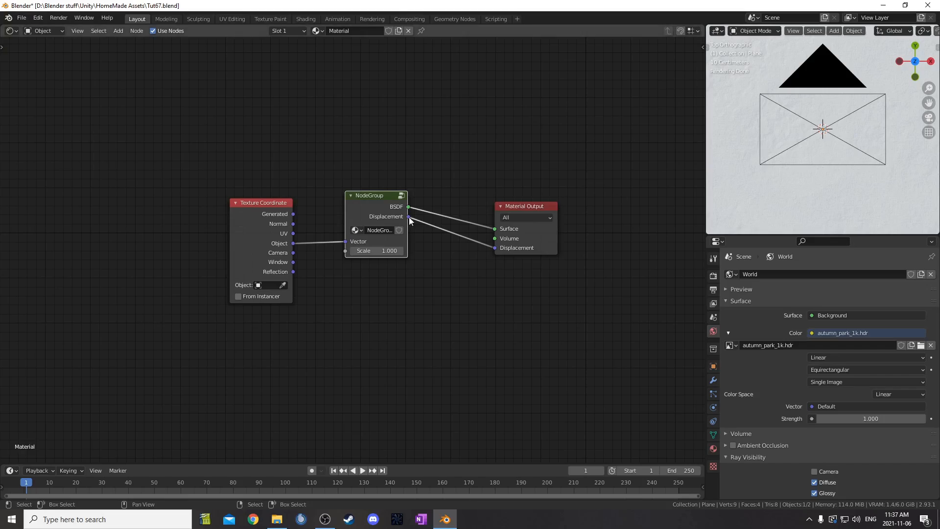
left_click_drag(375, 250, 642, 250)
key("ctrl+z")
middle_click_drag(416, 276, 400, 284)
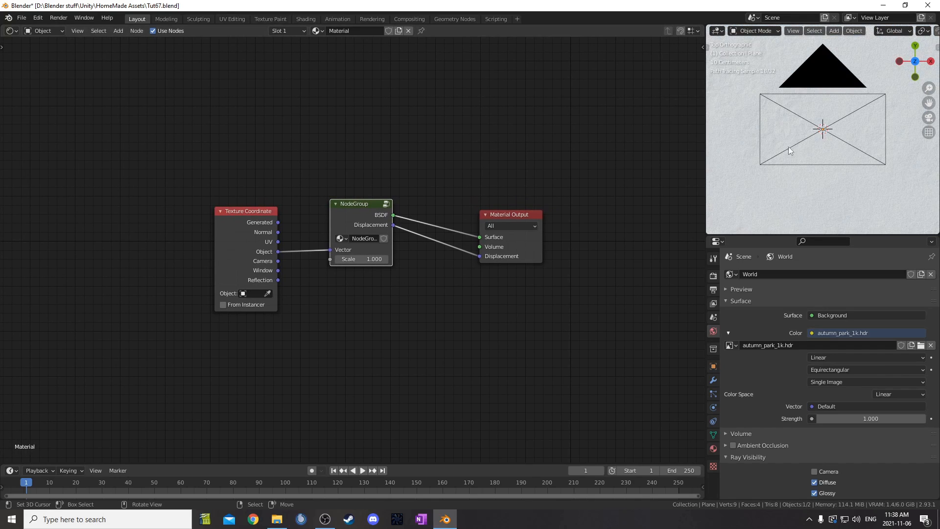
middle_click_drag(225, 223, 216, 263)
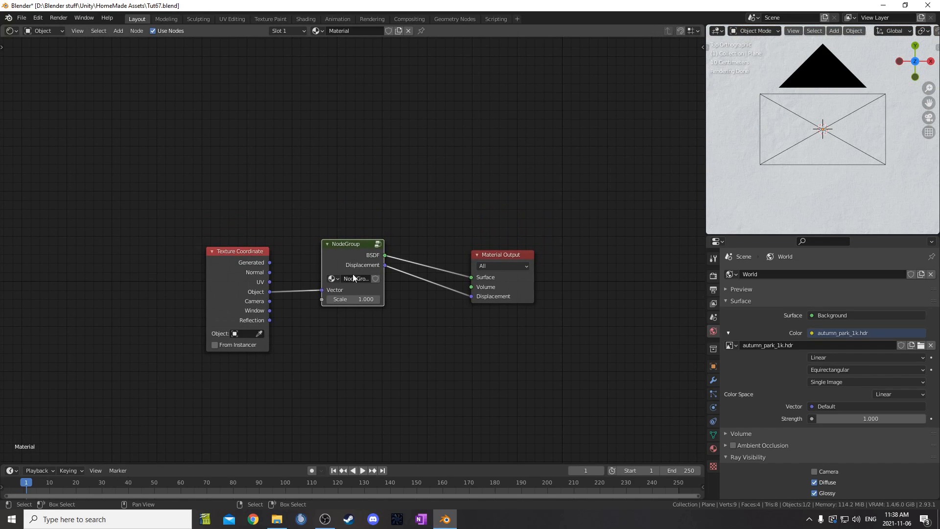
Inside the group, expose the Principled BSDF's Base Color as a group input and return to the main material
key("Tab")
scroll(451, 285, "down", 5)
scroll(244, 297, "down", 3)
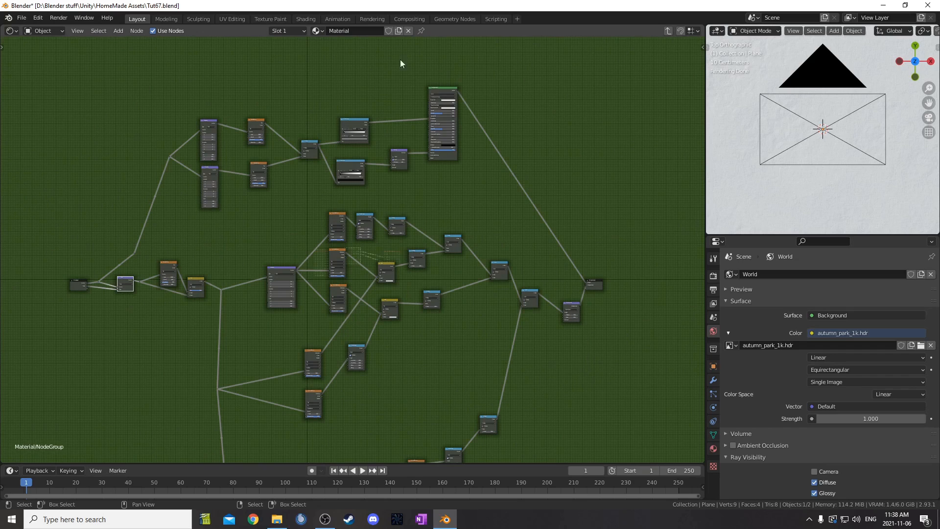
scroll(428, 100, "up", 3)
middle_click_drag(455, 79, 527, 99)
left_click_drag(520, 83, 89, 321)
scroll(74, 339, "up", 3)
key("Tab")
Try an orange Base Color on the node group and undo the colour change
middle_click_drag(148, 322, 220, 275)
scroll(413, 220, "up", 9)
middle_click_drag(517, 200, 343, 304)
scroll(345, 307, "up", 2)
left_click(339, 304)
left_click_drag(429, 170, 420, 195)
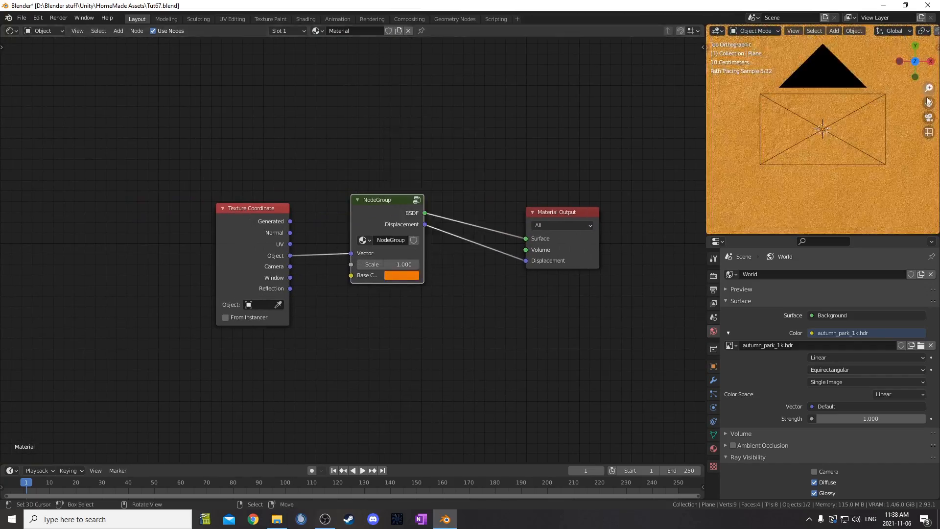
key("ctrl+z")
scroll(389, 249, "down", 2)
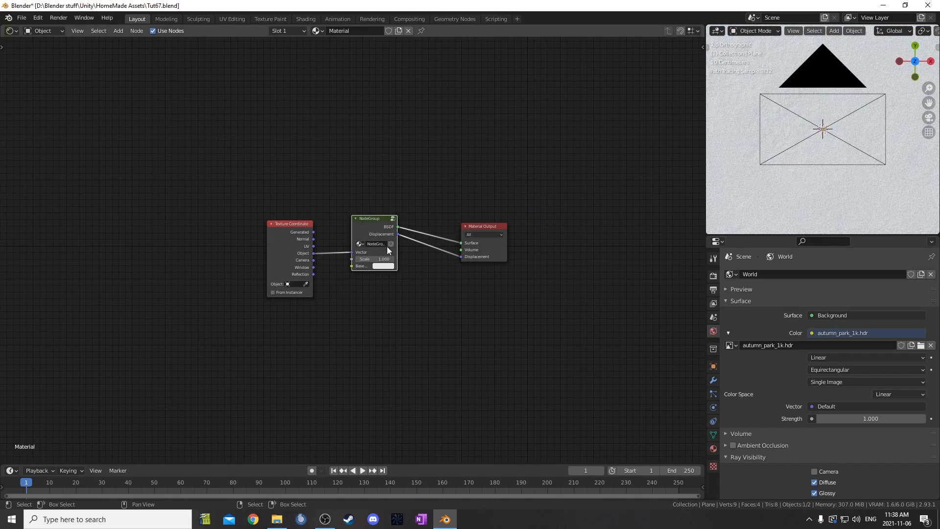
Inside the group, expose the value inputs of the three upper Multiply nodes in the Voronoi branches as separate group inputs
key("Tab")
scroll(490, 342, "up", 3)
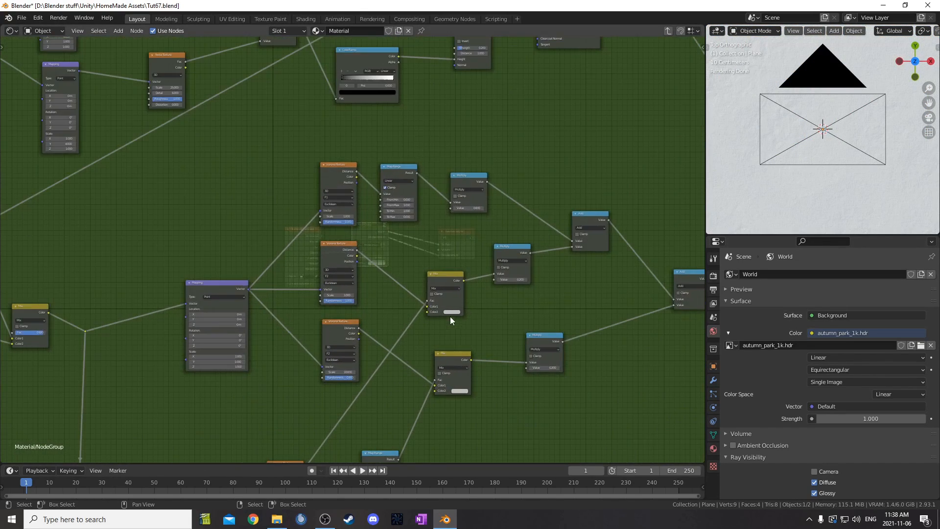
middle_click_drag(459, 338, 517, 214)
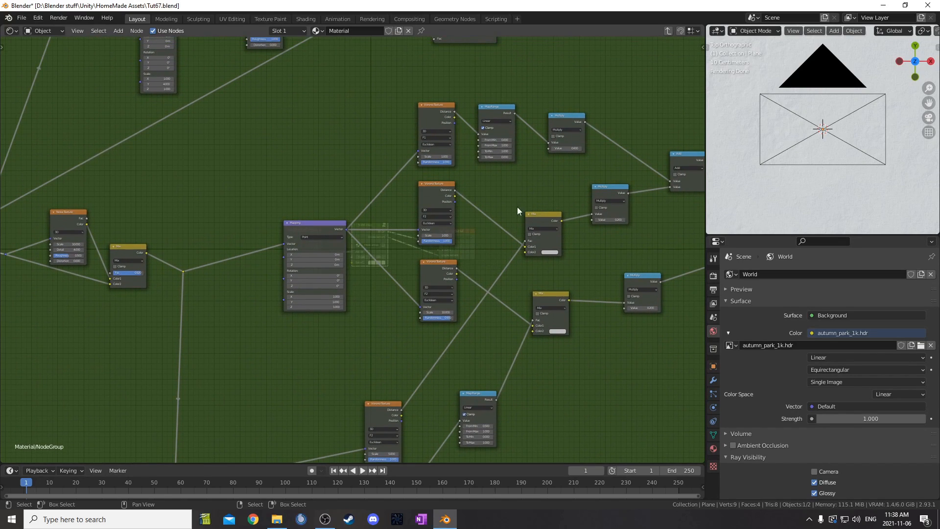
left_click_drag(574, 120, 580, 129)
scroll(427, 251, "down", 1)
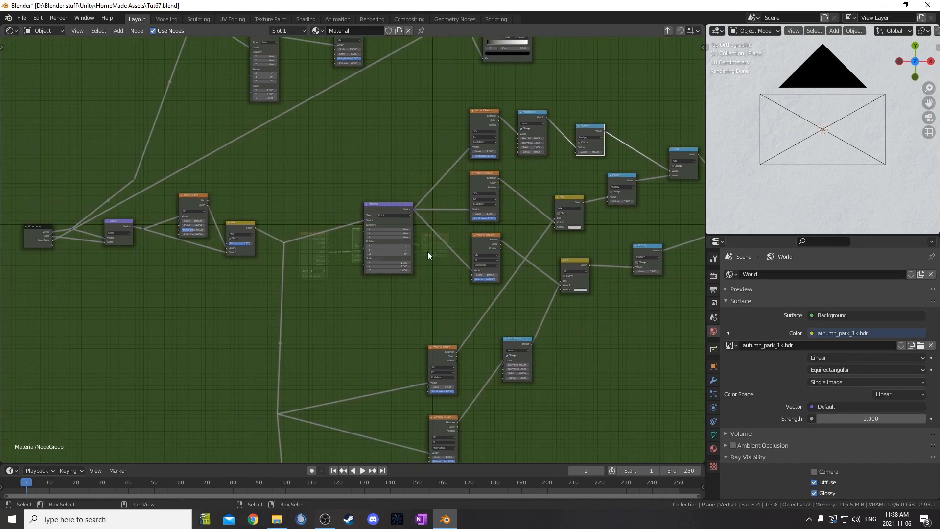
left_click_drag(53, 244, 577, 152)
left_click_drag(52, 249, 471, 214)
left_click_drag(51, 254, 634, 271)
Move the lowest branch's Multiply node slightly up and expose its value as another group input
scroll(596, 296, "down", 2)
middle_click_drag(596, 299, 582, 253)
left_click_drag(618, 365, 608, 321)
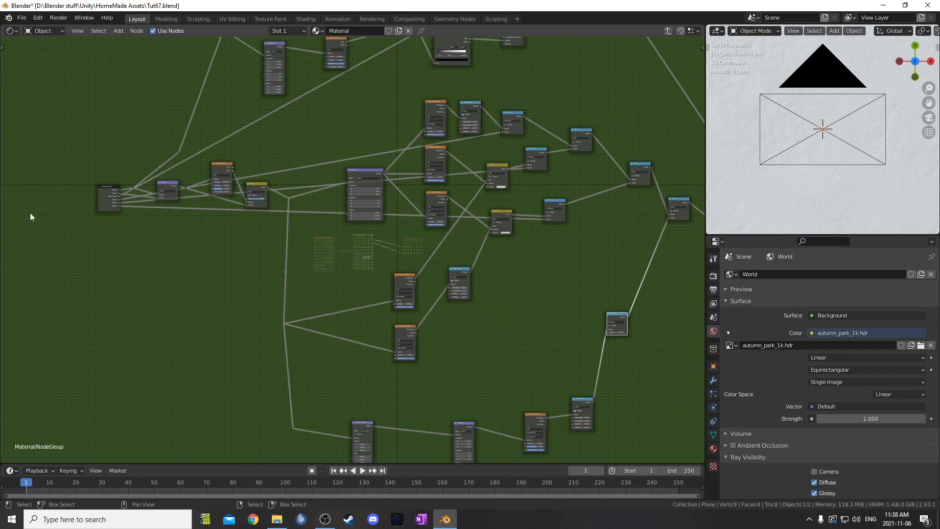
left_click_drag(119, 207, 357, 276)
left_click_drag(119, 208, 609, 334)
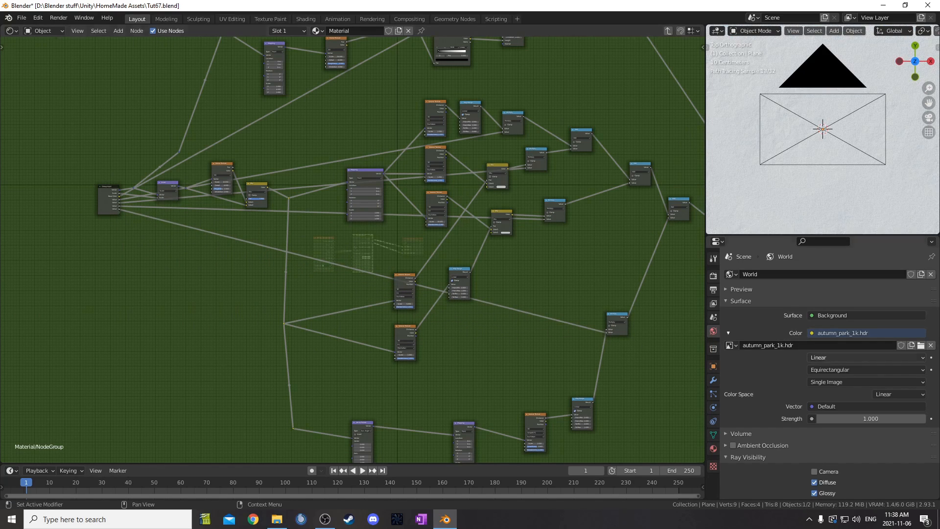
Rename the first two Value group inputs to LargeFoldsInf and LargeCreaseInf
scroll(620, 220, "up", 4)
key("n")
double_click(625, 89)
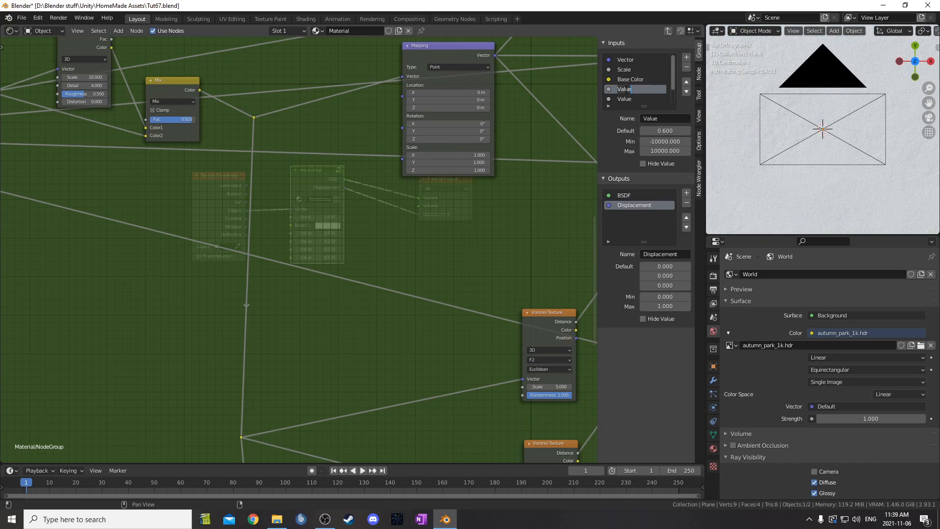
type("LargeFoldsInf")
key("Return")
double_click(625, 99)
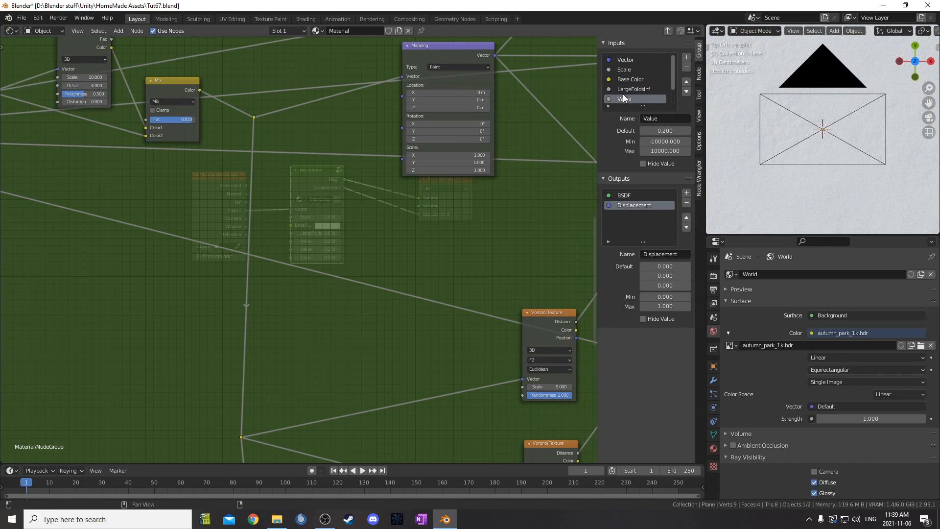
type("LargeCreaseInf")
key("Return")
Rename the remaining two Value group inputs to SmallCreaseInf and AngledCreaseInf, and leave the group
scroll(629, 99, "down", 1)
left_click(625, 98)
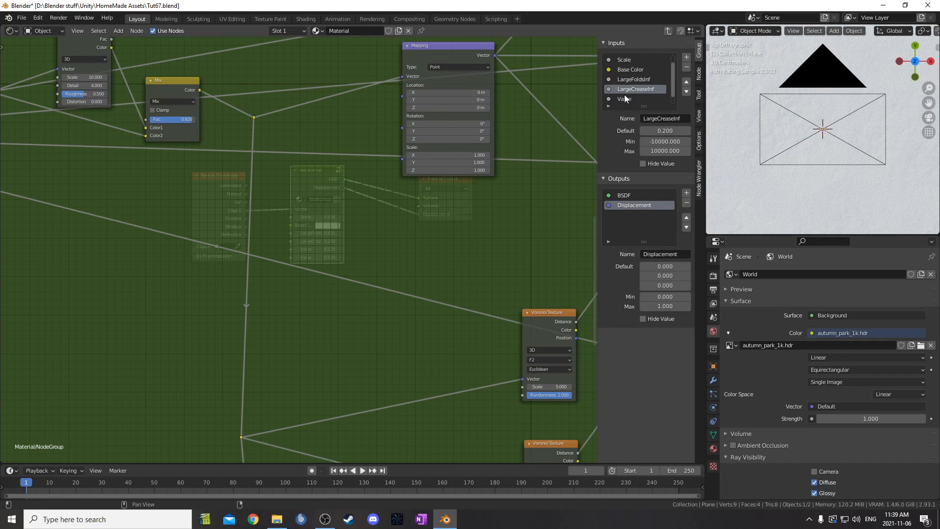
double_click(625, 98)
type("Smal")
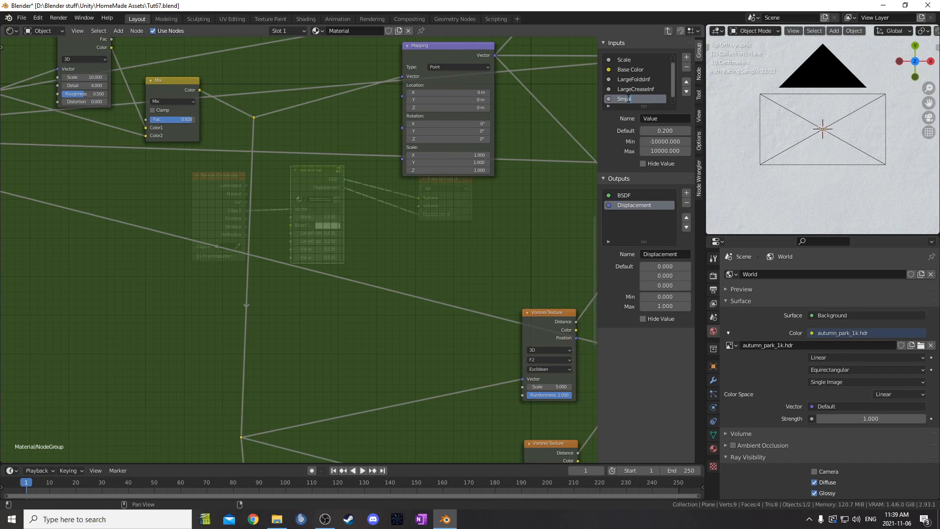
type("lCreaseInf")
key("Return")
scroll(632, 96, "down", 1)
left_click(631, 100)
type("Inf")
key("Return")
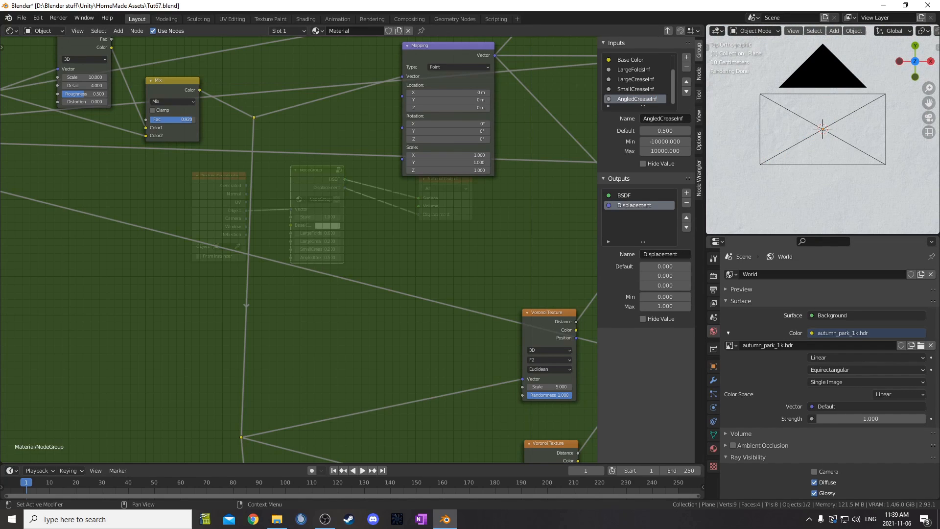
scroll(263, 245, "down", 3)
key("n")
middle_click_drag(399, 142, 426, 172)
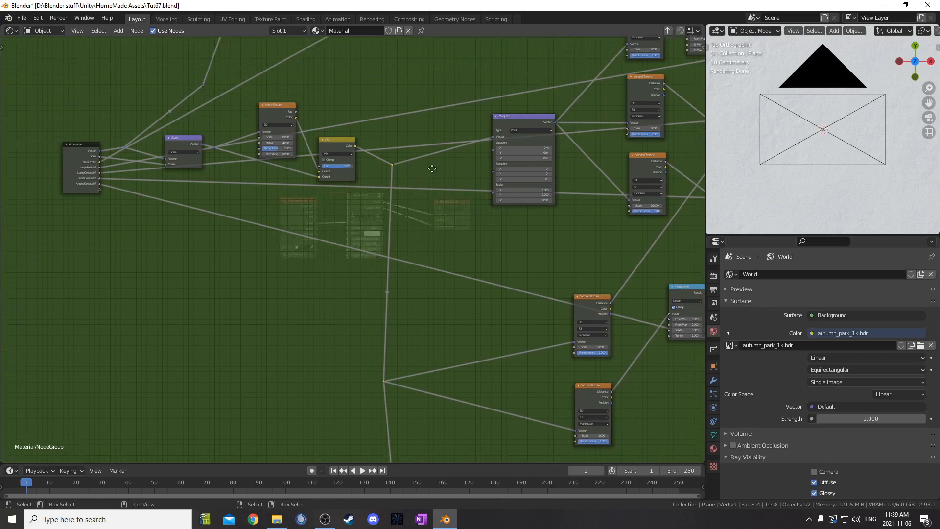
key("Tab")
Try LargeFoldsInf 2.3, LargeCreaseInf 5.8, SmallCreaseInf 6 and AngledCreaseInf 8.1 on the node group, and undo all four changes
scroll(458, 257, "up", 4)
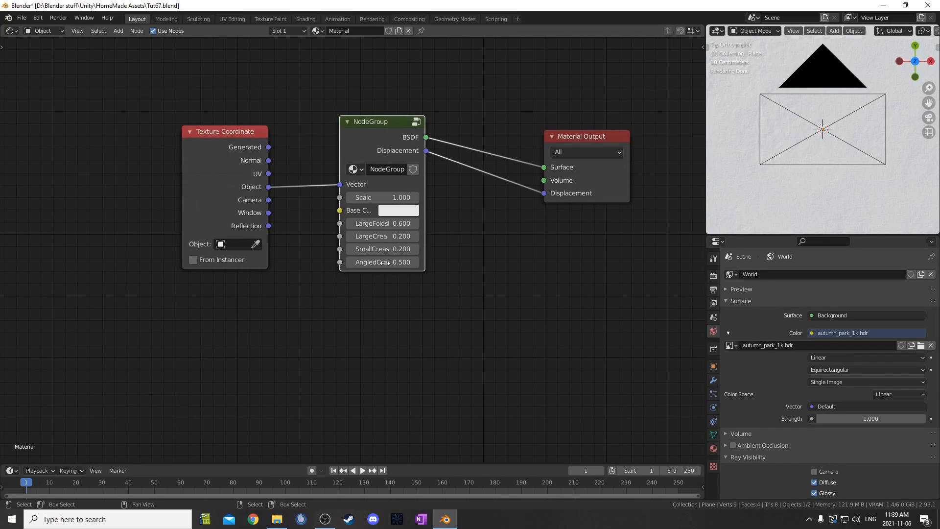
left_click_drag(394, 224, 477, 224)
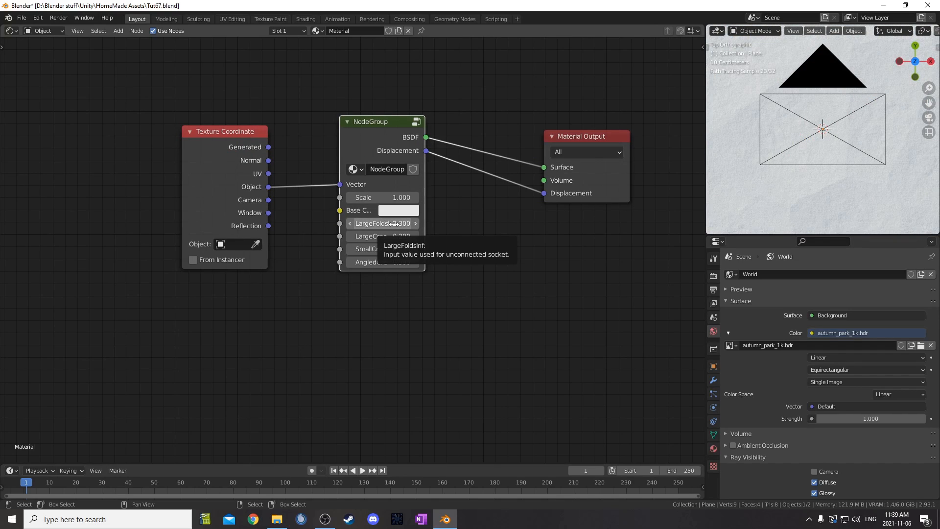
left_click_drag(376, 237, 441, 237)
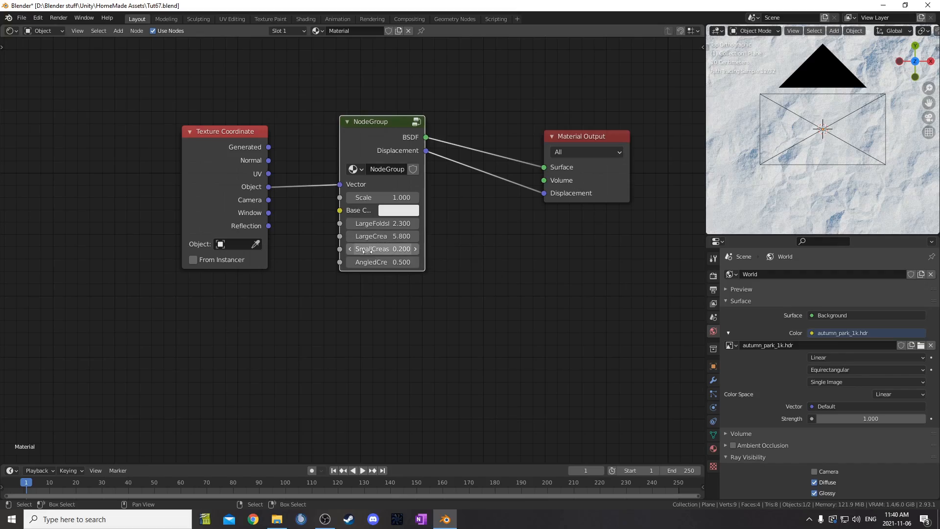
left_click_drag(362, 248, 387, 264)
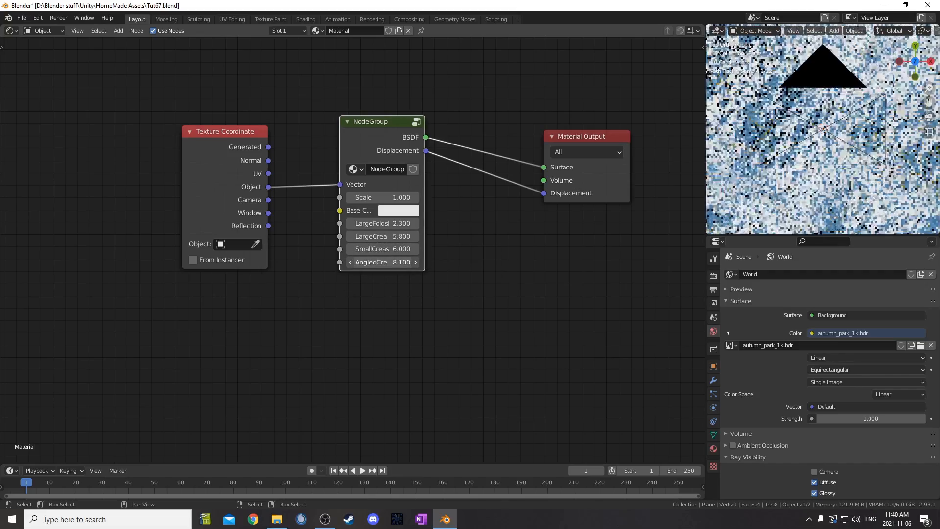
key("ctrl+z")
key("ctrl+z")
key("ctrl+z")
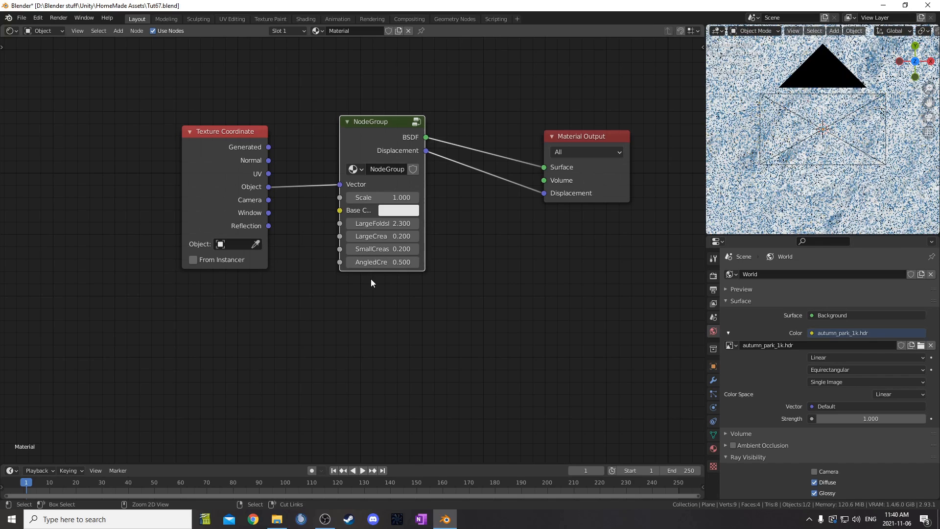
key("ctrl+z")
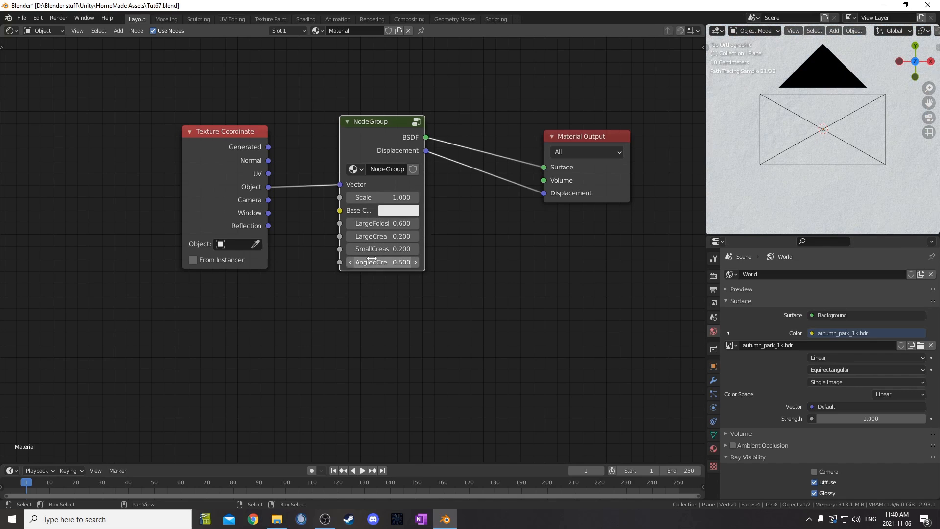
Inside the group, limit the value range of LargeFoldsInf and give LargeCreaseInf a minimum of 0 and a maximum of 1
middle_click_drag(420, 237, 510, 236)
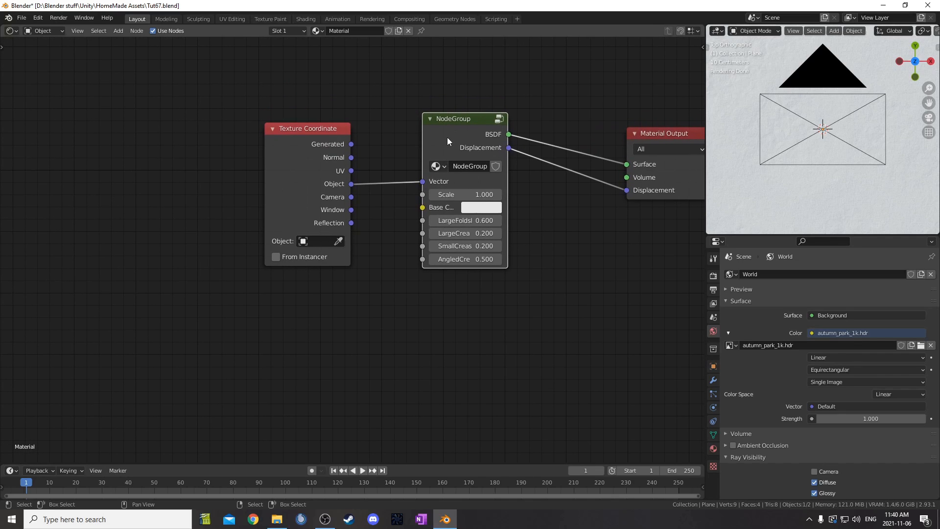
key("Tab")
key("n")
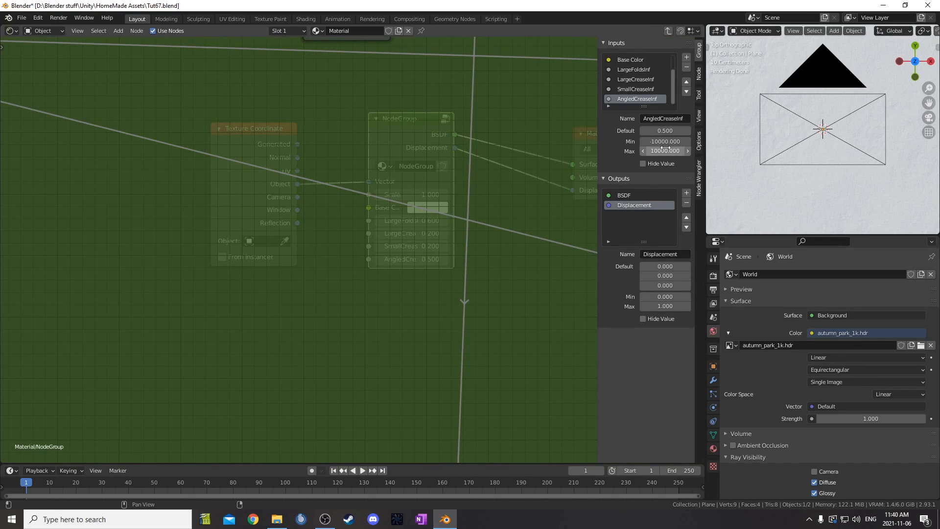
left_click(631, 72)
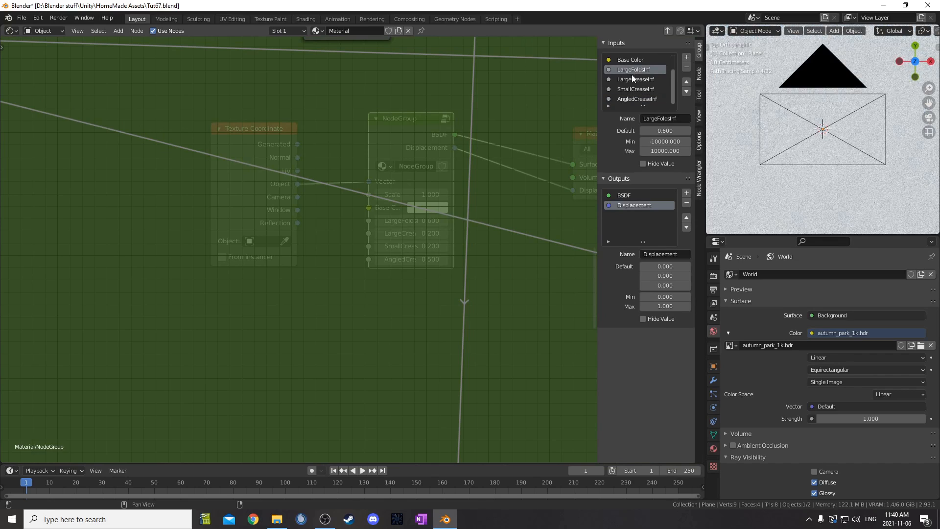
left_click(659, 141)
key("Return")
left_click(640, 80)
left_click(663, 141)
type("0")
key("Tab")
type("1")
key("Return")
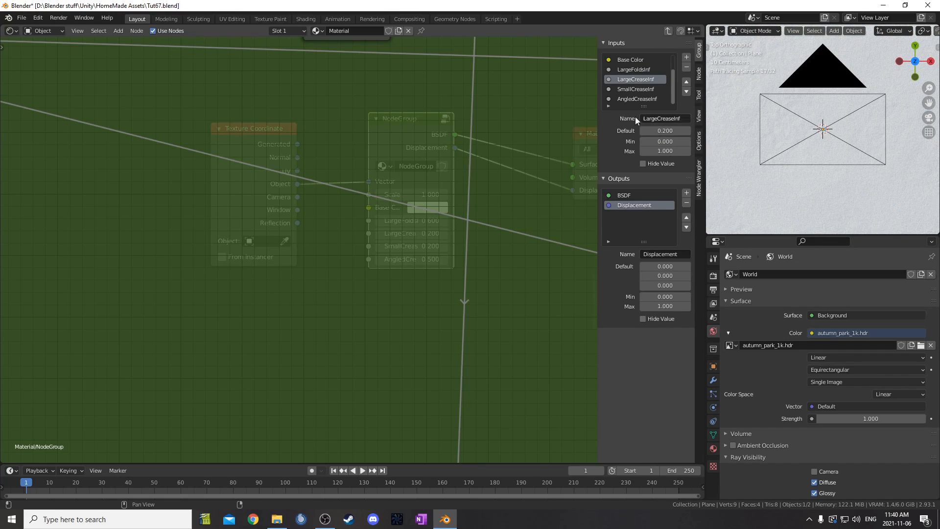
Set the minimum to 0 and the maximum to 1 for SmallCreaseInf and AngledCreaseInf, and leave the group
left_click(635, 89)
left_click(663, 141)
type("0")
key("Tab")
type("1")
key("Return")
left_click(637, 99)
left_click(663, 141)
type("0")
key("Tab")
type("1")
key("Return")
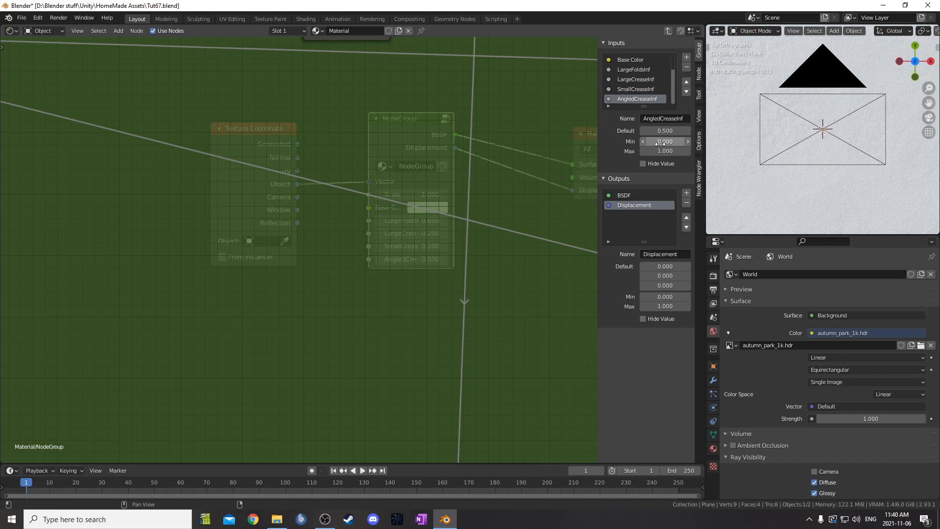
key("Tab")
key("n")
Try lowering LargeFoldsInf on the node group and cancel the change
scroll(324, 284, "up", 5)
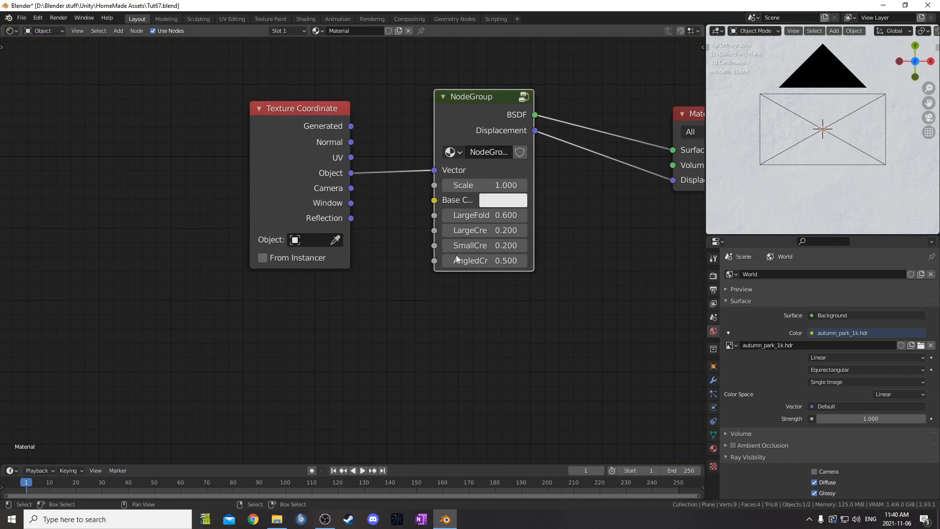
left_click_drag(484, 215, 446, 215)
right_click(483, 215)
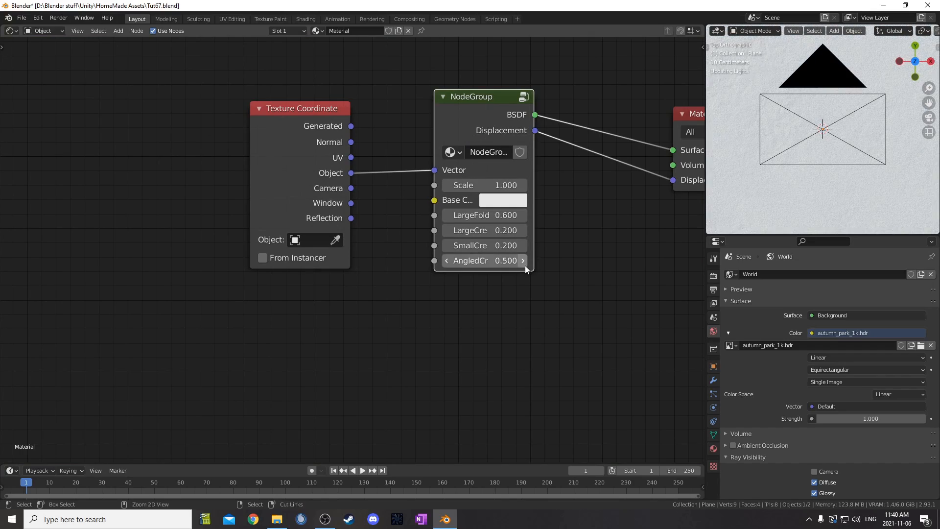
Enter the node group and set the maximum of the AngledCreaseInf and SmallCreaseInf inputs to 2
key("n")
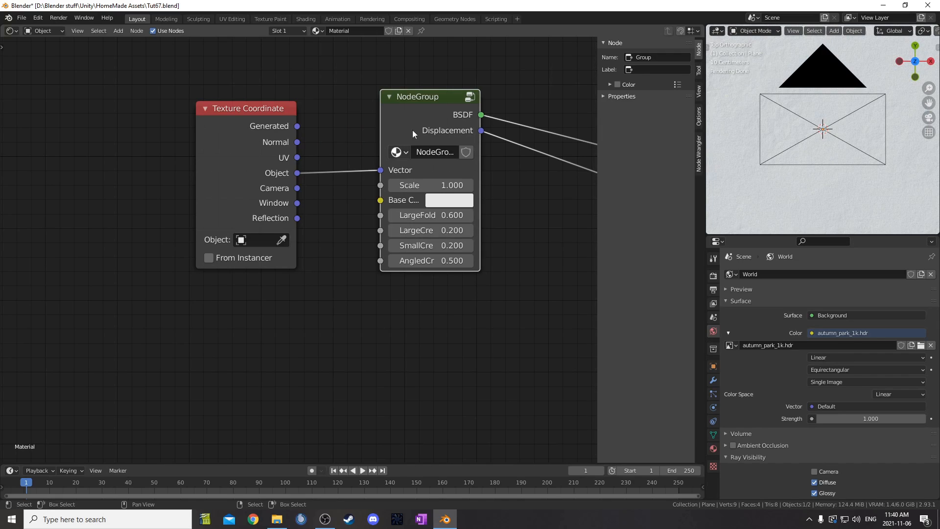
key("Tab")
left_click(662, 151)
type("2")
key("Return")
left_click(666, 91)
left_click(667, 150)
key("Return")
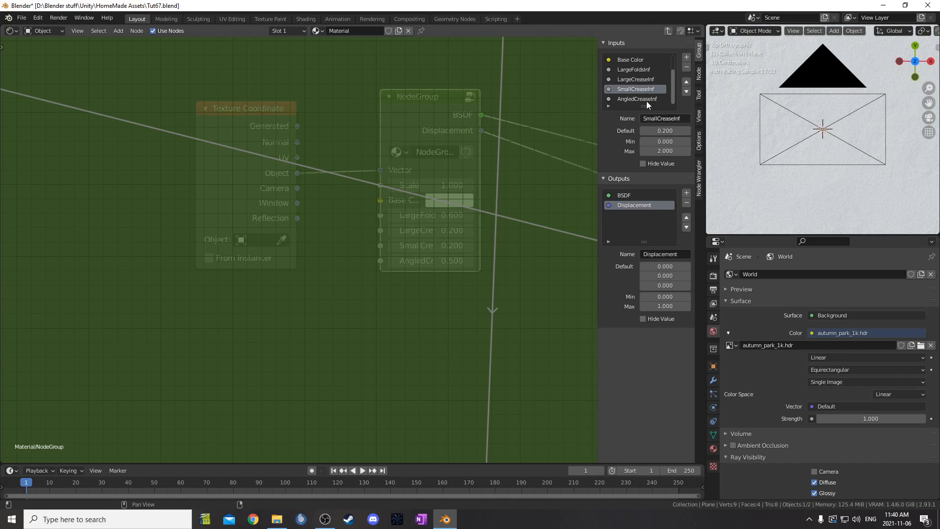
Set the maximum of the LargeCreaseInf and LargeFoldsInf inputs to 2
left_click(659, 151)
type("2")
key("Return")
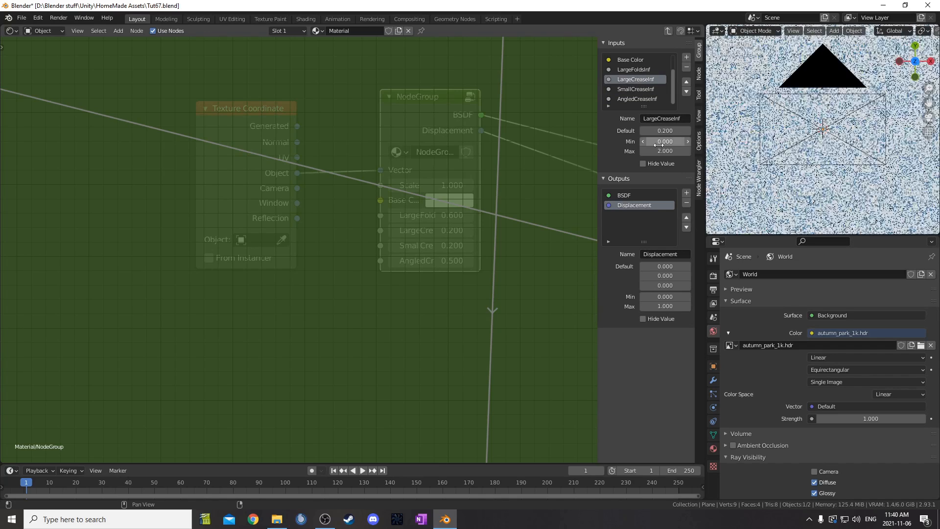
left_click(627, 69)
left_click(667, 152)
type("2")
key("Return")
Add a Value node in the empty area below the Group Input node
scroll(225, 274, "down", 4)
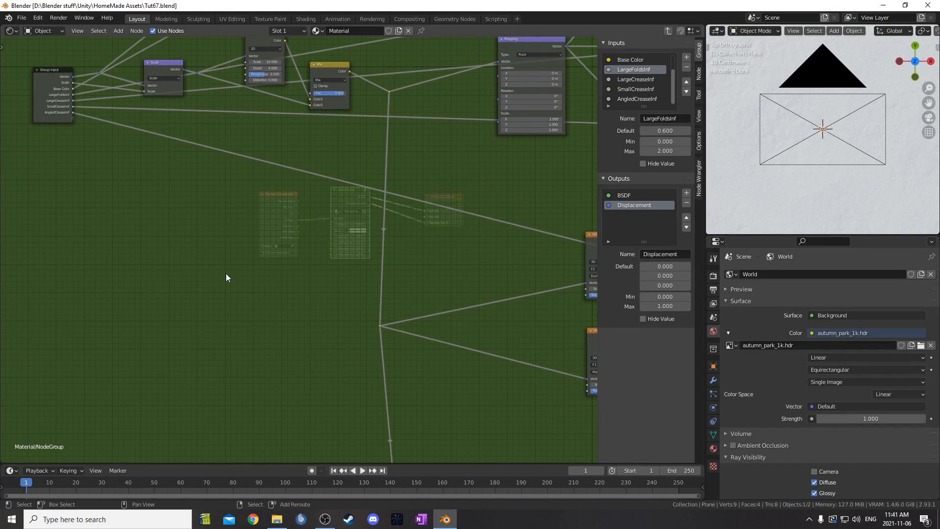
key("shift+a")
left_click(225, 274)
type("va")
key("Return")
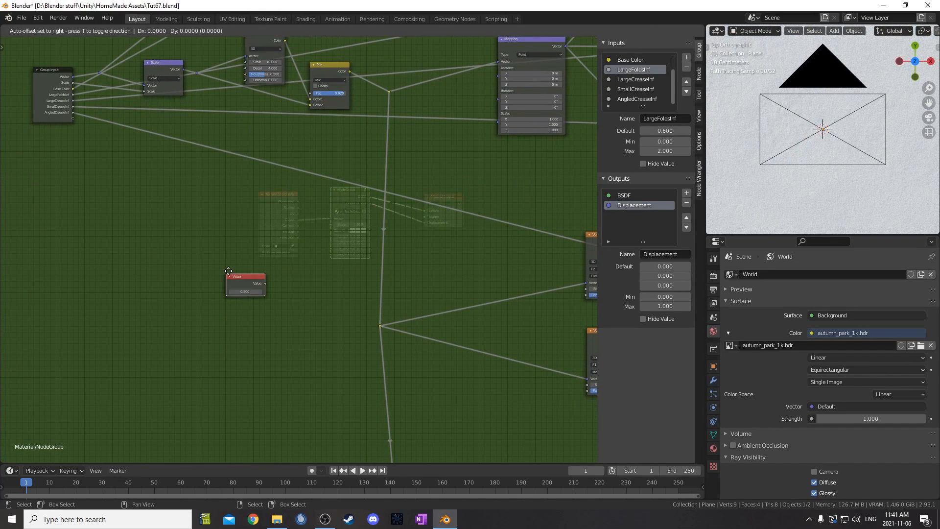
left_click(279, 250)
Switch the three Voronoi Texture nodes fed by the upper Mapping node to 4D
scroll(371, 215, "down", 5)
middle_click_drag(437, 209, 294, 317)
scroll(295, 317, "up", 3)
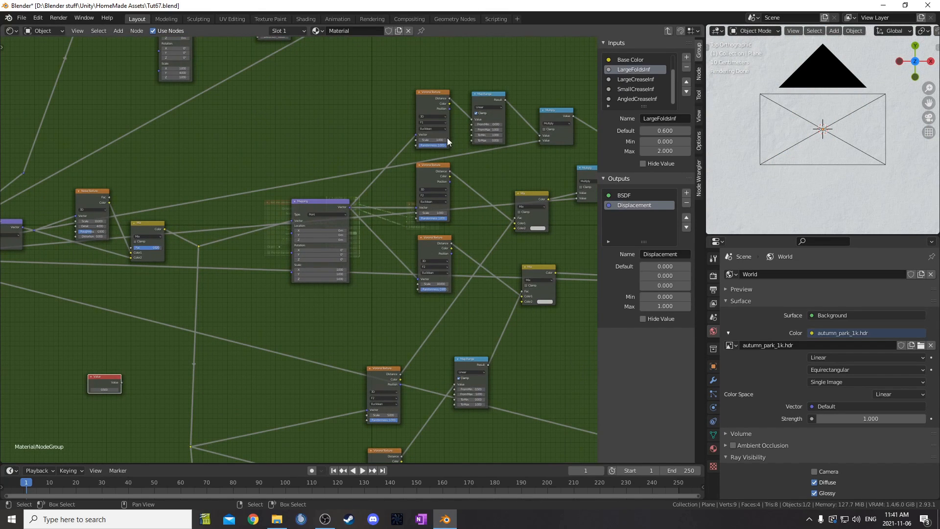
scroll(441, 171, "up", 5)
middle_click_drag(530, 146, 408, 282)
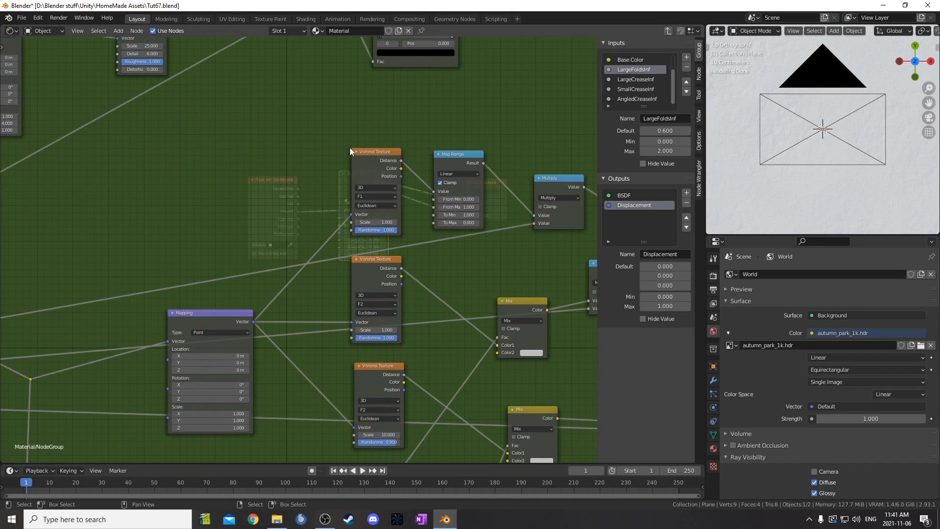
left_click(367, 184)
left_click(369, 218)
middle_click_drag(349, 338, 424, 109)
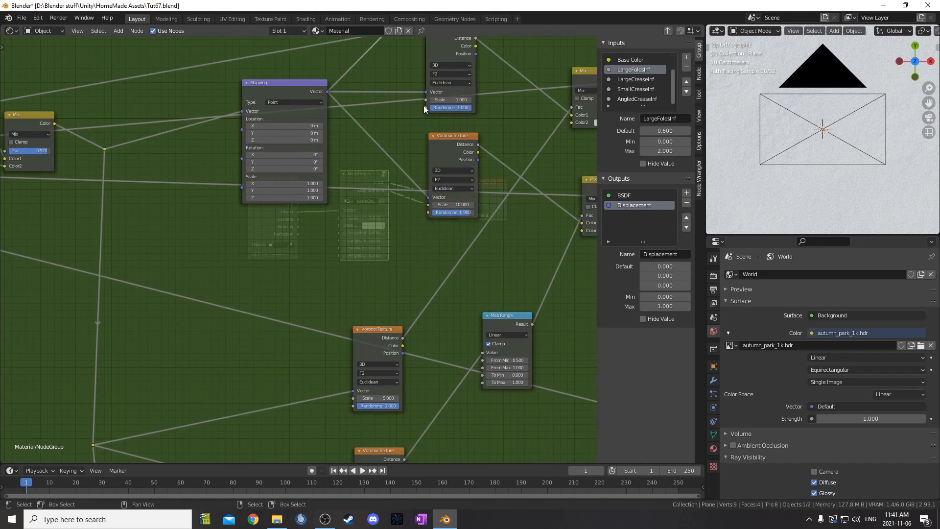
left_click(447, 65)
left_click(448, 97)
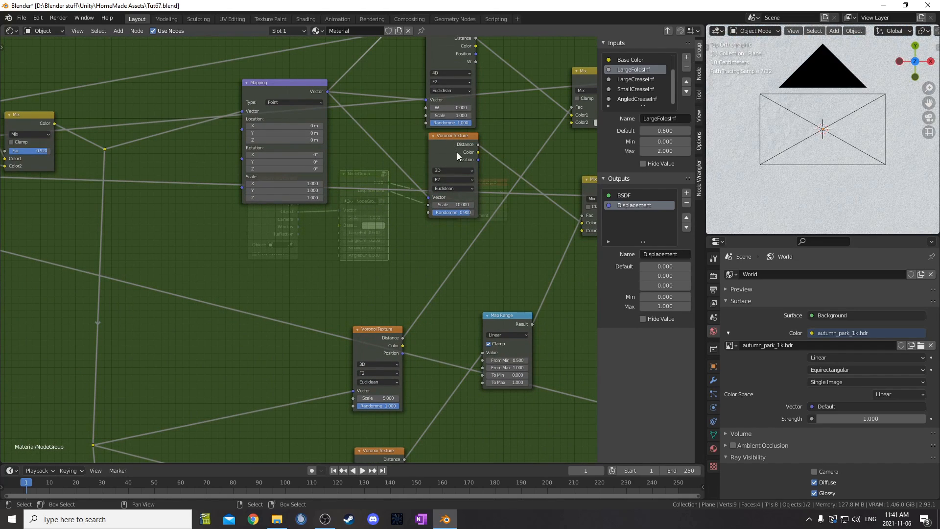
left_click(453, 170)
left_click(443, 201)
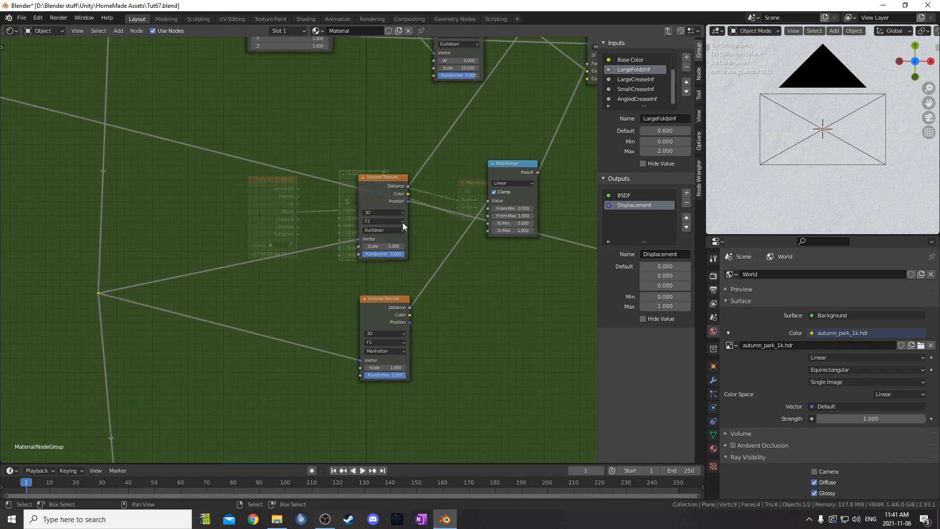
Switch the F2 scale-5, the Manhattan and the Smooth F1 Voronoi Texture nodes to 4D
left_click(390, 243)
left_click(373, 333)
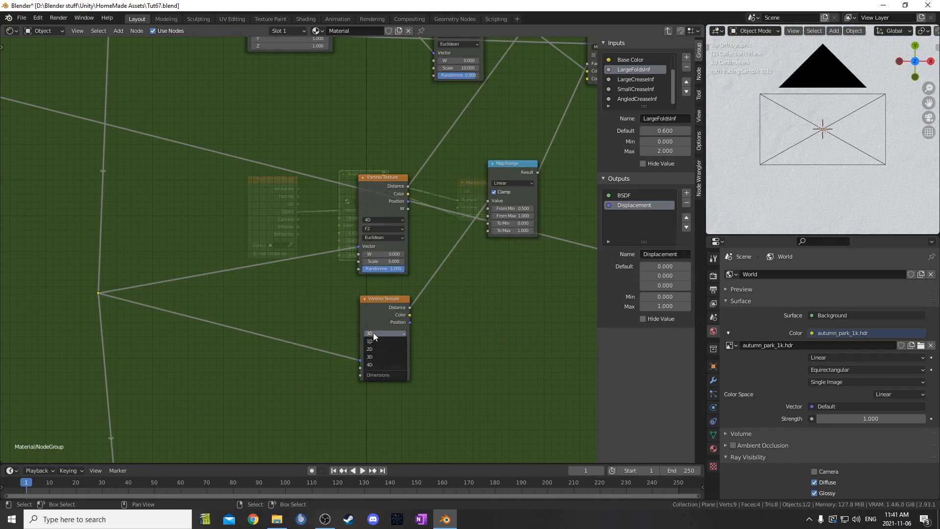
left_click(373, 365)
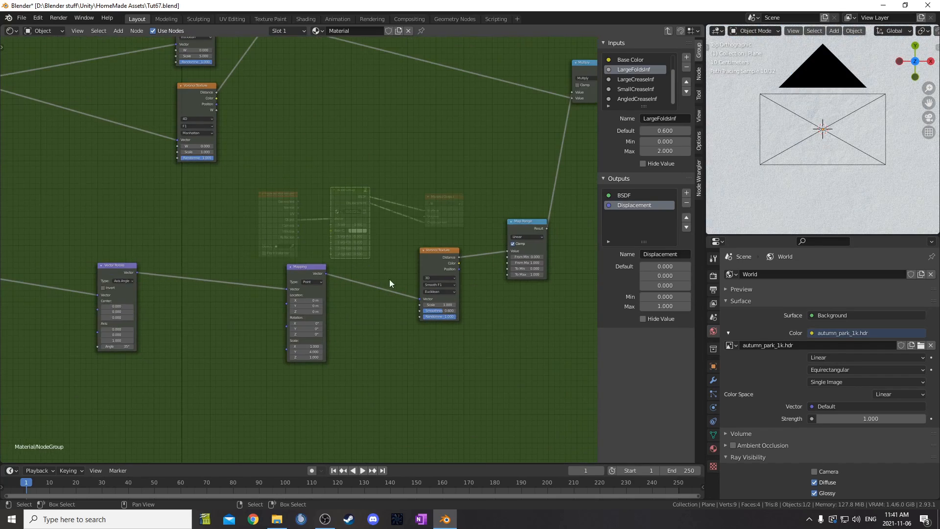
left_click(430, 277)
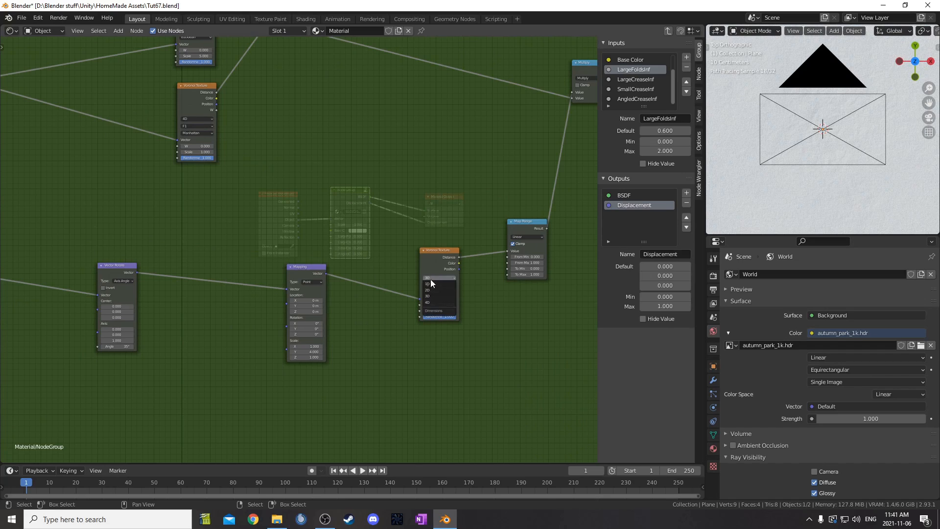
left_click(431, 301)
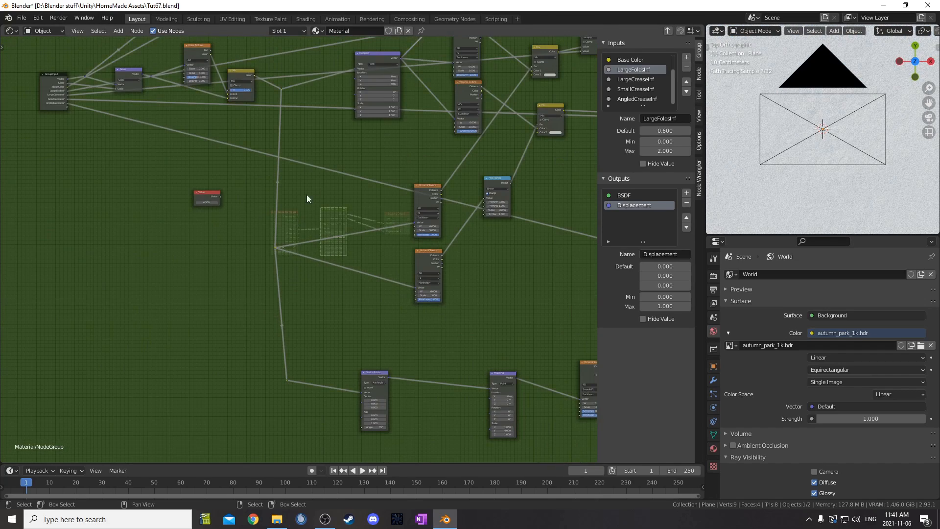
Connect the Value node to the W inputs of the three upper Voronoi Texture nodes
middle_click_drag(306, 194, 228, 306)
scroll(228, 306, "up", 2)
left_click_drag(93, 363, 415, 105)
left_click_drag(94, 362, 414, 185)
left_click_drag(94, 363, 414, 261)
Connect the Value node to the W inputs of the F2 scale-5, Manhattan and Smooth F1 Voronoi Texture nodes
middle_click_drag(157, 371, 131, 168)
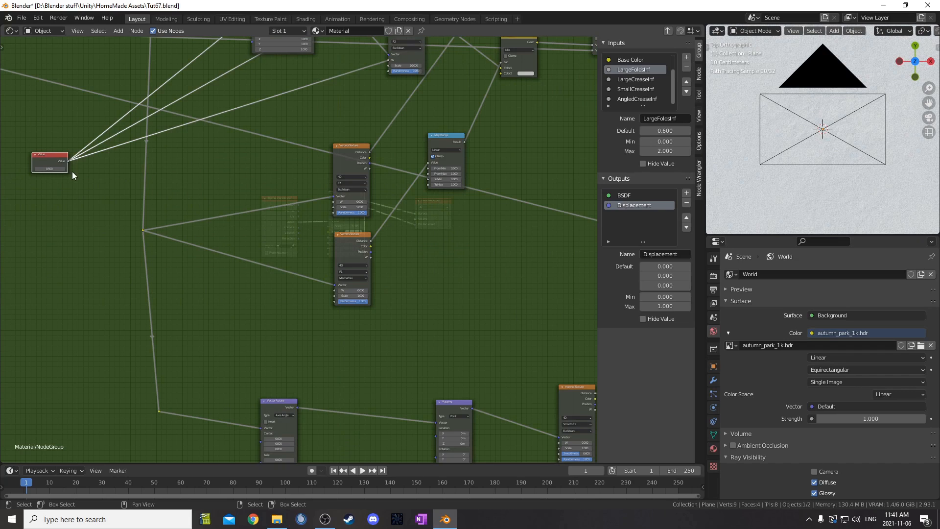
left_click_drag(69, 161, 333, 201)
middle_click_drag(306, 230, 350, 172)
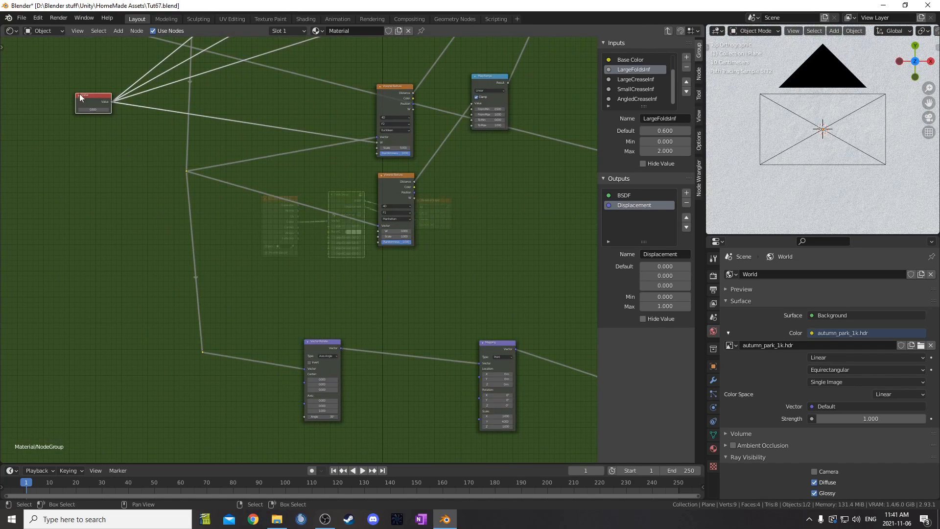
left_click_drag(110, 100, 378, 231)
middle_click_drag(342, 219, 247, 206)
scroll(84, 127, "down", 1)
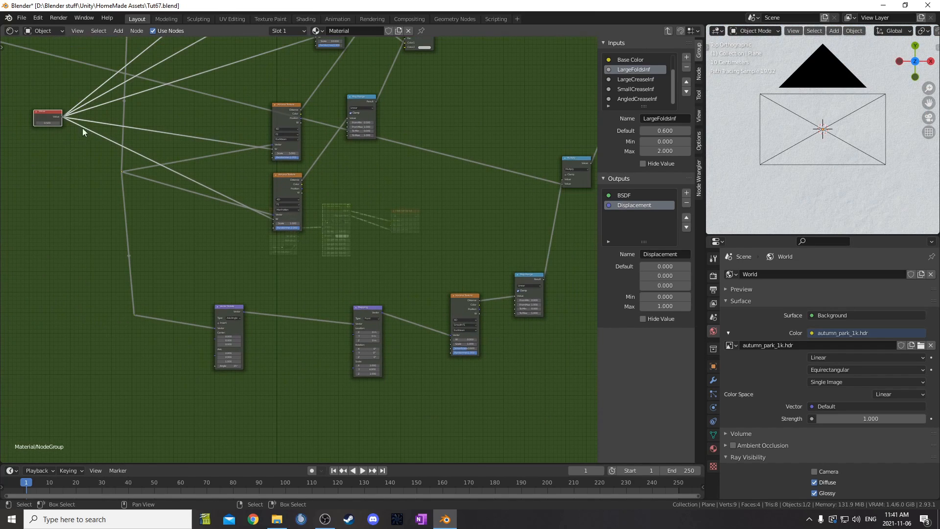
left_click_drag(63, 116, 451, 338)
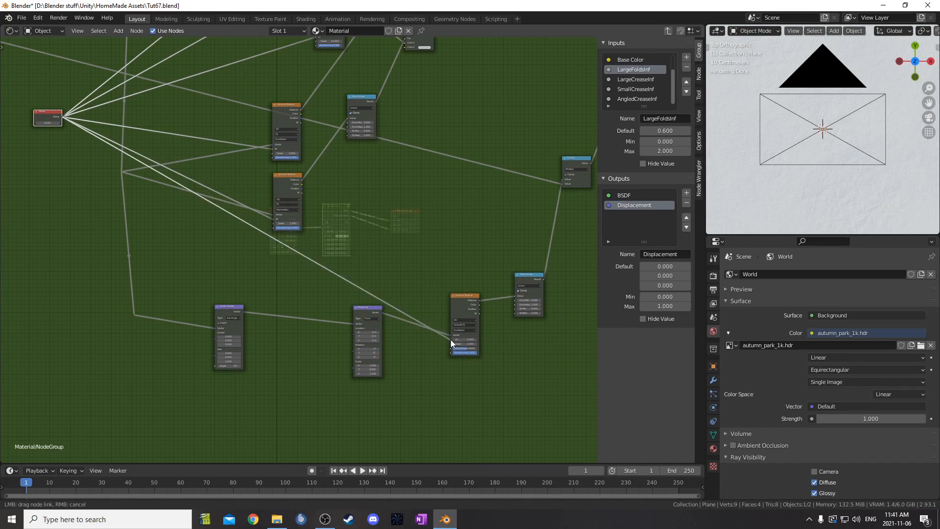
Bundle the Value node's outgoing links through one reroute point and move the Value node farther away from it
middle_click_drag(213, 278, 264, 316)
right_click_drag(143, 204, 147, 209, "shift")
middle_click_drag(147, 208, 196, 196)
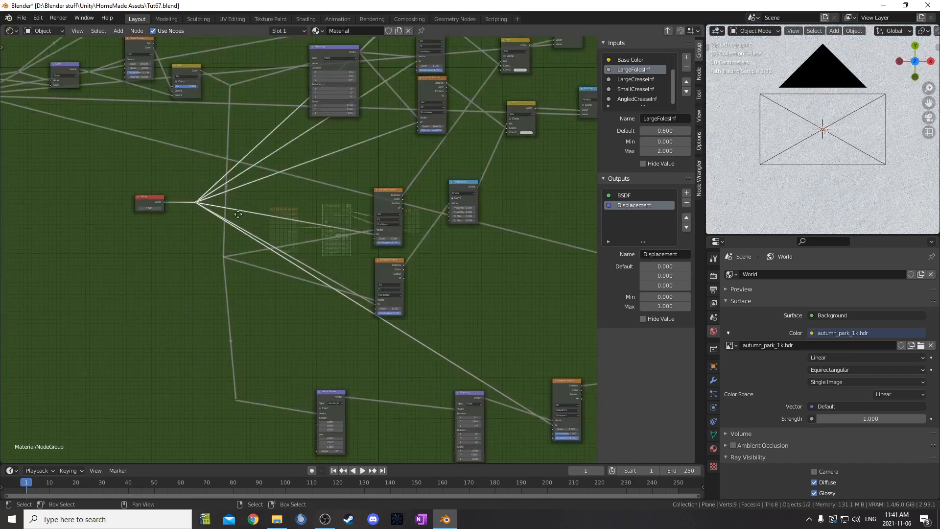
scroll(190, 240, "up", 2)
left_click_drag(190, 240, 93, 226)
Feed the reroute point from a new Group Input socket instead, and delete the Value node
middle_click_drag(31, 115, 222, 140)
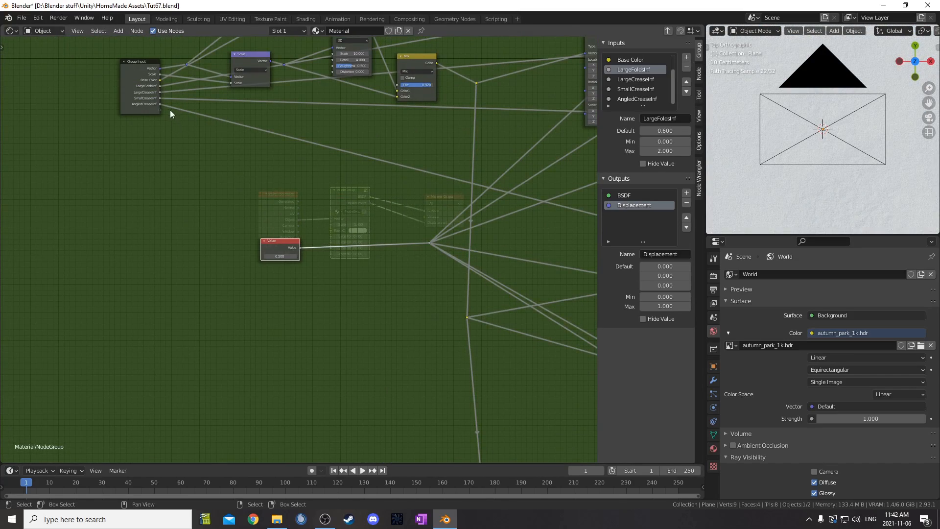
left_click(431, 244)
scroll(301, 265, "up", 2)
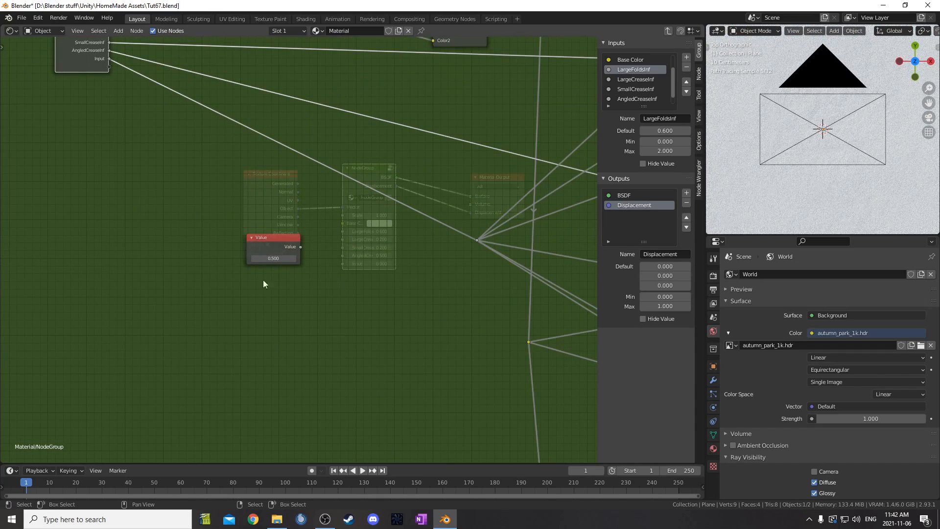
key("x")
Rename the new group input to Seed and leave the node group
scroll(647, 93, "down", 1)
left_click(632, 100)
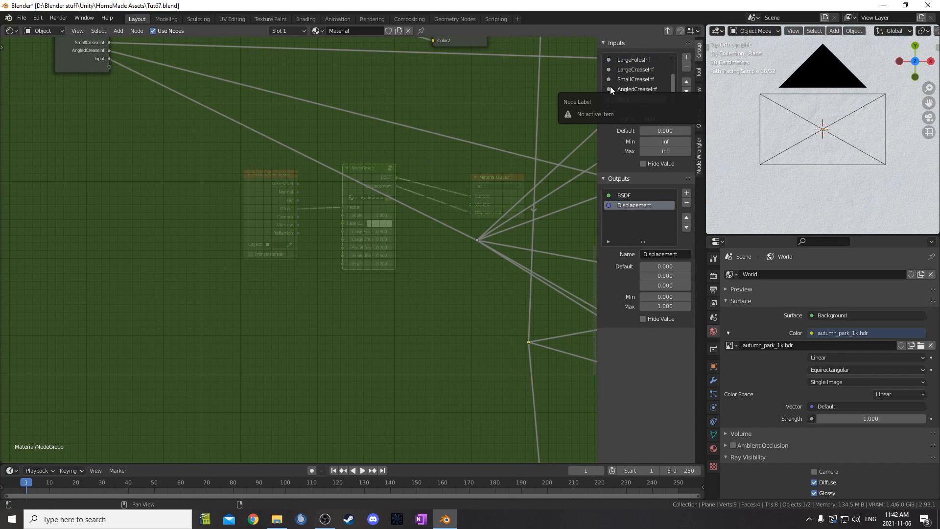
double_click(636, 99)
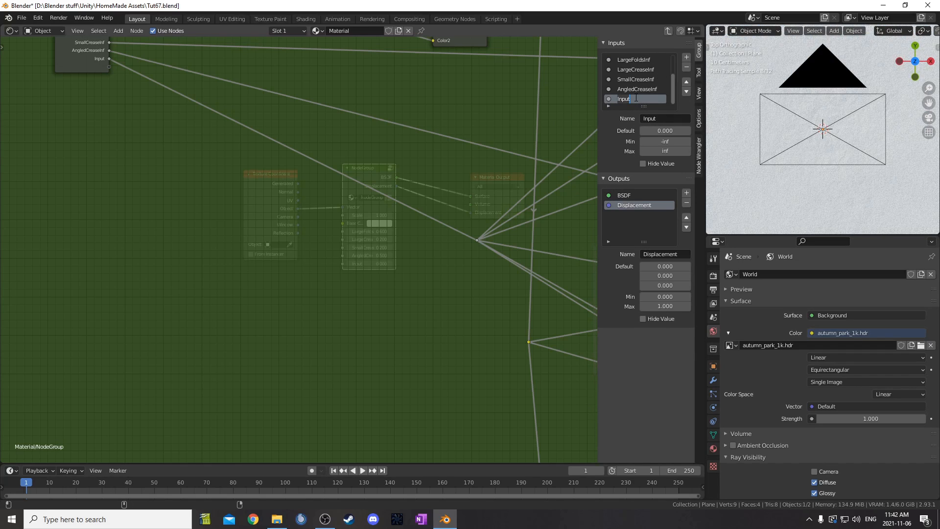
key("Return")
key("Home")
key("Tab")
View the plane through the camera and raise the node group's Seed in 0.1 increments to 0.7
scroll(416, 301, "up", 3)
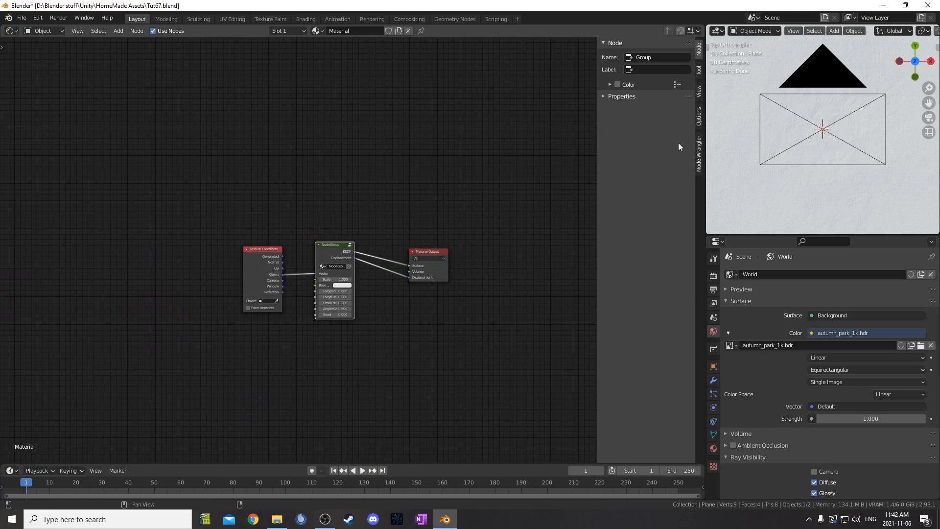
key("KP_0")
scroll(850, 96, "up", 3)
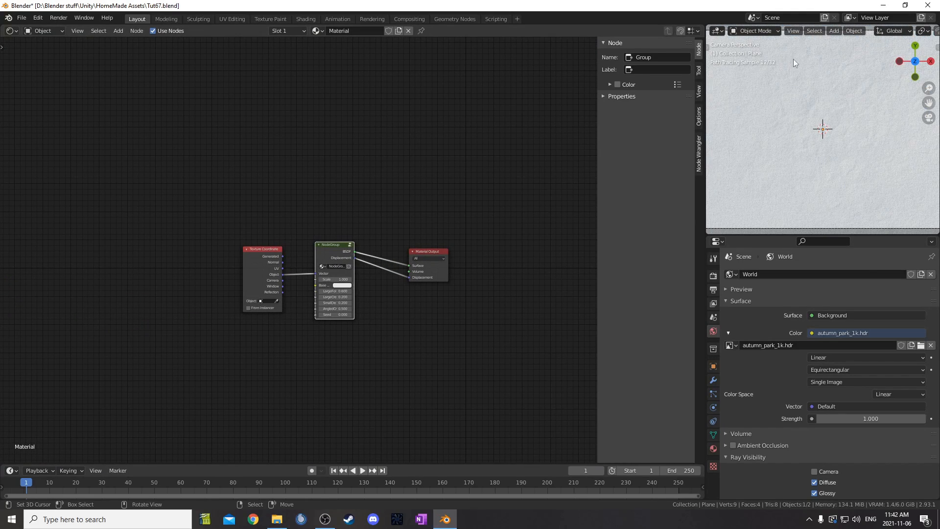
scroll(376, 400, "up", 3)
middle_click_drag(376, 399, 378, 334)
left_click(379, 322)
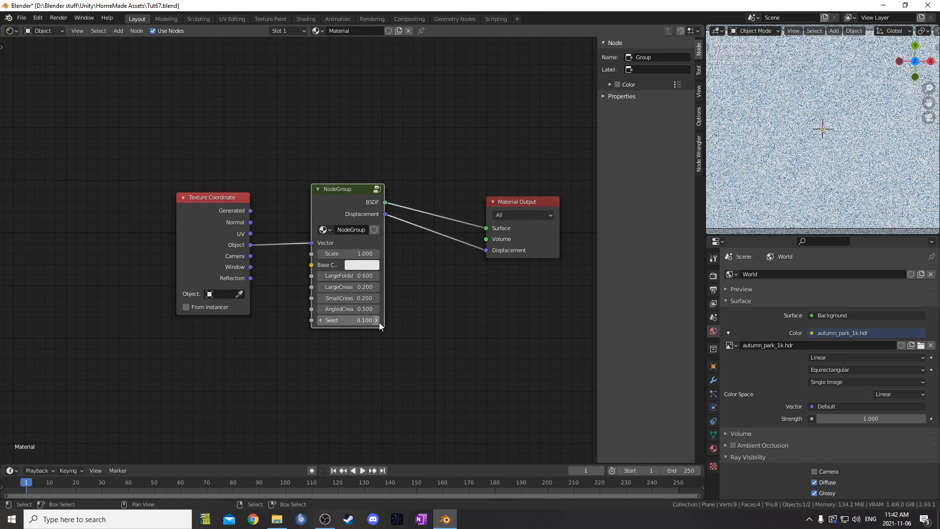
left_click(378, 322)
left_click(378, 322)
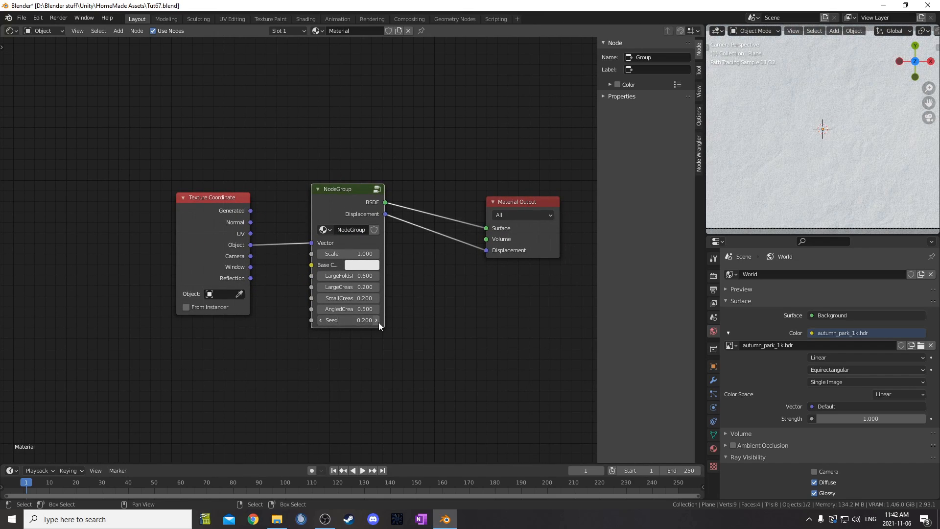
left_click(379, 323)
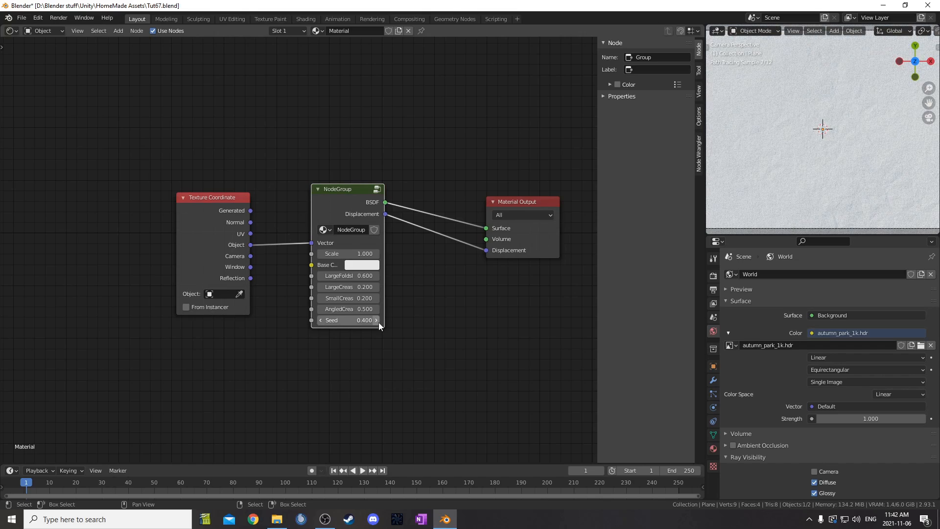
left_click(378, 323)
left_click(378, 322)
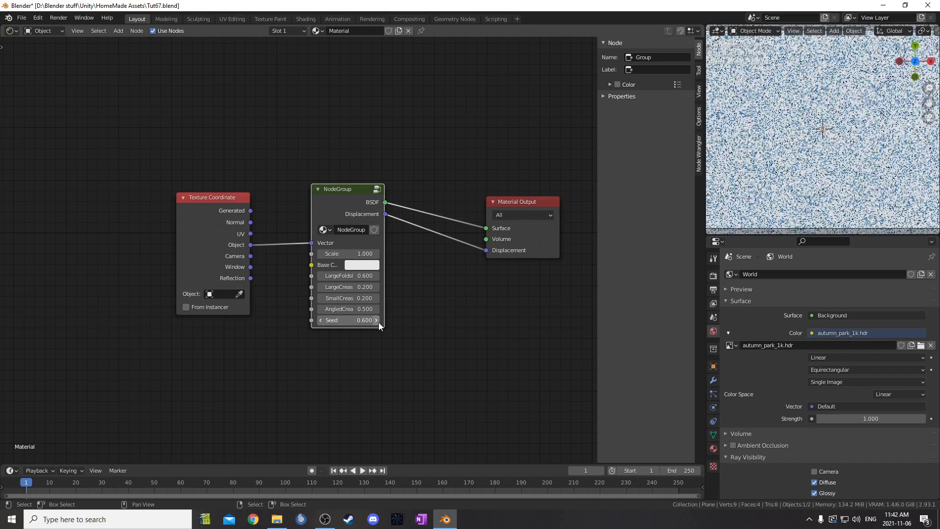
left_click(378, 322)
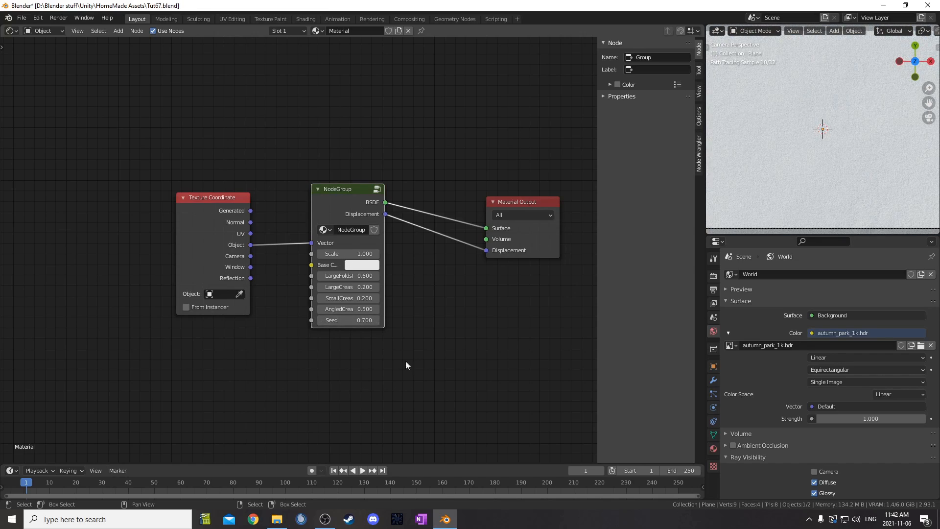
Inside the group, duplicate the Map Range node onto the F2 scale-5 Voronoi texture's Distance link and edit the copy's From Min value
scroll(343, 241, "down", 4)
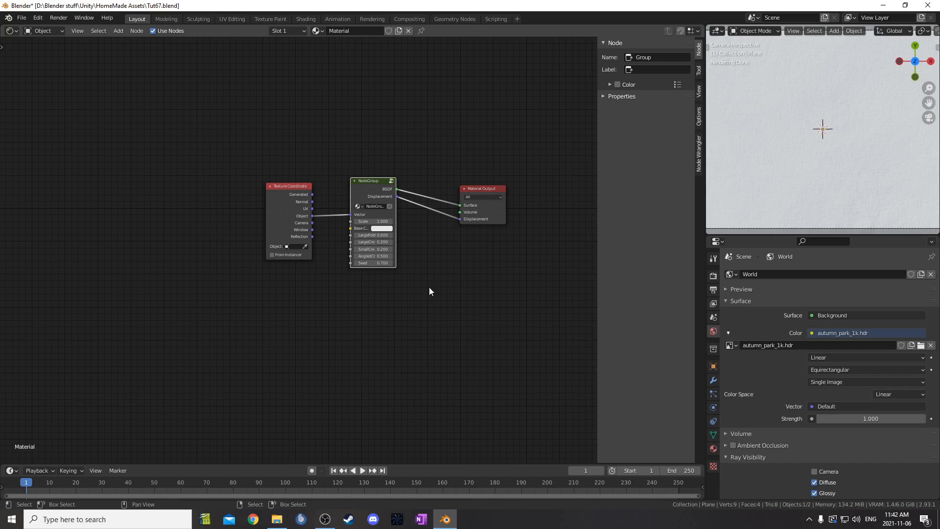
scroll(429, 291, "up", 3)
key("Tab")
scroll(422, 329, "down", 4)
scroll(366, 201, "up", 3)
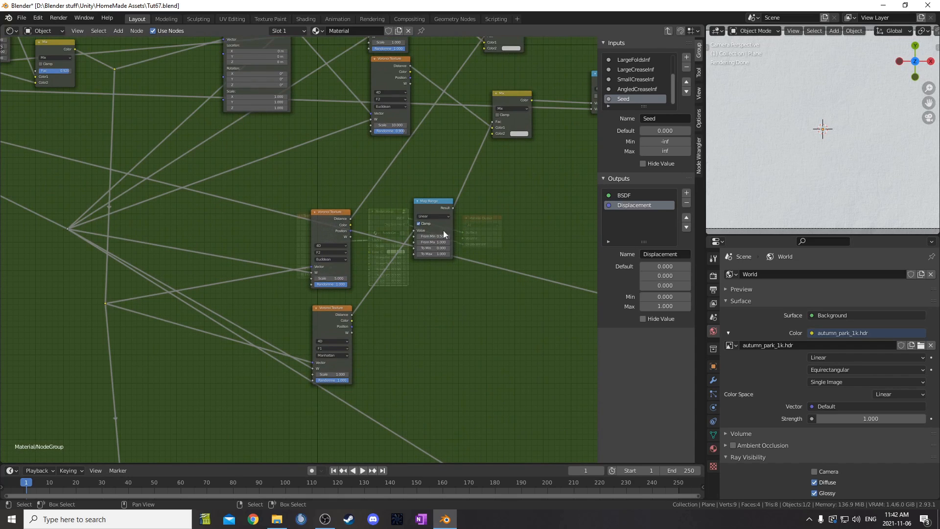
left_click_drag(432, 202, 437, 198)
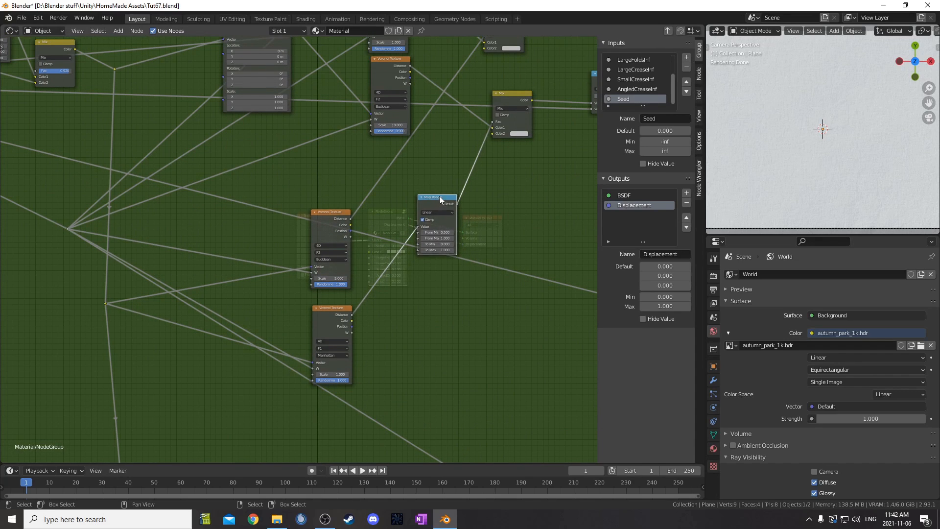
key("shift+d")
left_click(406, 150)
scroll(406, 188, "up", 4)
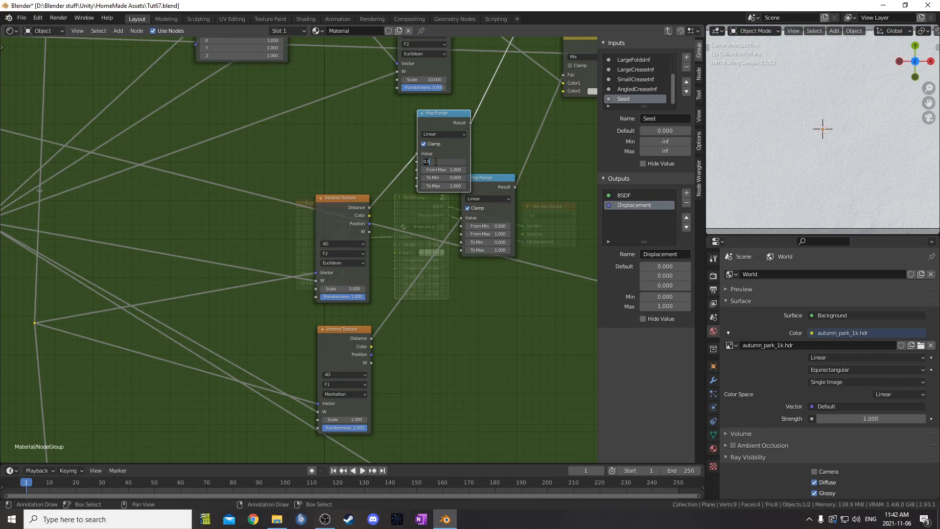
key("Return")
scroll(418, 177, "down", 4)
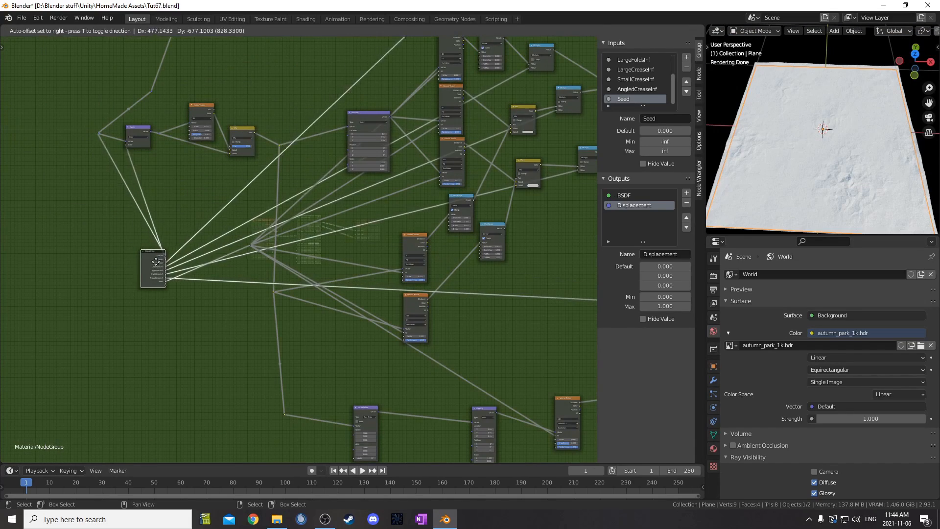
Connect new Group Input sockets to the From Min values of the two Map Range nodes beside the lower Voronoi textures
left_click(299, 313)
scroll(300, 313, "up", 4)
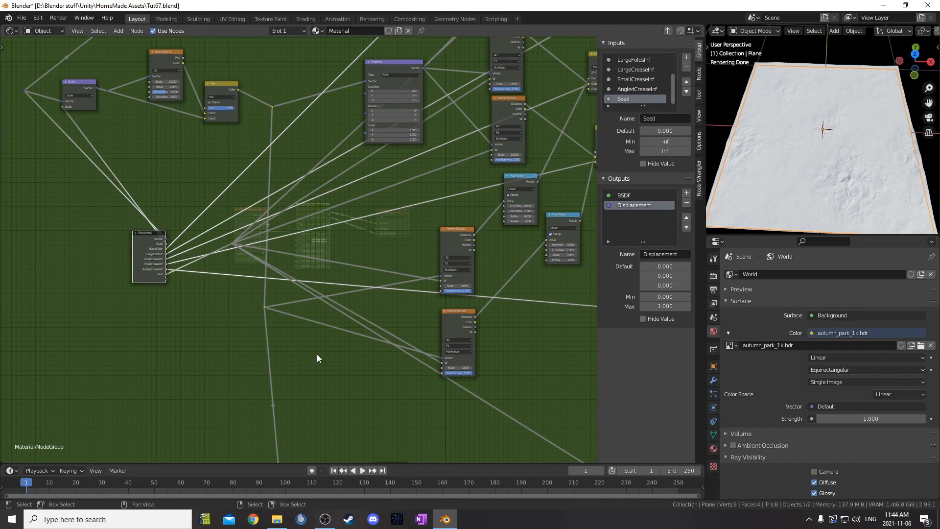
scroll(378, 357, "up", 2)
middle_click_drag(366, 348, 313, 326)
left_click_drag(91, 264, 490, 182)
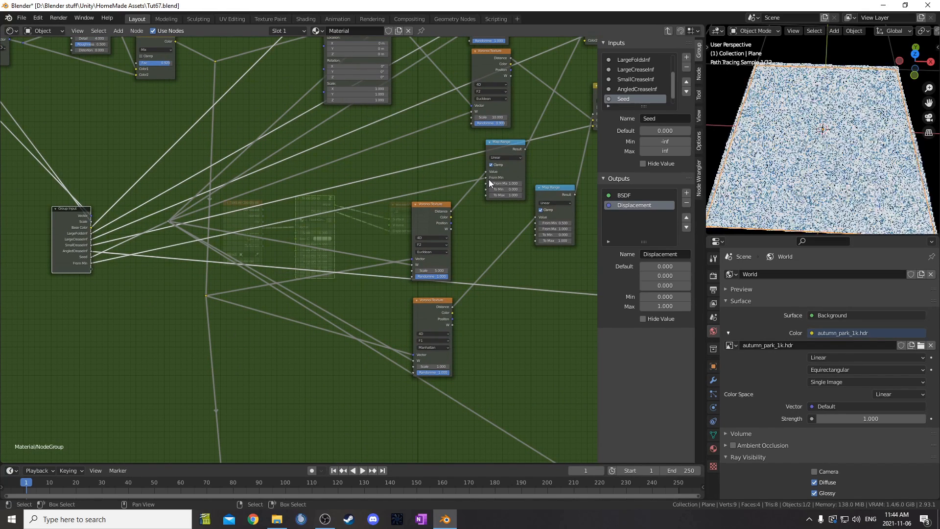
left_click_drag(91, 269, 536, 224)
Move the Group Input node up beside the Scale and Noise Texture nodes and leave the node group
scroll(404, 284, "down", 5)
middle_click_drag(221, 305, 463, 296)
left_click_drag(388, 232, 191, 102)
scroll(280, 149, "up", 3)
middle_click_drag(285, 155, 393, 301)
scroll(359, 257, "up", 1)
key("Tab")
scroll(309, 305, "up", 2)
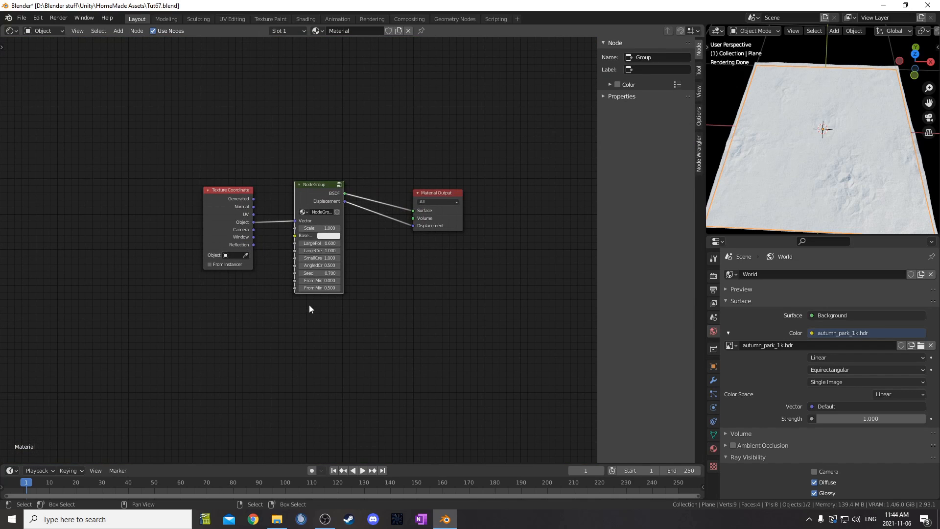
Reorder the group's inputs so Seed sits below both From Min inputs, and return to the main material
key("Tab")
left_click(686, 92)
left_click(686, 91)
key("Tab")
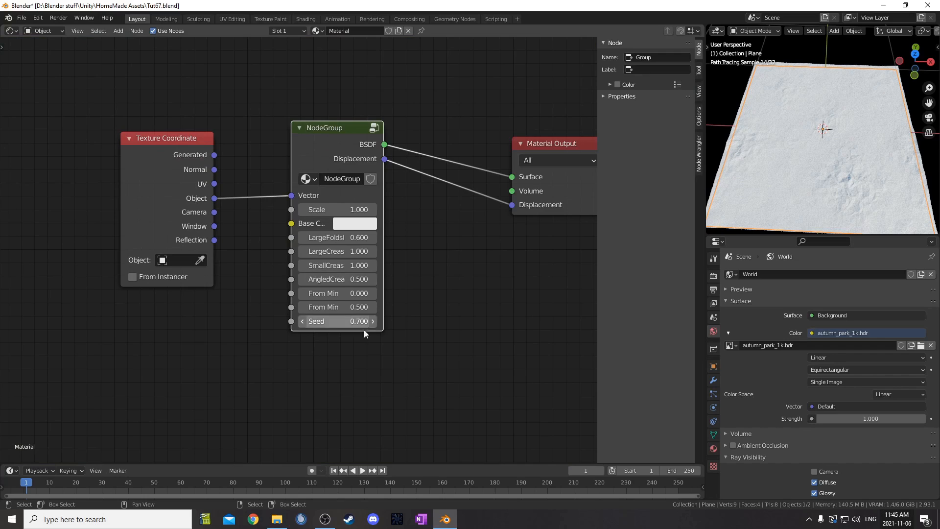
scroll(368, 346, "up", 2)
middle_click_drag(394, 350, 419, 300)
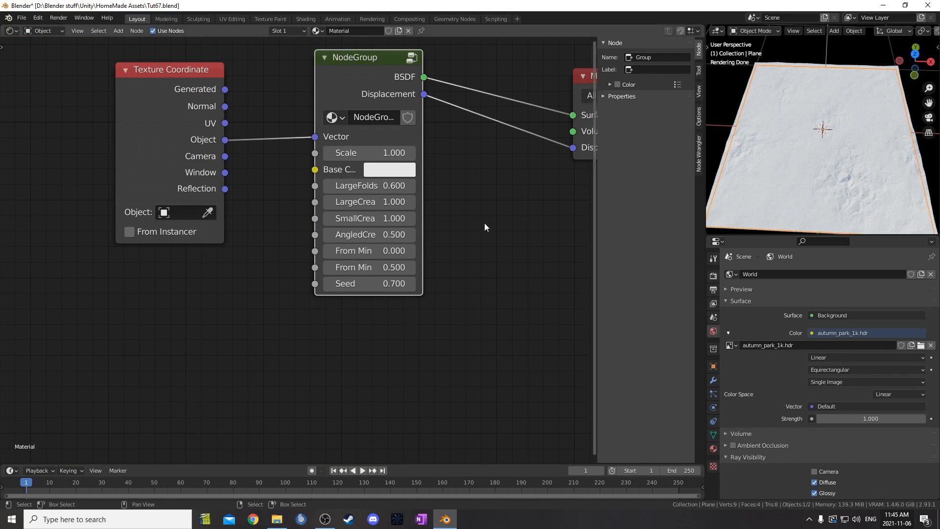
key("Tab")
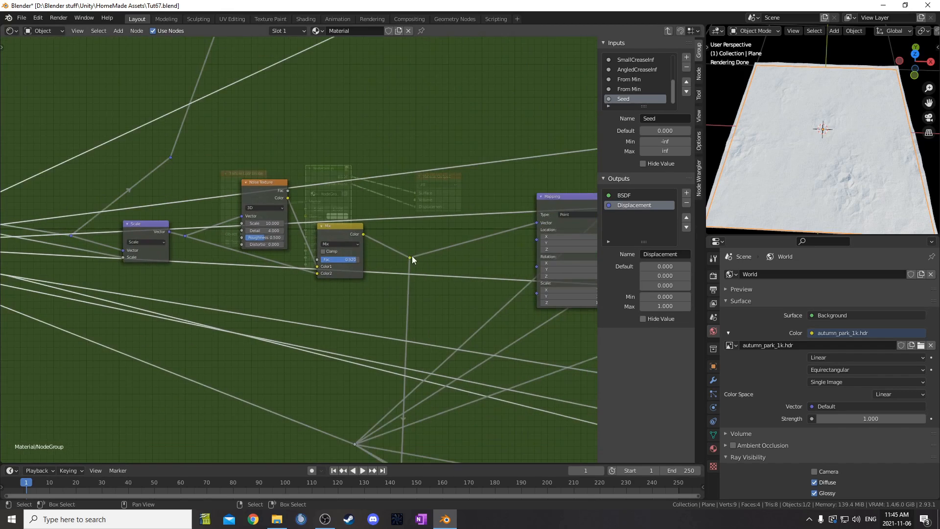
key("Tab")
scroll(331, 290, "up", 2)
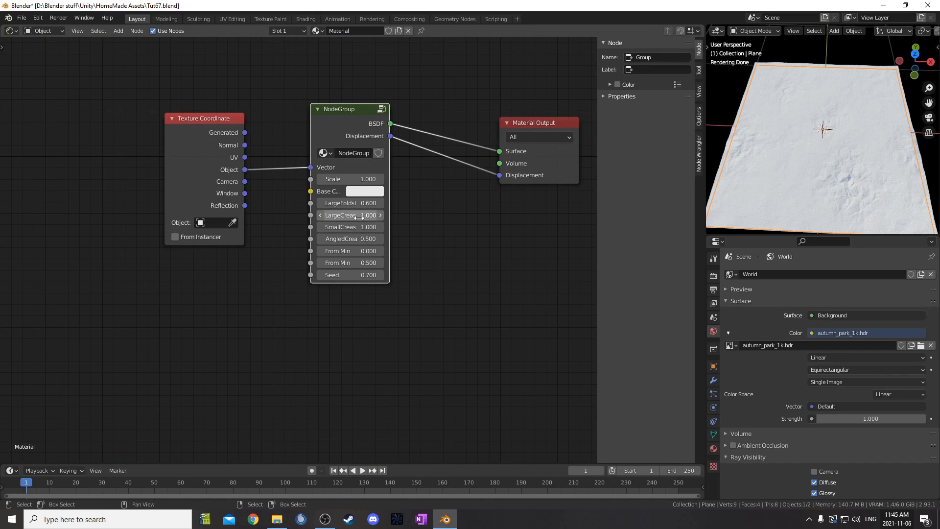
Raise the node group's first From Min value in 0.1 increments to 0.8
scroll(356, 226, "up", 3)
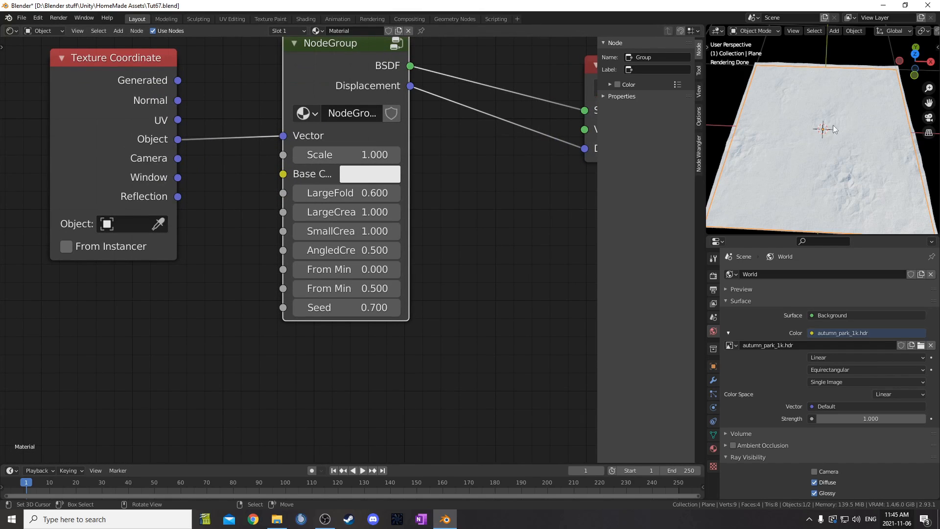
left_click(395, 270)
left_click(395, 269)
left_click(395, 270)
left_click(394, 270)
left_click(394, 270)
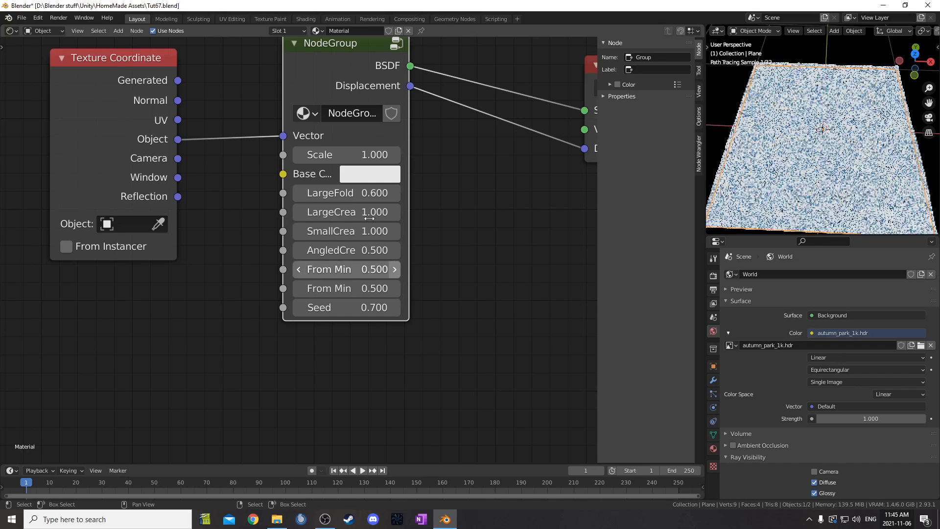
left_click(394, 269)
left_click(395, 270)
left_click(395, 270)
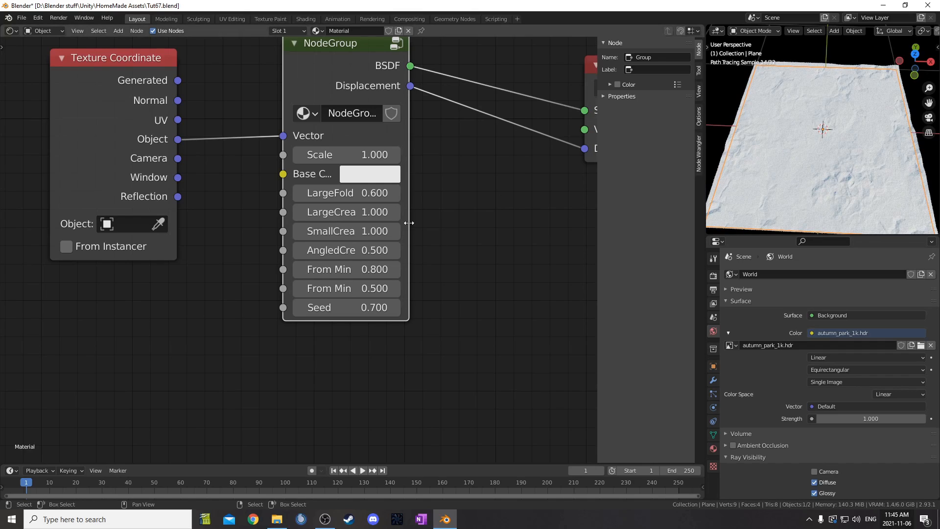
Try an AngledCreaseInf value of 0 on the node group and undo it
left_click(380, 249)
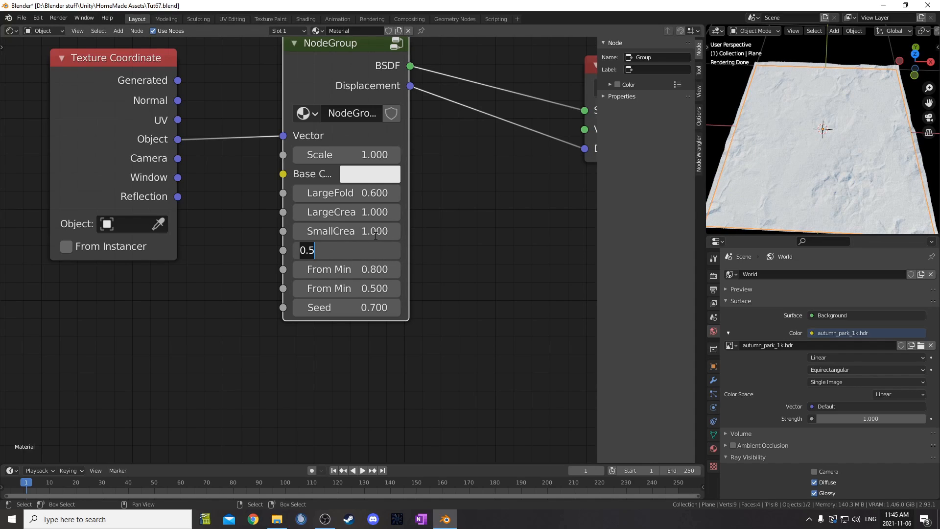
type("0")
key("Return")
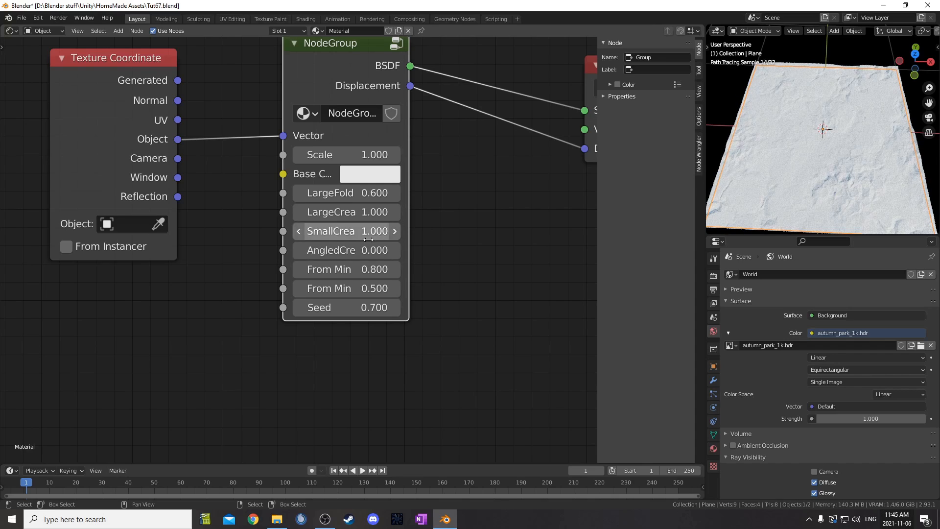
key("ctrl+z")
Reset the node group's first From Min value to 0
left_click(353, 270)
type("0")
key("Return")
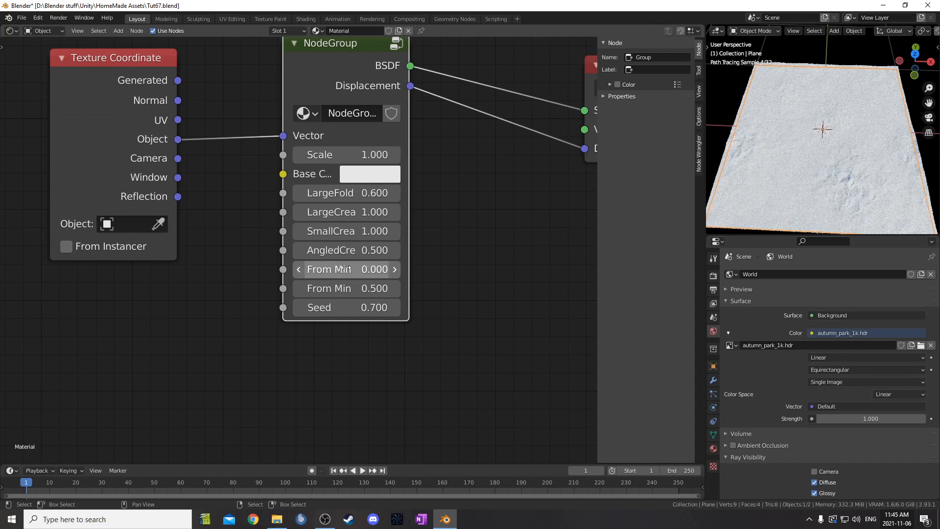
Step the node group's second From Min value up and back down in 0.1 increments, ending at 0.9
left_click(395, 289)
left_click(395, 289)
left_click(395, 288)
left_click(395, 288)
left_click(394, 289)
left_click(395, 289)
left_click(300, 289)
left_click(299, 288)
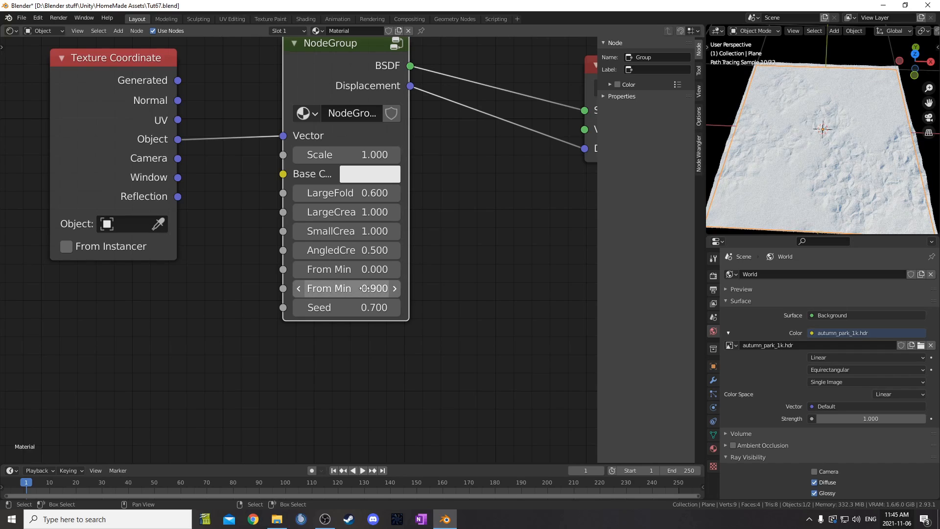
Reset the node group's second From Min value to 0.5
scroll(459, 282, "down", 3)
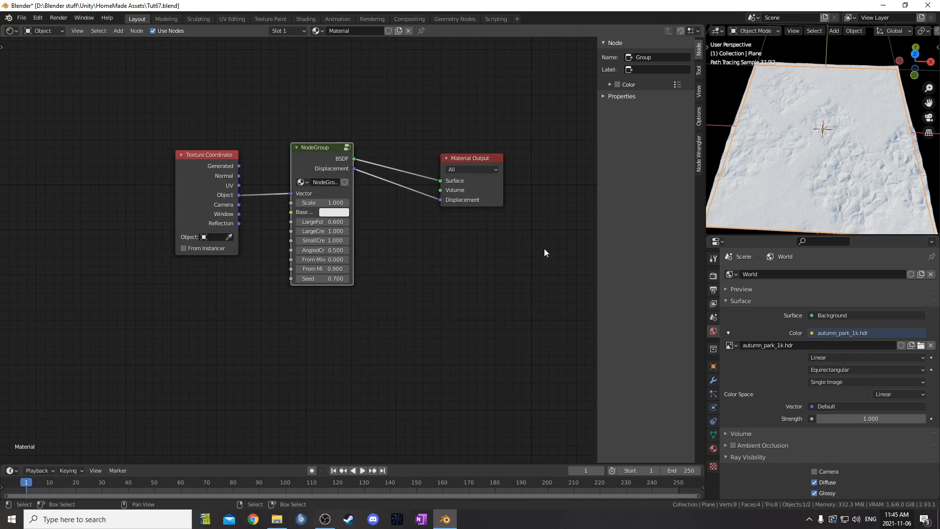
left_click(312, 268)
key("BackSpace")
type("0.5")
key("Return")
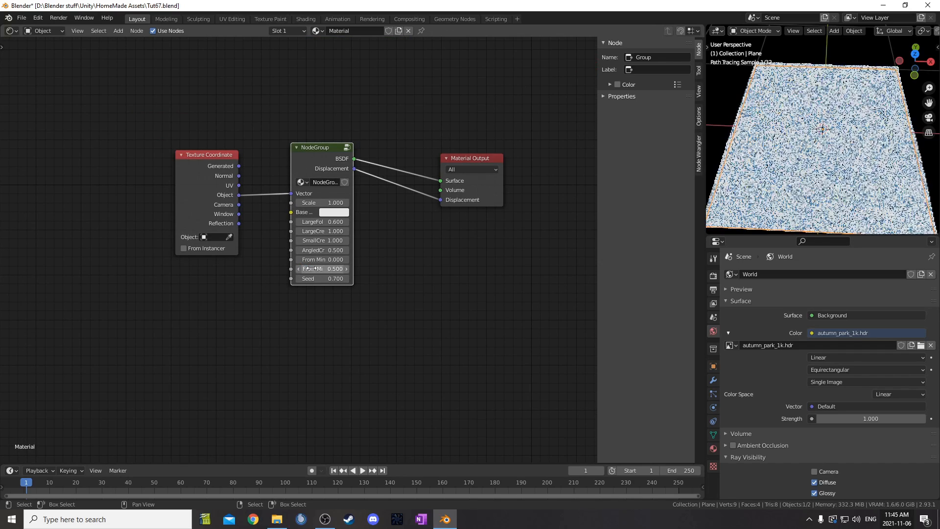
Enter the node group and limit the first From Min input to a range of 0 to 0.999
key("Tab")
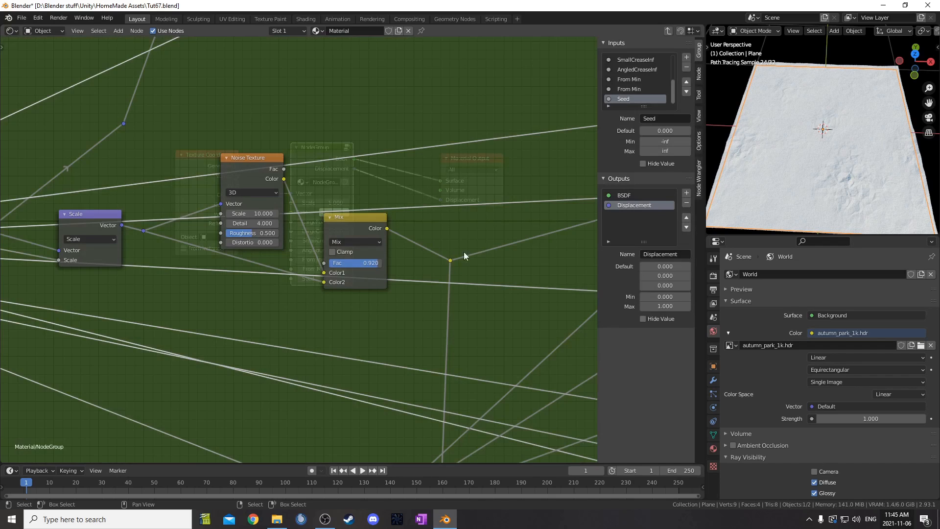
scroll(264, 250, "up", 2)
scroll(271, 262, "down", 11)
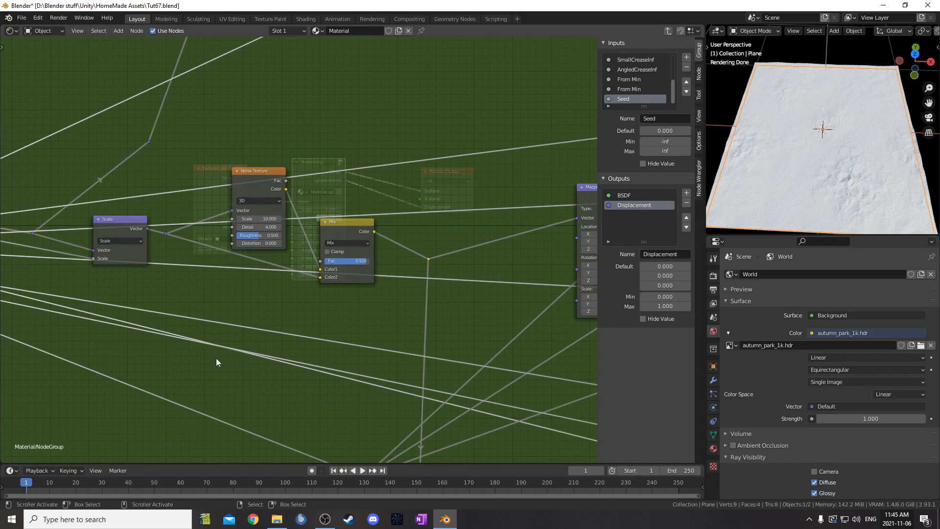
middle_click_drag(184, 401, 257, 326)
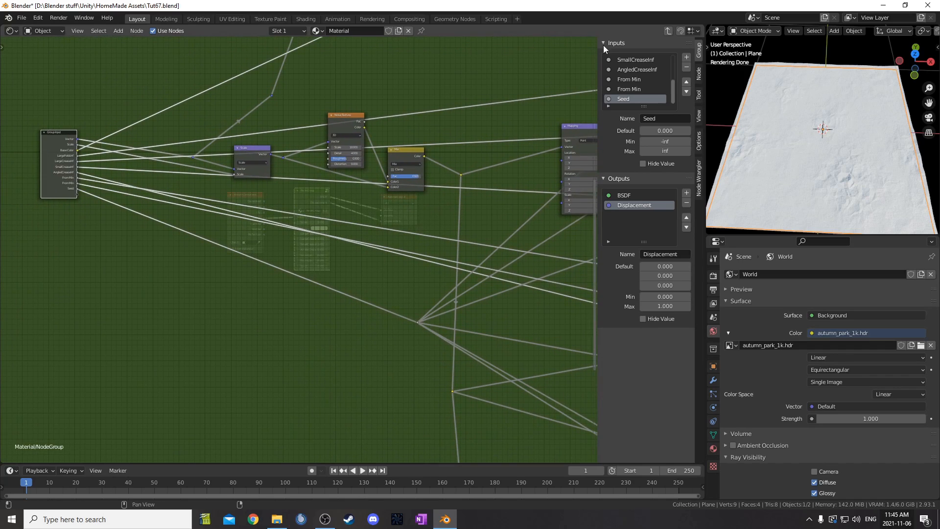
left_click(631, 79)
left_click(669, 141)
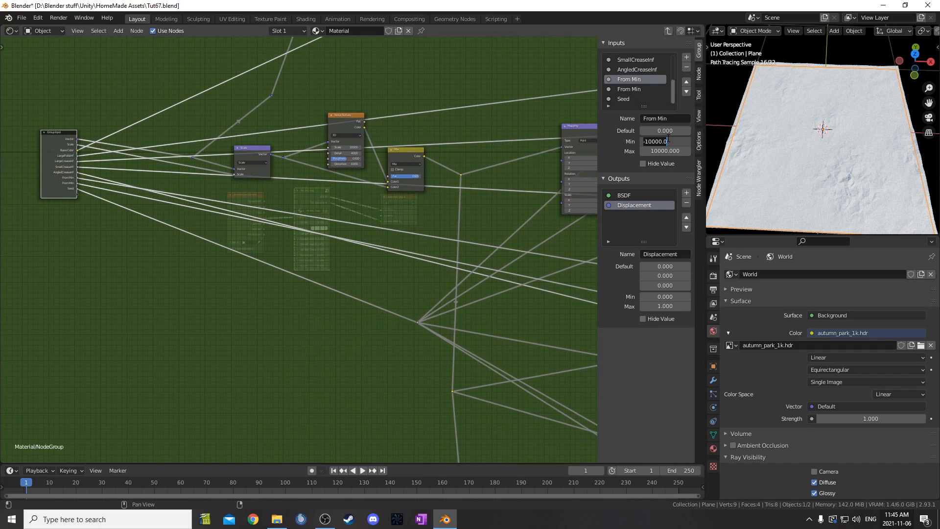
type("0")
key("Tab")
type(".9")
key("Return")
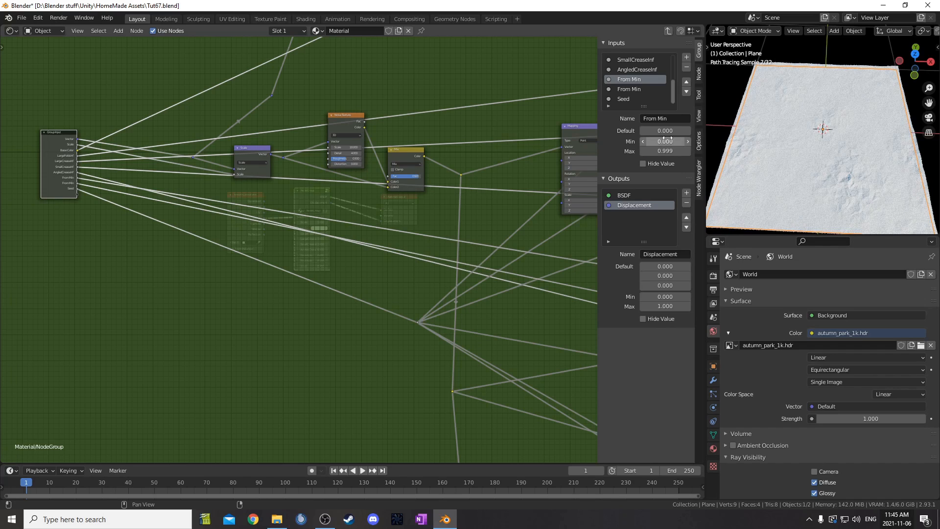
Limit the second From Min input to a range of 0 to 0.999
left_click(638, 89)
left_click(662, 142)
type("000")
key("Tab")
type(".999")
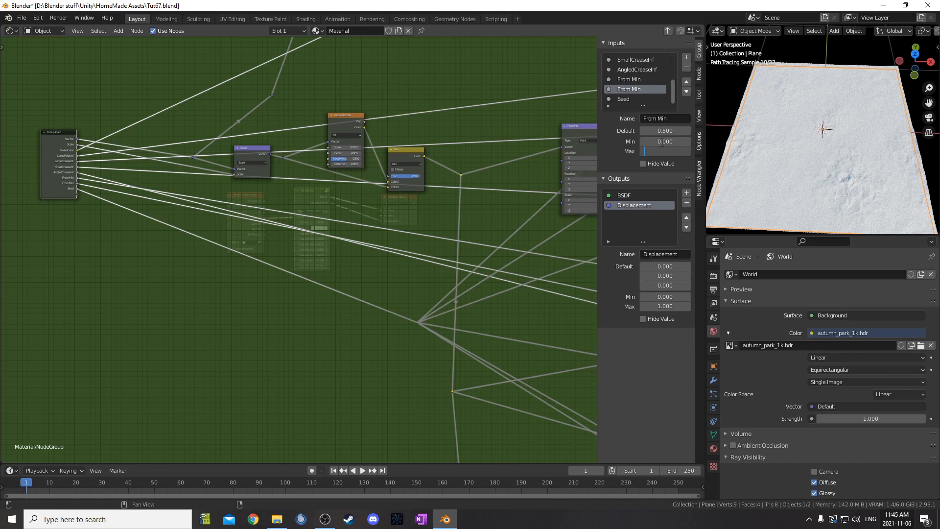
key("Return")
Rename the first From Min group input to LargeCreaseMask
scroll(330, 184, "down", 5)
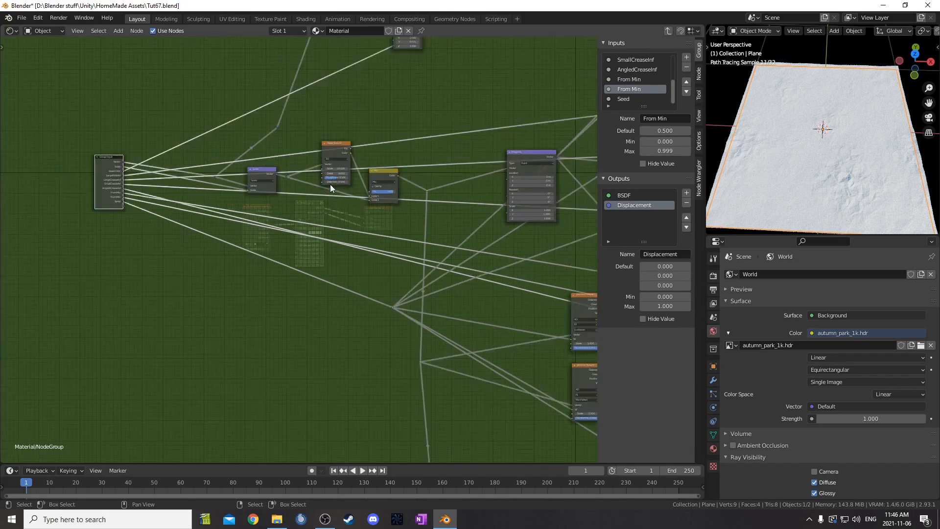
scroll(284, 300, "up", 4)
scroll(278, 255, "down", 2)
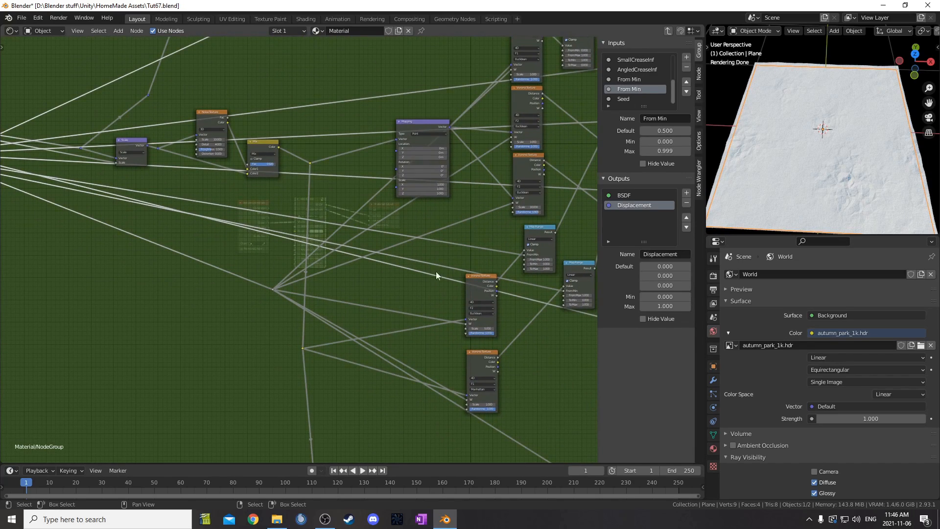
scroll(498, 240, "up", 2)
scroll(469, 243, "down", 2)
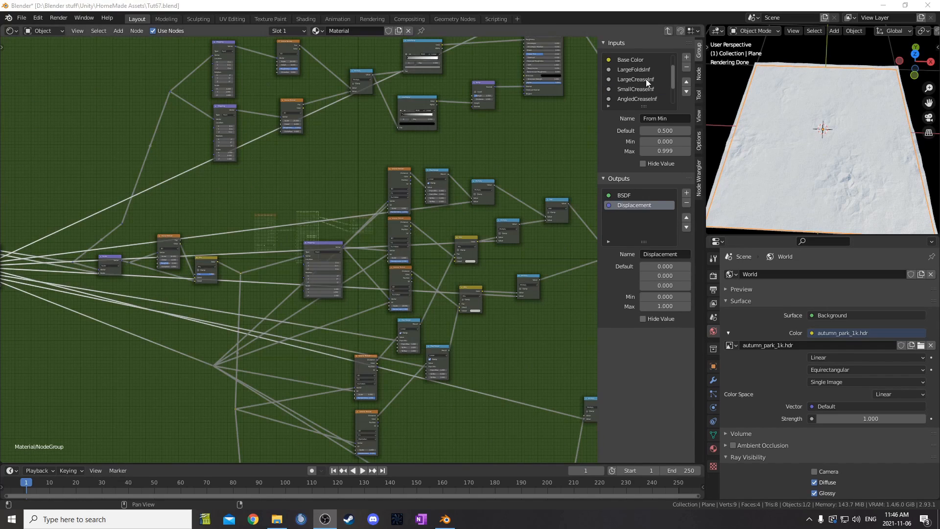
double_click(638, 80)
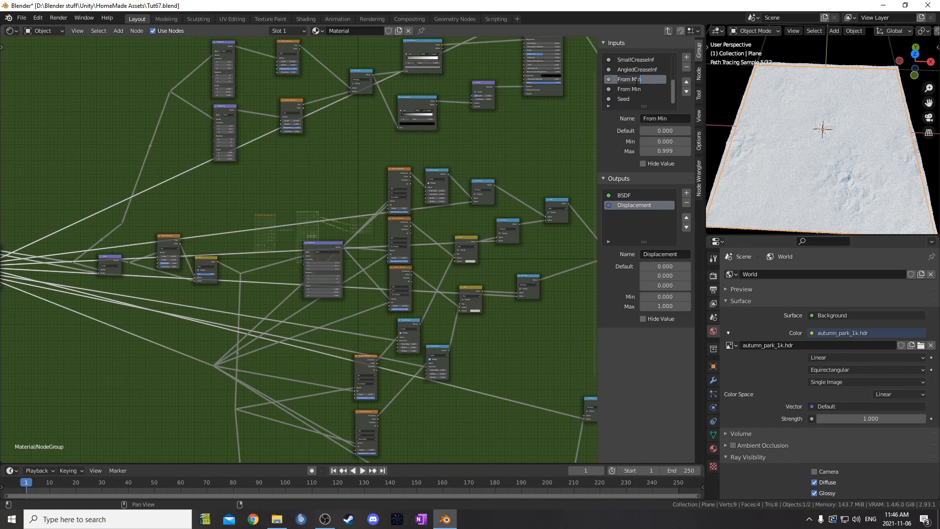
type("LargeCreaseMask")
Rename the remaining From Min group input to SmallCreaseMask
double_click(636, 87)
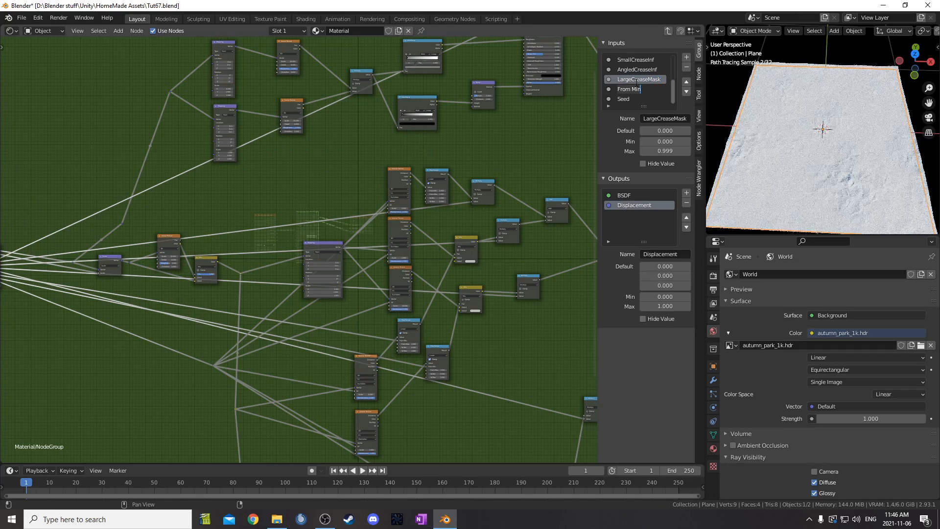
type("Sml")
type("llCreaseMas")
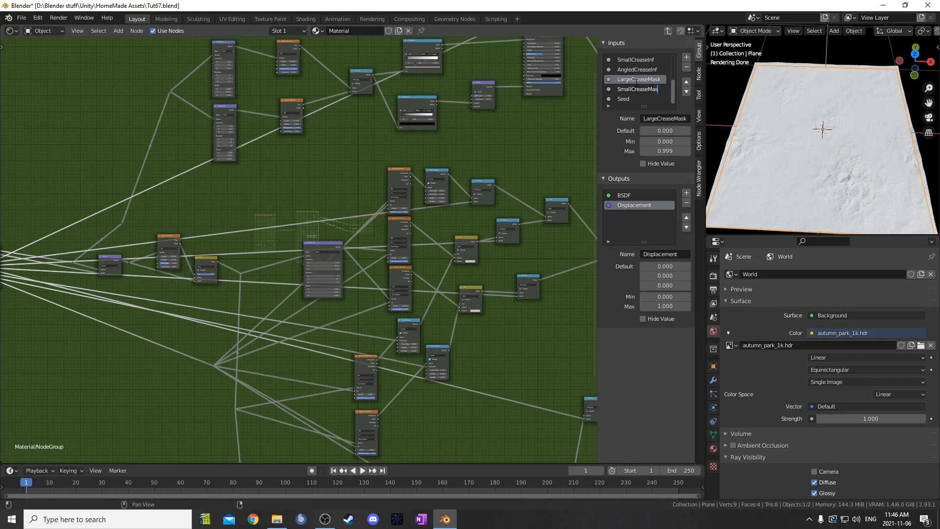
key("Return")
Check the names of the node group's inputs, from AngledCreaseInf down to Seed and back up through Base Color and LargeCreaseInf
left_click(632, 72)
key("F2")
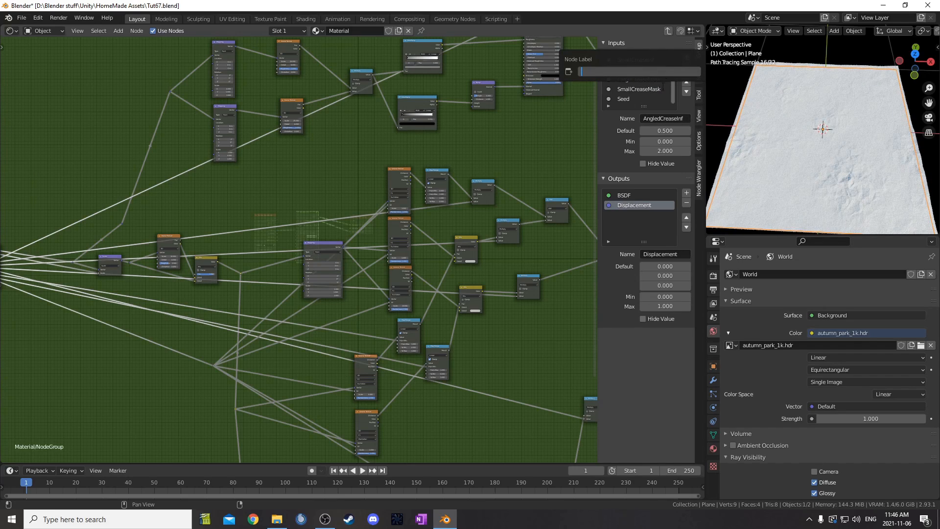
key("Escape")
double_click(636, 69)
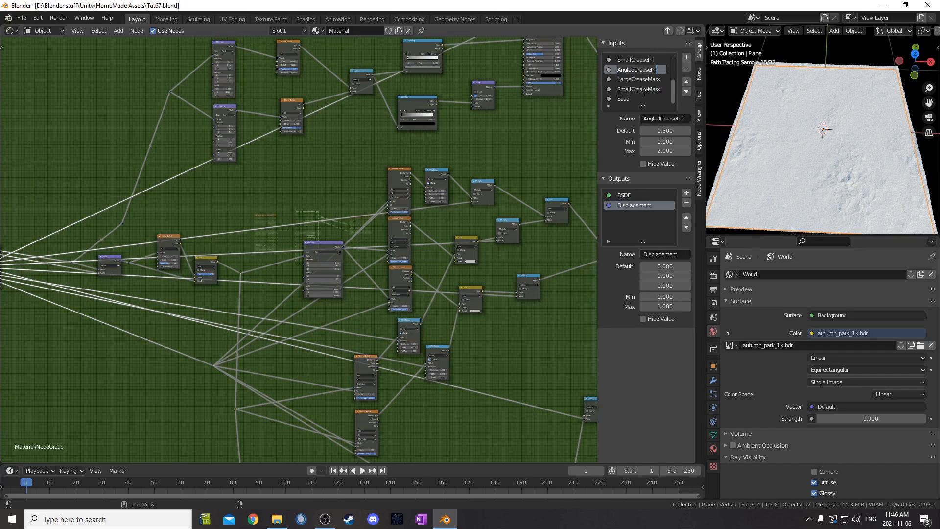
key("Tab")
key("Tab")
key("Tab")
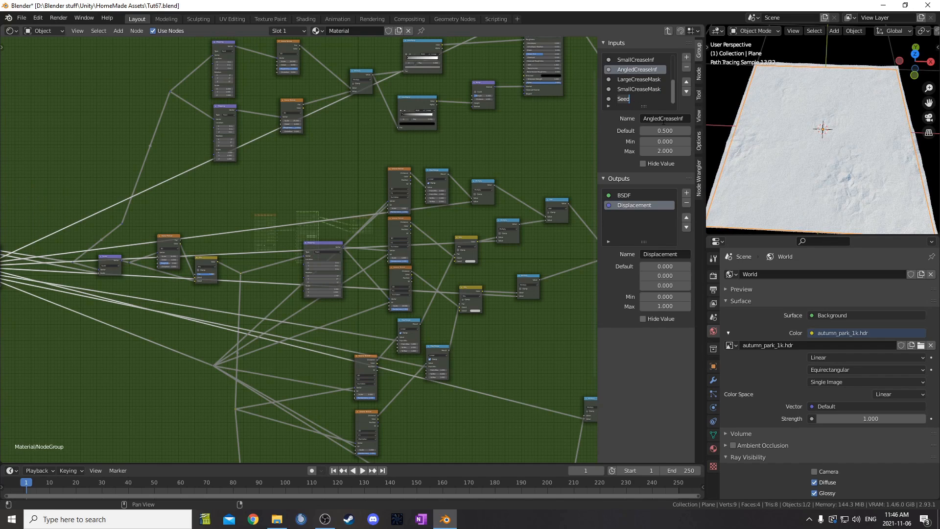
key("Tab")
scroll(645, 98, "up", 5)
left_click(637, 80)
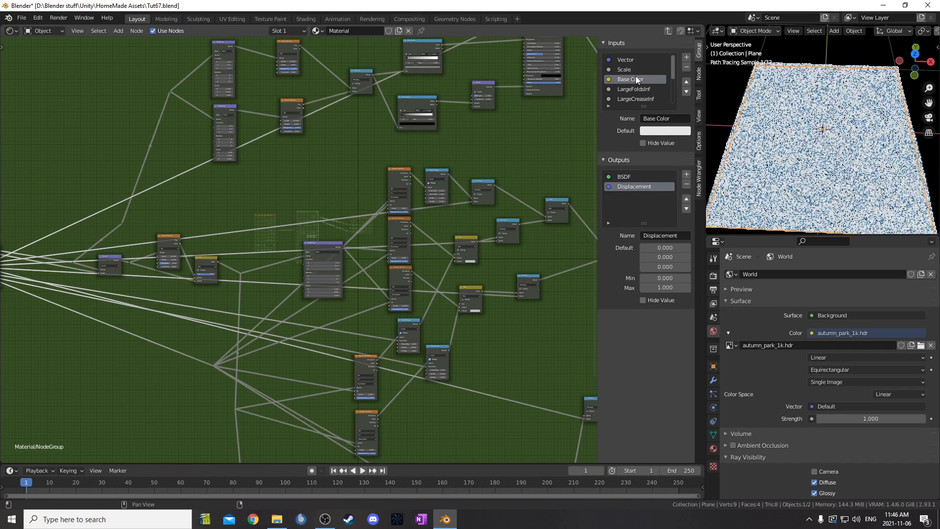
double_click(637, 79)
double_click(636, 99)
key("Return")
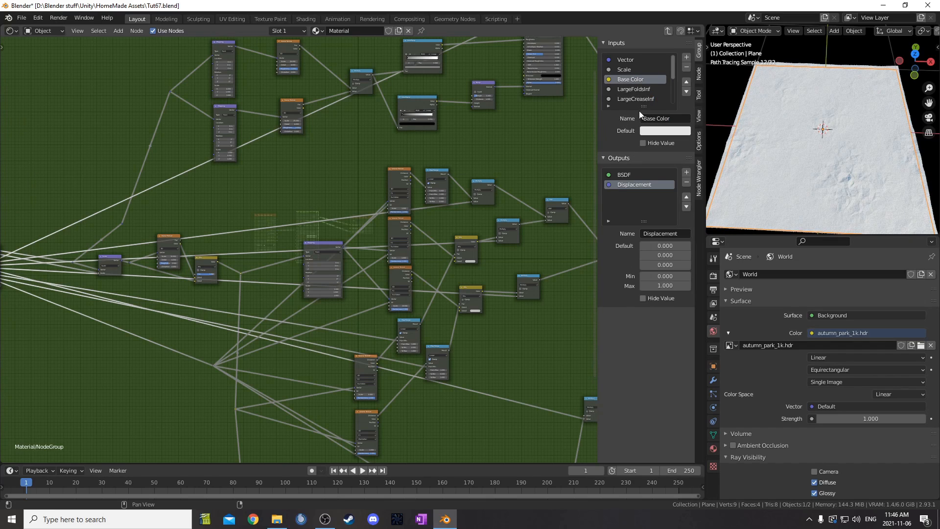
Enlarge the group's input list to show more entries and leave the node group
mouse_move(643, 106)
left_mouse_down()
mouse_move(650, 284)
mouse_move(651, 123)
left_mouse_up()
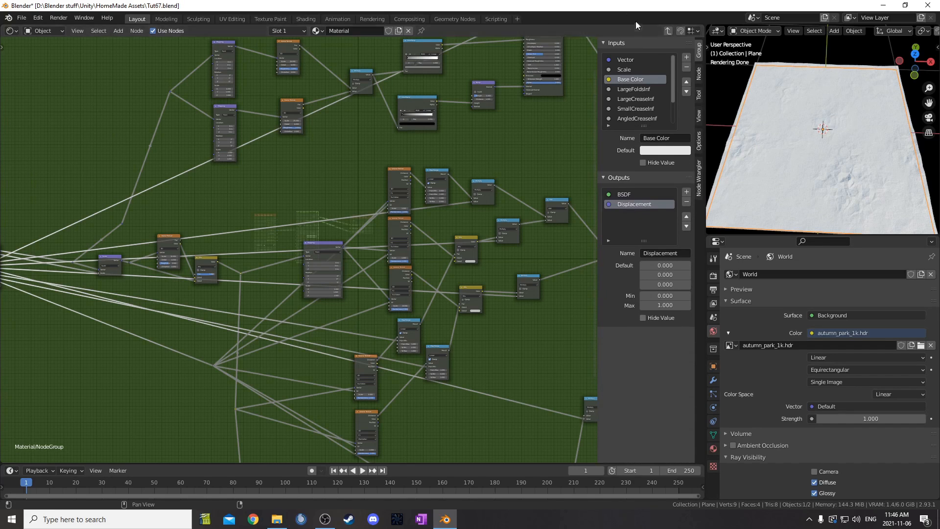
key("Home")
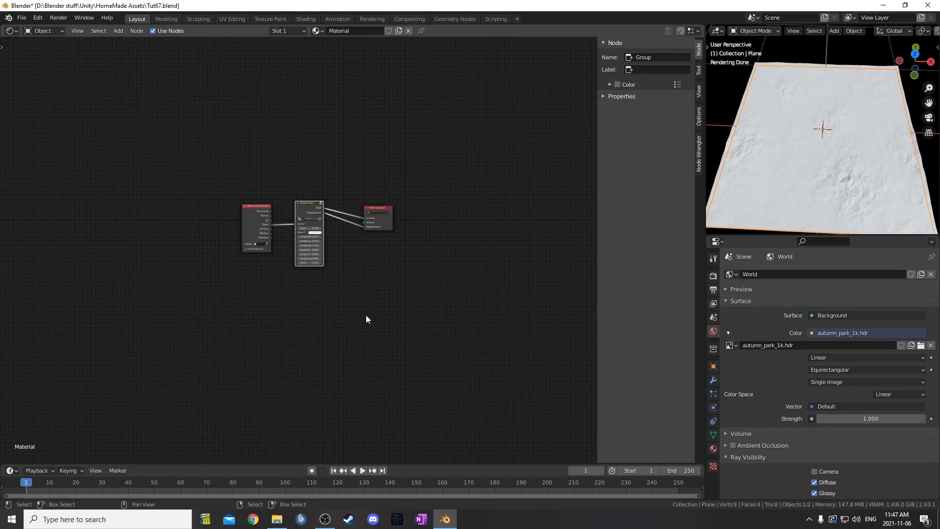
Try raising the node group's LargeCreaseMask value to 0.999 and inspect the creases on the plane
scroll(372, 315, "up", 5)
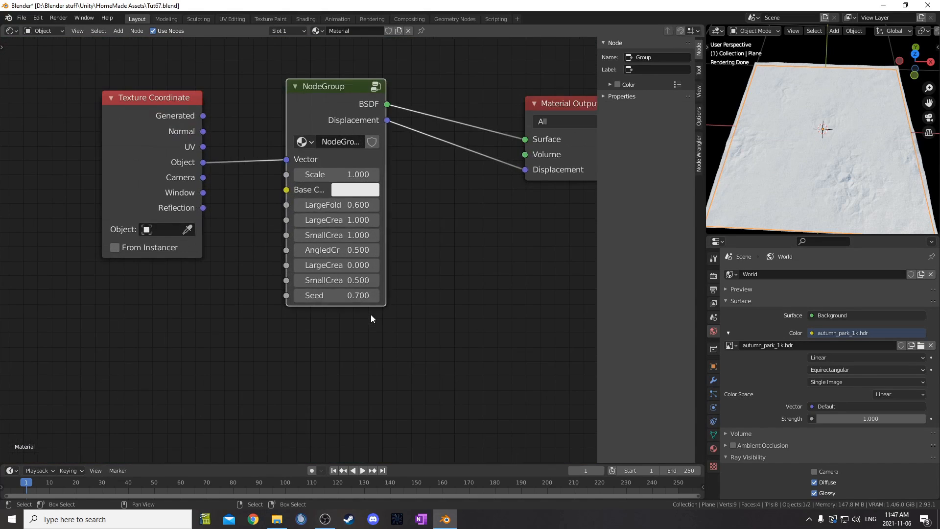
left_click(373, 266)
left_click(373, 266)
left_click(375, 266)
left_click(375, 266)
left_click(376, 266)
left_click(375, 266)
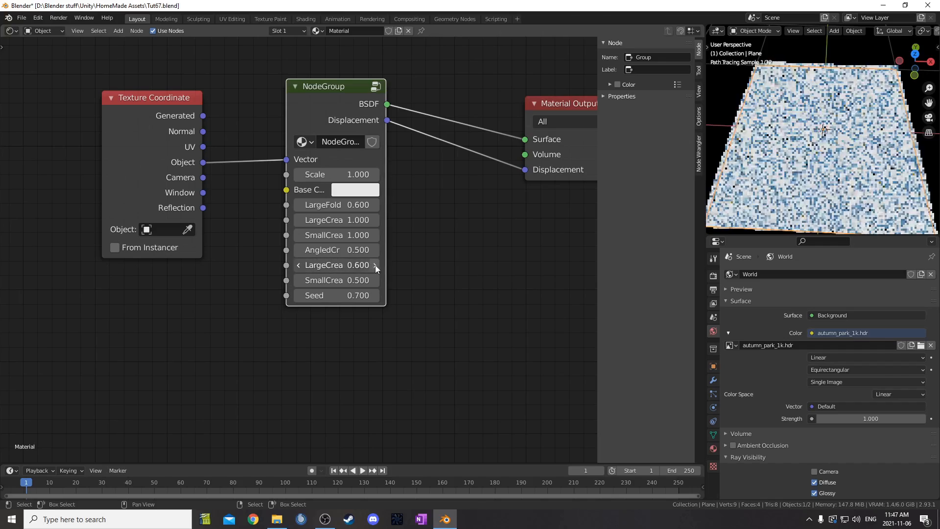
left_click(375, 266)
left_click(375, 265)
left_click(375, 265)
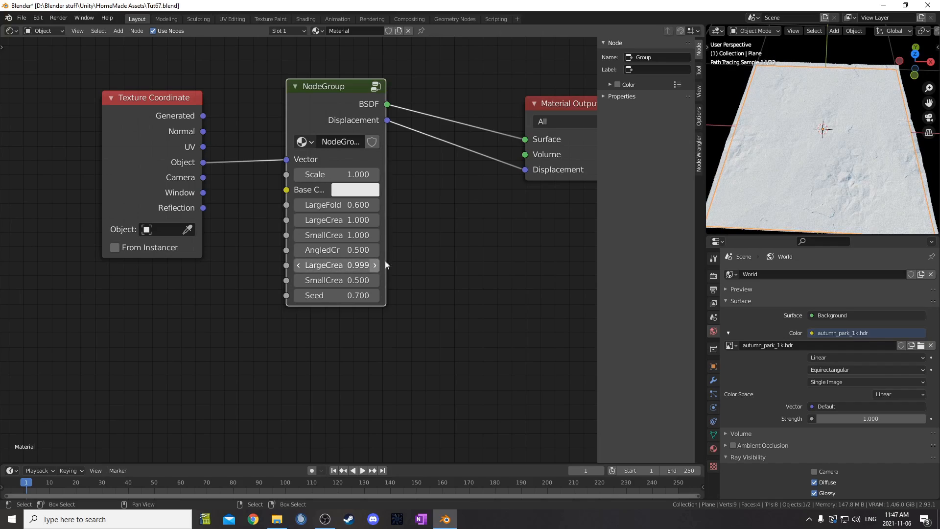
scroll(849, 206, "up", 3)
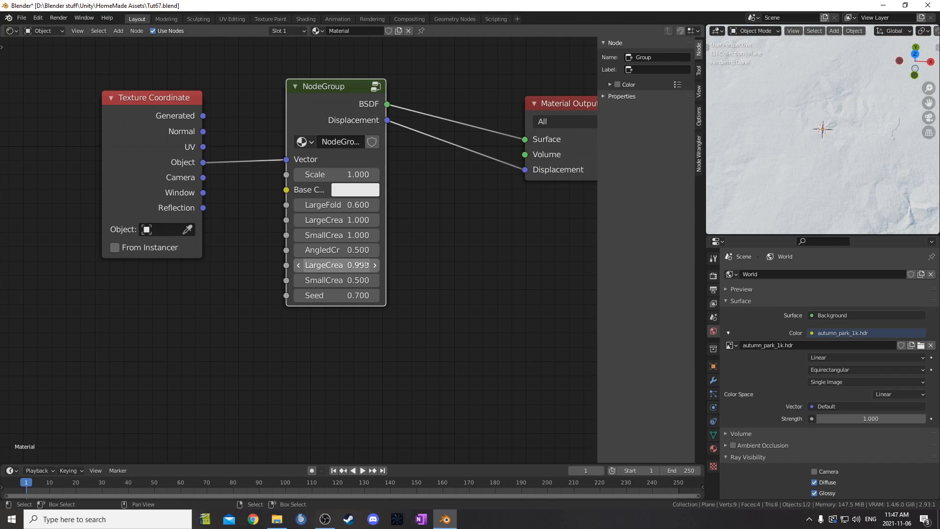
Reset the node group's LargeCreaseMask value to 0
left_click(345, 267)
type("0")
key("Return")
scroll(319, 313, "down", 1)
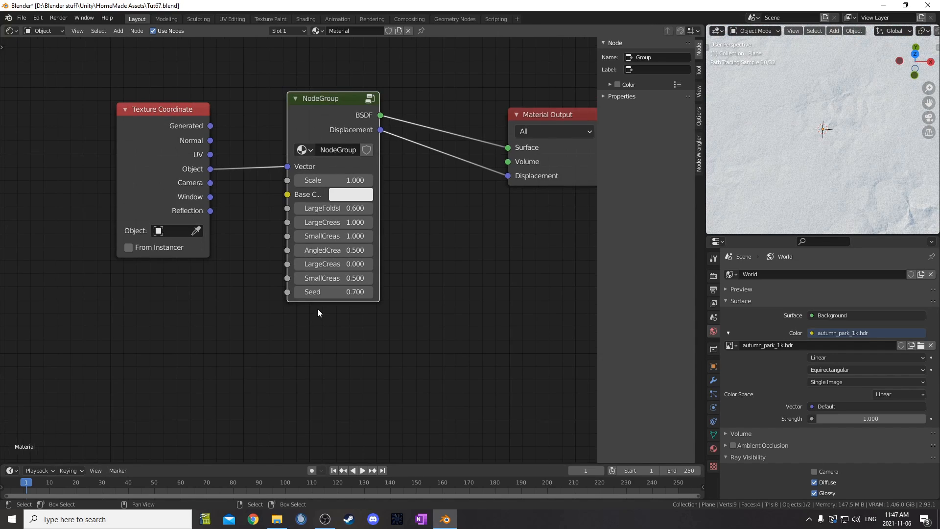
Set the node group's LargeCreaseInf and SmallCreaseInf values to 0.2
scroll(318, 311, "down", 1)
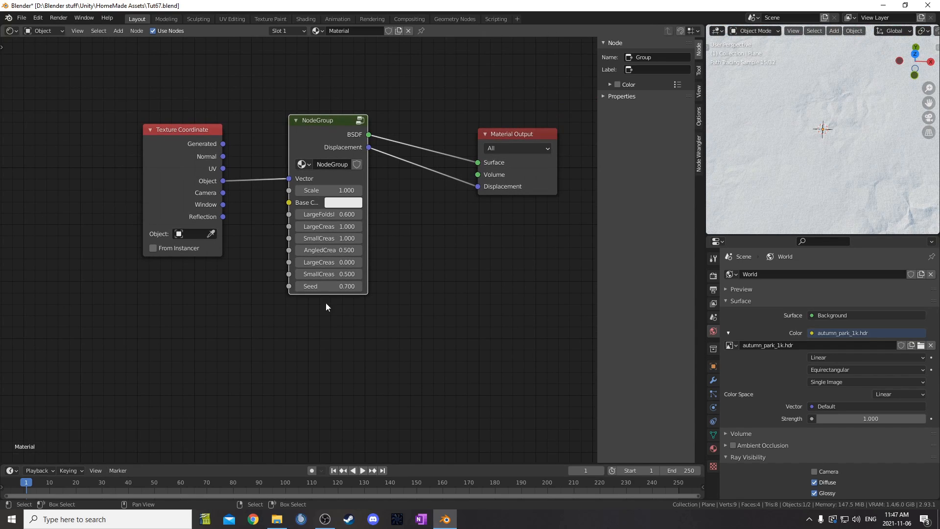
left_click(340, 227)
key("Tab")
key("shift+Tab")
type("0.2")
key("Tab")
type("0.2")
key("Return")
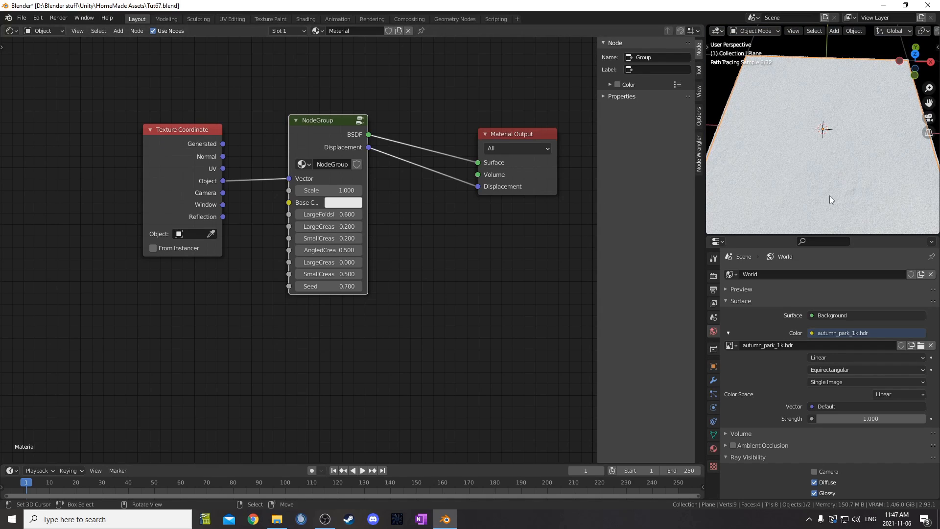
Inside the node group, bring Group Input near the Displacement node and expose that node's Scale as a new group input
scroll(450, 303, "up", 1)
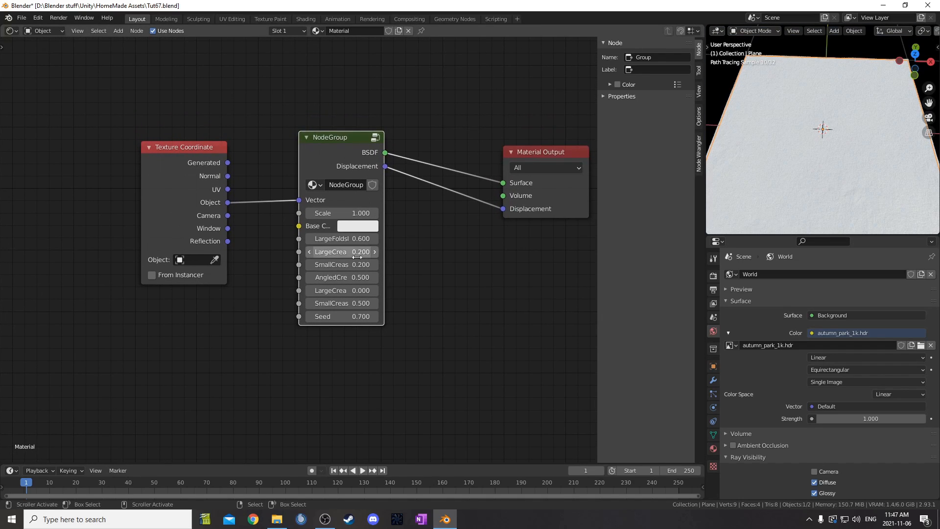
middle_click_drag(354, 255, 404, 220)
key("Tab")
scroll(395, 330, "down", 5)
left_click_drag(154, 251, 569, 260)
scroll(339, 333, "up", 9)
middle_click_drag(554, 290, 303, 273)
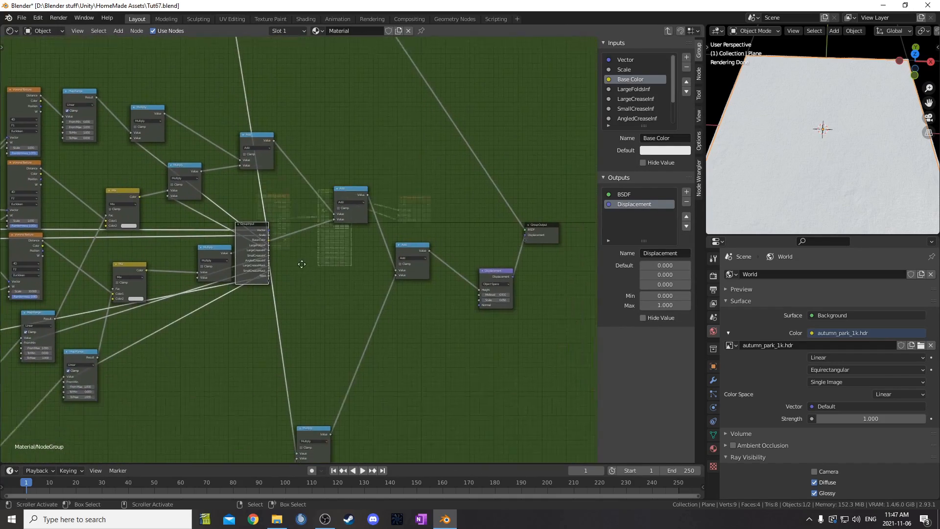
scroll(262, 305, "up", 3)
left_click_drag(250, 268, 561, 294)
middle_click_drag(563, 272, 472, 236)
Move the Group Input node back to the start of the network, ahead of the texture nodes, and leave the node group
scroll(472, 234, "down", 5)
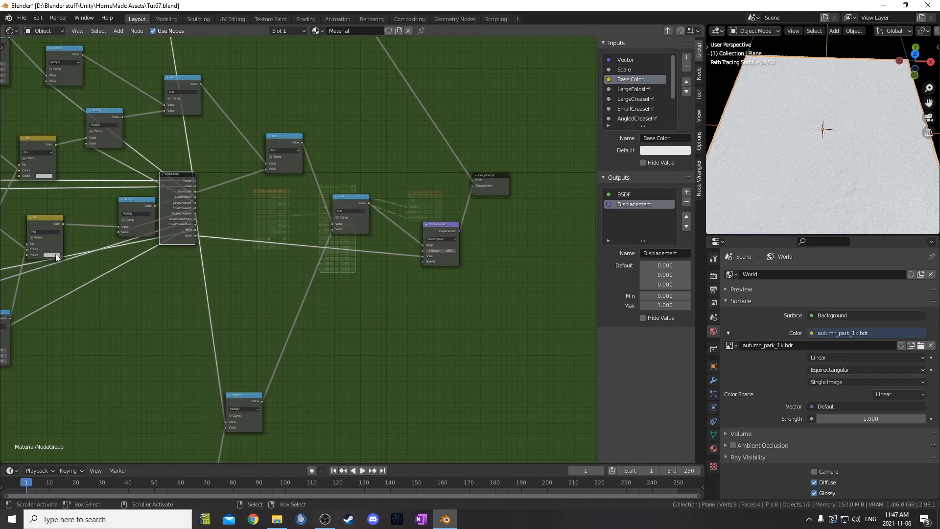
middle_click_drag(126, 236, 384, 249)
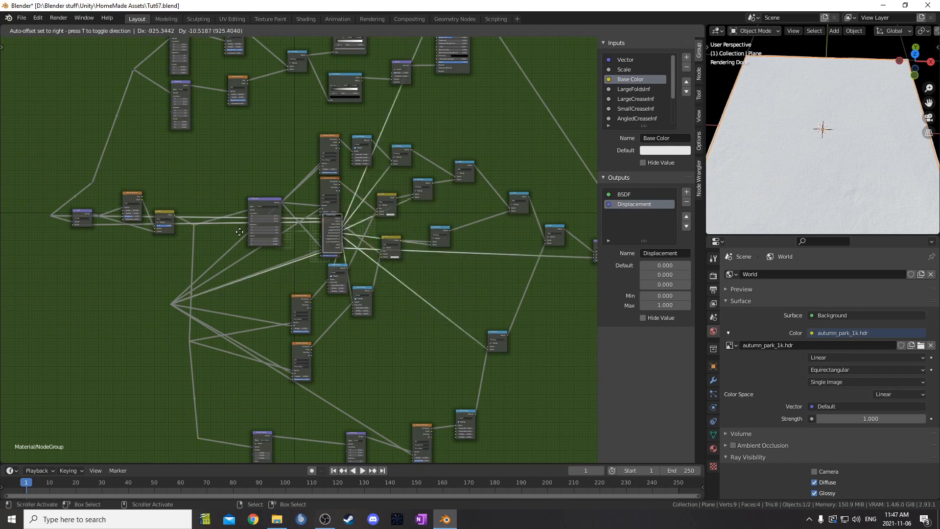
middle_click_drag(158, 248, 469, 287)
key("Tab")
scroll(380, 313, "up", 4)
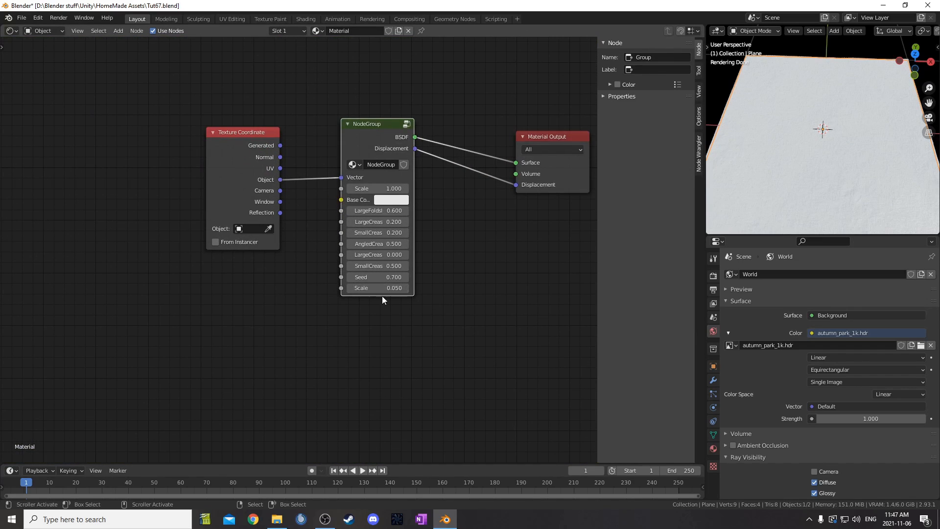
Rename the node group's new second Scale input, listed after Seed, to Displacement
key("Tab")
scroll(627, 102, "down", 3)
double_click(631, 120)
type("Displacement")
key("Return")
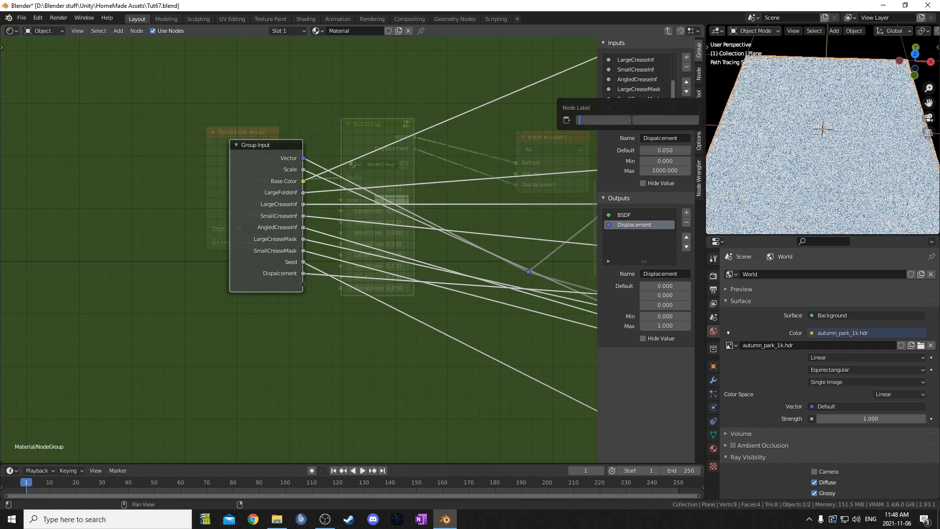
double_click(635, 119)
type("Do")
type("spa")
key("BackSpace")
type("lkaacement")
key("Return")
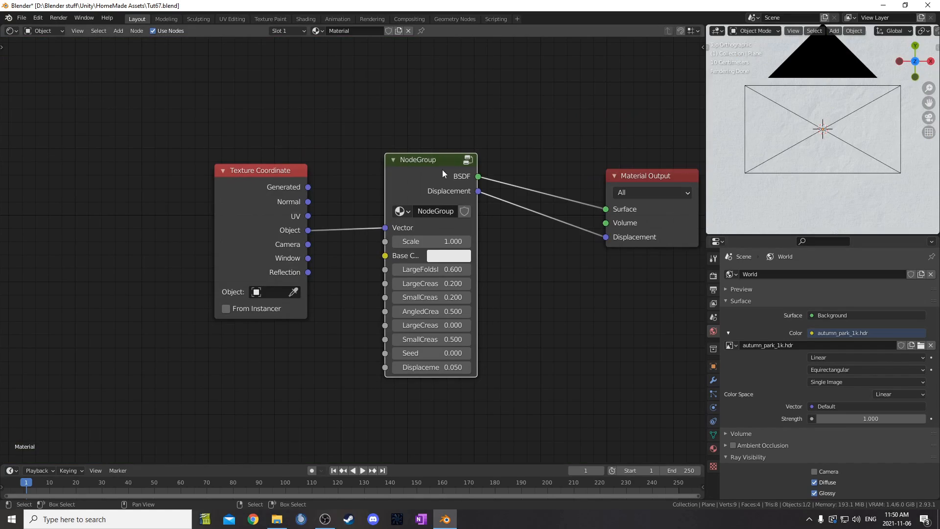
Examine the Noise Texture and Mix nodes that follow the vector Scale node inside the node group, and leave the group
scroll(440, 174, "down", 1)
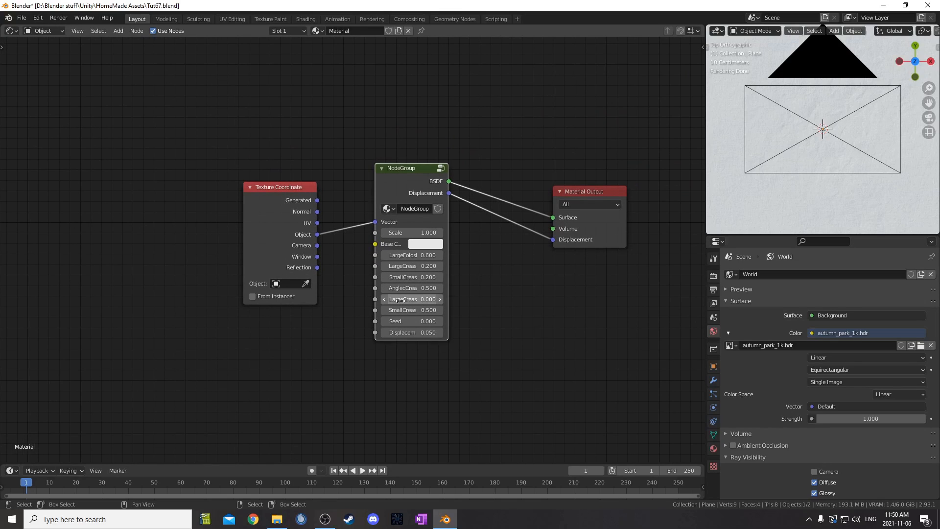
key("Tab")
scroll(484, 284, "down", 3)
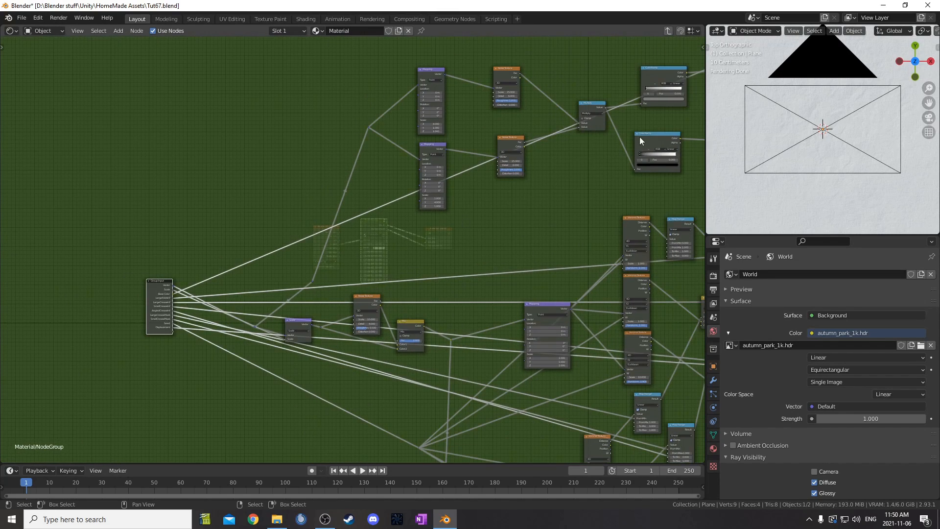
middle_click_drag(638, 141, 330, 150)
middle_click_drag(78, 351, 492, 259)
scroll(366, 294, "up", 5)
scroll(530, 348, "up", 2)
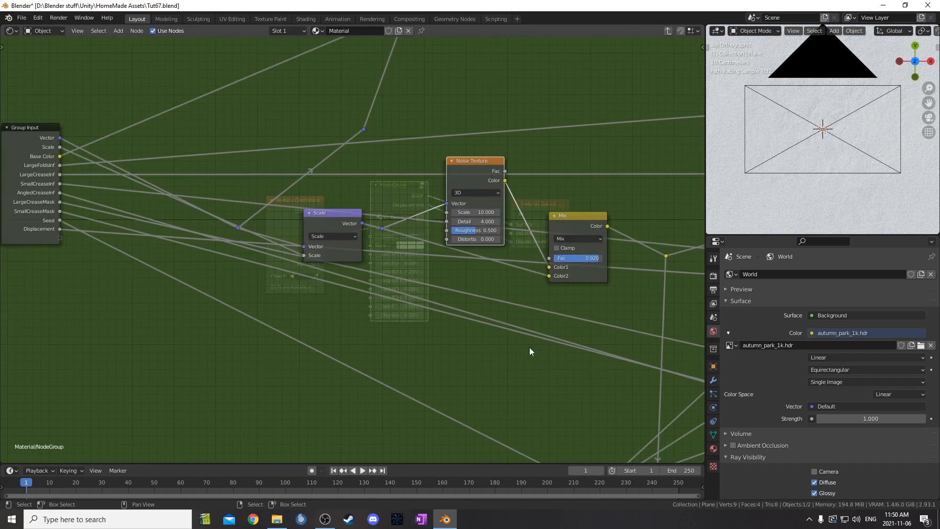
left_click_drag(566, 224, 565, 232)
scroll(265, 289, "down", 3)
middle_click_drag(219, 285, 270, 315)
key("Tab")
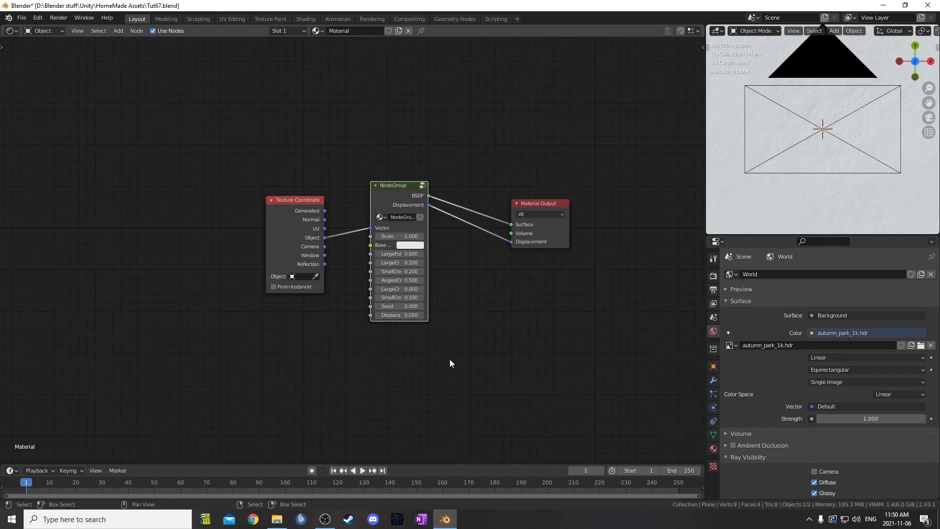
Widen the NodeGroup node until its full input names fit, and reposition the Texture Coordinate node clear of it
left_click_drag(273, 221, 252, 220)
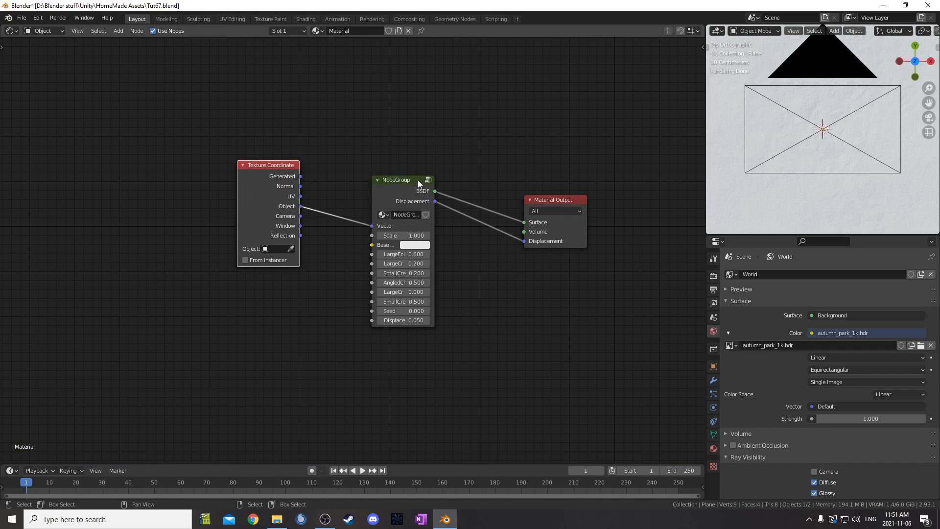
left_click_drag(373, 201, 342, 205)
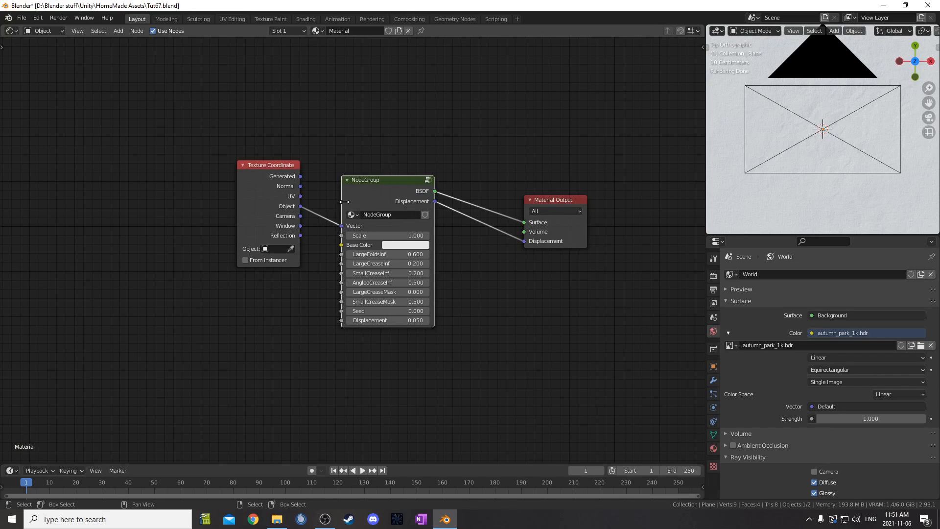
left_click_drag(434, 209, 446, 209)
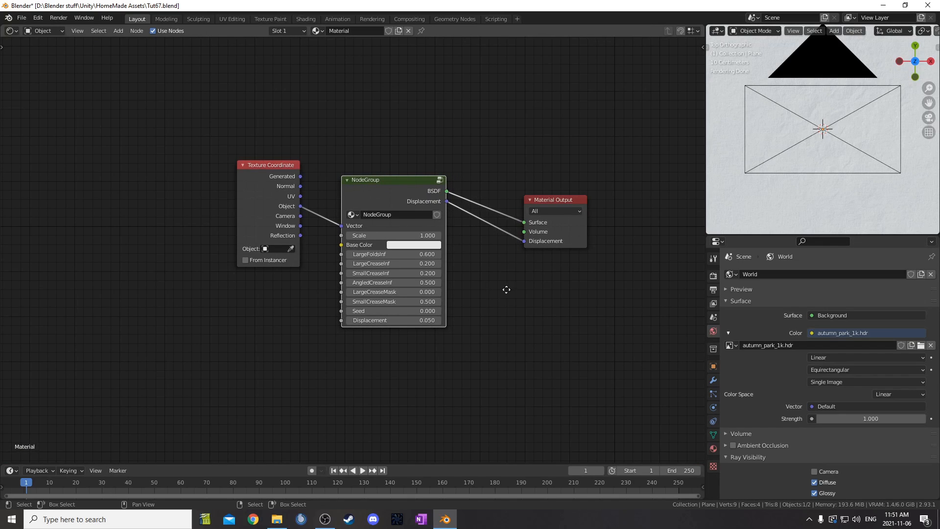
middle_click_drag(498, 290, 567, 280)
left_click_drag(351, 194, 315, 219)
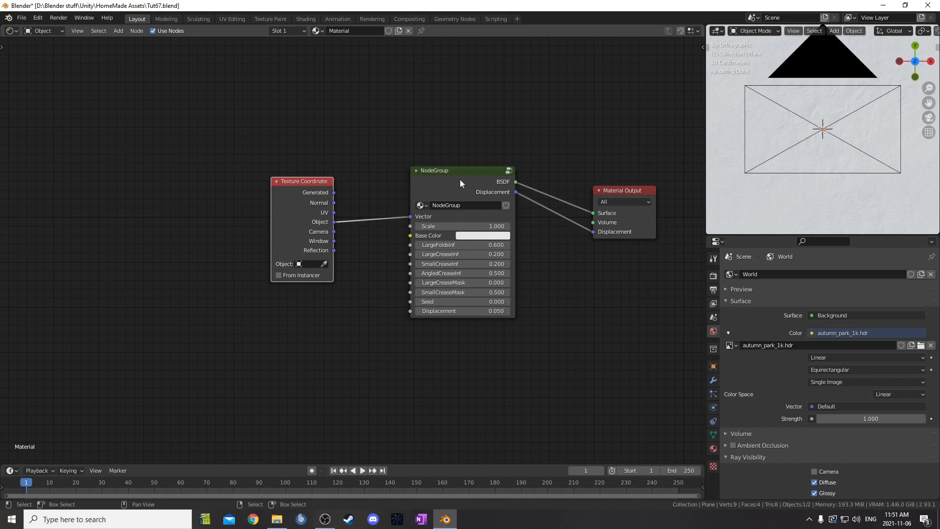
scroll(436, 349, "down", 2)
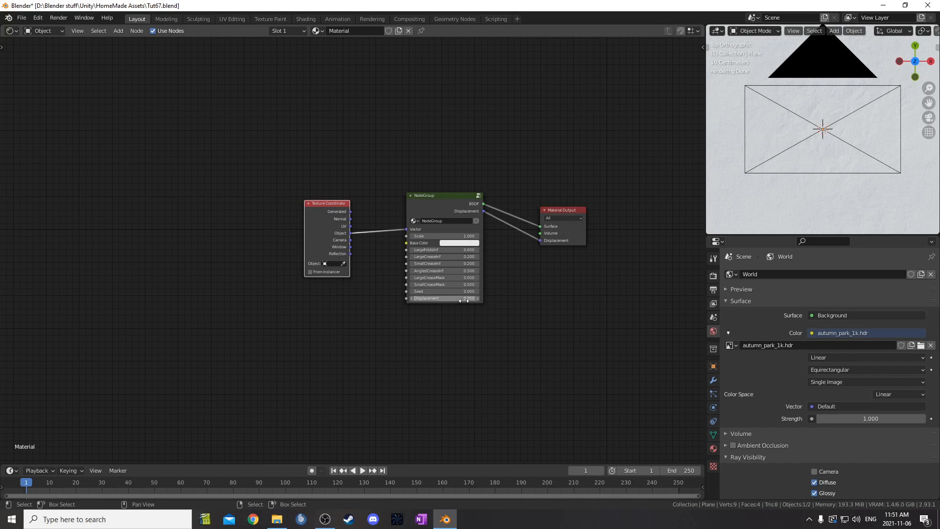